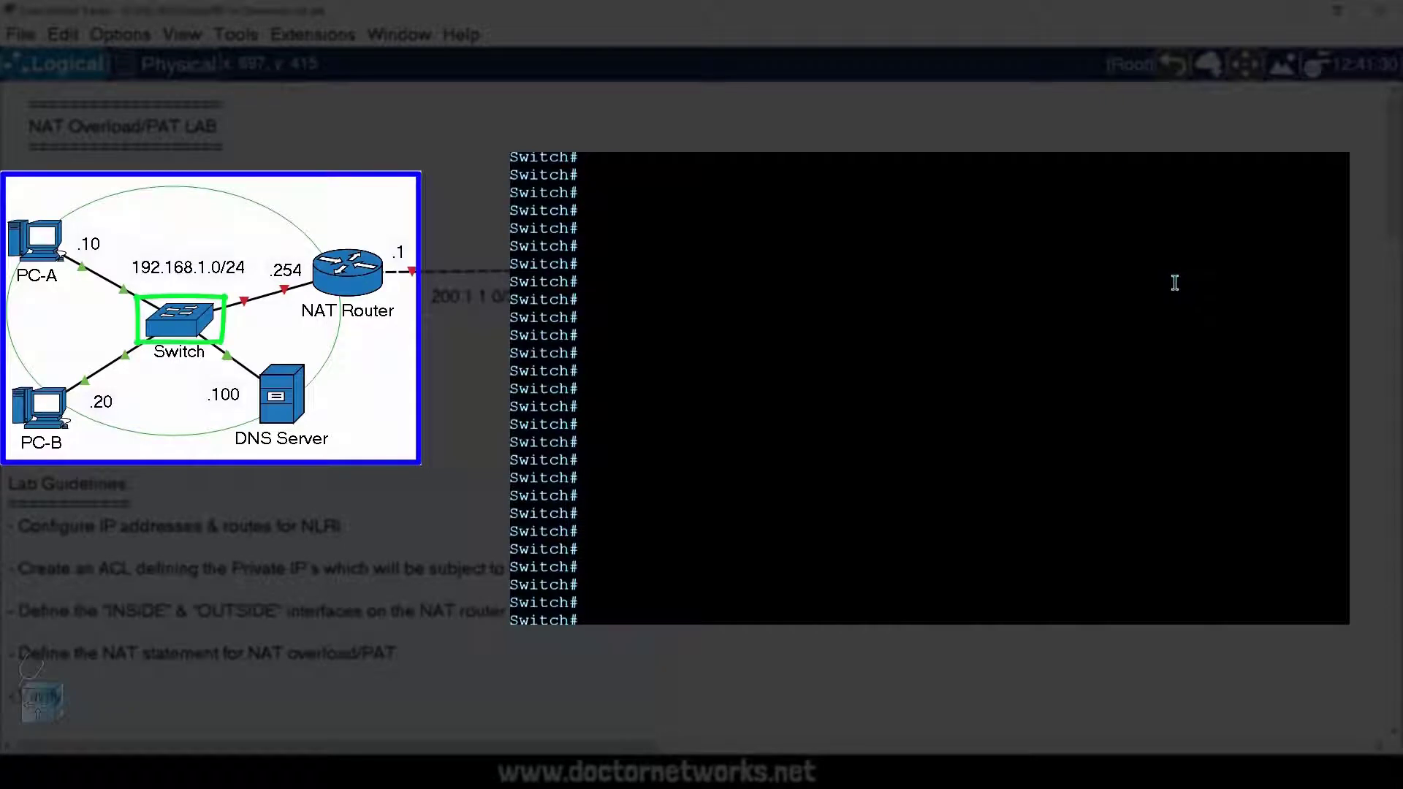
Step: Show the status of all interfaces on the switch and page through the complete list
{"action": "type", "text": "sho"}
{"action": "key", "text": "Tab"}
{"action": "type", "text": "interface status"}
{"action": "key", "text": "Return"}
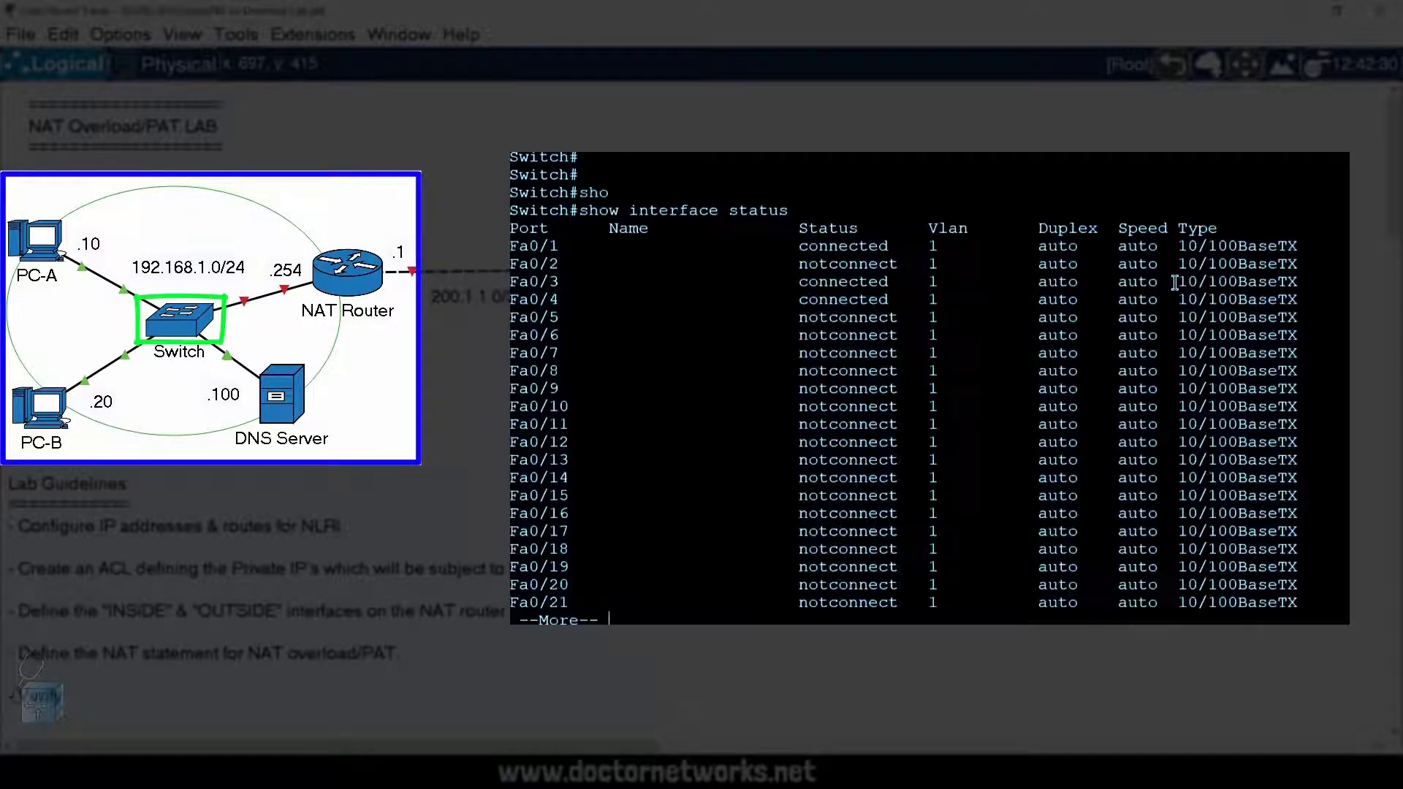
{"action": "key", "text": "Return"}
{"action": "key", "text": "Return"}
{"action": "key", "text": "Return"}
{"action": "key", "text": "Return"}
{"action": "key", "text": "Return"}
{"action": "key", "text": "Return"}
{"action": "key", "text": "Return"}
Step: Show the brief VLAN summary on the switch
{"action": "type", "text": "sho"}
{"action": "key", "text": "Tab"}
{"action": "type", "text": "vlan "}
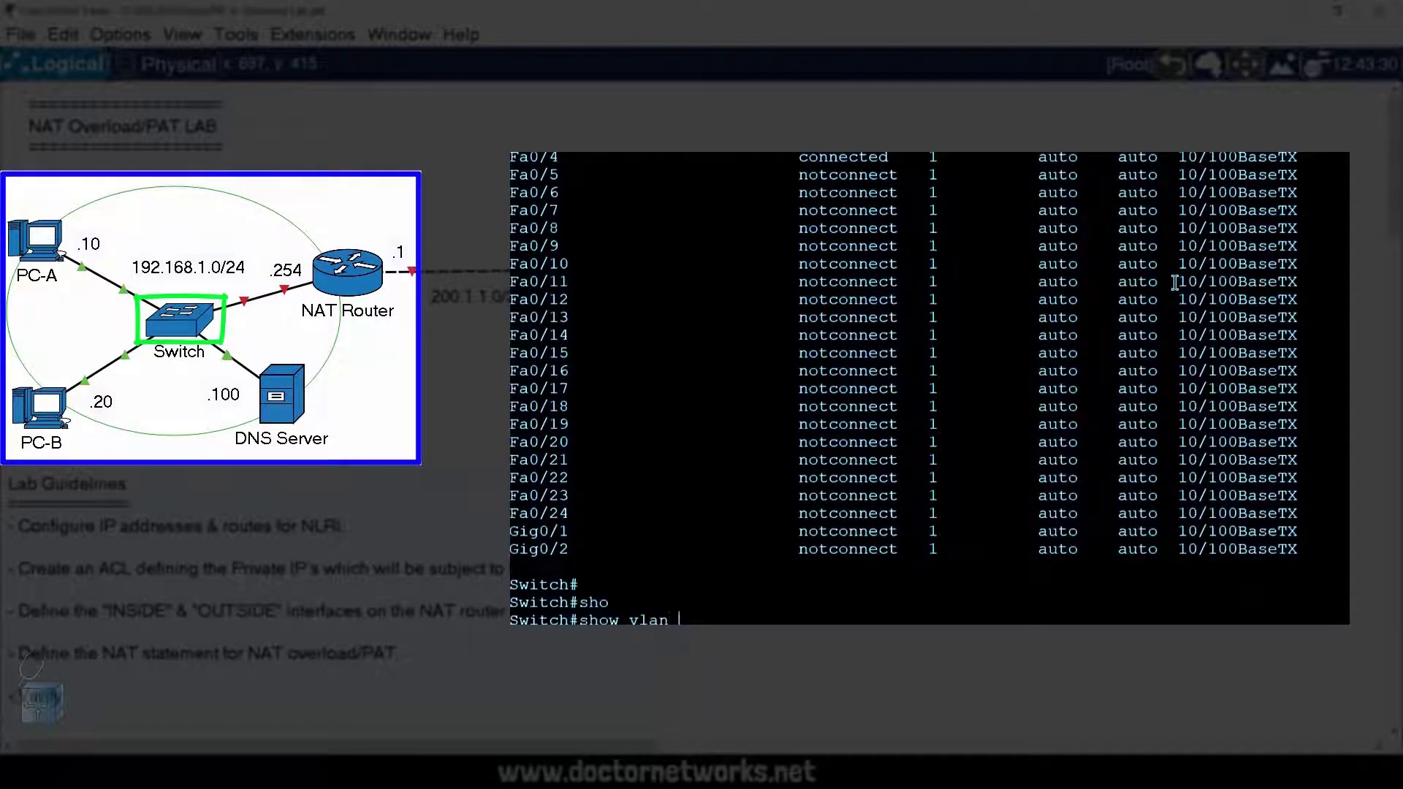
{"action": "type", "text": "br"}
{"action": "key", "text": "Return"}
Step: Show the switch's running configuration, page through the FastEthernet interface entries, and quit the listing
{"action": "type", "text": "sho"}
{"action": "key", "text": "Tab"}
{"action": "type", "text": "runn"}
{"action": "key", "text": "Tab"}
{"action": "key", "text": "Return"}
{"action": "key", "text": "Return"}
{"action": "key", "text": "Return"}
{"action": "key", "text": "Return"}
{"action": "key", "text": "Return"}
{"action": "key", "text": "Return"}
{"action": "key", "text": "Return"}
{"action": "key", "text": "Return"}
{"action": "key", "text": "Return"}
{"action": "key", "text": "Return"}
{"action": "key", "text": "Return"}
{"action": "key", "text": "Return"}
{"action": "key", "text": "Return"}
{"action": "key", "text": "Return"}
{"action": "key", "text": "Return"}
{"action": "key", "text": "Return"}
{"action": "key", "text": "Return"}
{"action": "key", "text": "Return"}
{"action": "type", "text": "q"}
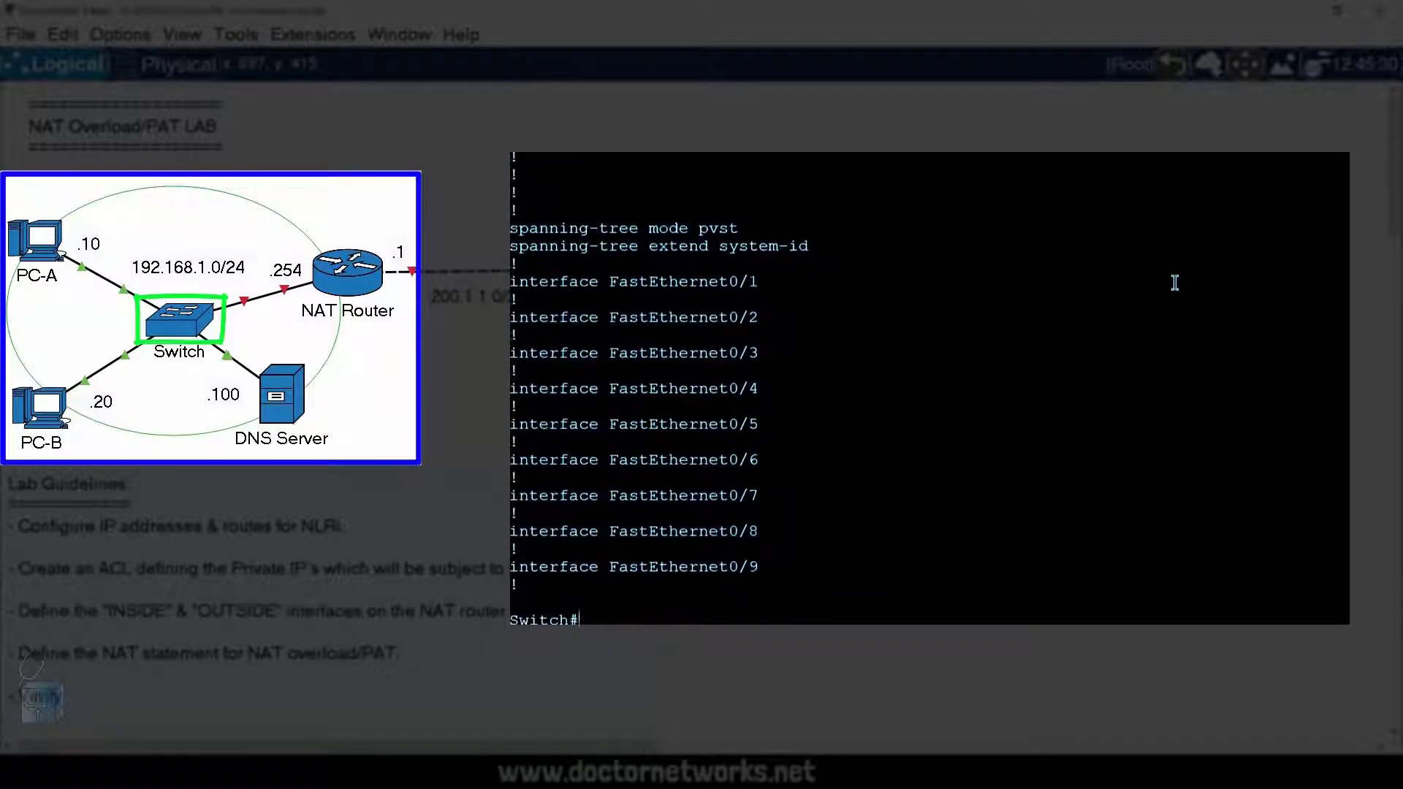
{"action": "type", "text": "sho"}
Step: Show the switchport details of FastEthernet 0/1 on the switch and read them through to the end
{"action": "key", "text": "Tab"}
{"action": "type", "text": "inter"}
{"action": "key", "text": "Tab"}
{"action": "type", "text": "fas"}
{"action": "key", "text": "Tab"}
{"action": "type", "text": "0/"}
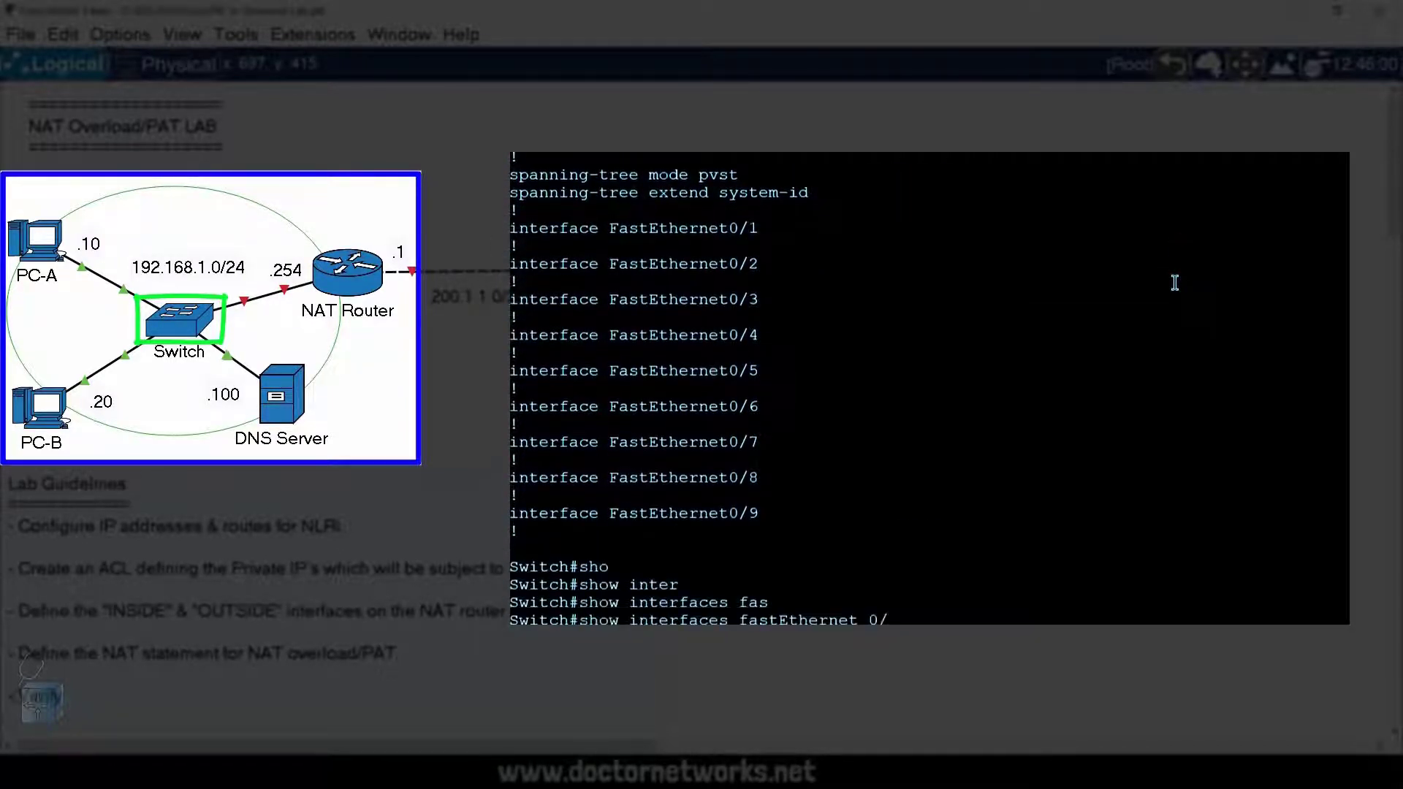
{"action": "type", "text": "1 sw"}
{"action": "key", "text": "Tab"}
{"action": "key", "text": "Return"}
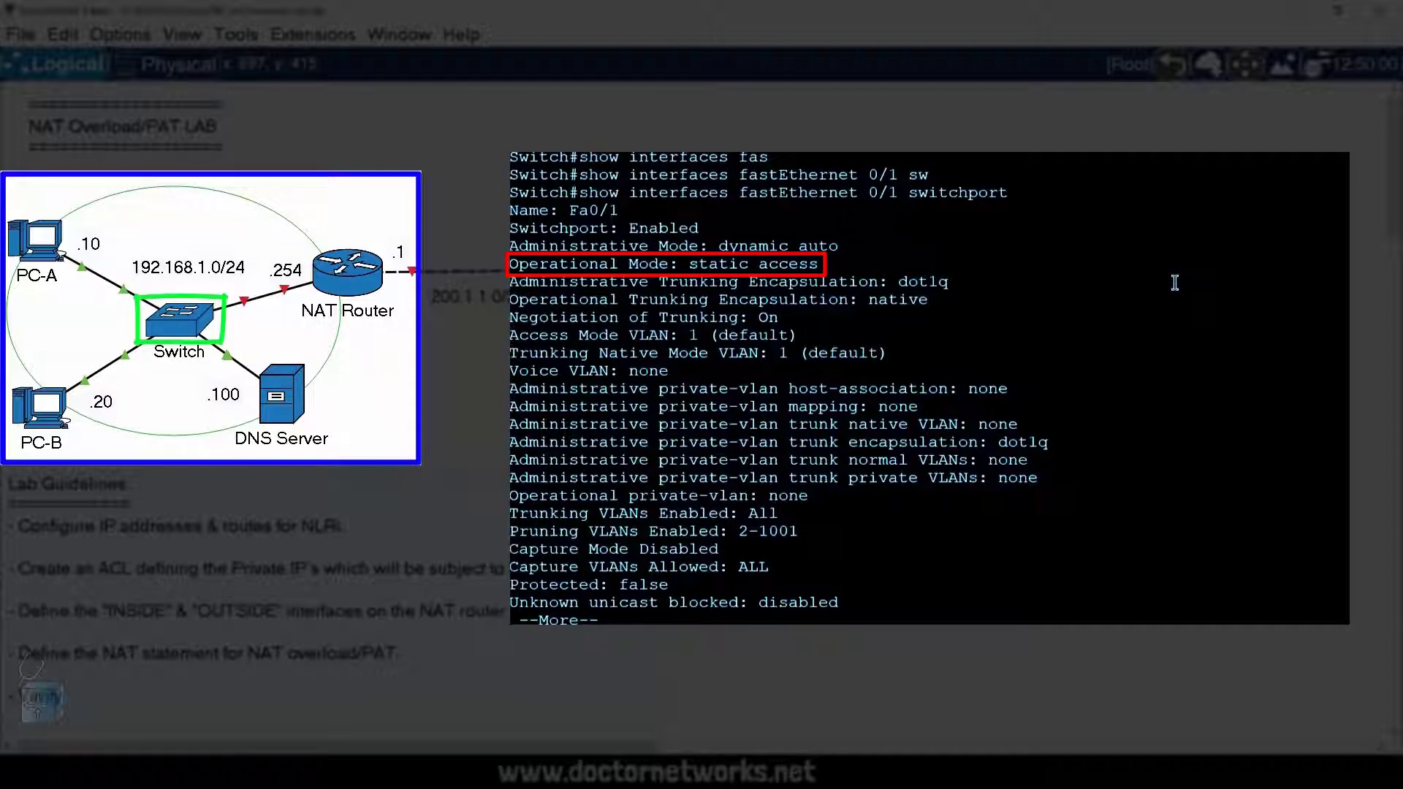
{"action": "key", "text": "Return"}
{"action": "key", "text": "Return"}
{"action": "key", "text": "Return"}
{"action": "key", "text": "Return"}
{"action": "key", "text": "Return"}
{"action": "key", "text": "Return"}
{"action": "key", "text": "Return"}
Step: Configure FastEthernet 0/1 on the switch in access mode and write its access VLAN command with XX as the placeholder number
{"action": "type", "text": "conf t"}
{"action": "key", "text": "Return"}
{"action": "type", "text": "inter"}
{"action": "key", "text": "Tab"}
{"action": "type", "text": "fastEthernet 0/1"}
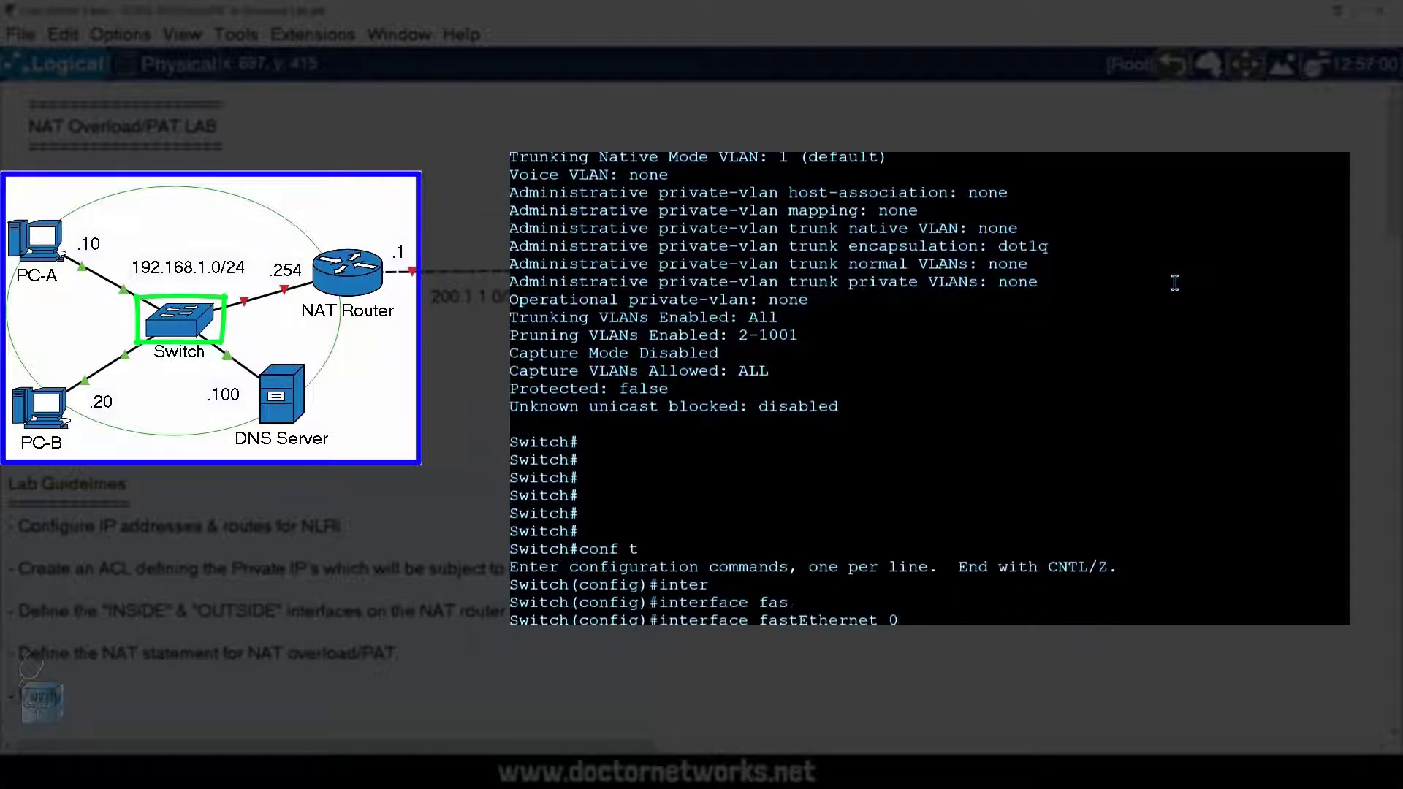
{"action": "key", "text": "Return"}
{"action": "type", "text": "sw\tmo\tacc"}
{"action": "key", "text": "Return"}
{"action": "type", "text": "sw\tacc\tvl\t"}
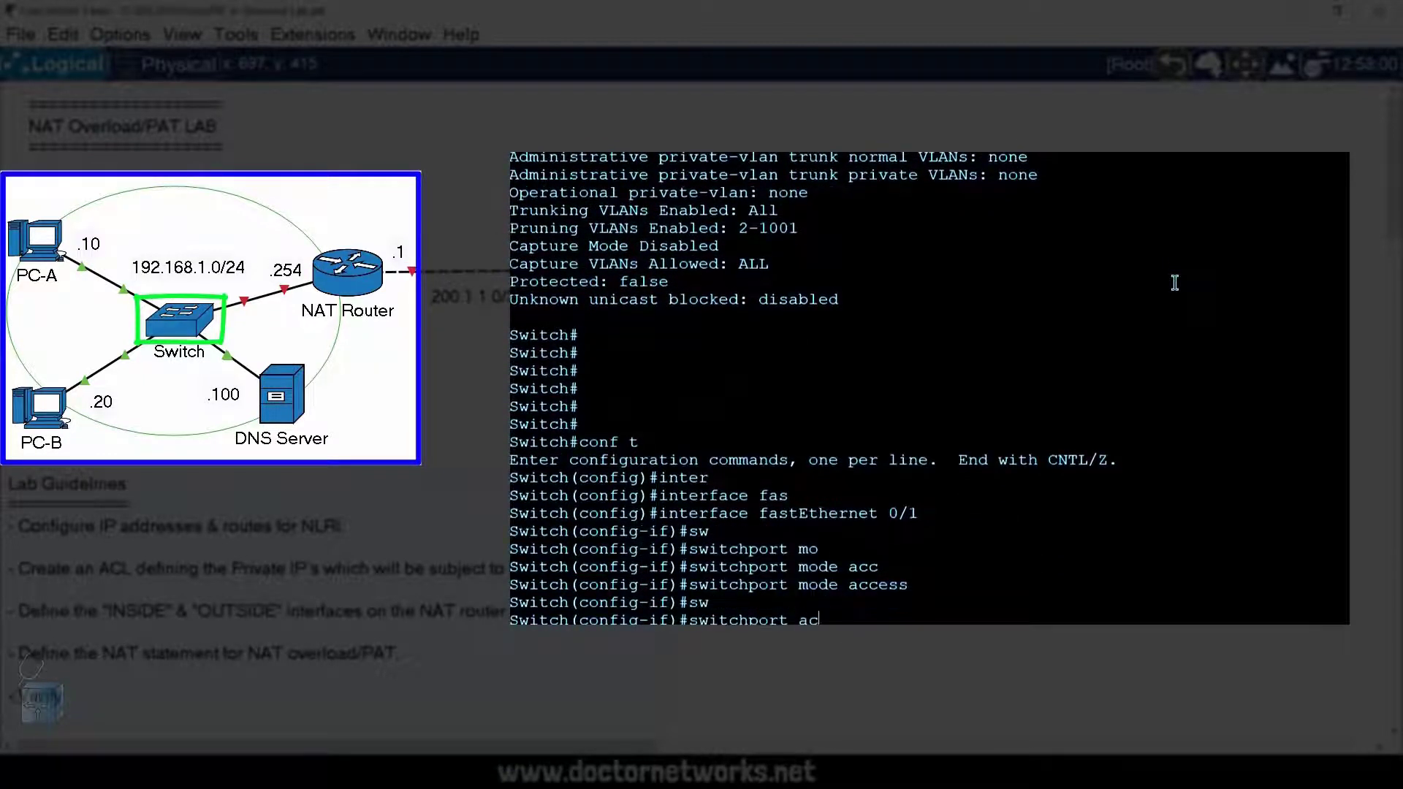
{"action": "type", "text": "XX"}
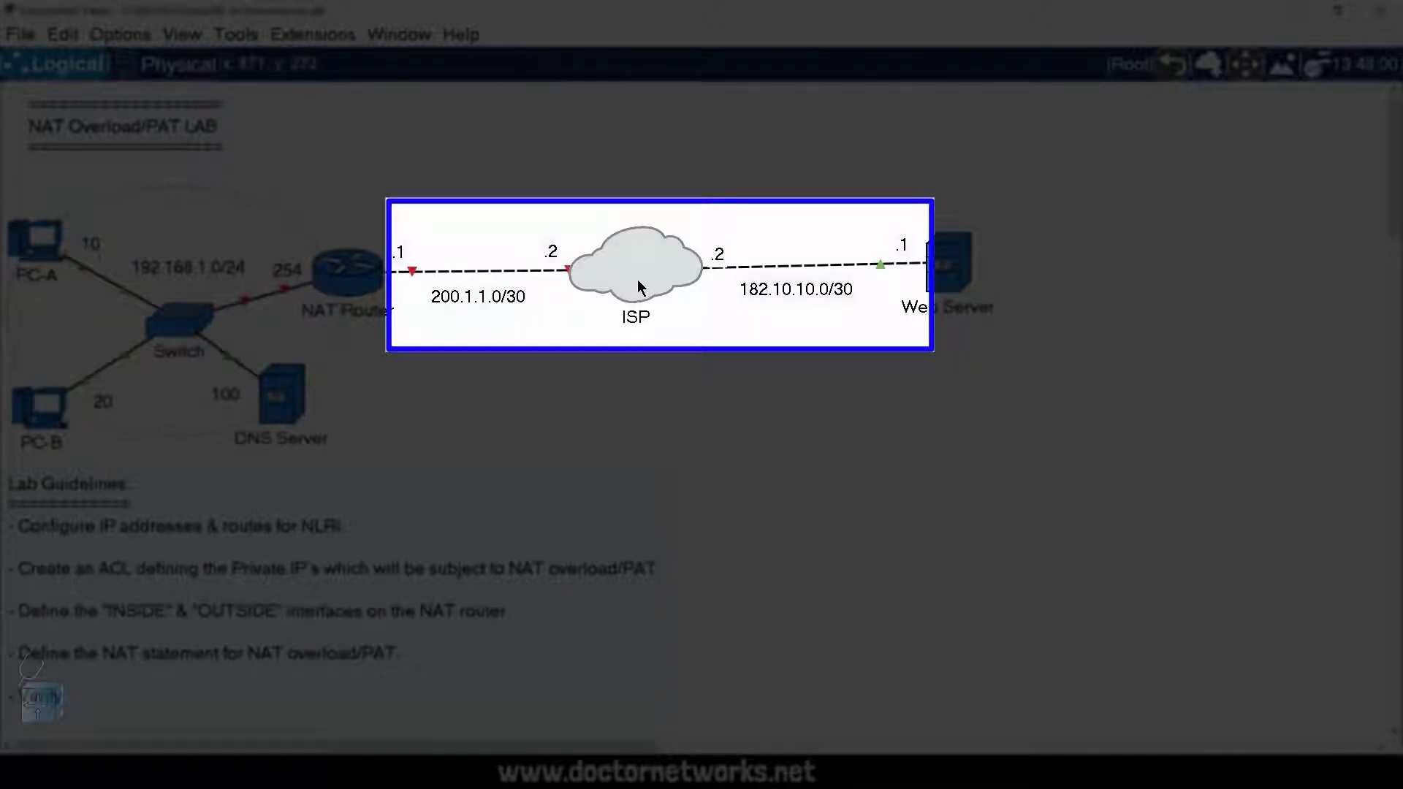
Step: Move the ISP cloud down off the link to inspect the router hidden behind it
{"action": "left_click_drag", "start_coordinate": [637, 280], "coordinate": [646, 390]}
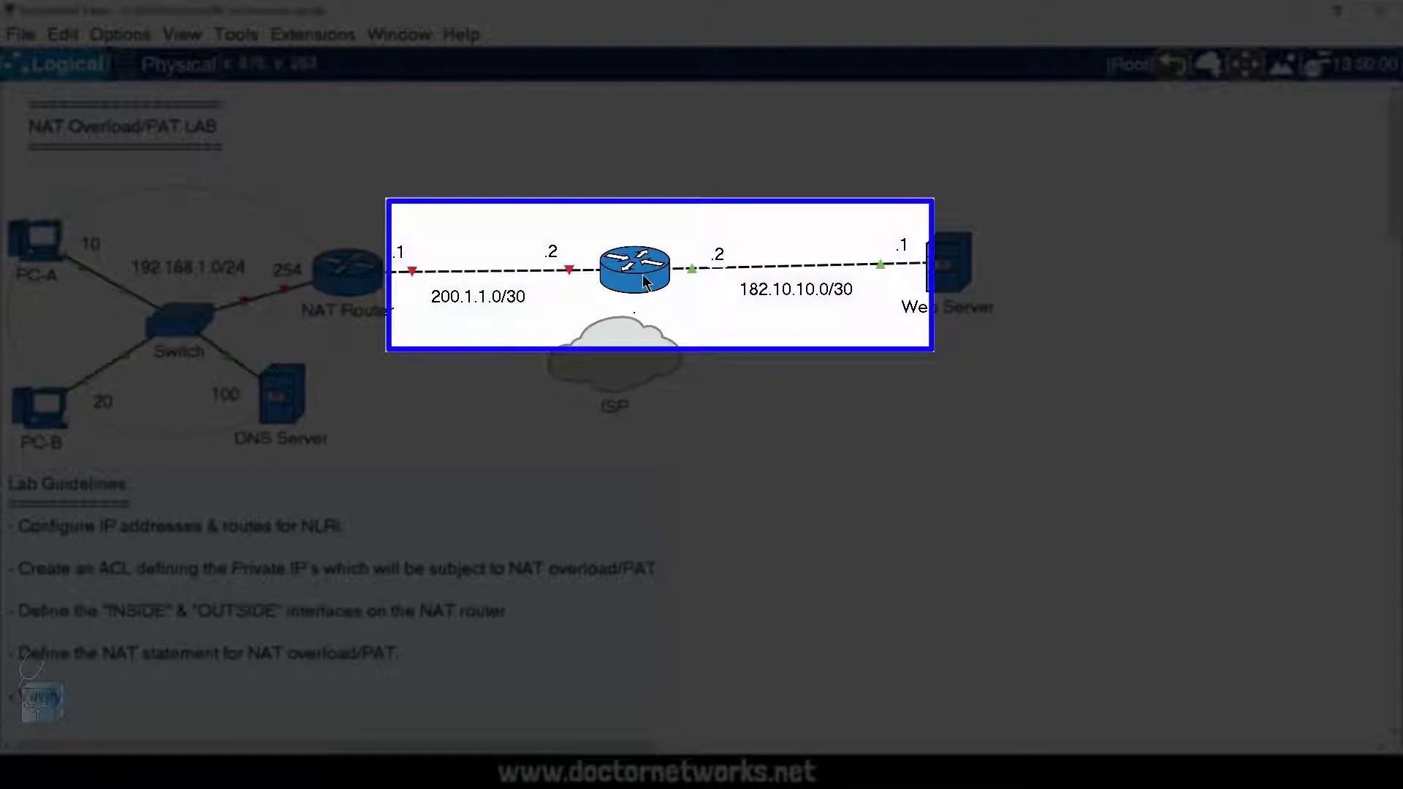
{"action": "mouse_move", "coordinate": [617, 276]}
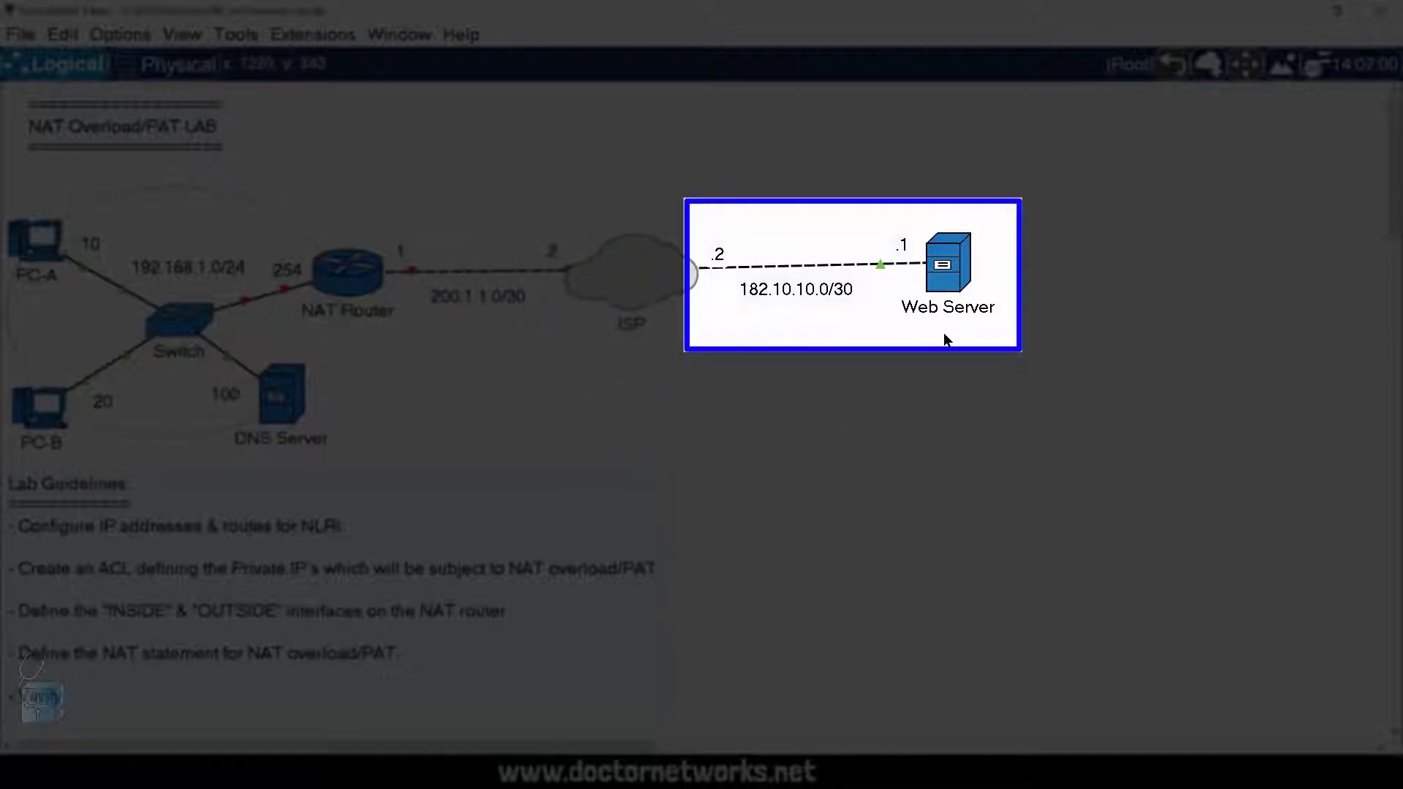
Step: Open the Web Server and examine its static IPv4 address, subnet mask, default gateway and DNS server settings
{"action": "mouse_move", "coordinate": [946, 310]}
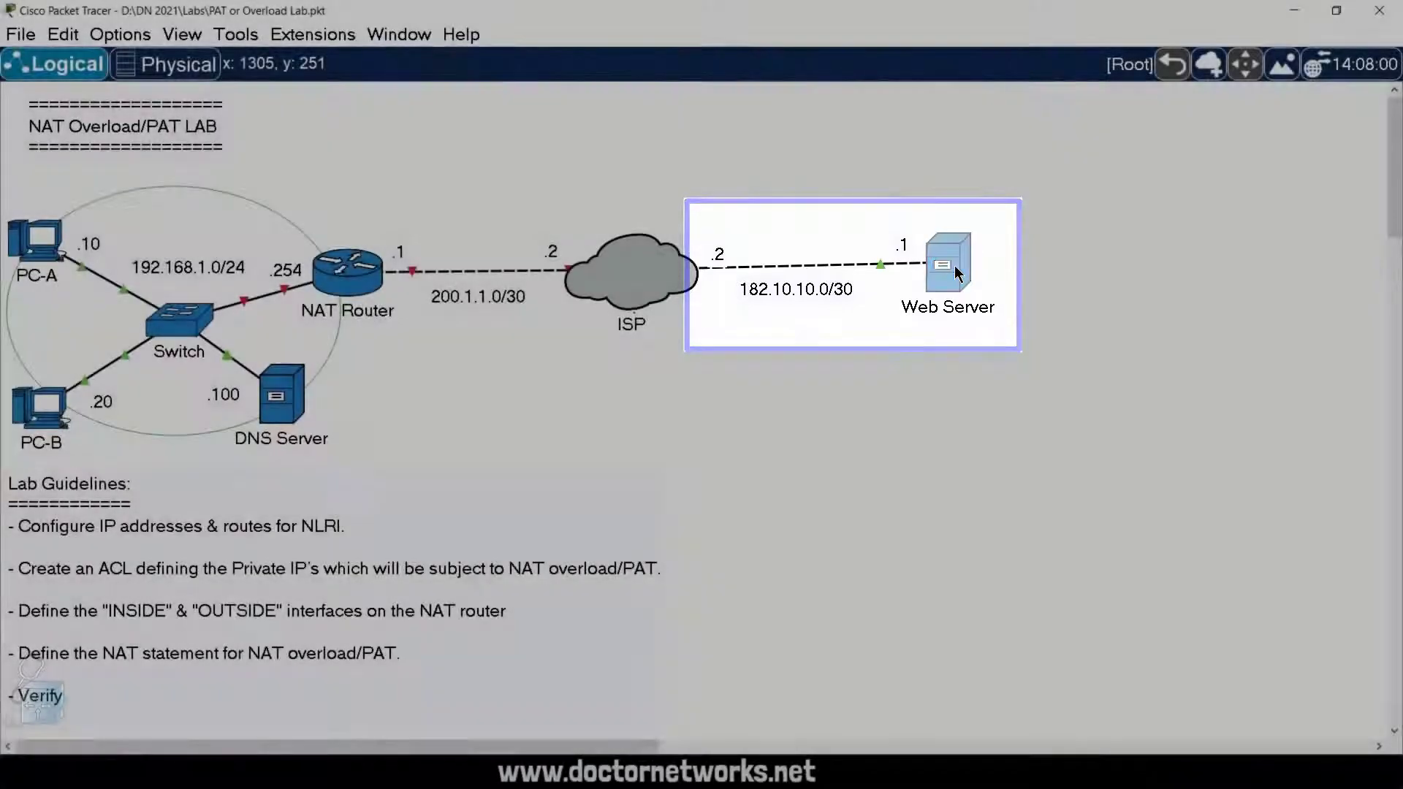
{"action": "left_click", "coordinate": [953, 274]}
{"action": "left_click", "coordinate": [892, 117]}
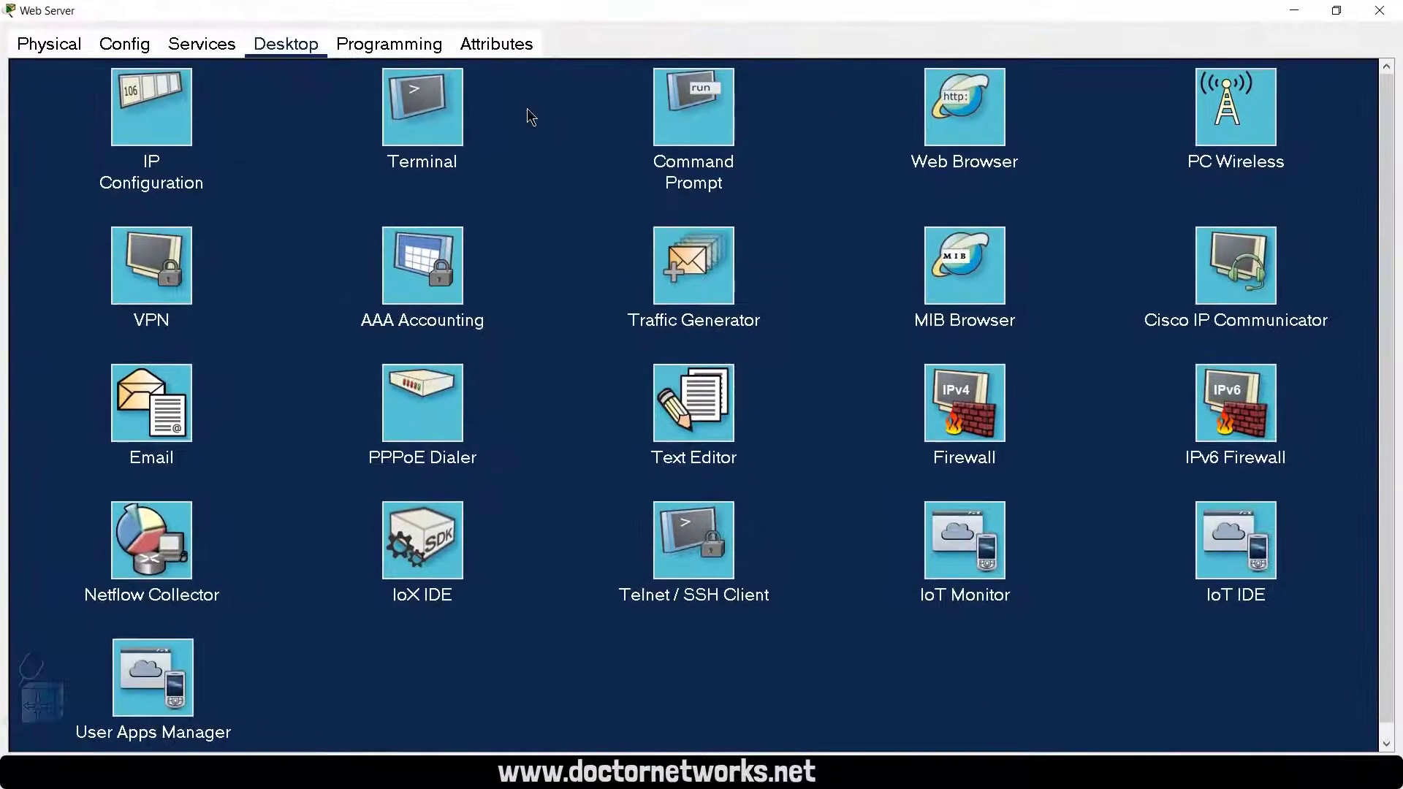
{"action": "left_click", "coordinate": [136, 48]}
{"action": "left_click", "coordinate": [198, 38]}
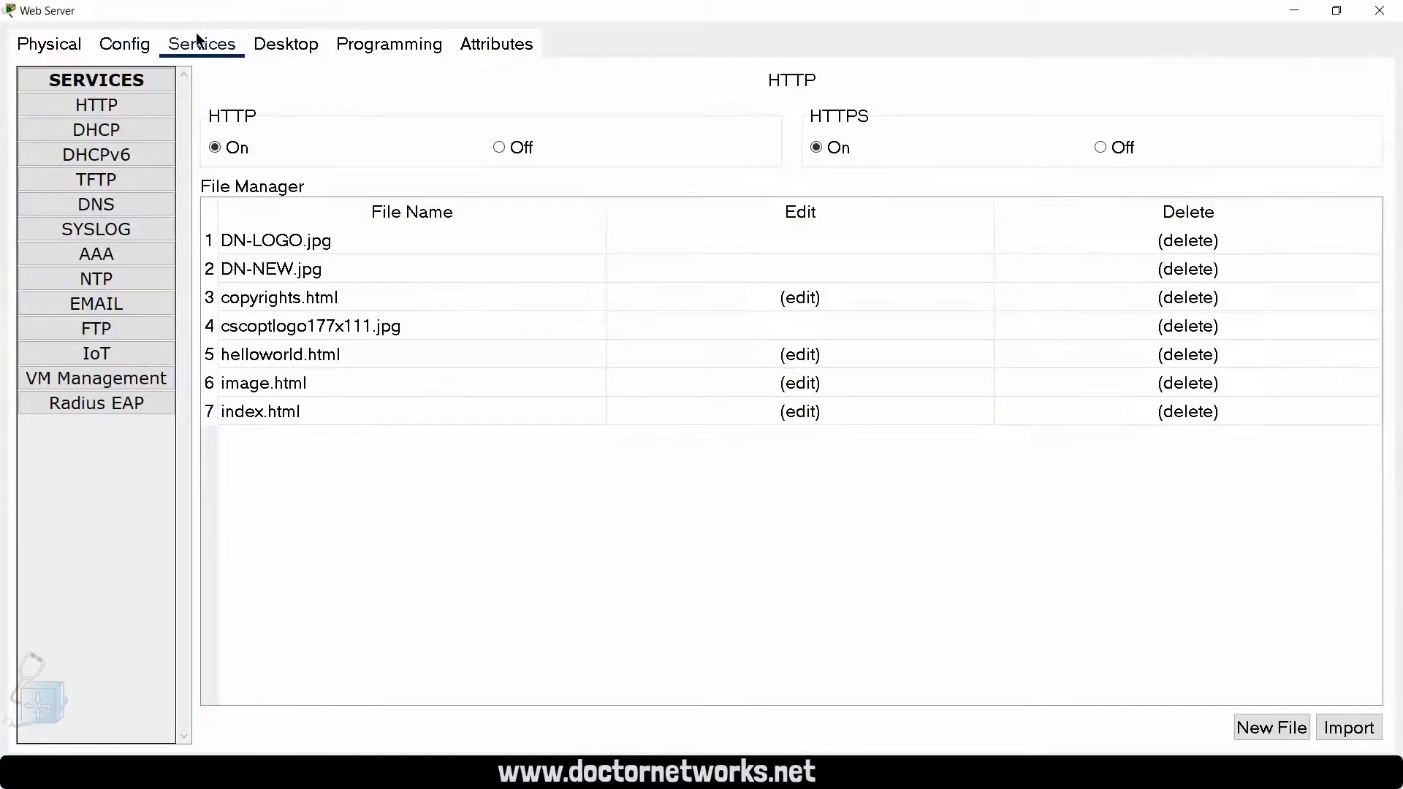
{"action": "left_click", "coordinate": [139, 46]}
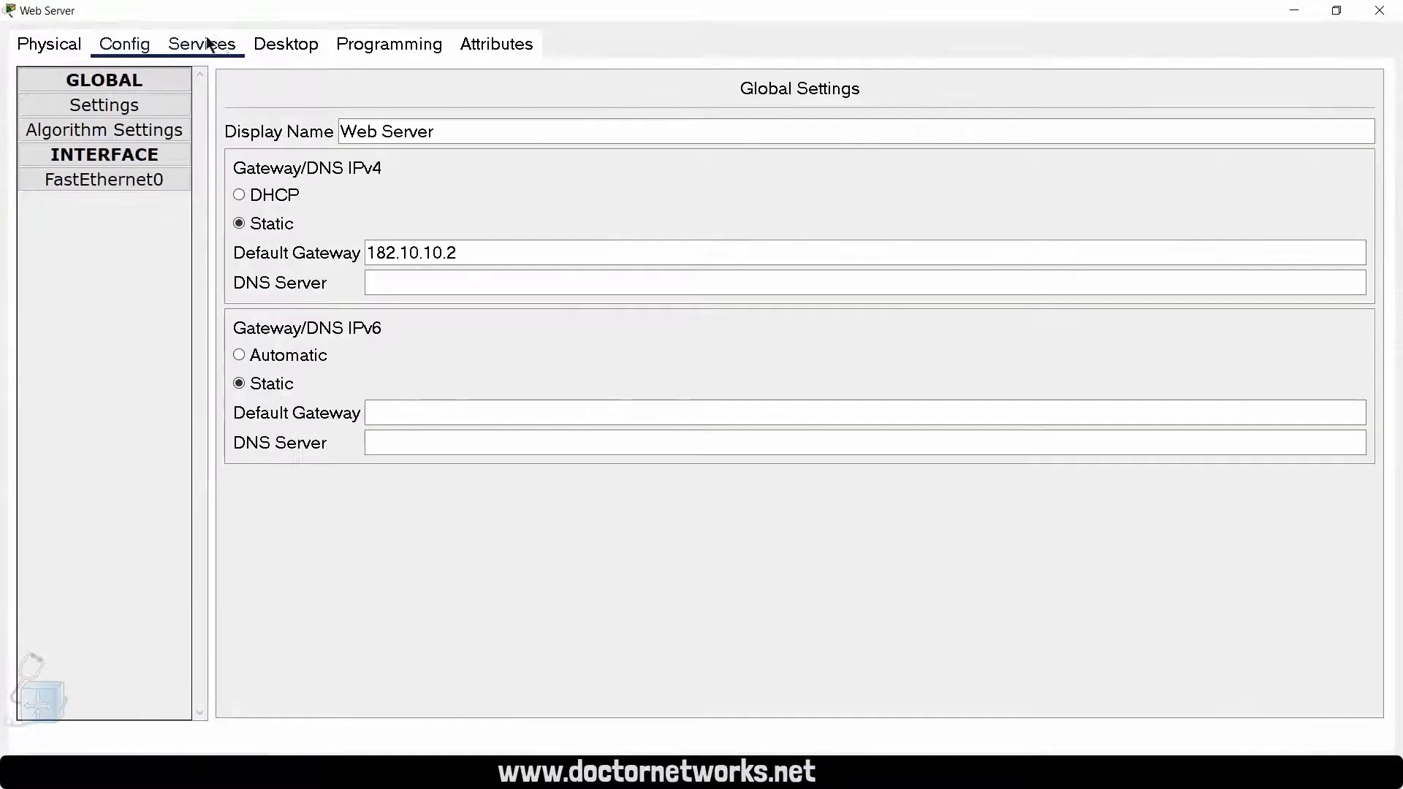
{"action": "left_click", "coordinate": [179, 91]}
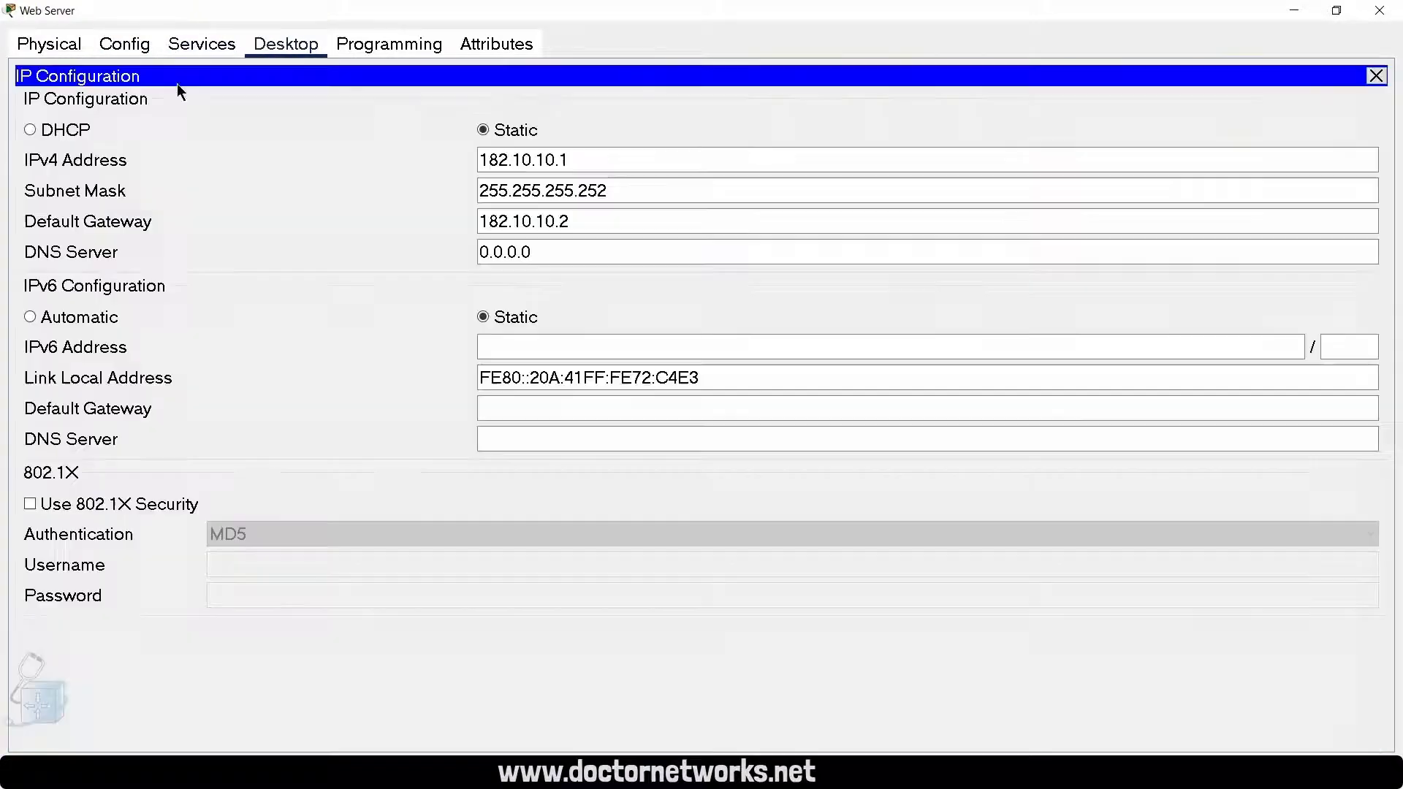
{"action": "left_click", "coordinate": [574, 162]}
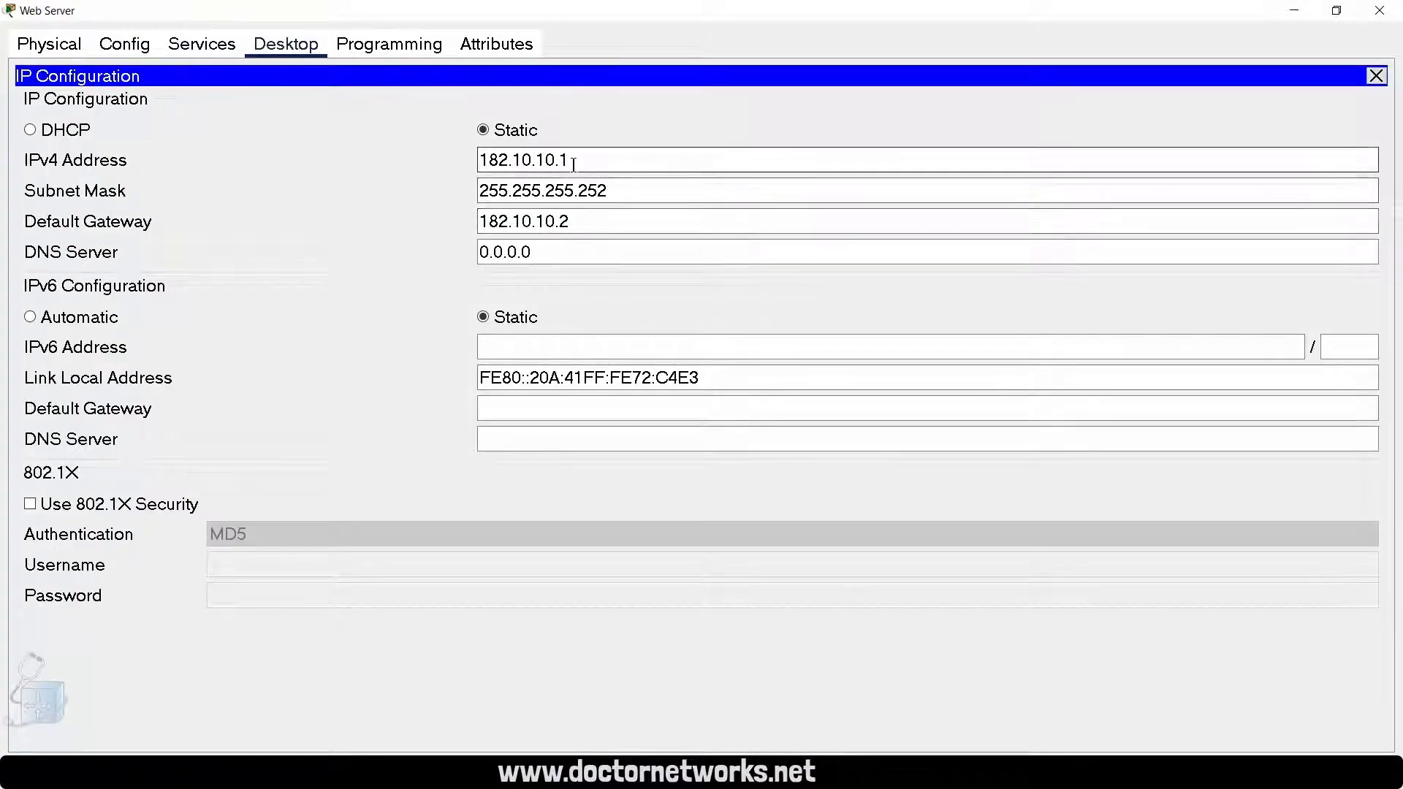
{"action": "left_click", "coordinate": [540, 192]}
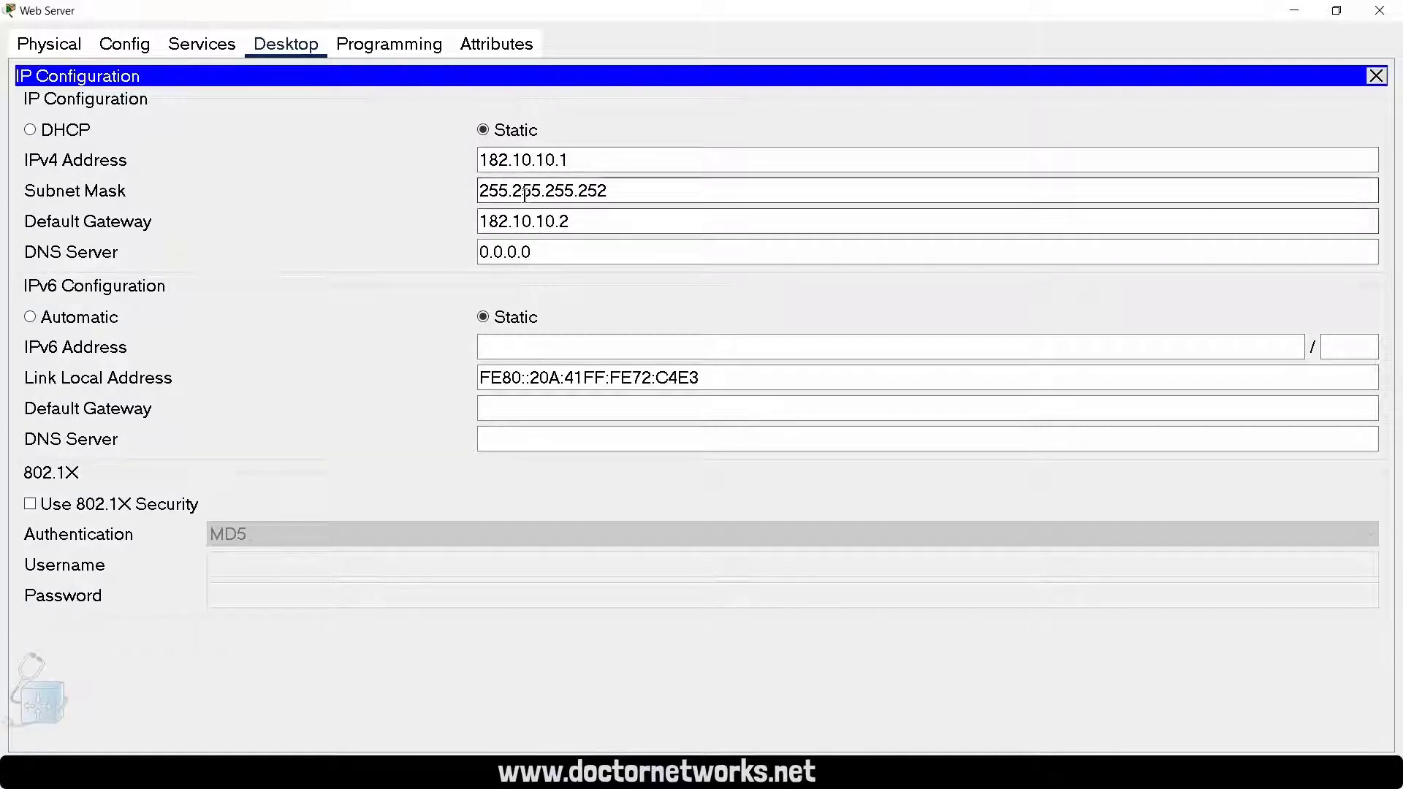
{"action": "left_click", "coordinate": [613, 227]}
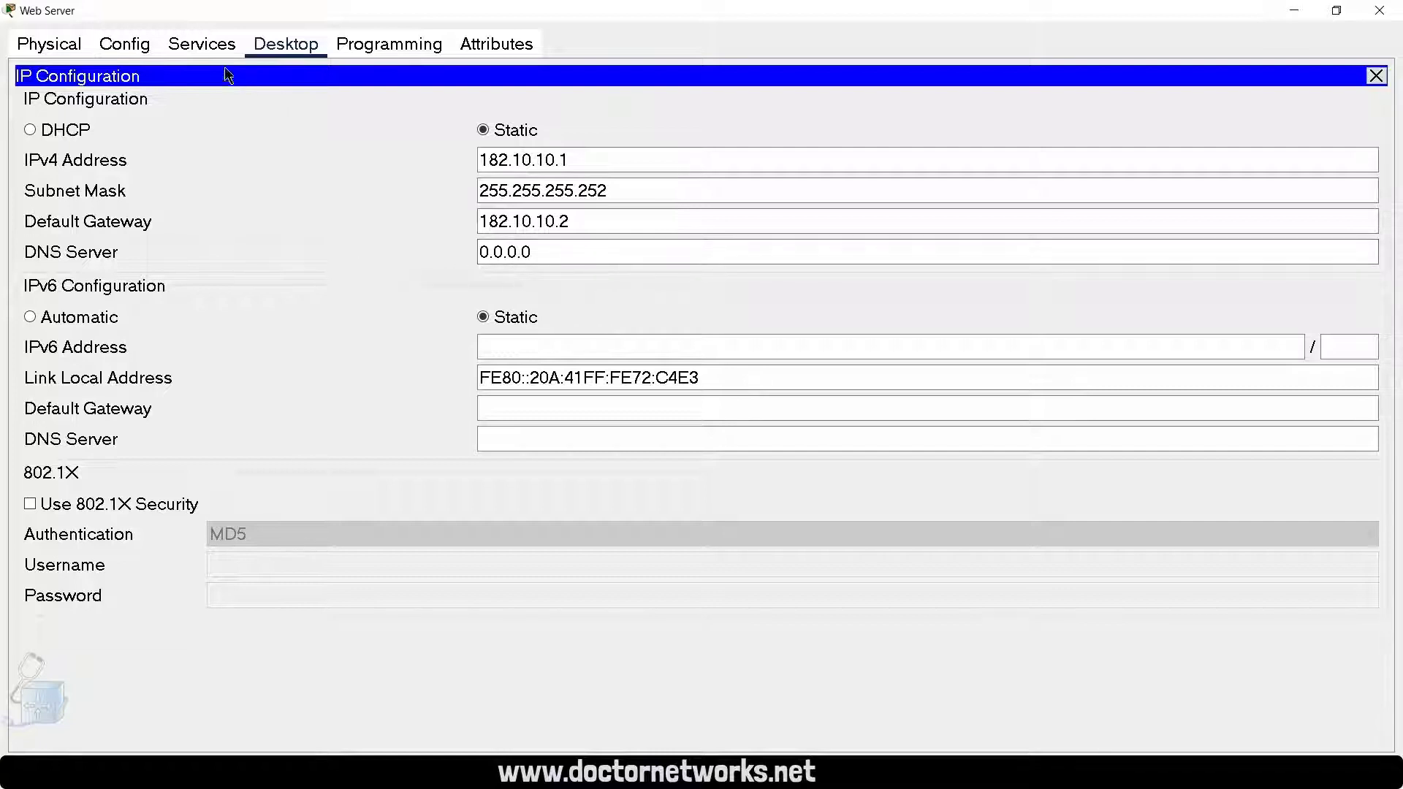
{"action": "left_click", "coordinate": [213, 48]}
{"action": "left_click", "coordinate": [274, 50]}
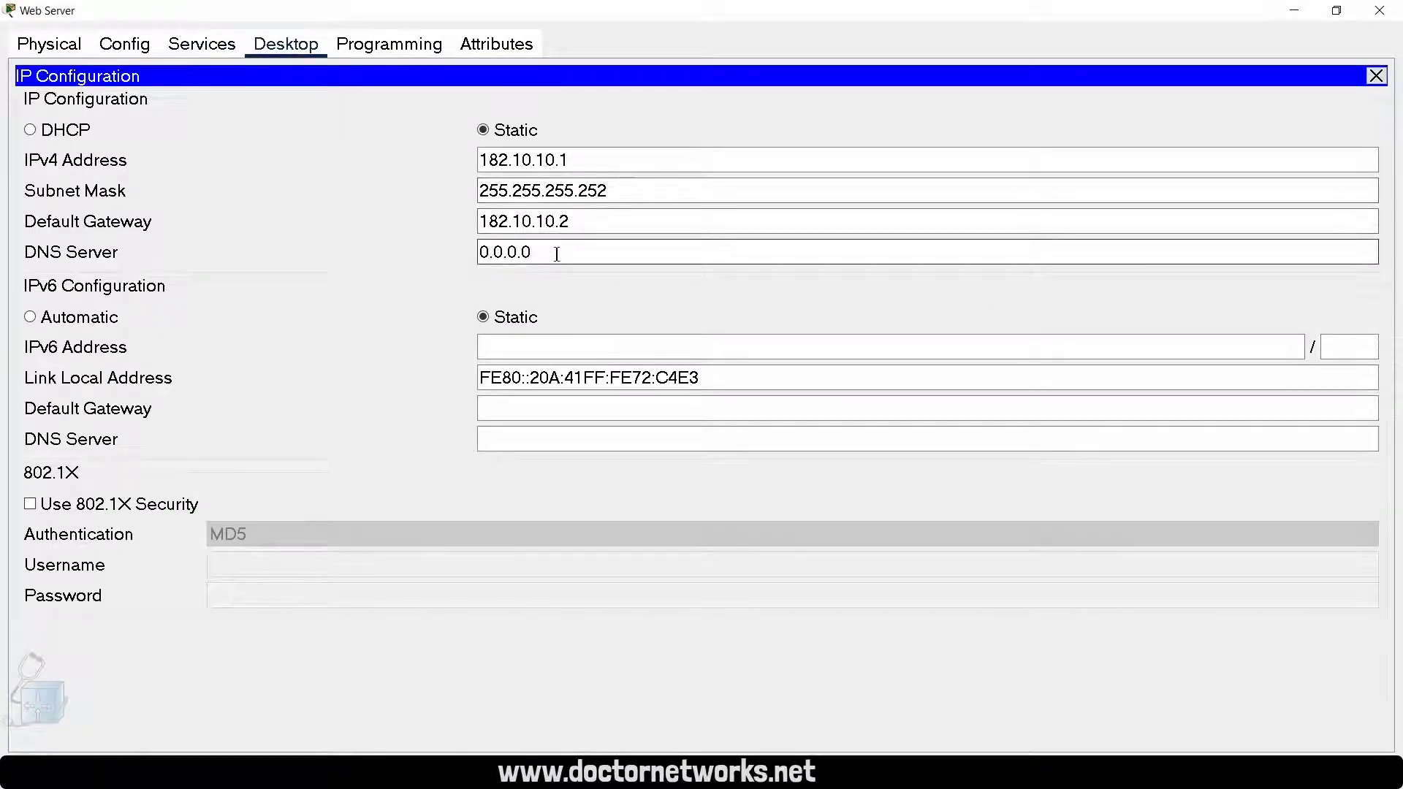
Step: Open index.html in the Web Server's HTTP service and examine its image reference and welcome text
{"action": "left_click", "coordinate": [199, 44]}
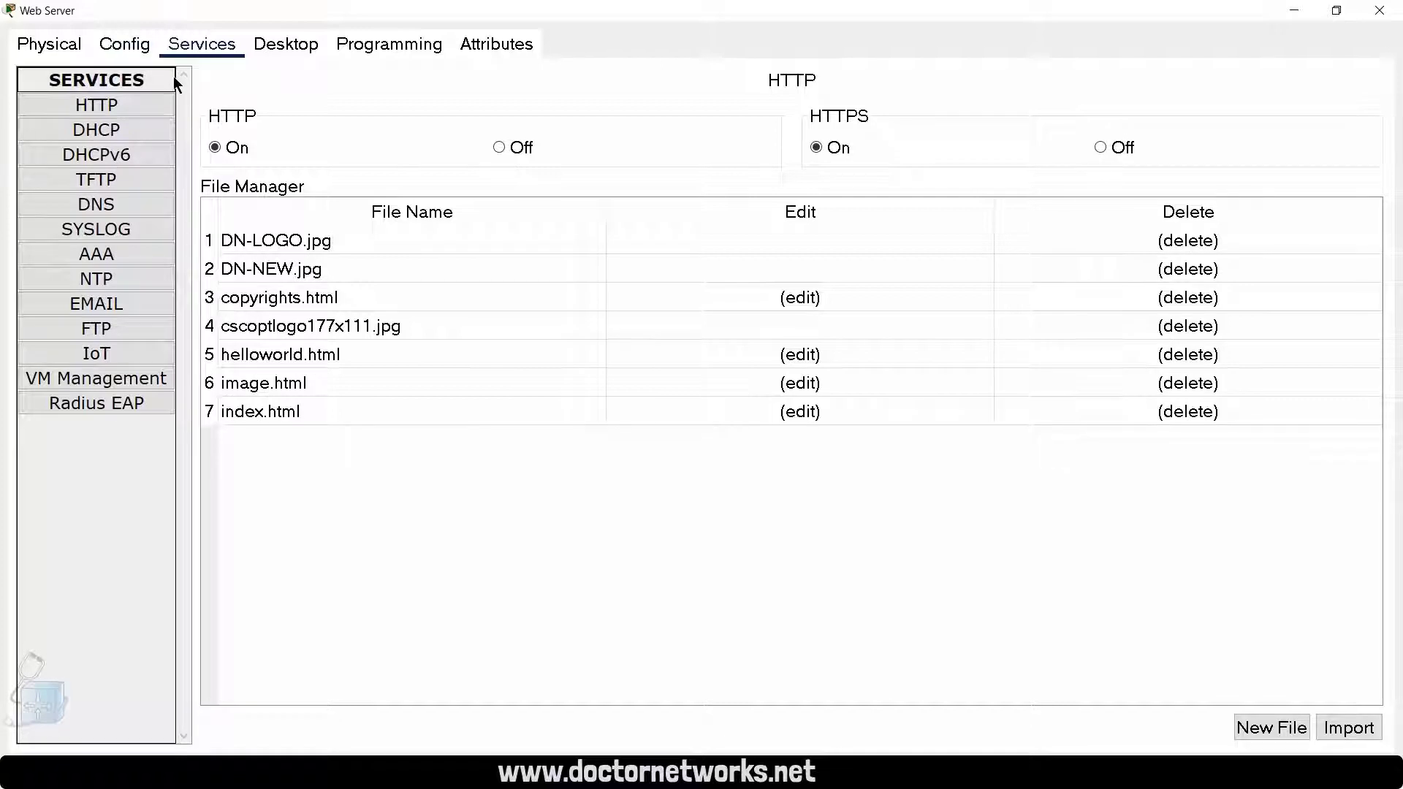
{"action": "left_click", "coordinate": [278, 414]}
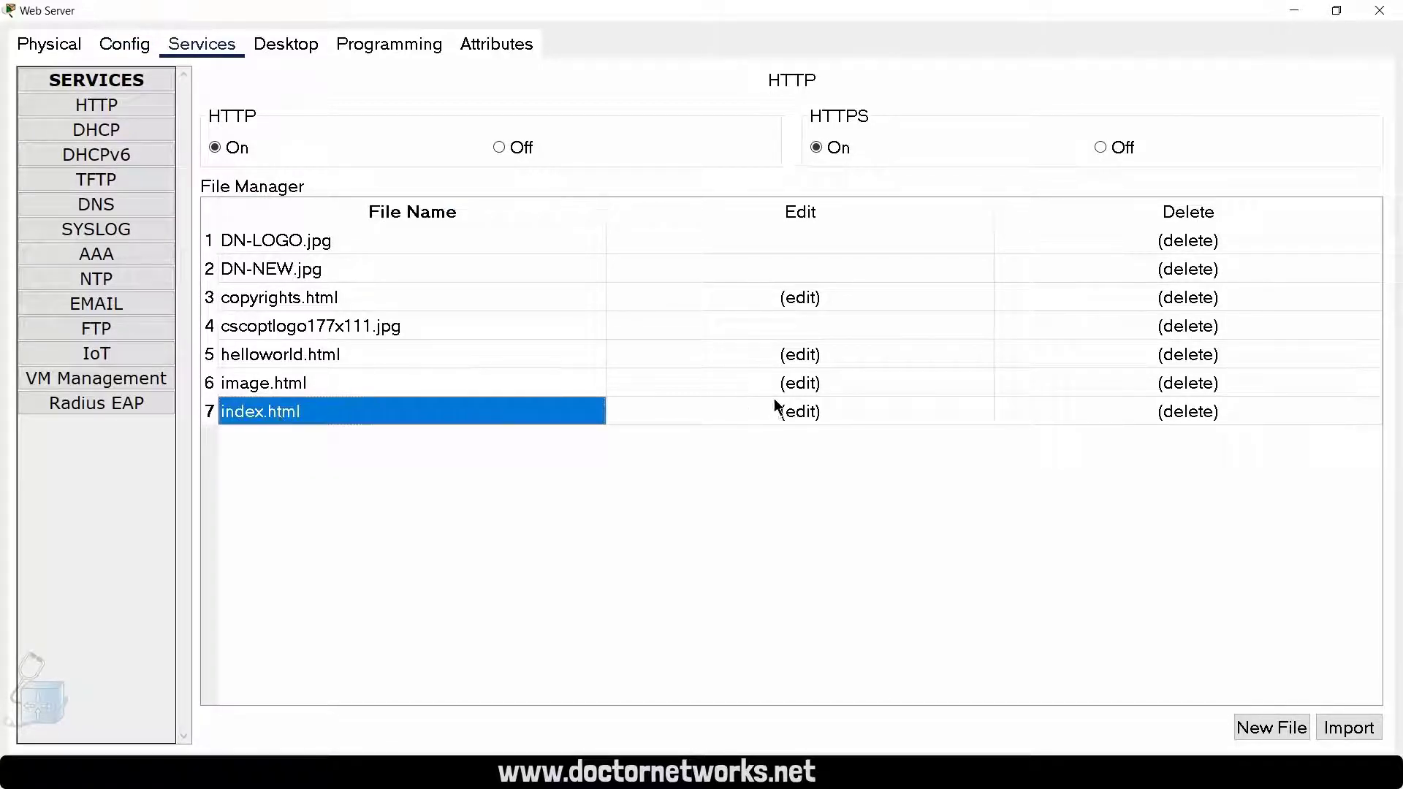
{"action": "left_click", "coordinate": [804, 413]}
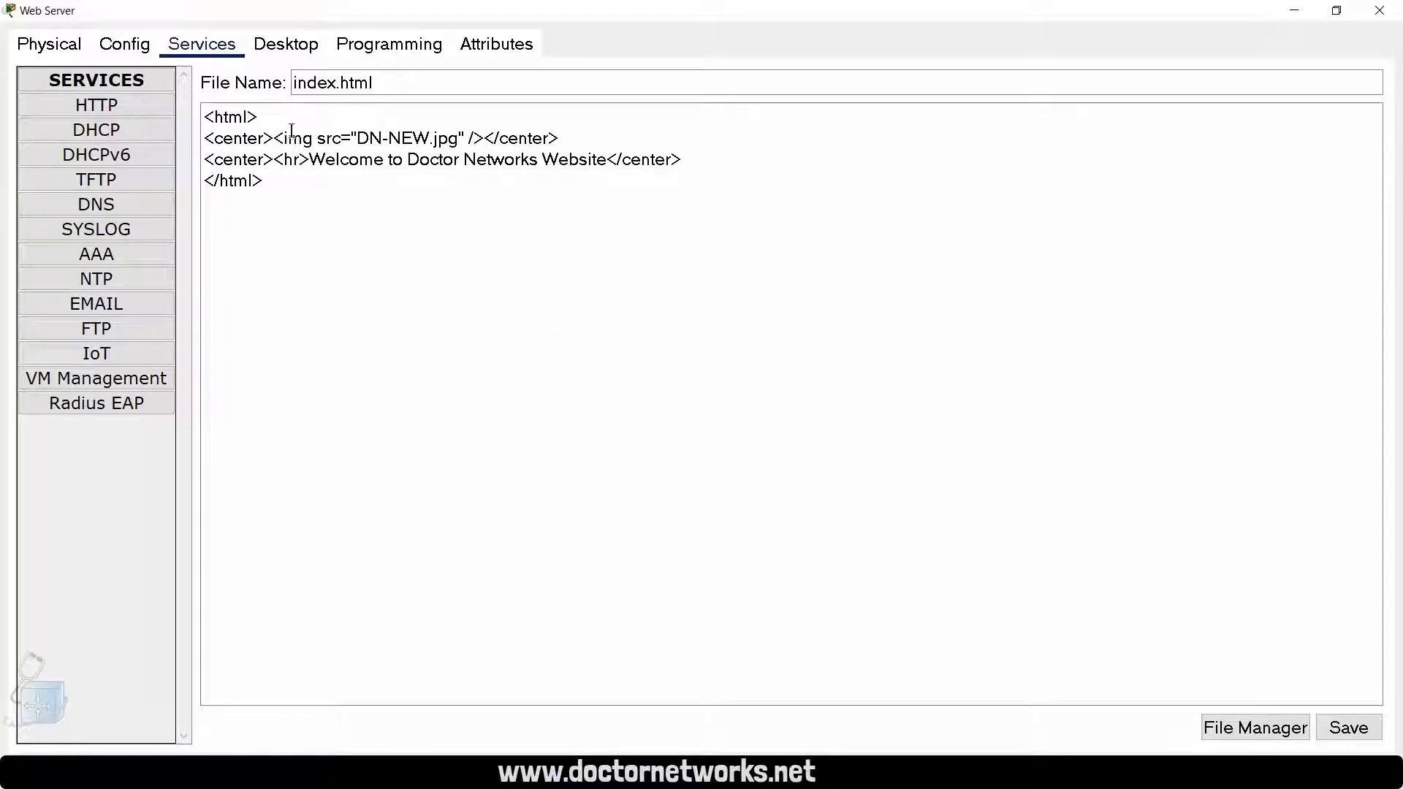
{"action": "left_click_drag", "start_coordinate": [275, 138], "coordinate": [458, 137]}
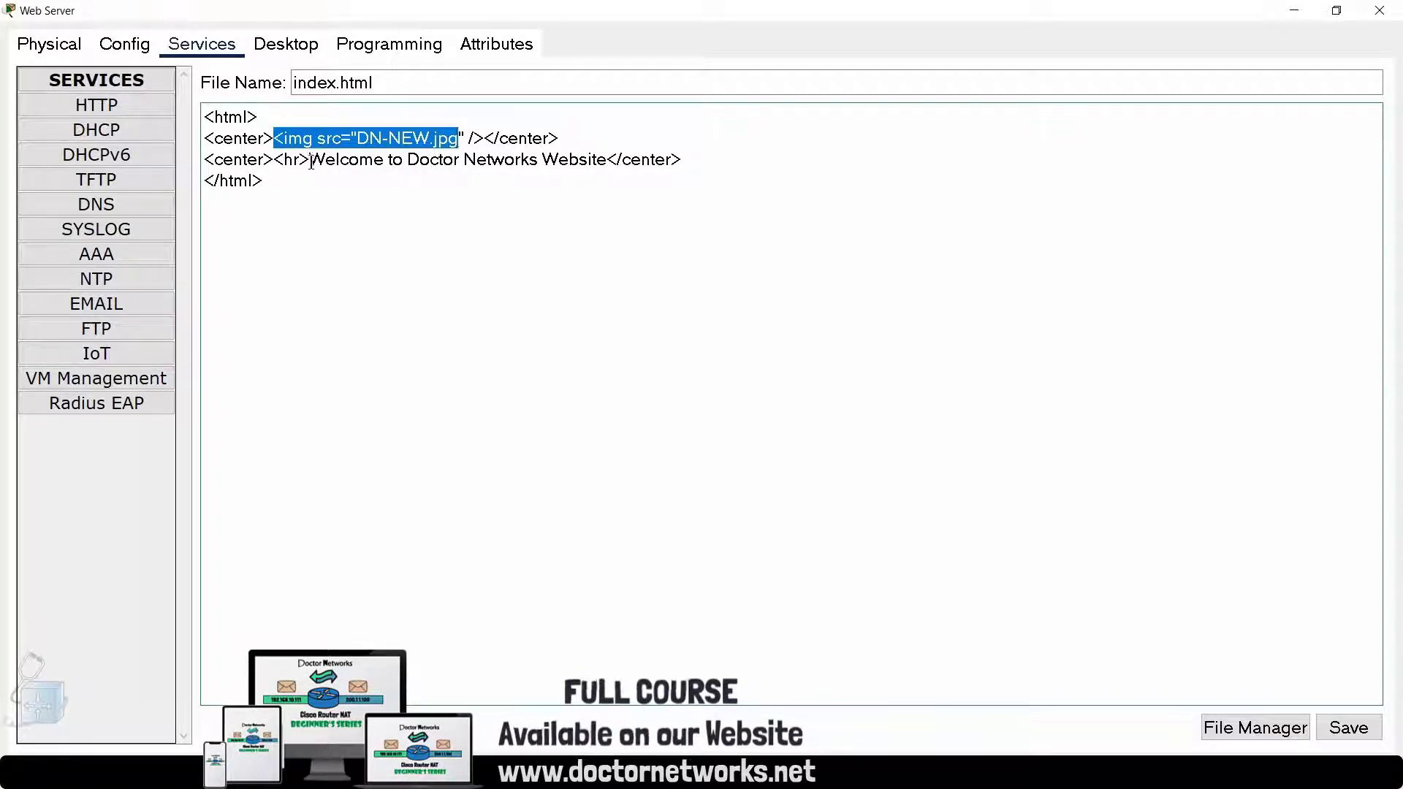
{"action": "left_click_drag", "start_coordinate": [310, 161], "coordinate": [607, 158]}
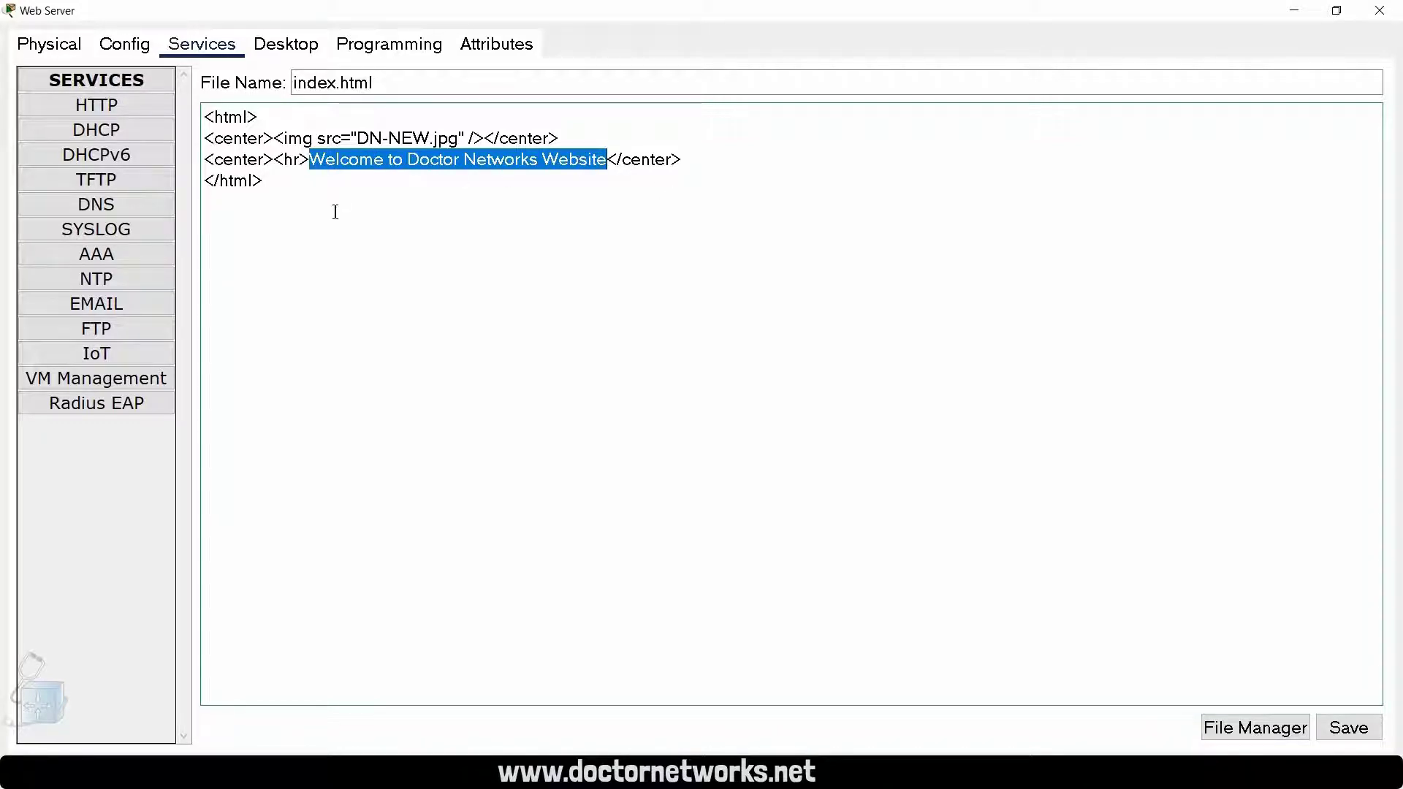
Step: Check the Web Server's HTTP file list for the DN-NEW.jpg image that index.html references
{"action": "left_click", "coordinate": [133, 113]}
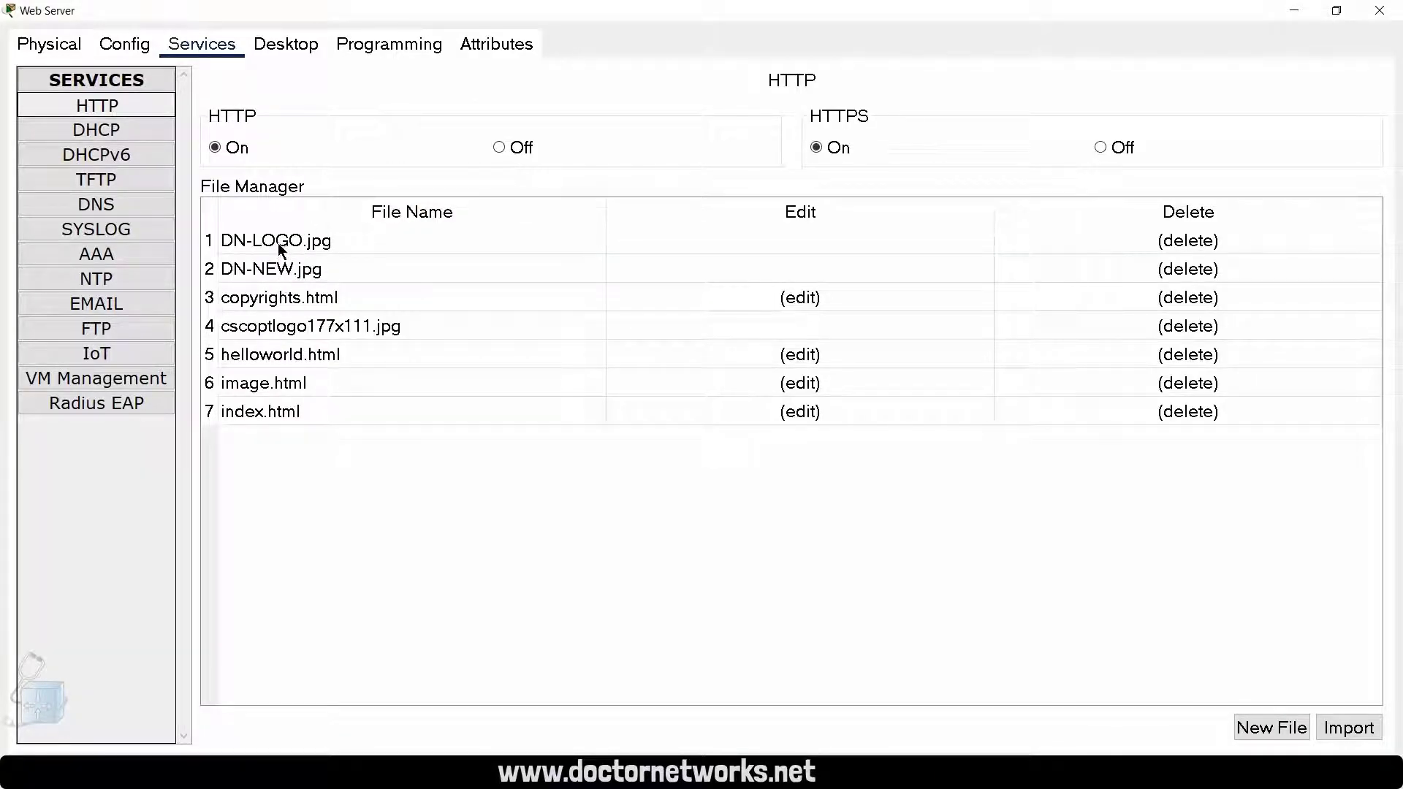
{"action": "left_click", "coordinate": [801, 413]}
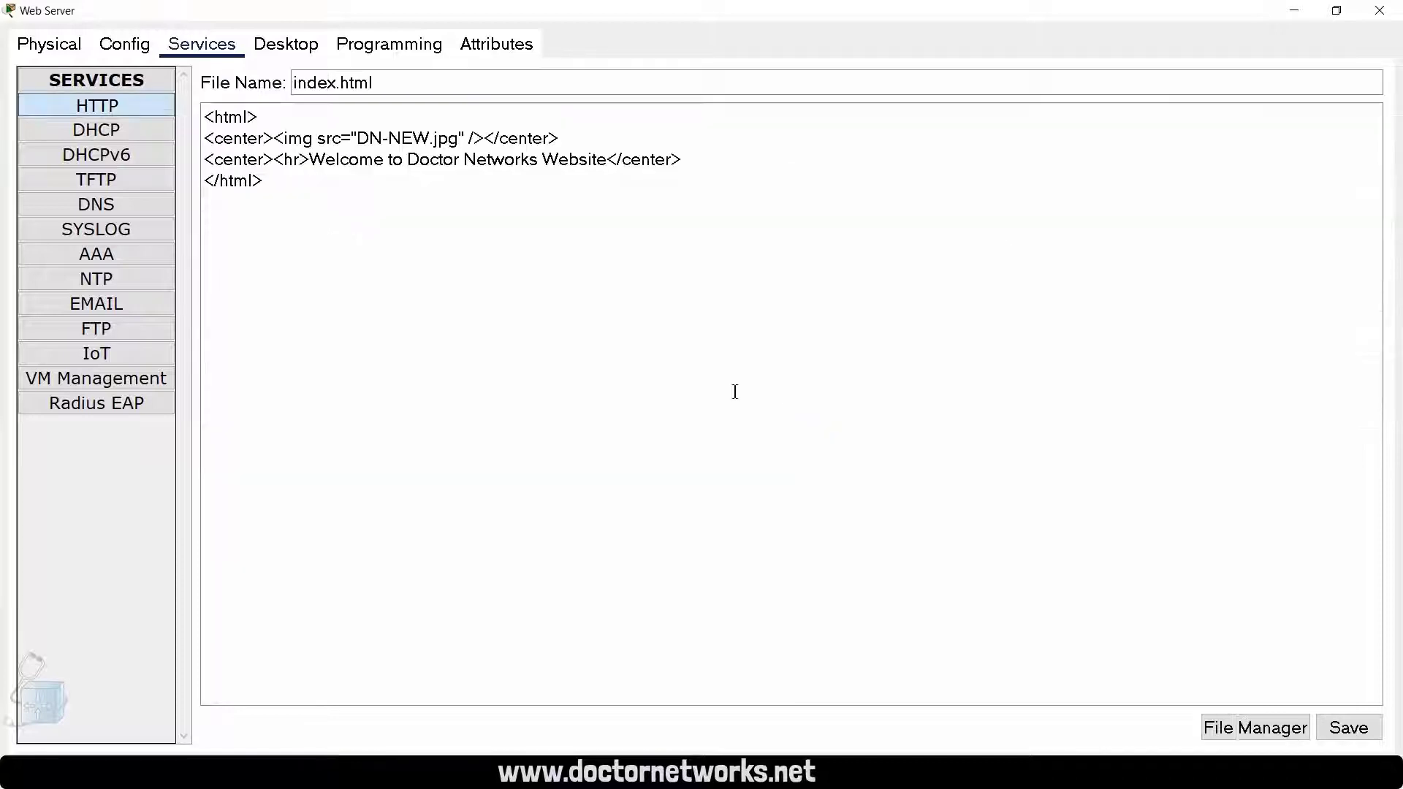
{"action": "left_click", "coordinate": [110, 106]}
{"action": "left_click", "coordinate": [267, 271]}
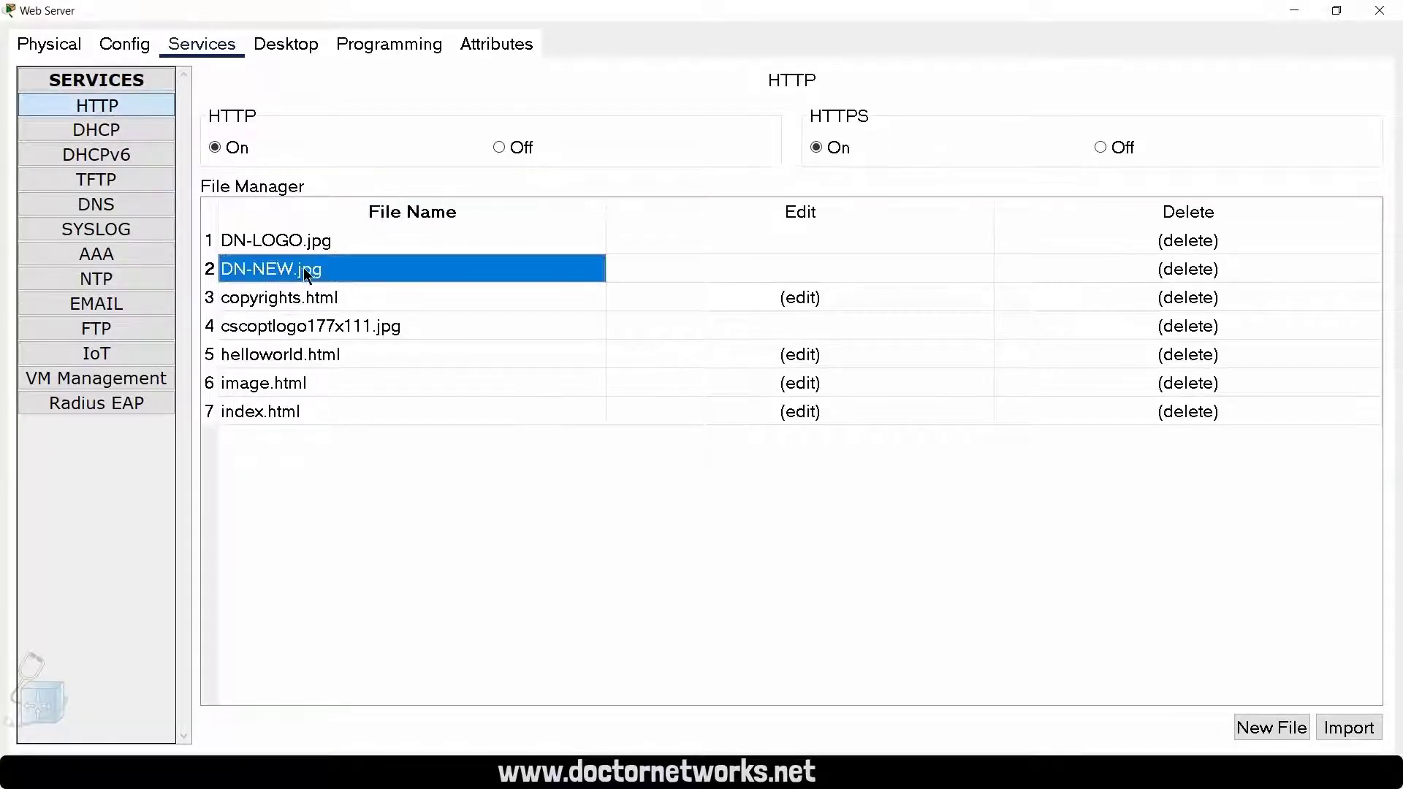
{"action": "left_click", "coordinate": [806, 269]}
{"action": "left_click", "coordinate": [380, 277]}
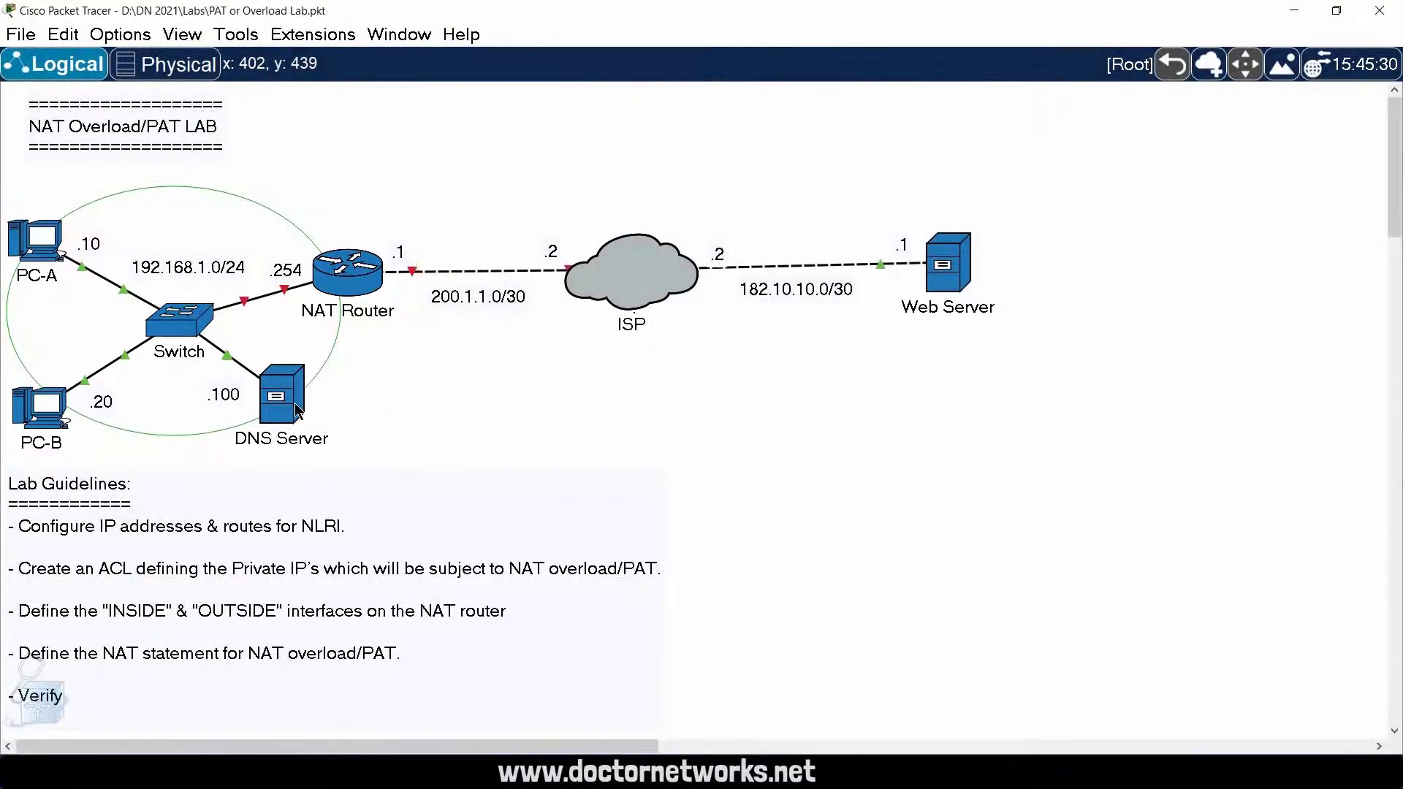
Step: Open the DNS Server, check its IP configuration and the doctornetworks.net A record in its DNS service, and put the window away
{"action": "mouse_move", "coordinate": [298, 411]}
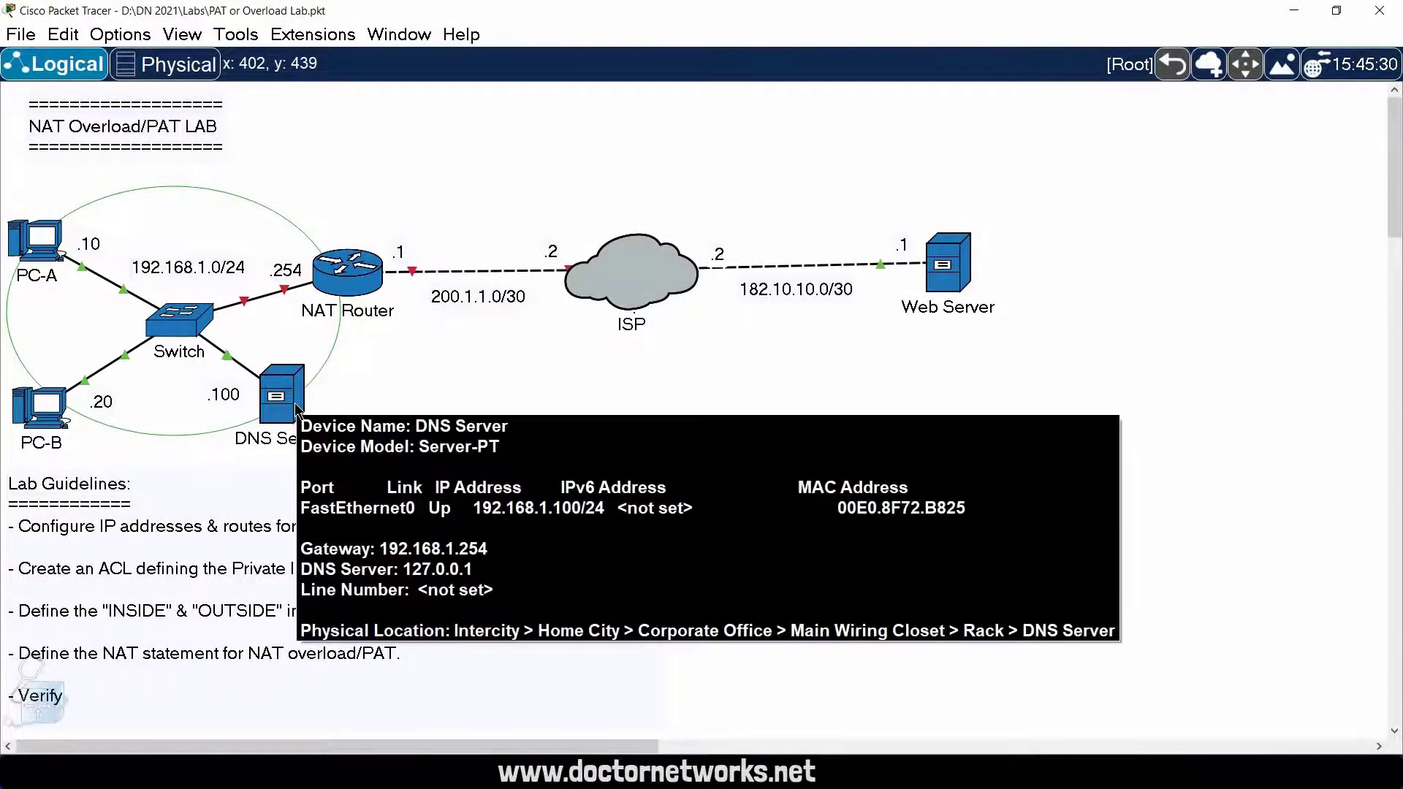
{"action": "left_click", "coordinate": [298, 411]}
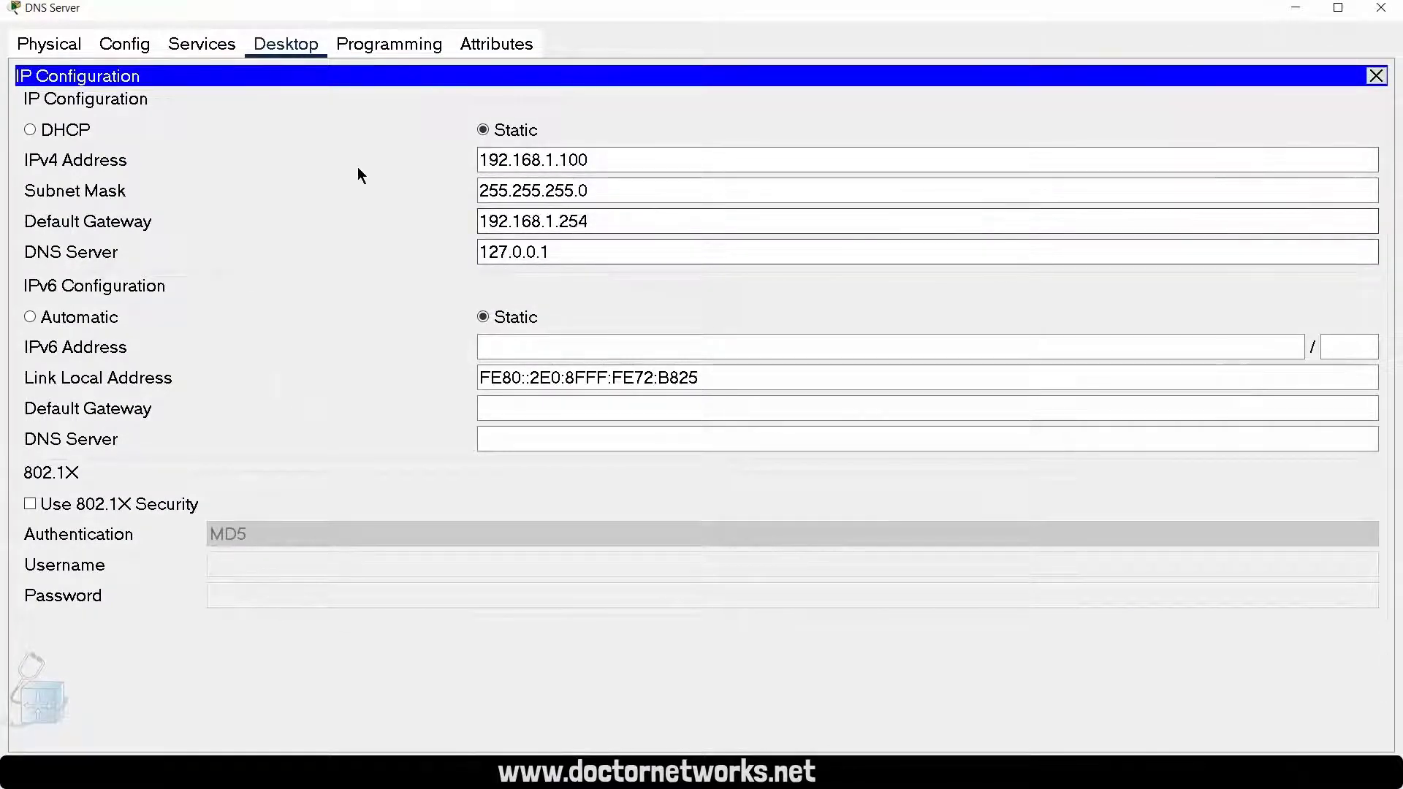
{"action": "left_click", "coordinate": [190, 44]}
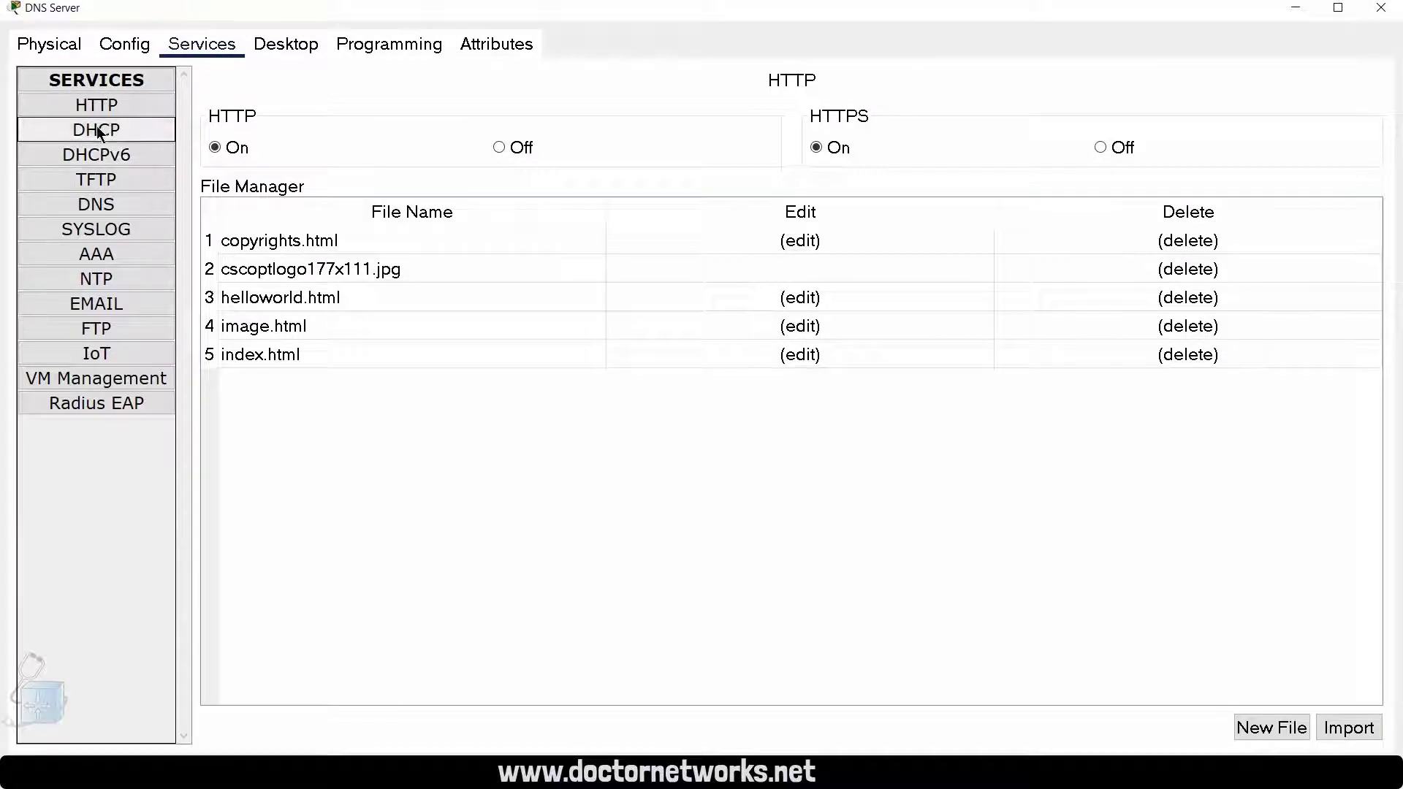
{"action": "left_click", "coordinate": [110, 217]}
{"action": "left_click", "coordinate": [510, 311]}
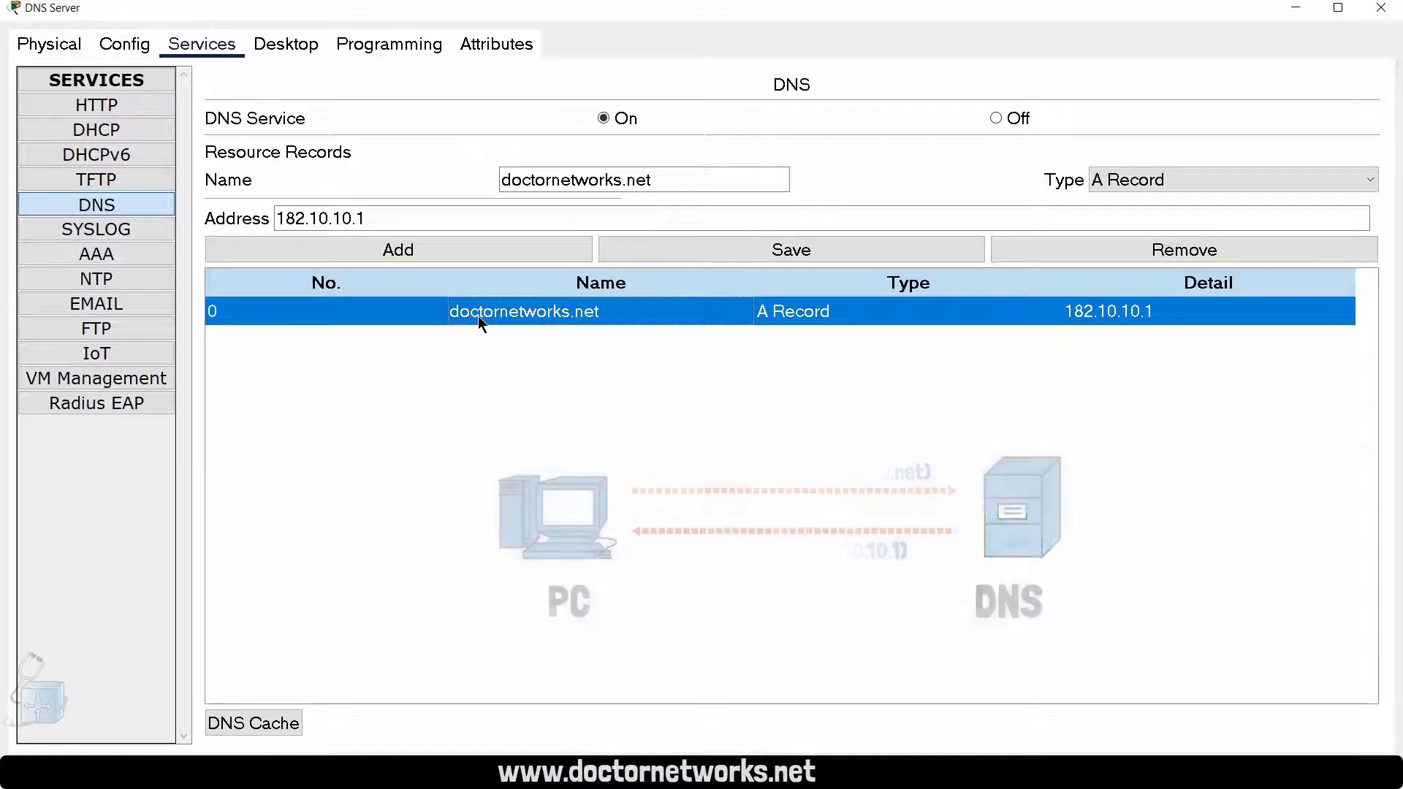
{"action": "left_click", "coordinate": [1292, 10]}
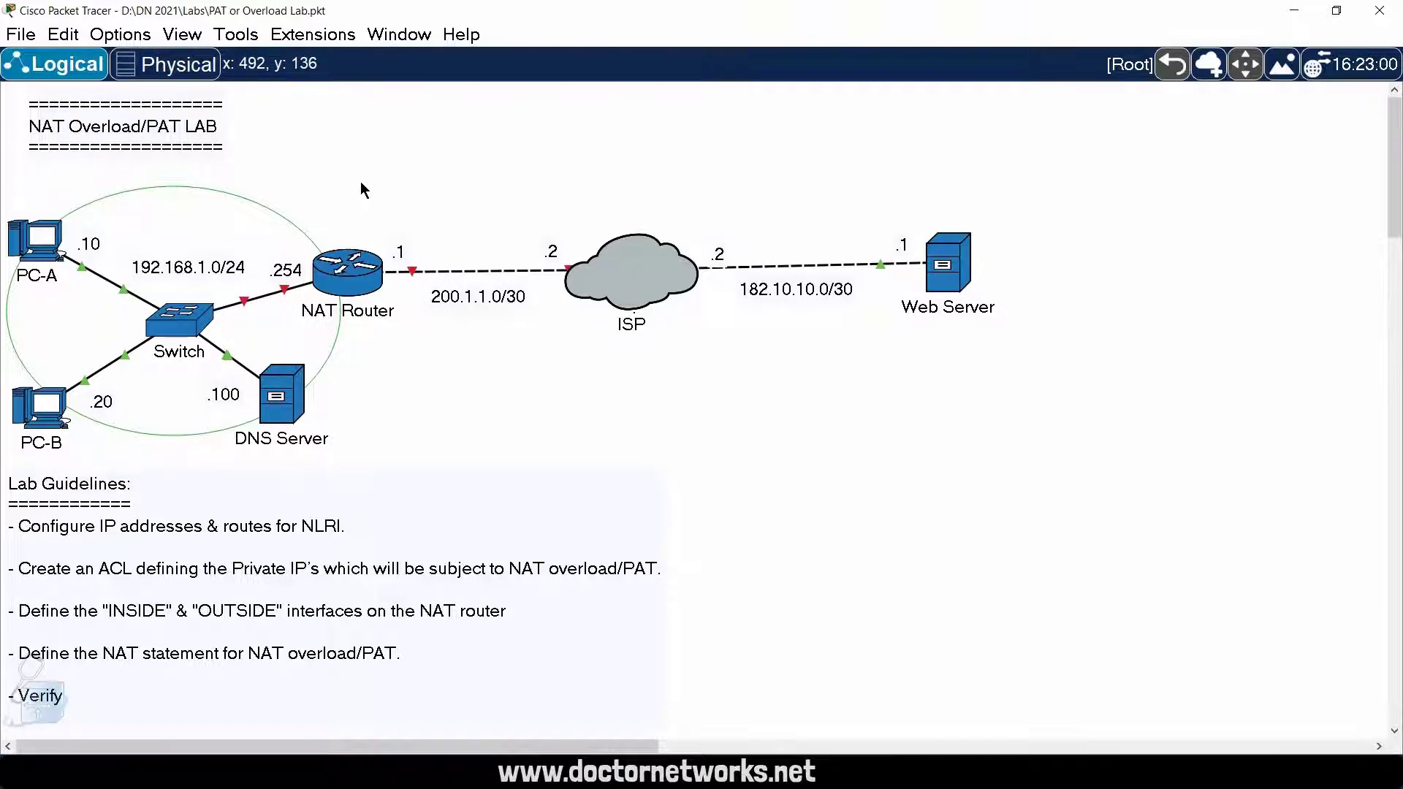
Step: Restore the selection tool in the workspace and open the NAT Router's command-line interface
{"action": "left_click", "coordinate": [53, 66]}
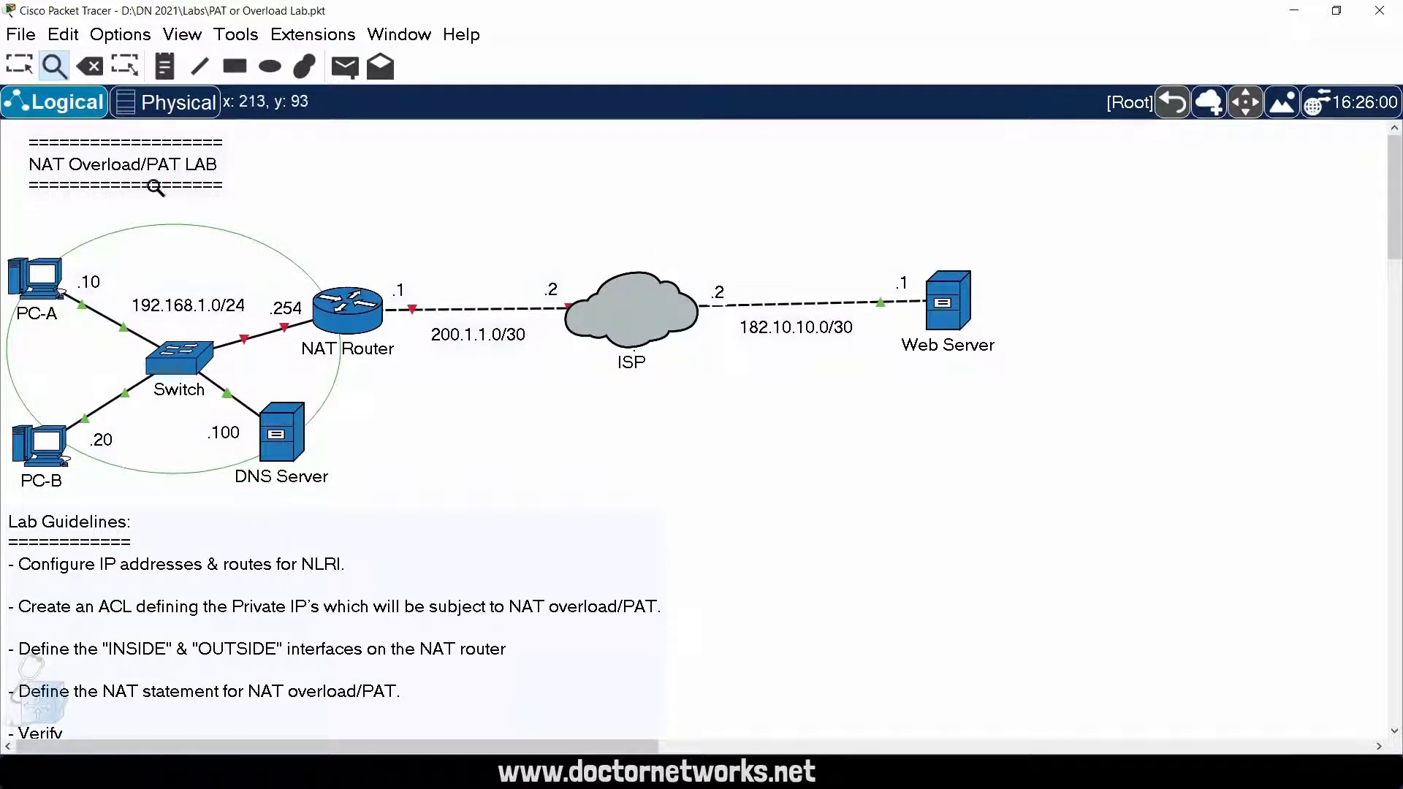
{"action": "left_click", "coordinate": [19, 65]}
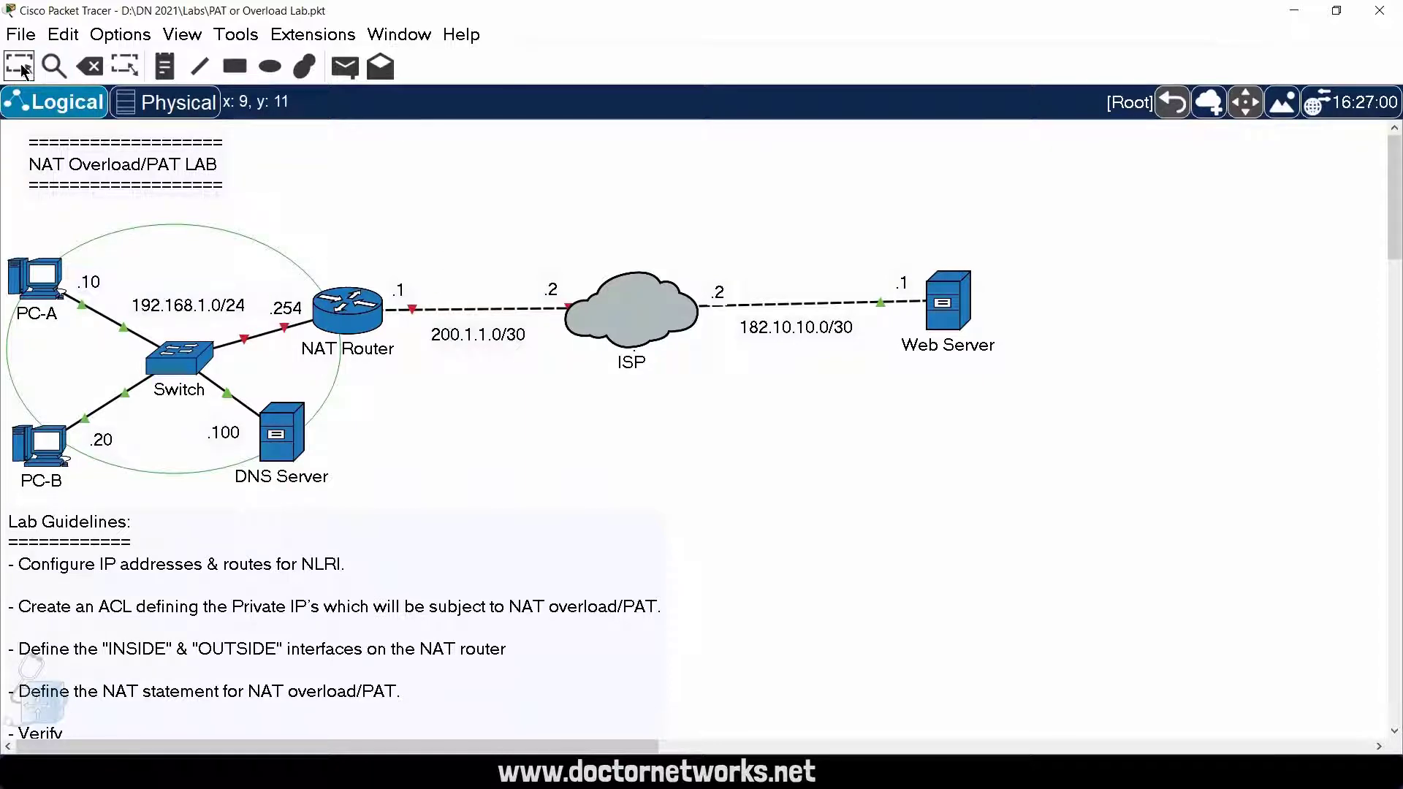
{"action": "left_click", "coordinate": [348, 311]}
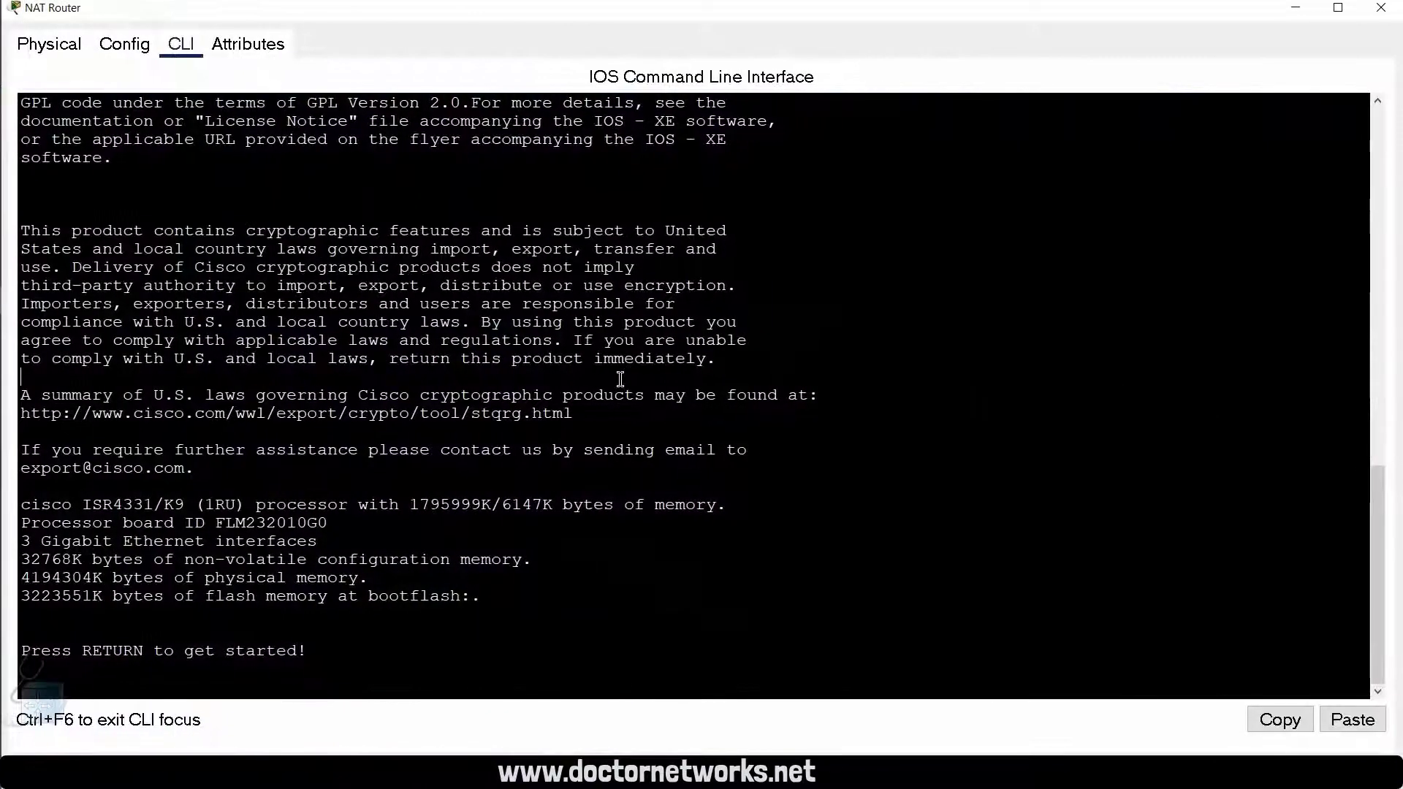
Step: Start the NAT Router's console session and enter privileged EXEC mode
{"action": "key", "text": "Return"}
{"action": "key", "text": "Return"}
{"action": "key", "text": "Return"}
{"action": "key", "text": "Return"}
{"action": "key", "text": "Return"}
{"action": "key", "text": "Return"}
{"action": "key", "text": "Return"}
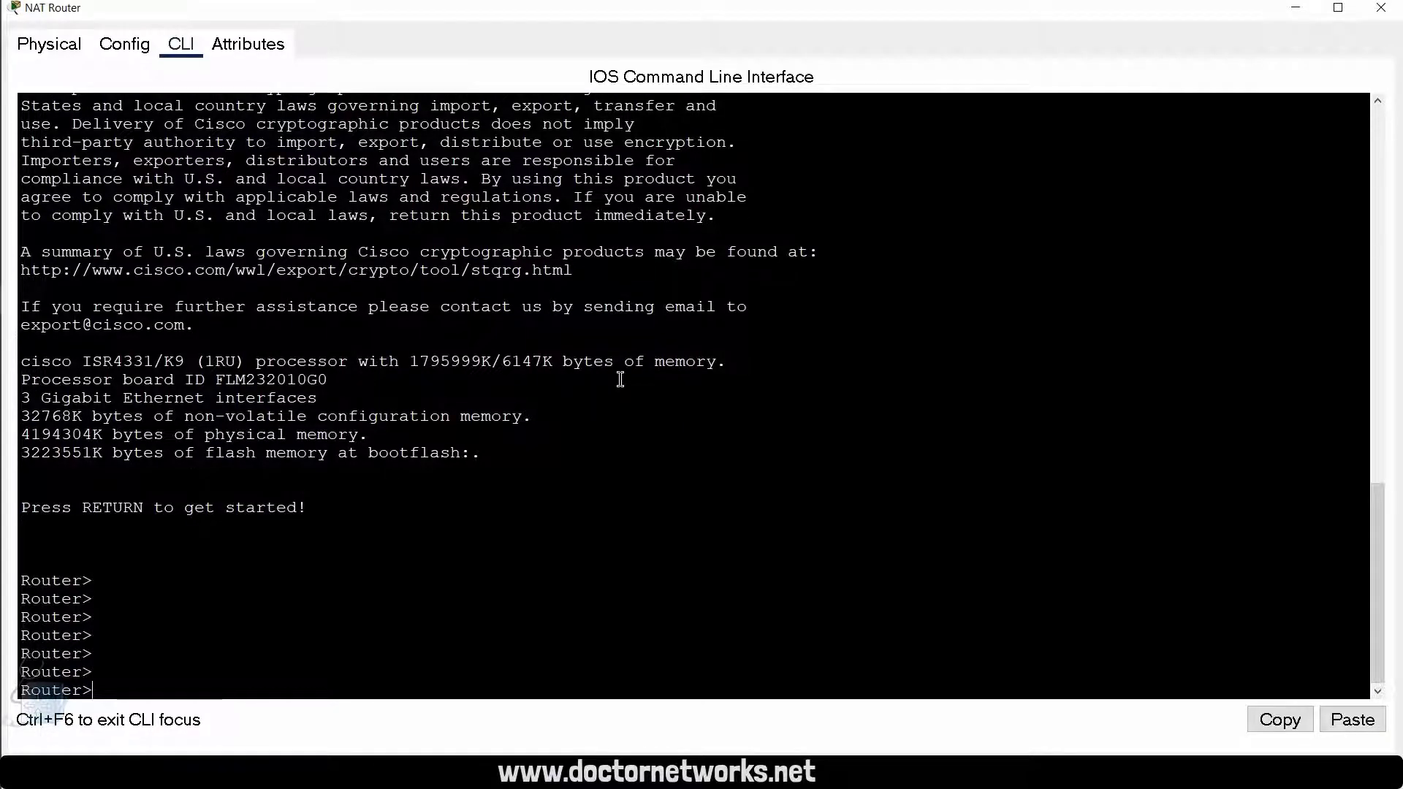
{"action": "key", "text": "Return"}
{"action": "key", "text": "Return"}
{"action": "key", "text": "Return"}
{"action": "key", "text": "Return"}
{"action": "key", "text": "Return"}
{"action": "type", "text": "en"}
{"action": "key", "text": "Return"}
{"action": "key", "text": "Return"}
{"action": "key", "text": "Return"}
{"action": "key", "text": "Return"}
{"action": "key", "text": "Return"}
{"action": "key", "text": "Return"}
{"action": "key", "text": "Return"}
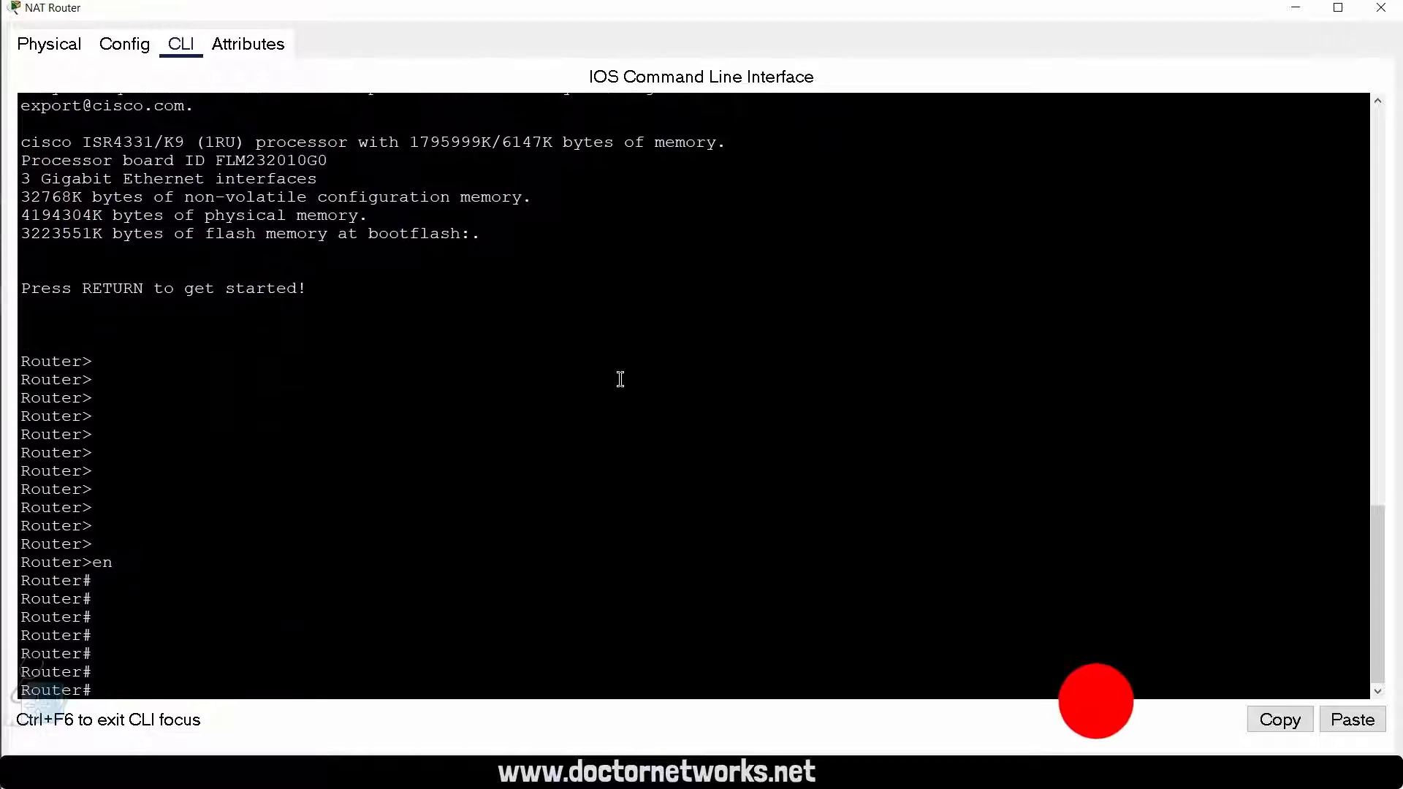
Step: Enter global configuration mode and set the router's hostname to NAT_RTR
{"action": "key", "text": "Return"}
{"action": "type", "text": "conf te"}
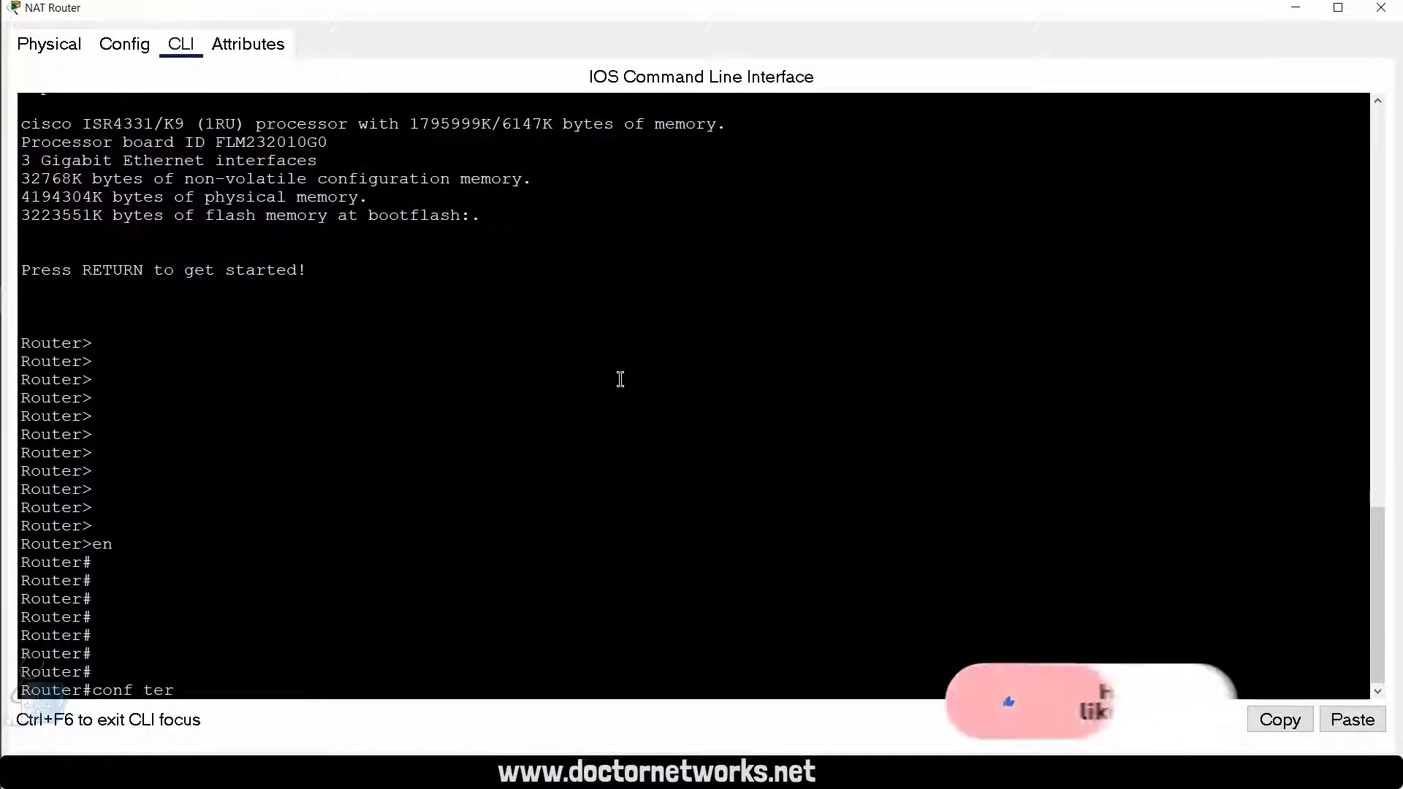
{"action": "type", "text": "r"}
{"action": "key", "text": "Return"}
{"action": "key", "text": "Return"}
{"action": "key", "text": "Return"}
{"action": "key", "text": "Return"}
{"action": "key", "text": "Return"}
{"action": "type", "text": "ho"}
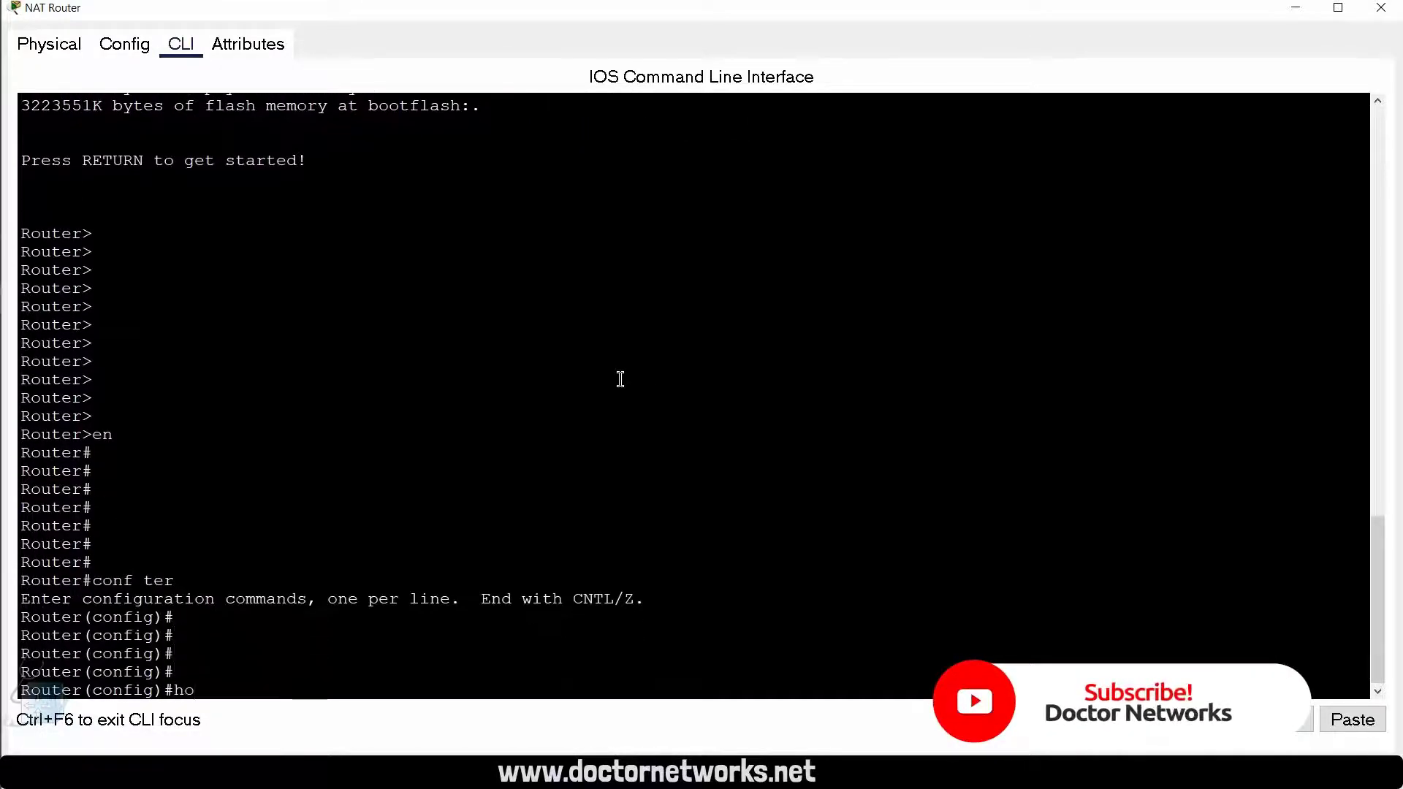
{"action": "type", "text": "s"}
{"action": "key", "text": "Tab"}
{"action": "type", "text": "N"}
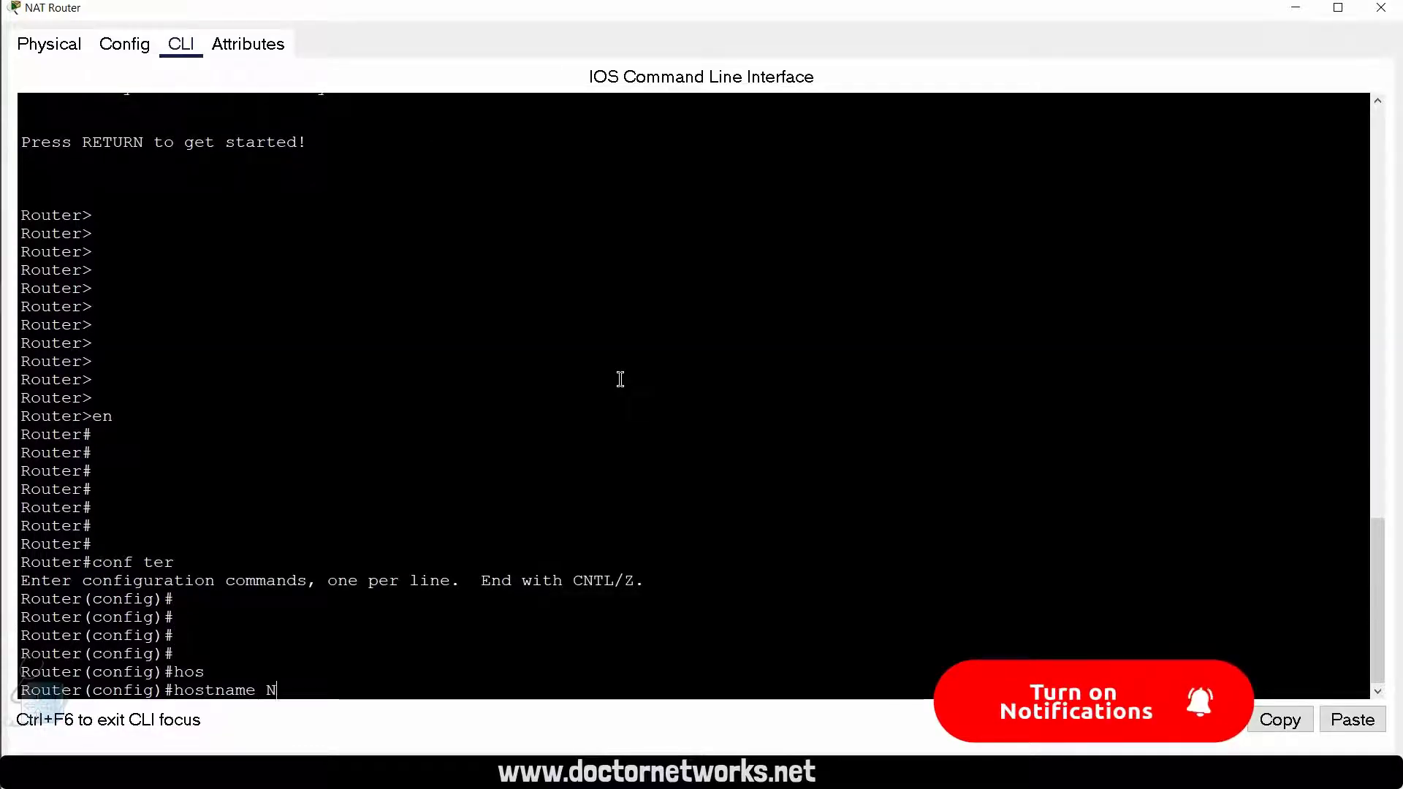
{"action": "type", "text": "AT_RTR"}
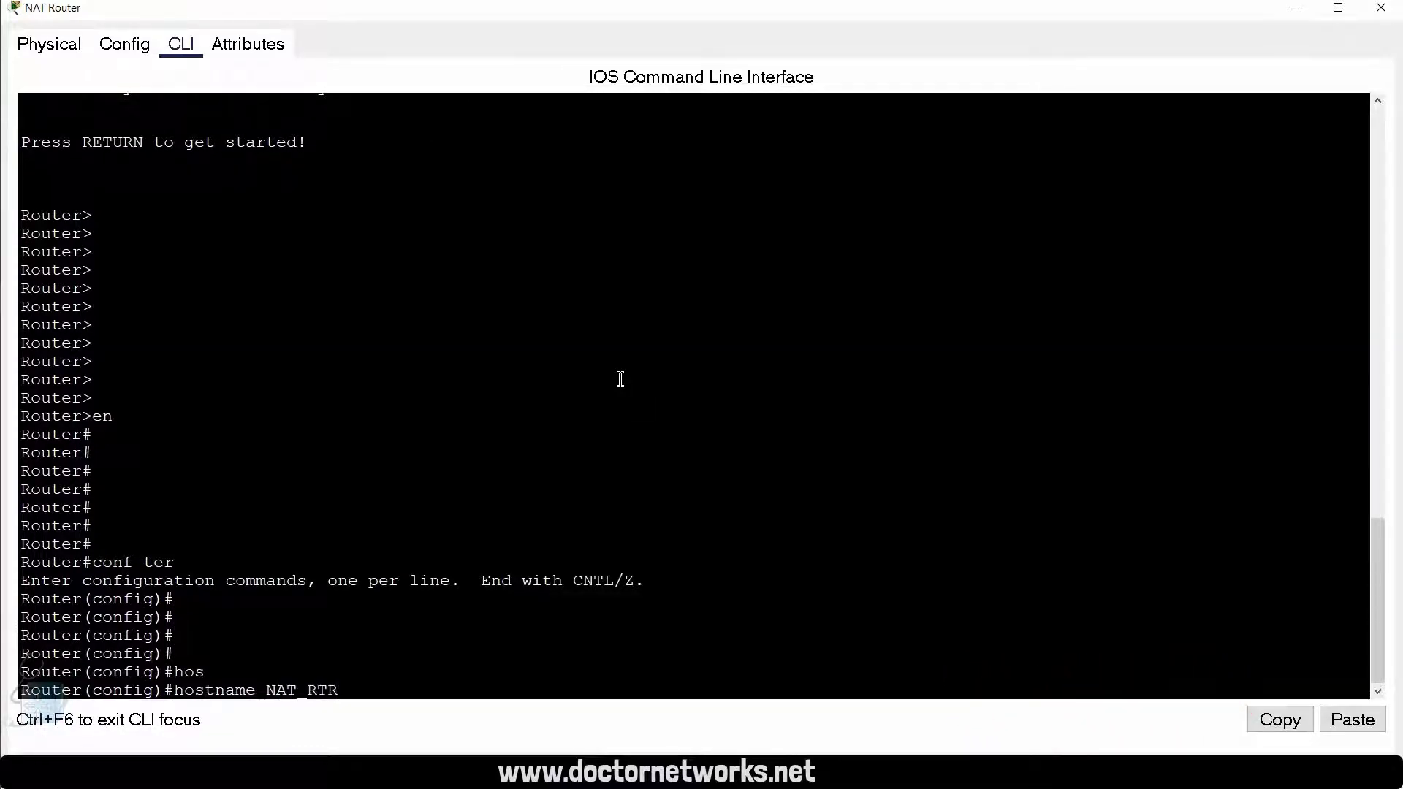
{"action": "key", "text": "Return"}
{"action": "key", "text": "Return"}
{"action": "key", "text": "Return"}
{"action": "key", "text": "Return"}
{"action": "key", "text": "Return"}
{"action": "key", "text": "Return"}
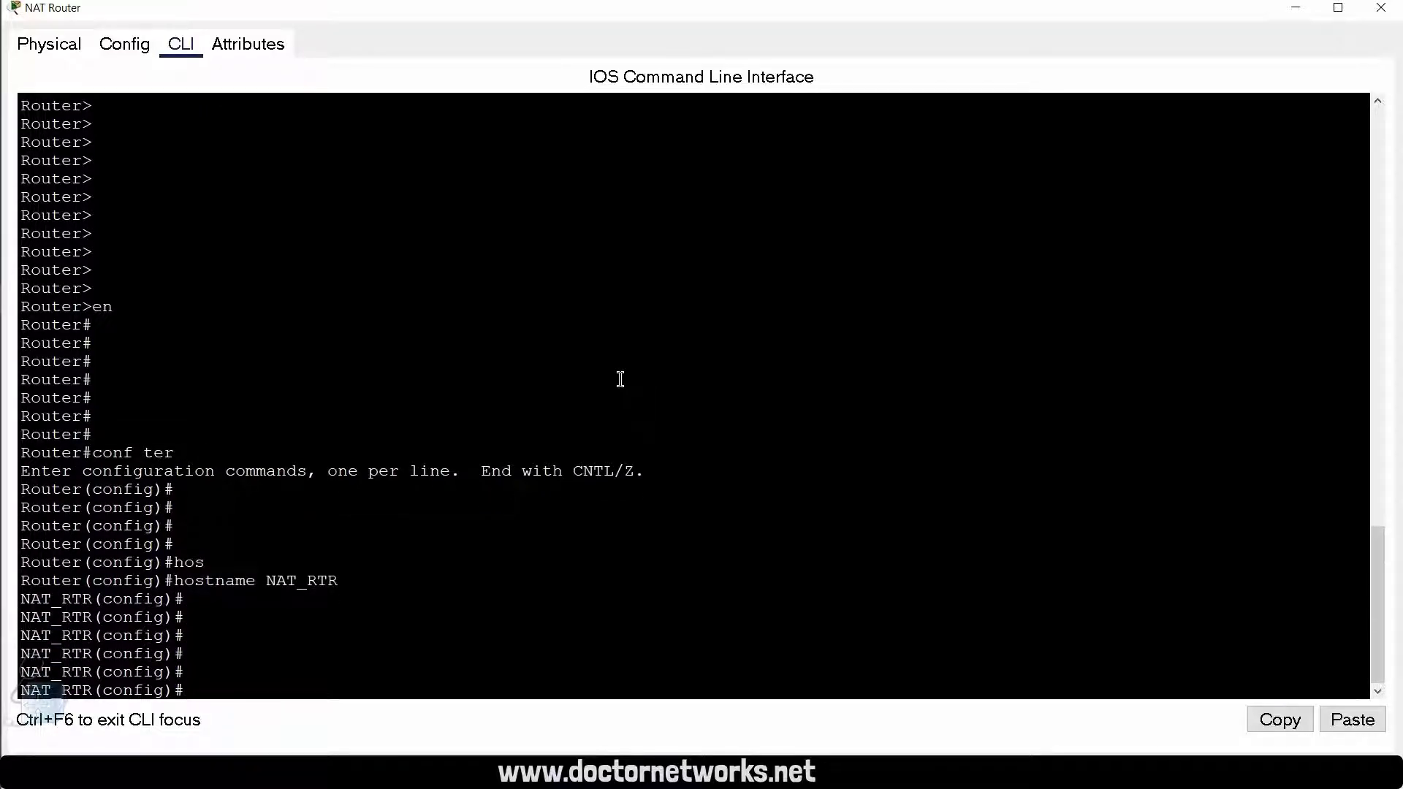
{"action": "key", "text": "Return"}
{"action": "key", "text": "Return"}
{"action": "key", "text": "Return"}
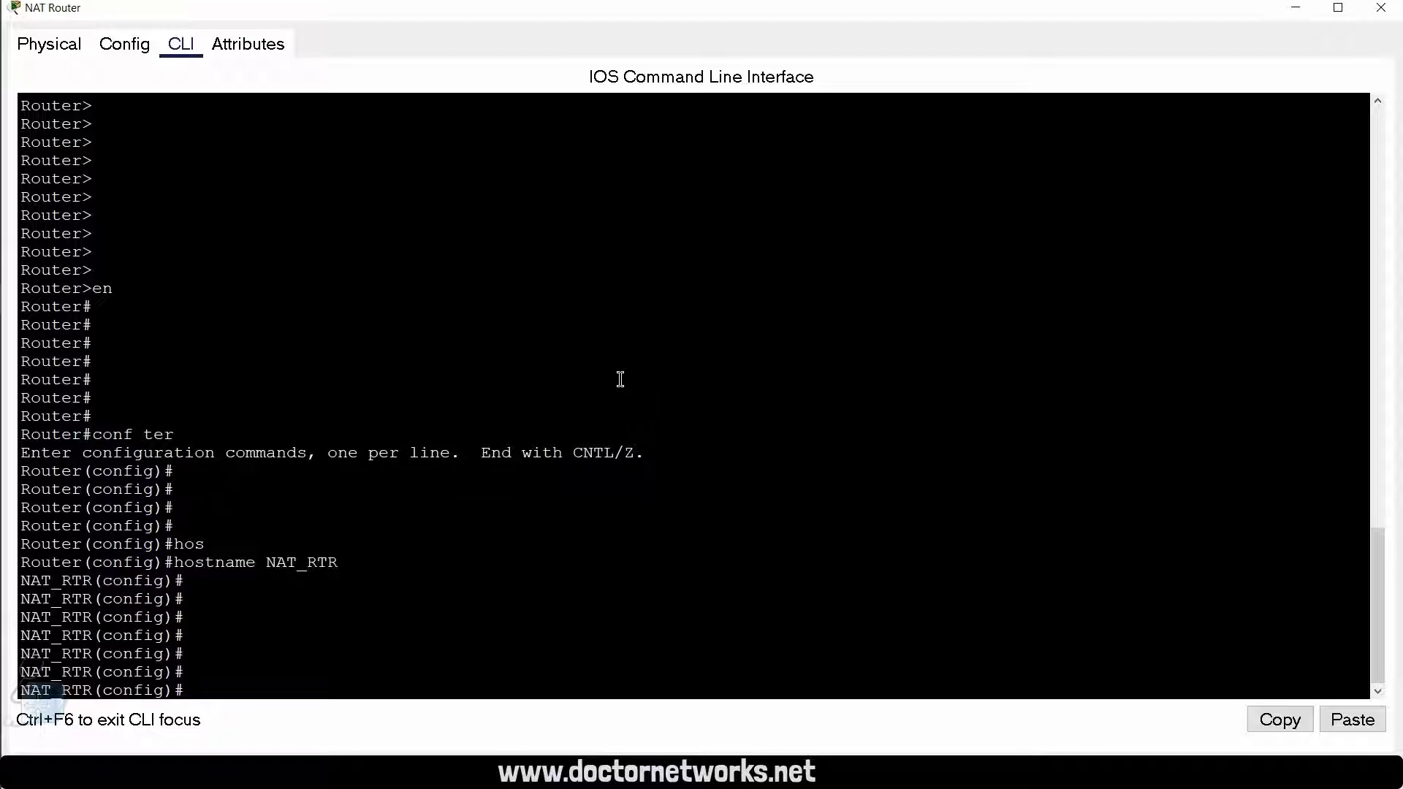
Step: Enable interface gigabitEthernet 0/0/0 with the no shutdown command
{"action": "type", "text": "inter"}
{"action": "key", "text": "Tab"}
{"action": "type", "text": "gig"}
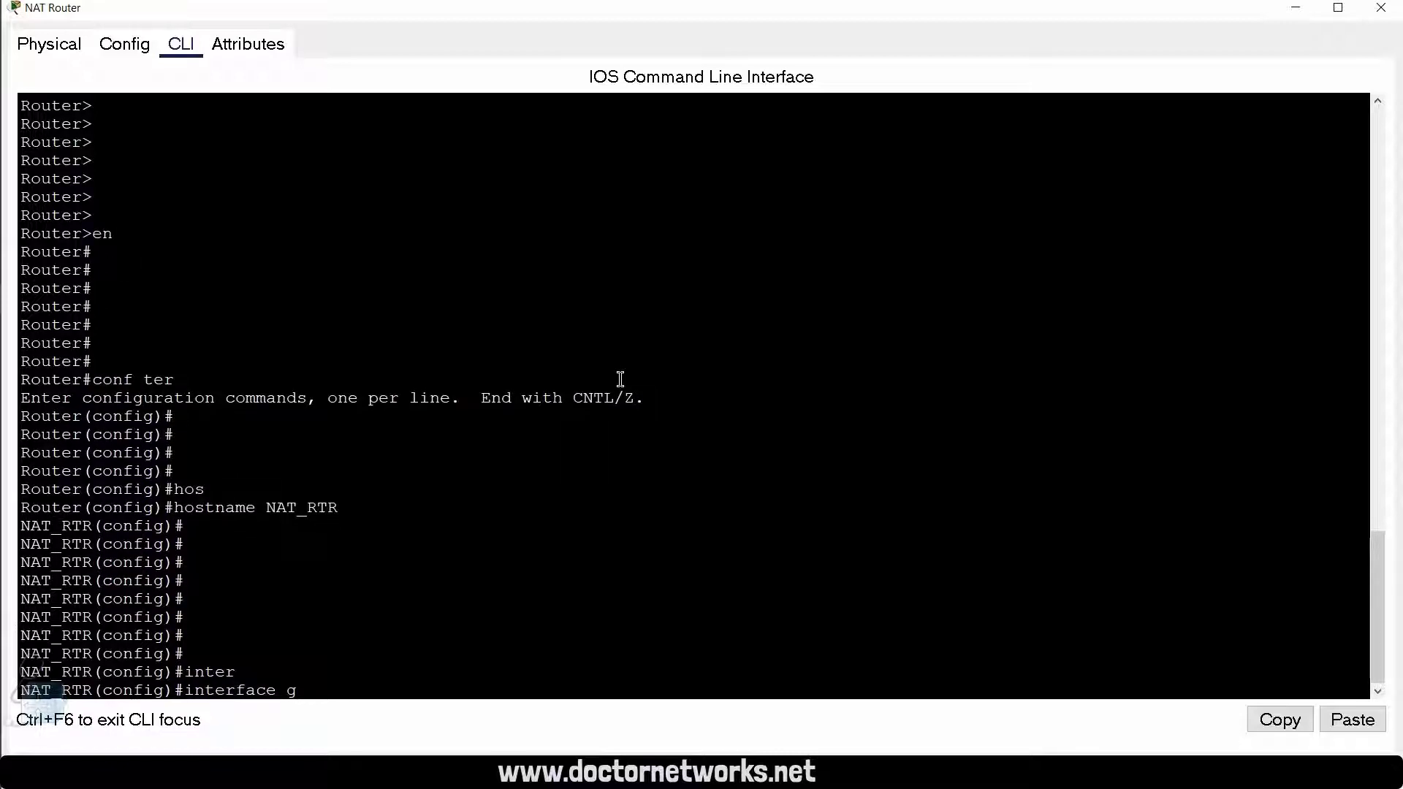
{"action": "key", "text": "Tab"}
{"action": "type", "text": "0/0/0"}
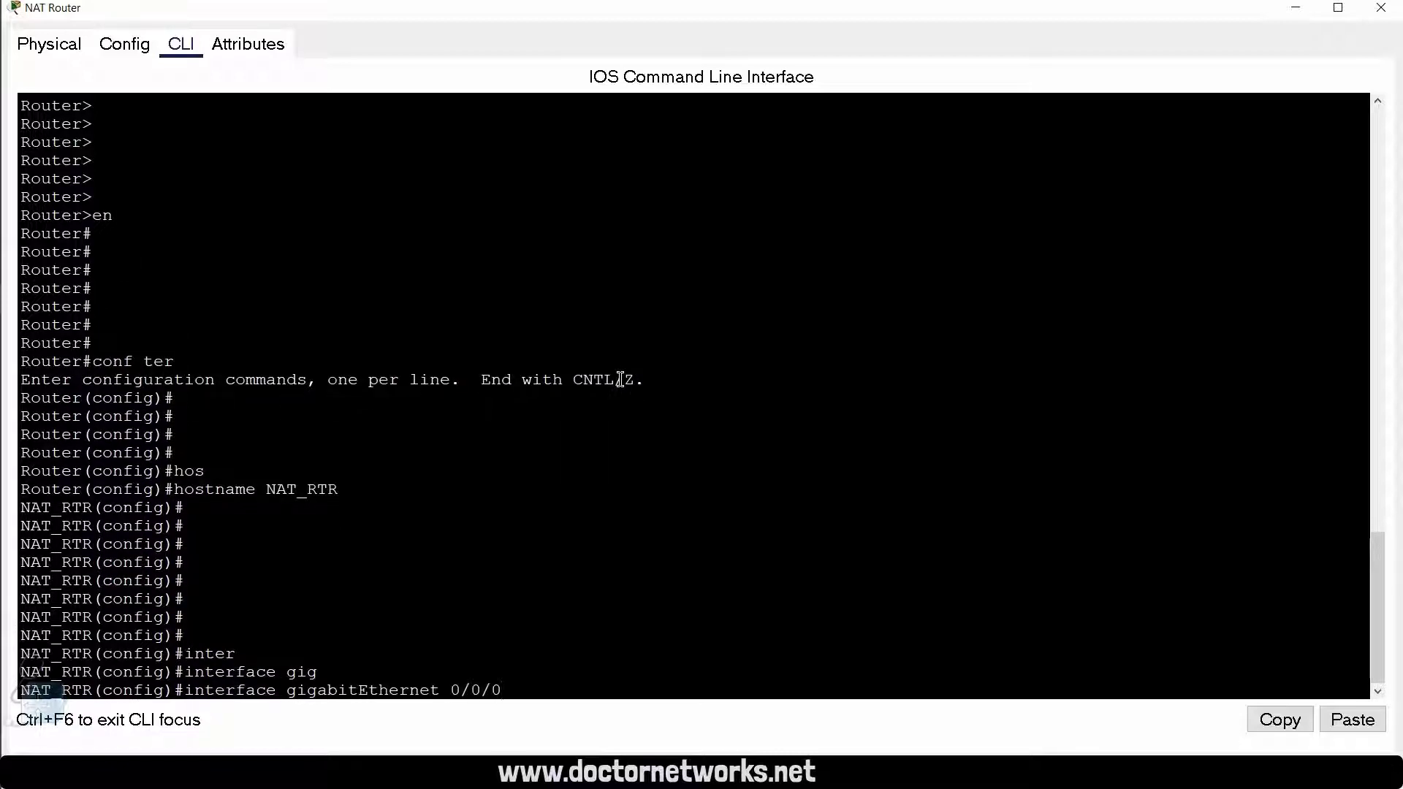
{"action": "key", "text": "Return"}
{"action": "type", "text": "no shu"}
{"action": "key", "text": "Tab"}
{"action": "key", "text": "Return"}
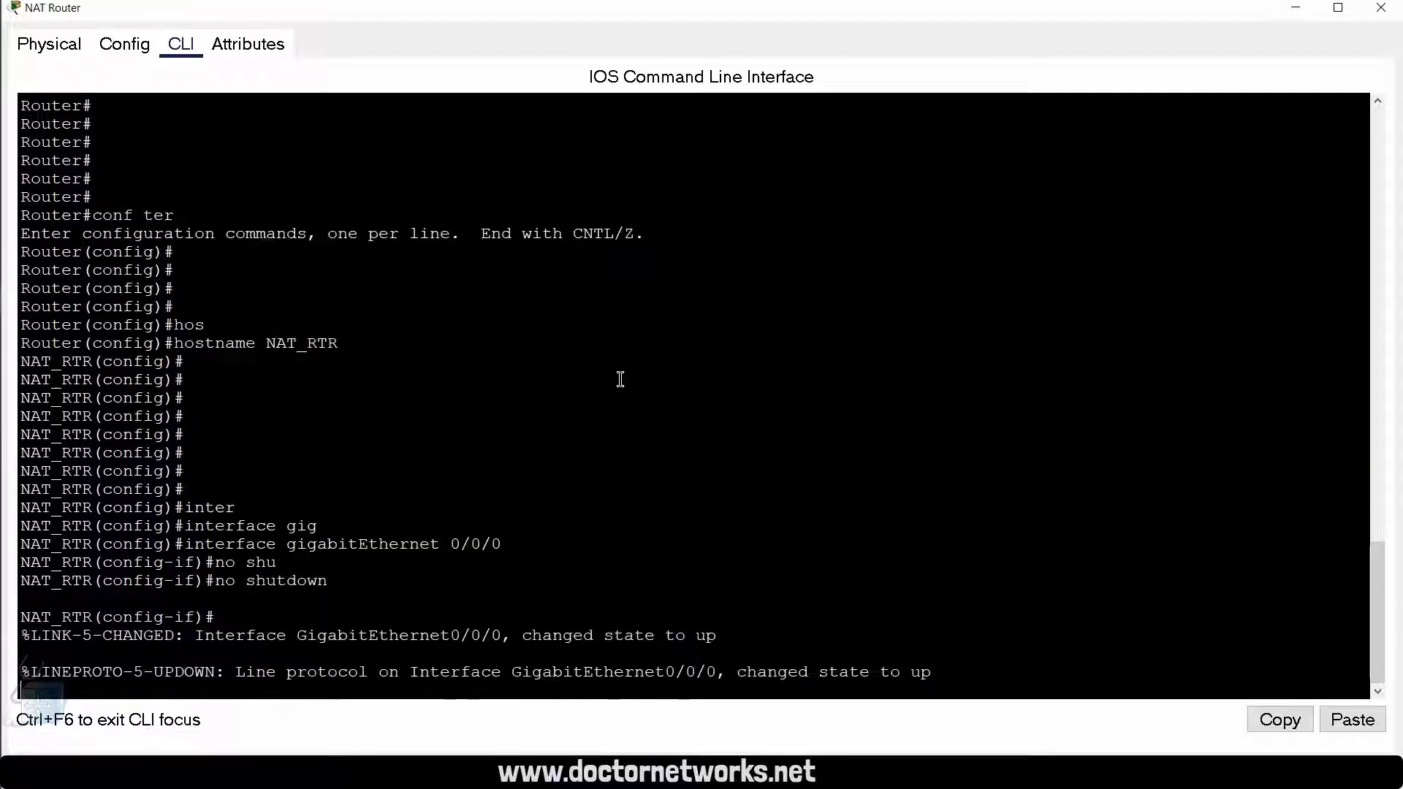
{"action": "key", "text": "Return"}
{"action": "key", "text": "Return"}
{"action": "key", "text": "Return"}
Step: Enable interface gigabitEthernet 0/0/1 with the no shutdown command
{"action": "key", "text": "Up"}
{"action": "key", "text": "Up"}
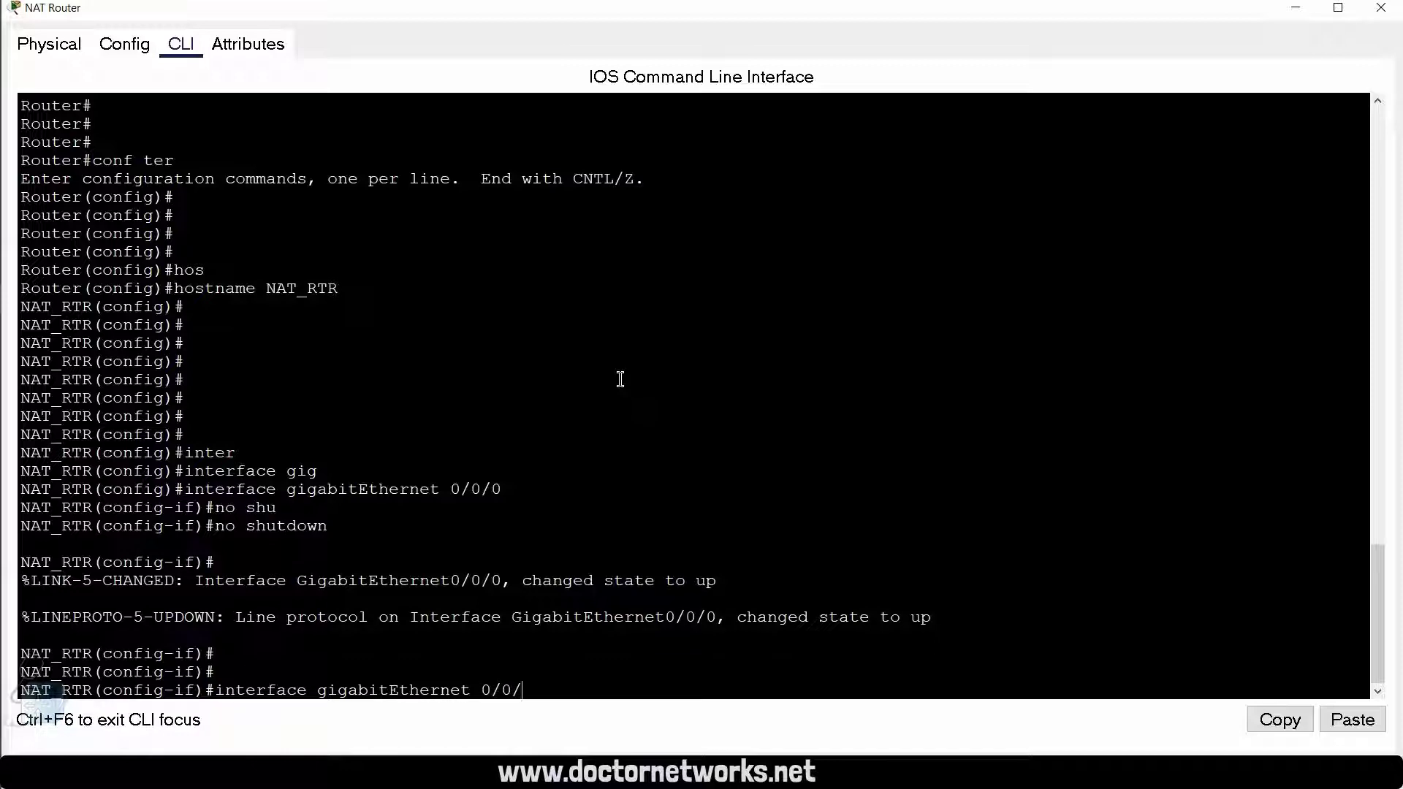
{"action": "key", "text": "Return"}
{"action": "key", "text": "Return"}
{"action": "key", "text": "Return"}
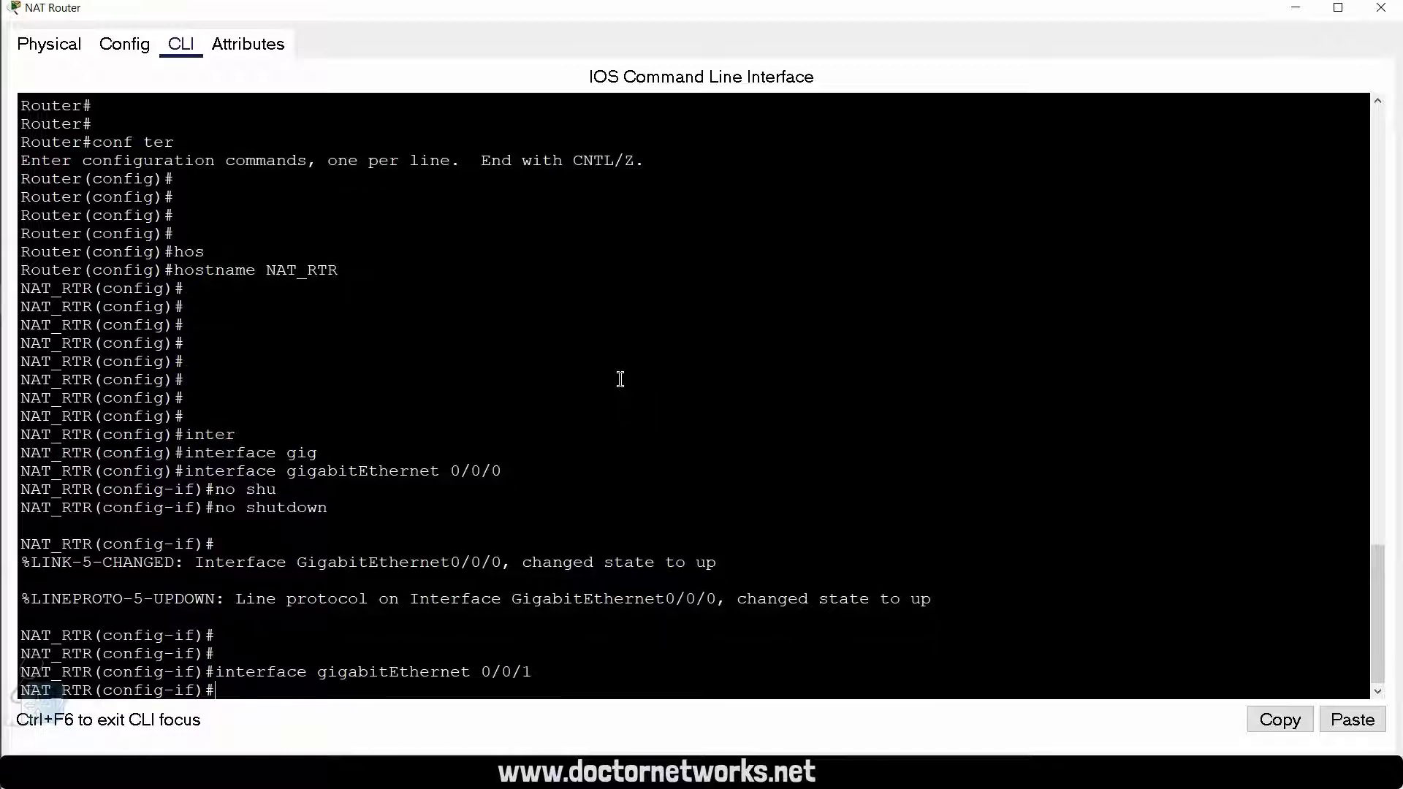
{"action": "type", "text": "no shu"}
{"action": "key", "text": "Tab"}
{"action": "key", "text": "Return"}
{"action": "key", "text": "Return"}
{"action": "key", "text": "Return"}
{"action": "key", "text": "Return"}
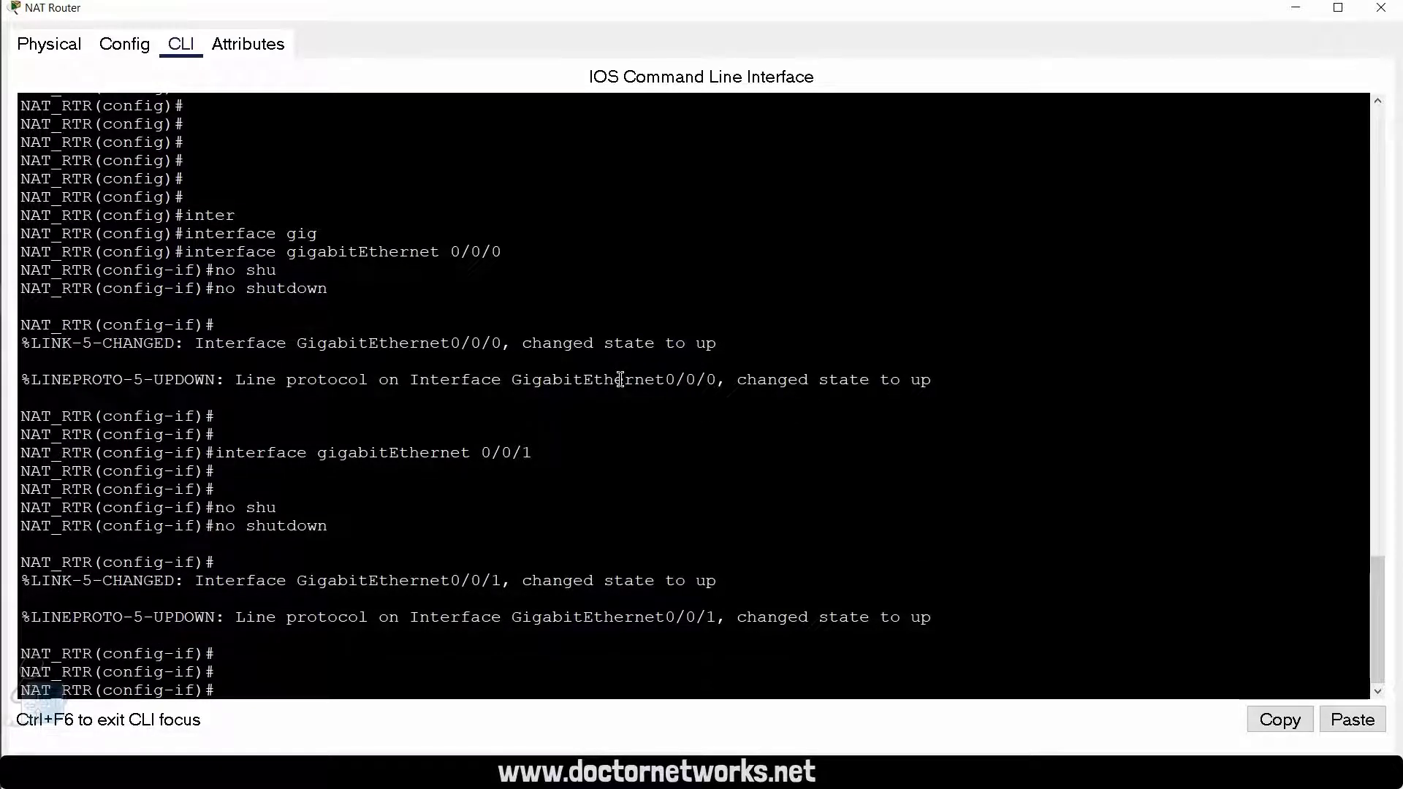
Step: Exit to privileged EXEC mode and list the CDP neighbors to identify which local interface connects to the switch
{"action": "key", "text": "alt+Tab"}
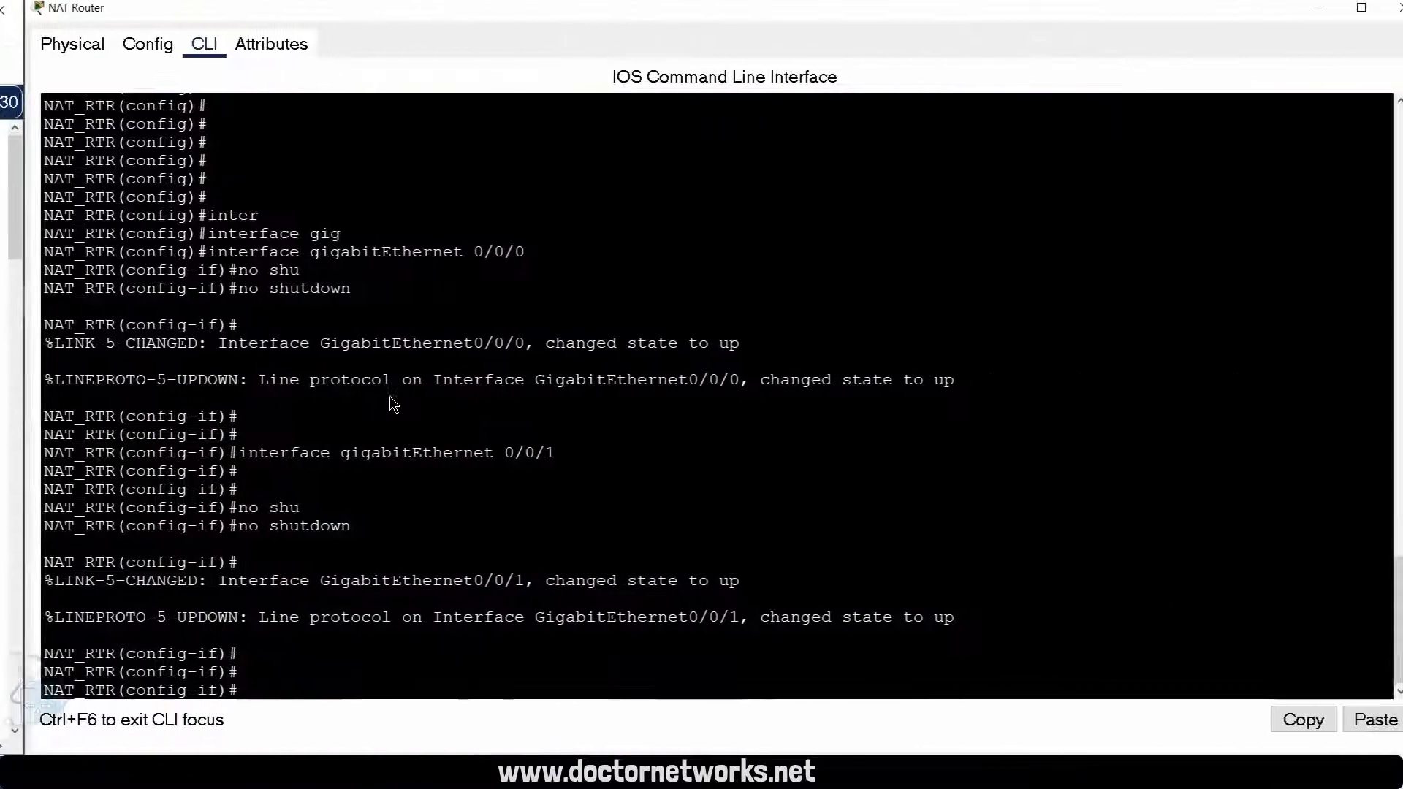
{"action": "key", "text": "Return"}
{"action": "type", "text": "exi"}
{"action": "key", "text": "Return"}
{"action": "key", "text": "Return"}
{"action": "type", "text": "exi"}
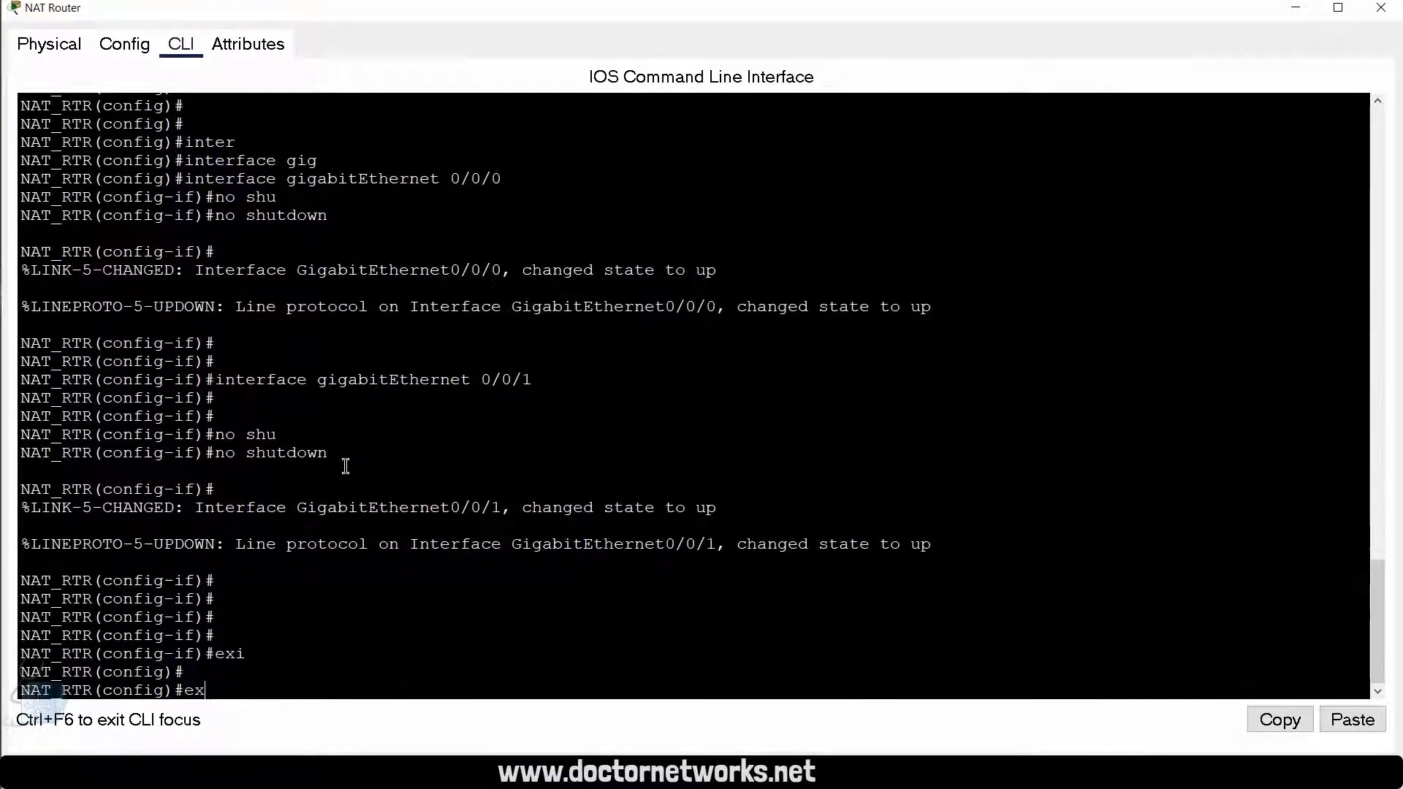
{"action": "key", "text": "Return"}
{"action": "type", "text": "show"}
{"action": "key", "text": "Tab"}
{"action": "type", "text": "cdp"}
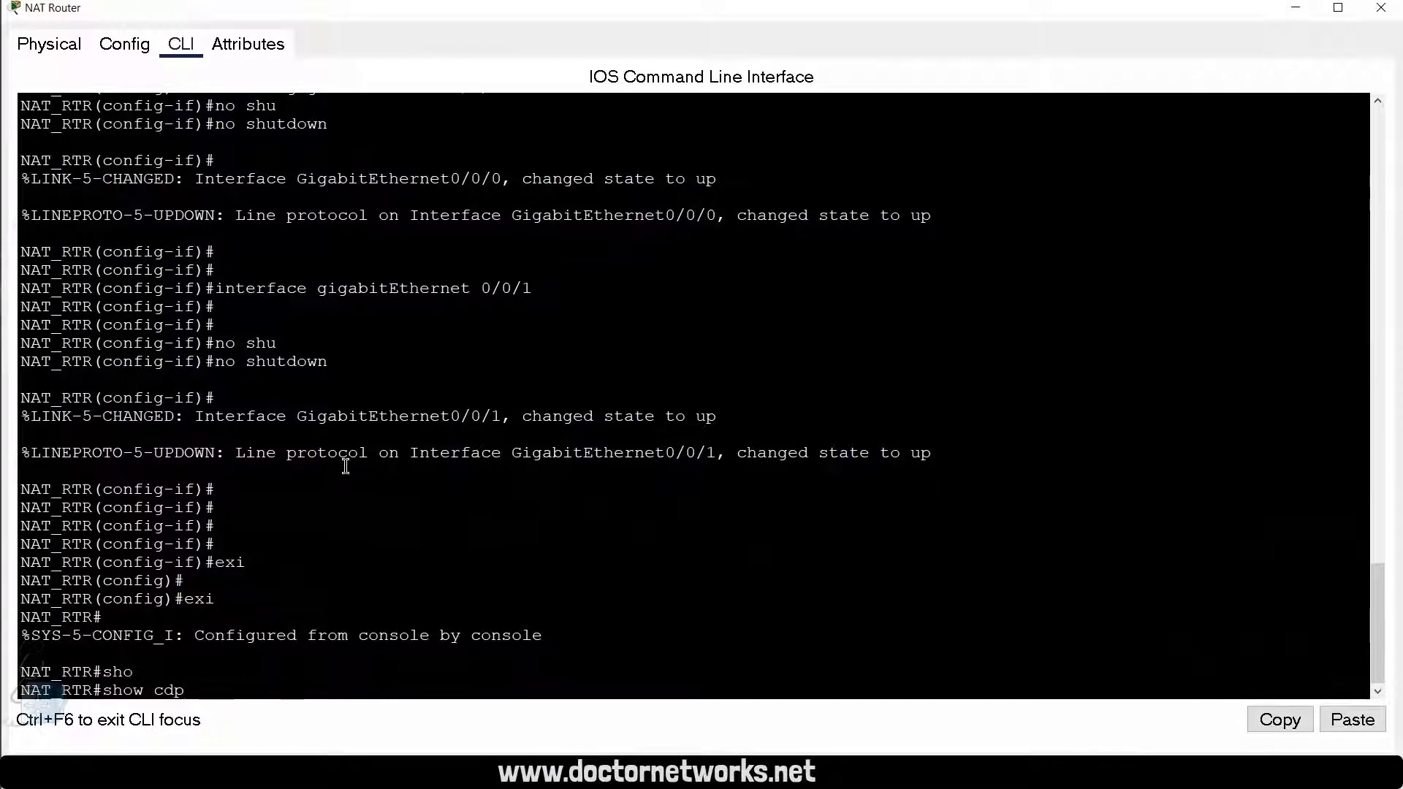
{"action": "key", "text": "Tab"}
{"action": "type", "text": "nei"}
{"action": "key", "text": "Tab"}
{"action": "key", "text": "Return"}
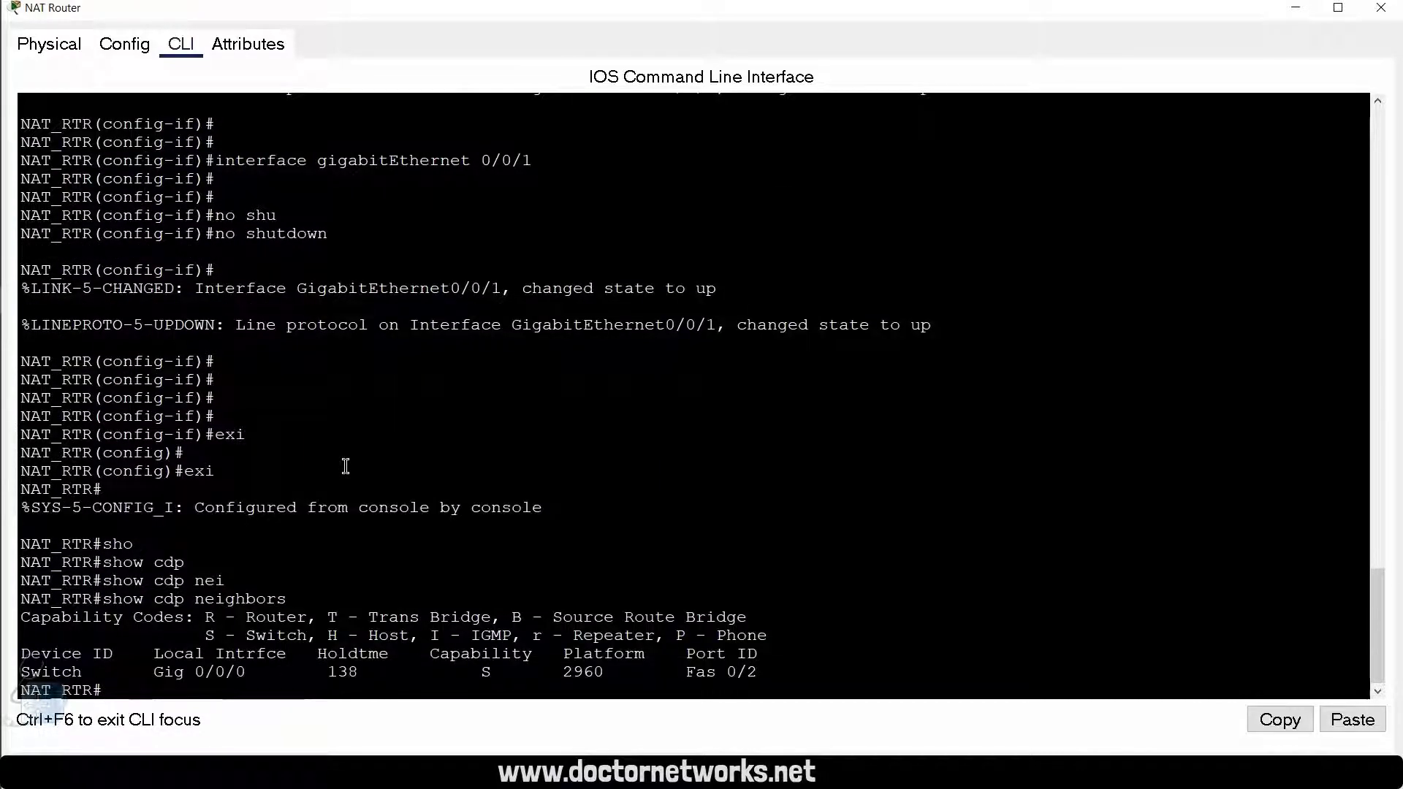
{"action": "left_click_drag", "start_coordinate": [247, 687], "coordinate": [284, 676]}
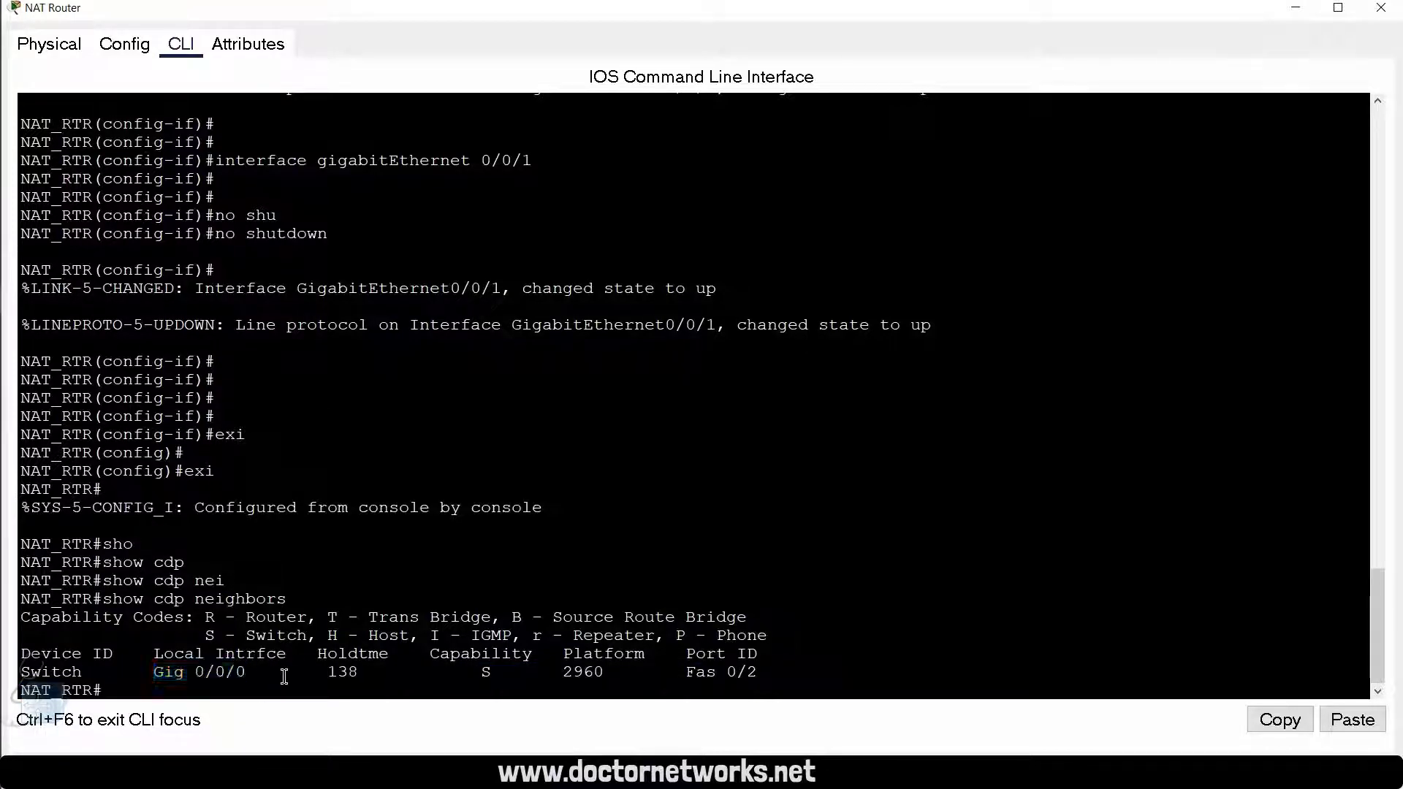
{"action": "left_click_drag", "start_coordinate": [91, 672], "coordinate": [32, 672]}
{"action": "left_click", "coordinate": [284, 641]}
Step: Return to global configuration mode and open interface gigabitEthernet 0/0/0 for configuration, checking the topology for its addressing
{"action": "key", "text": "Return"}
{"action": "key", "text": "Return"}
{"action": "key", "text": "Return"}
{"action": "type", "text": "co"}
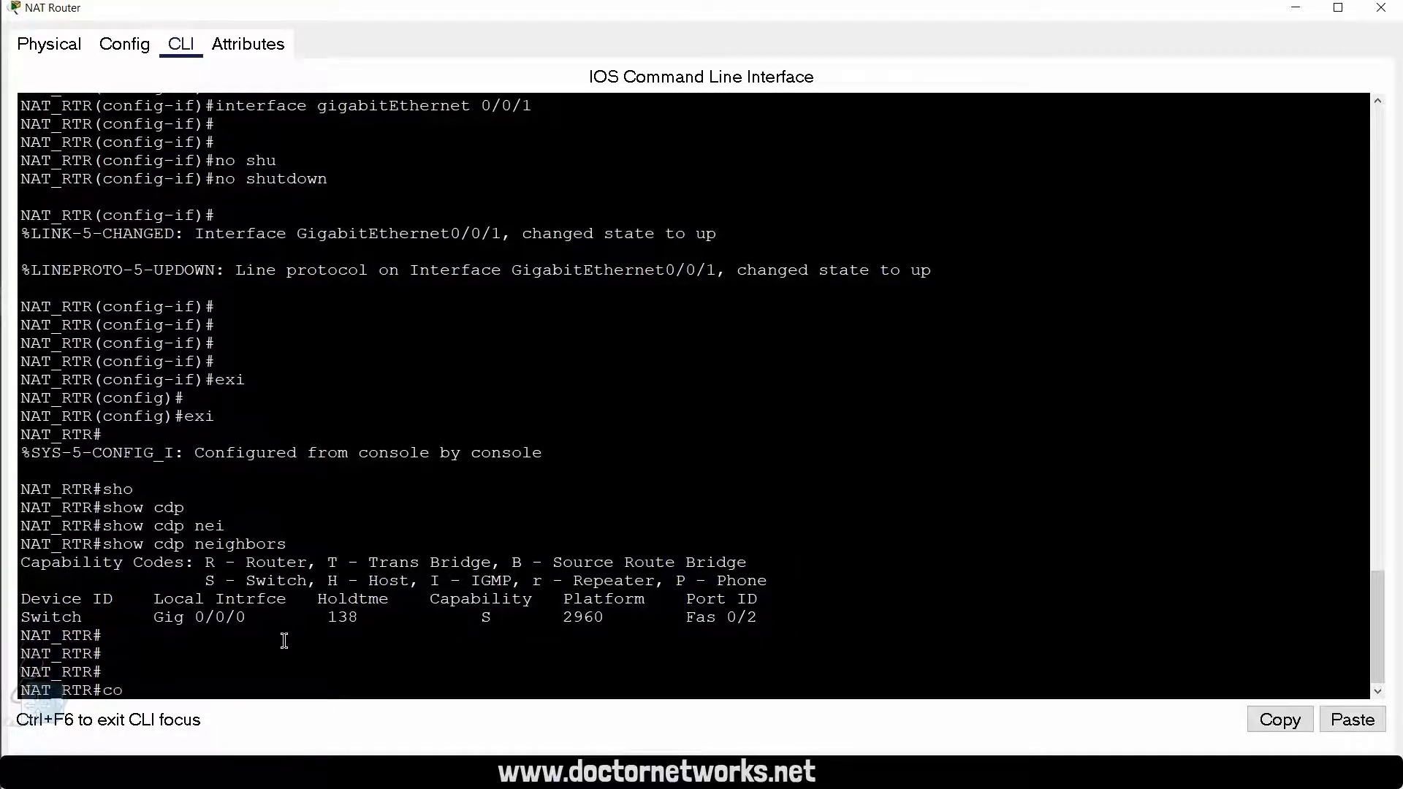
{"action": "type", "text": "nf t"}
{"action": "key", "text": "Return"}
{"action": "key", "text": "Return"}
{"action": "type", "text": "interface"}
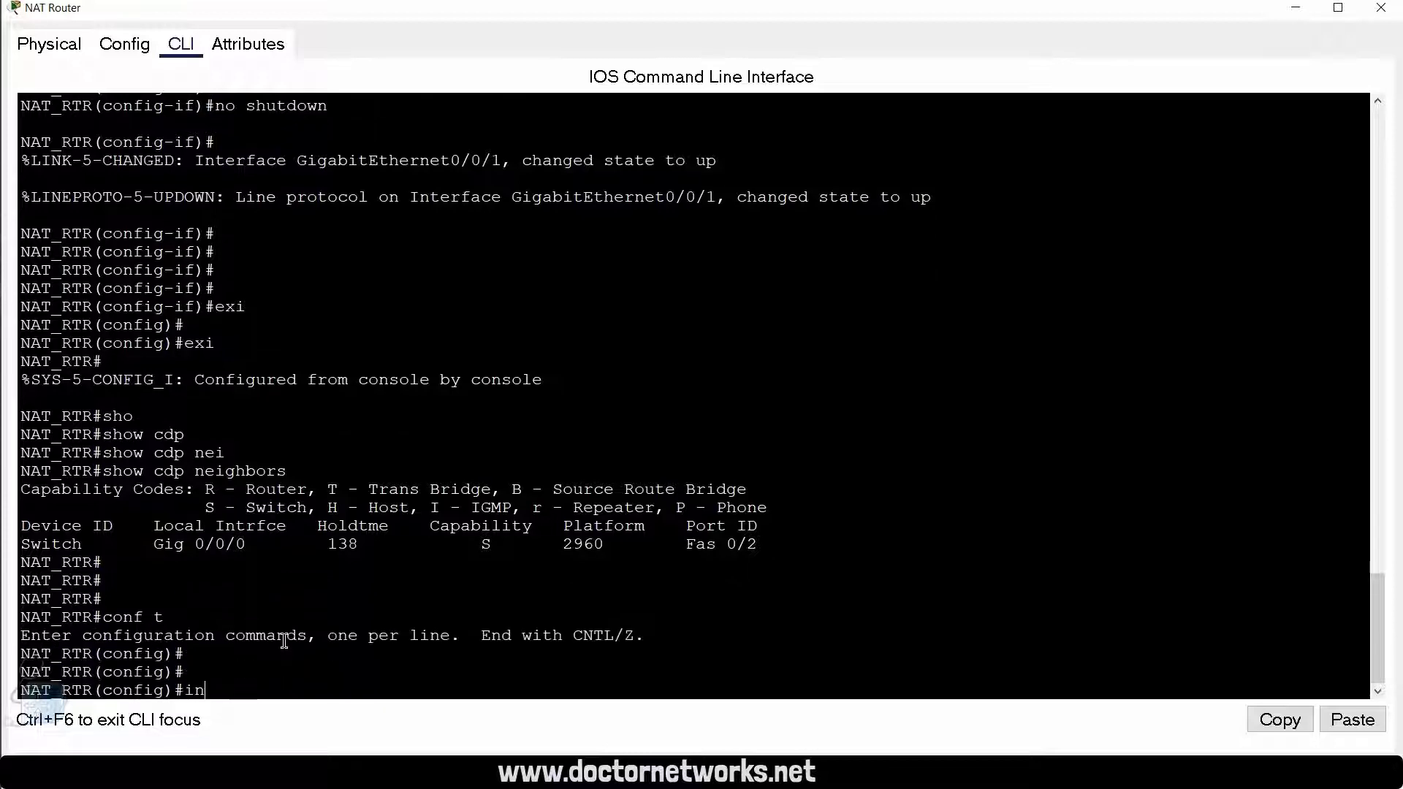
{"action": "type", "text": " gig"}
{"action": "key", "text": "Tab"}
{"action": "type", "text": "0/0/0"}
{"action": "key", "text": "Return"}
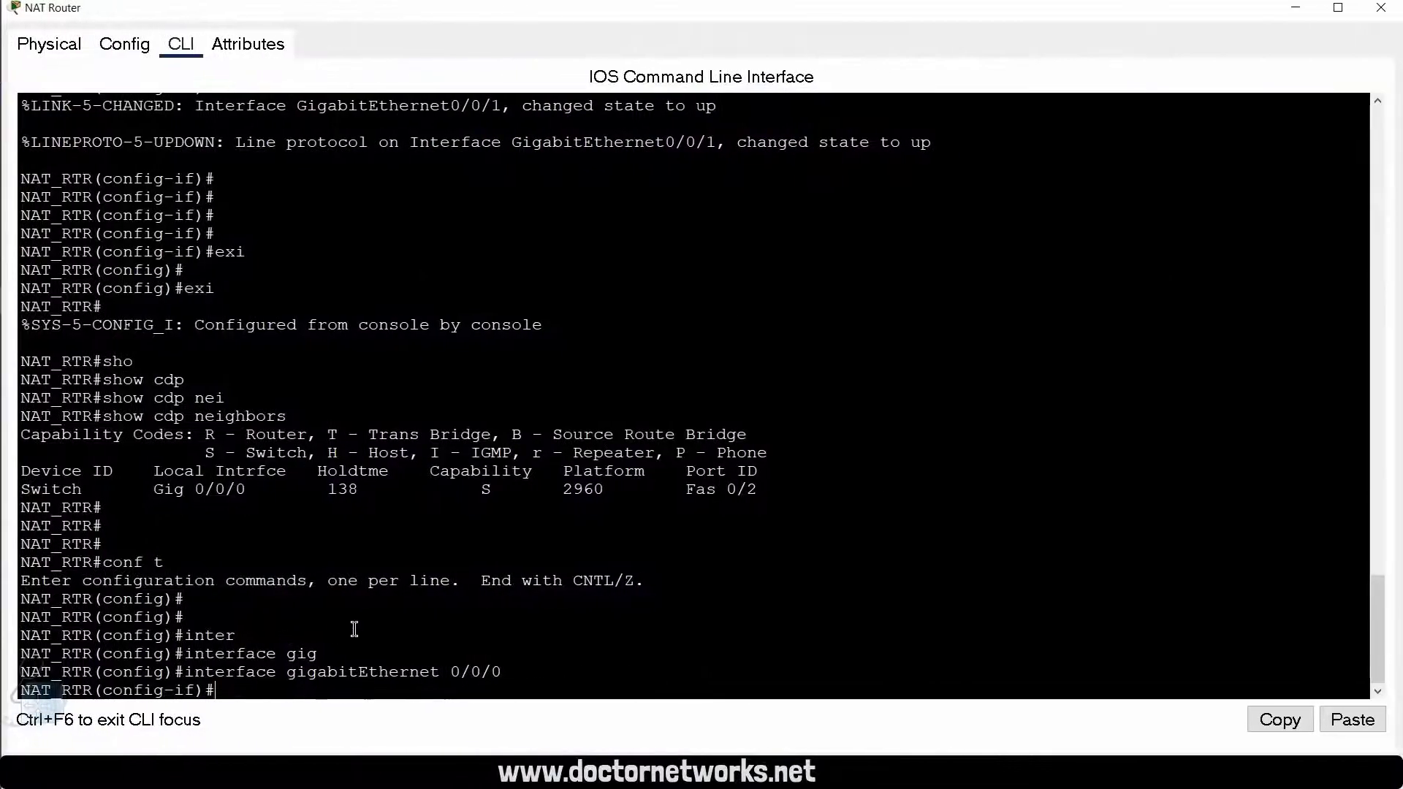
{"action": "key", "text": "Return"}
{"action": "key", "text": "Return"}
{"action": "key", "text": "Return"}
{"action": "key", "text": "Return"}
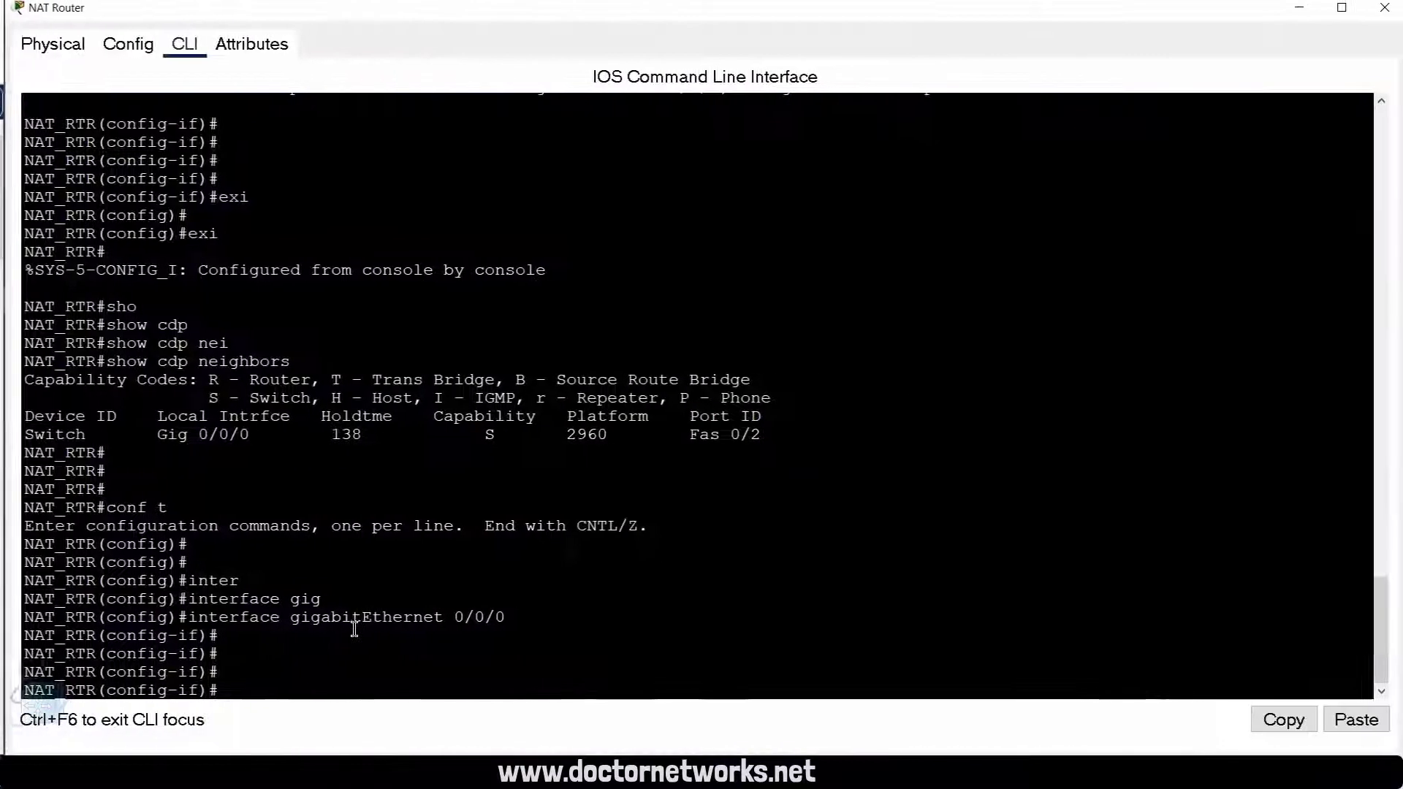
Step: Assign IP address 192.168.1.254 with mask 255.255.255.0 to the inside interface and issue no shutdown
{"action": "type", "text": "ip add"}
{"action": "key", "text": "Tab"}
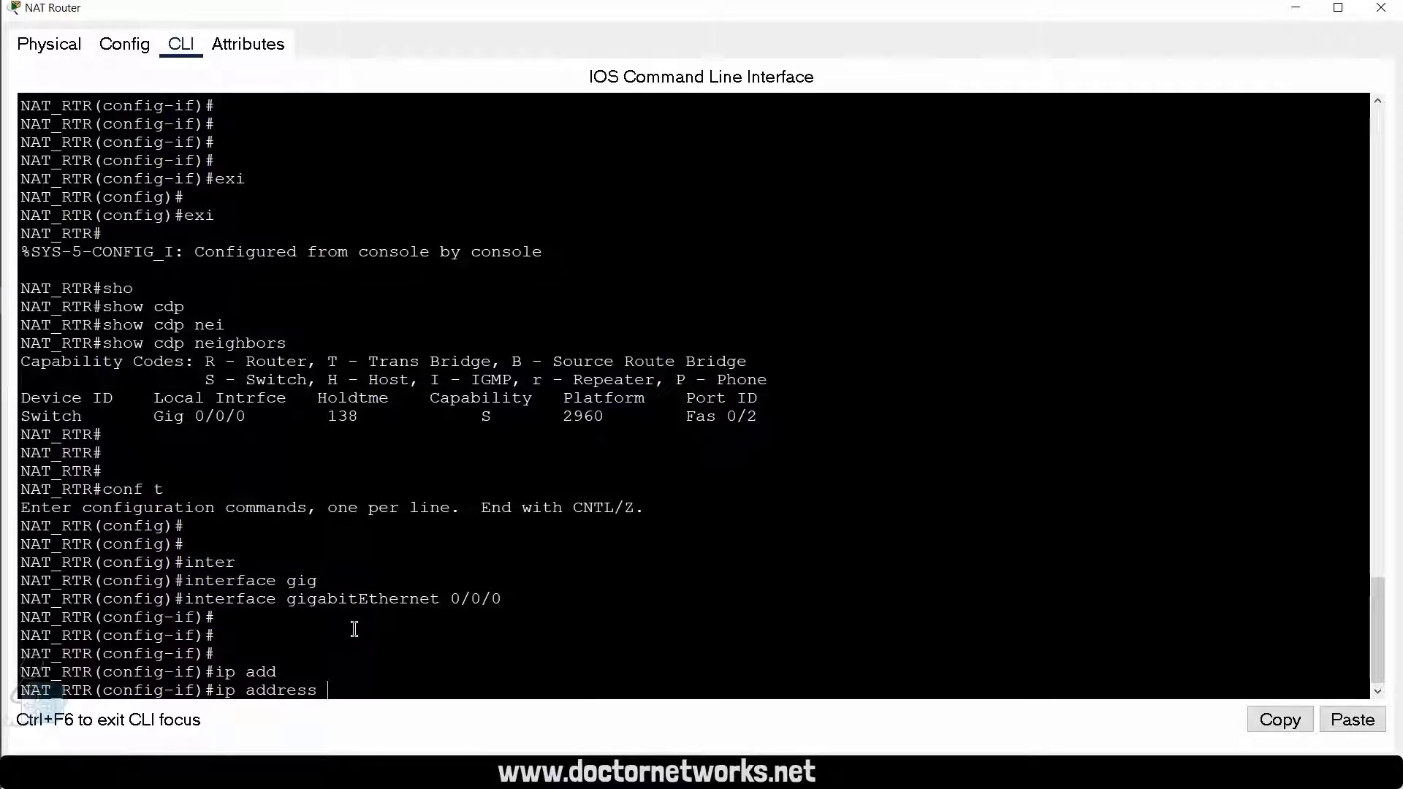
{"action": "type", "text": "192.168.1.254 255.255.255.0"}
{"action": "key", "text": "Return"}
{"action": "type", "text": "no shu"}
{"action": "key", "text": "Tab"}
{"action": "key", "text": "Return"}
{"action": "key", "text": "Return"}
{"action": "key", "text": "Return"}
{"action": "key", "text": "Return"}
{"action": "key", "text": "Return"}
{"action": "key", "text": "Return"}
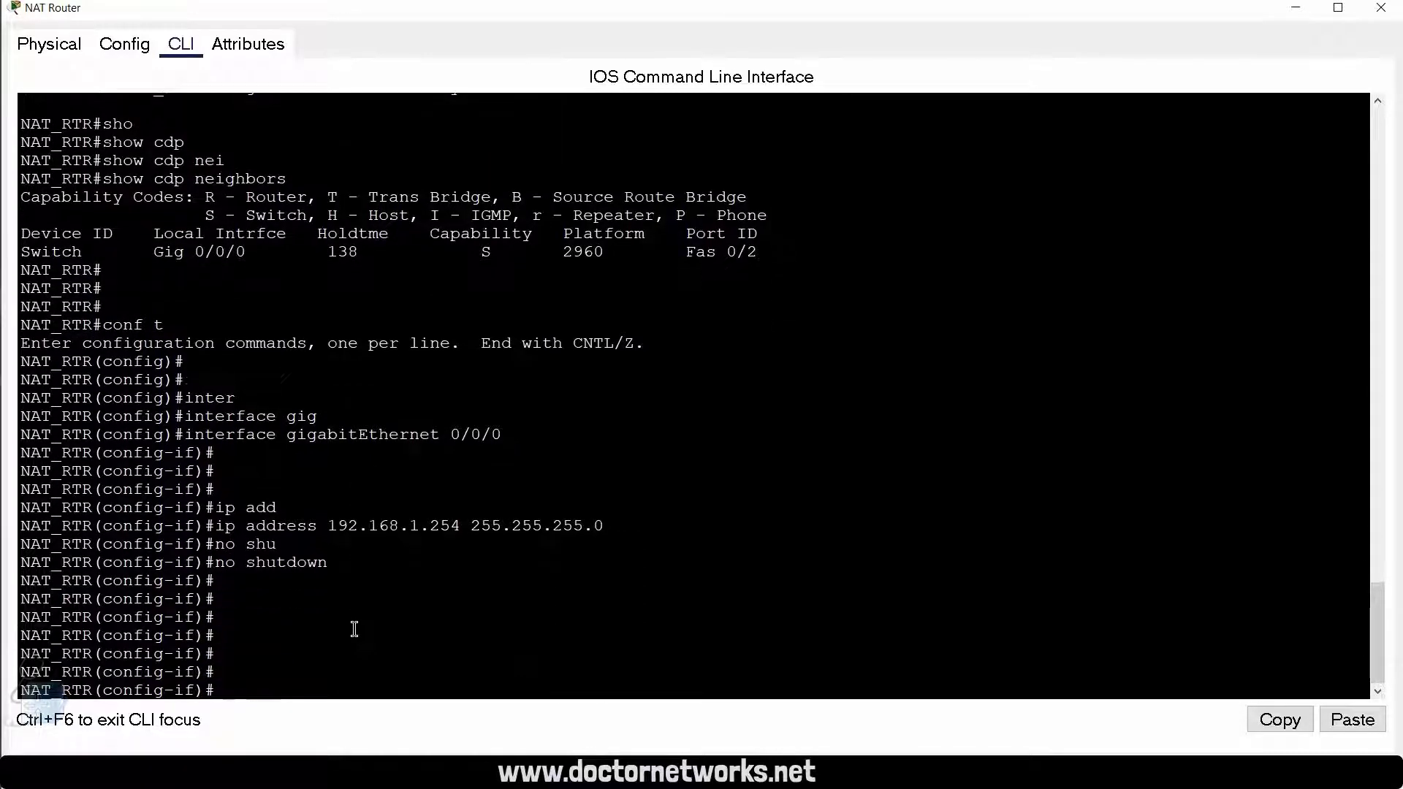
{"action": "key", "text": "Return"}
{"action": "key", "text": "Return"}
Step: Leave the inside interface's configuration and open interface gigabitEthernet 0/0/1 from global configuration mode
{"action": "type", "text": "exi"}
{"action": "key", "text": "Return"}
{"action": "key", "text": "Return"}
{"action": "key", "text": "Return"}
{"action": "key", "text": "Return"}
{"action": "key", "text": "Return"}
{"action": "type", "text": "exi"}
{"action": "key", "text": "Return"}
{"action": "key", "text": "Return"}
{"action": "type", "text": "conf"}
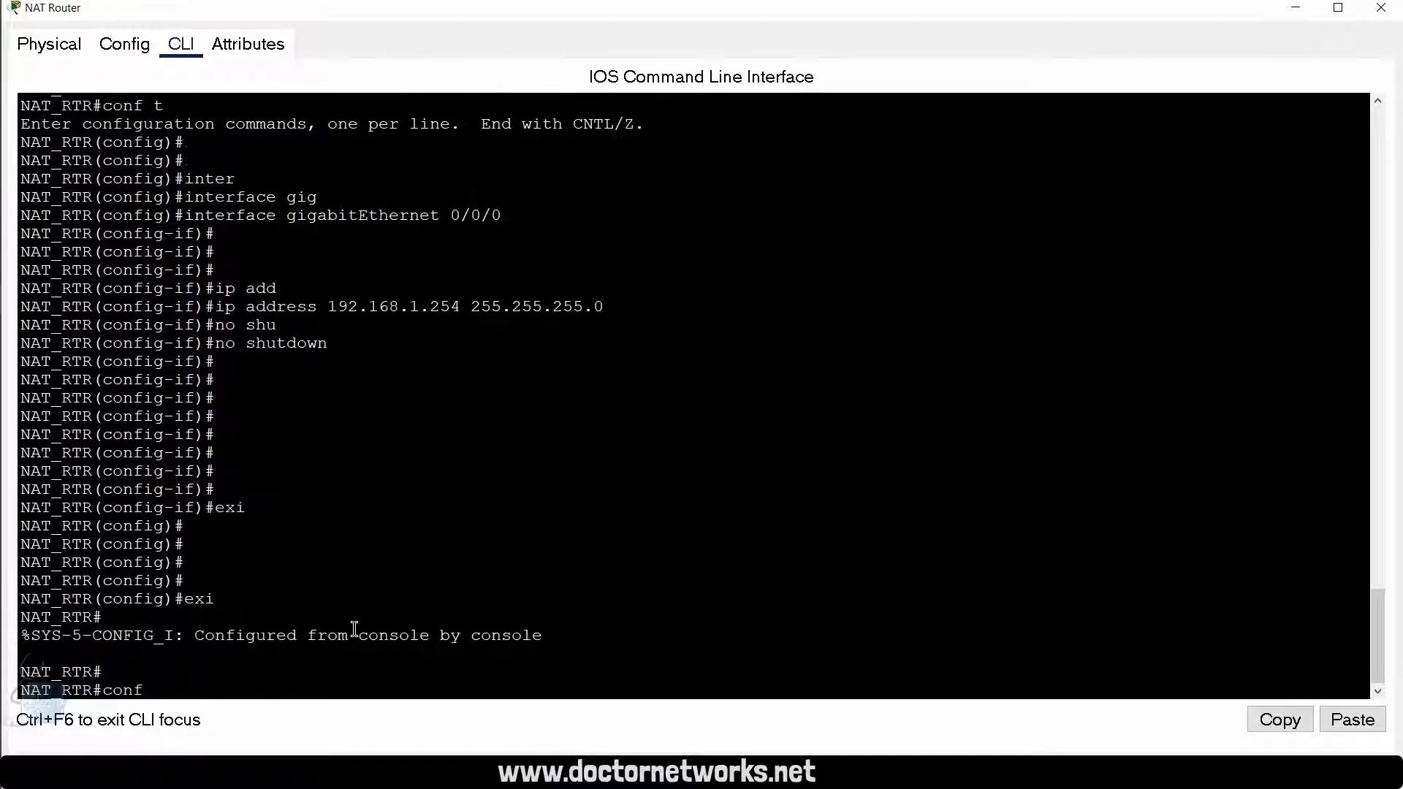
{"action": "type", "text": " t"}
{"action": "key", "text": "Return"}
{"action": "key", "text": "Return"}
{"action": "type", "text": "in"}
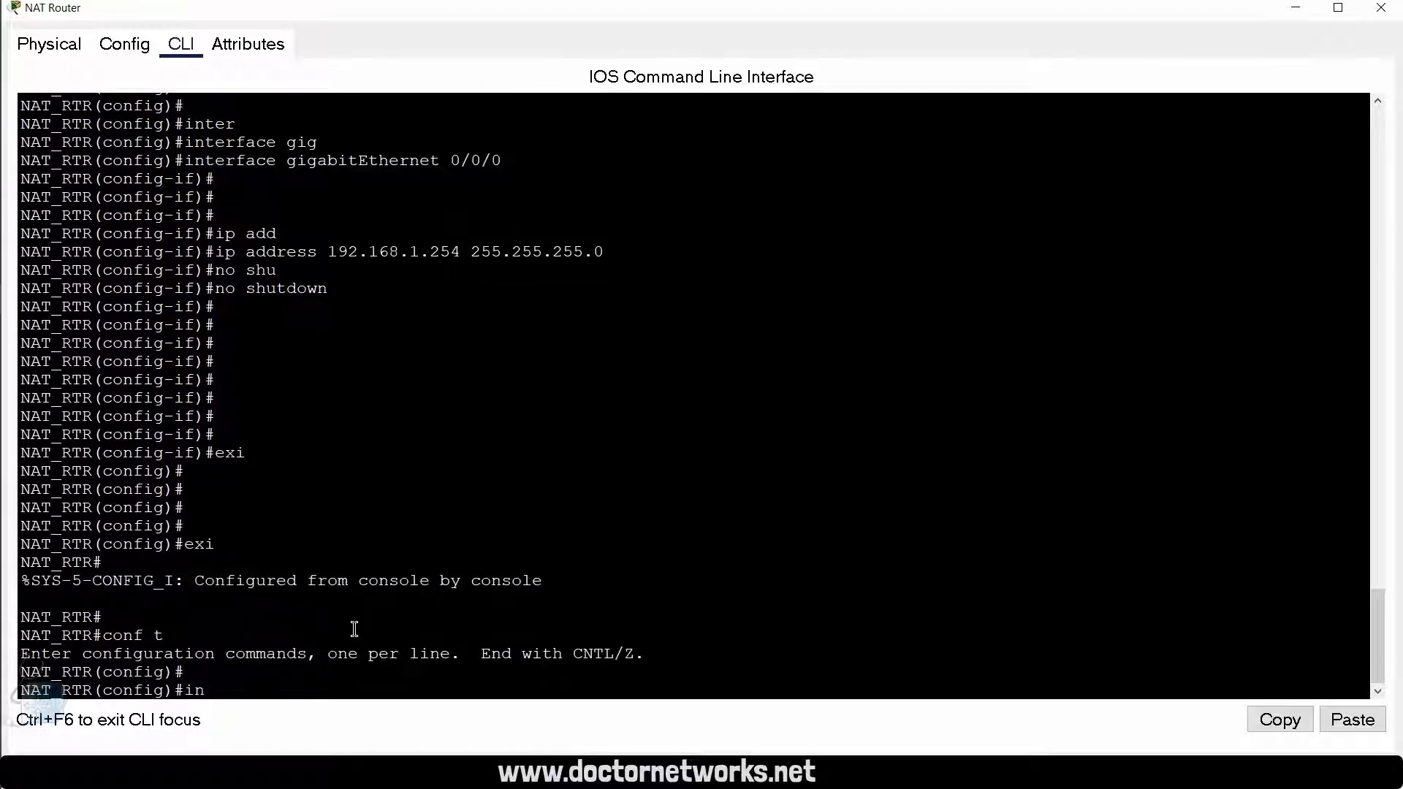
{"action": "type", "text": "t"}
{"action": "key", "text": "Tab"}
{"action": "type", "text": "gig"}
{"action": "key", "text": "Tab"}
{"action": "type", "text": "0/0/1"}
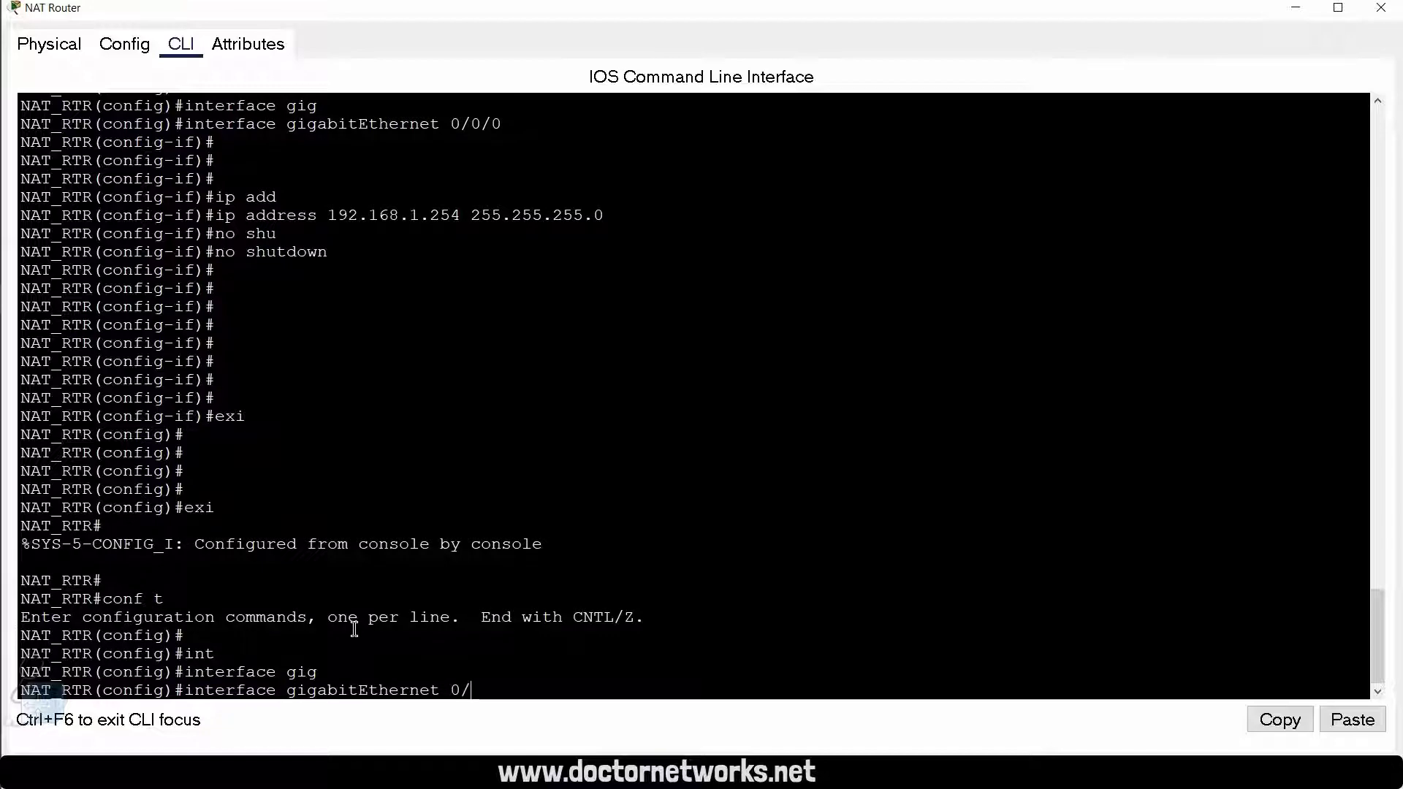
{"action": "key", "text": "Return"}
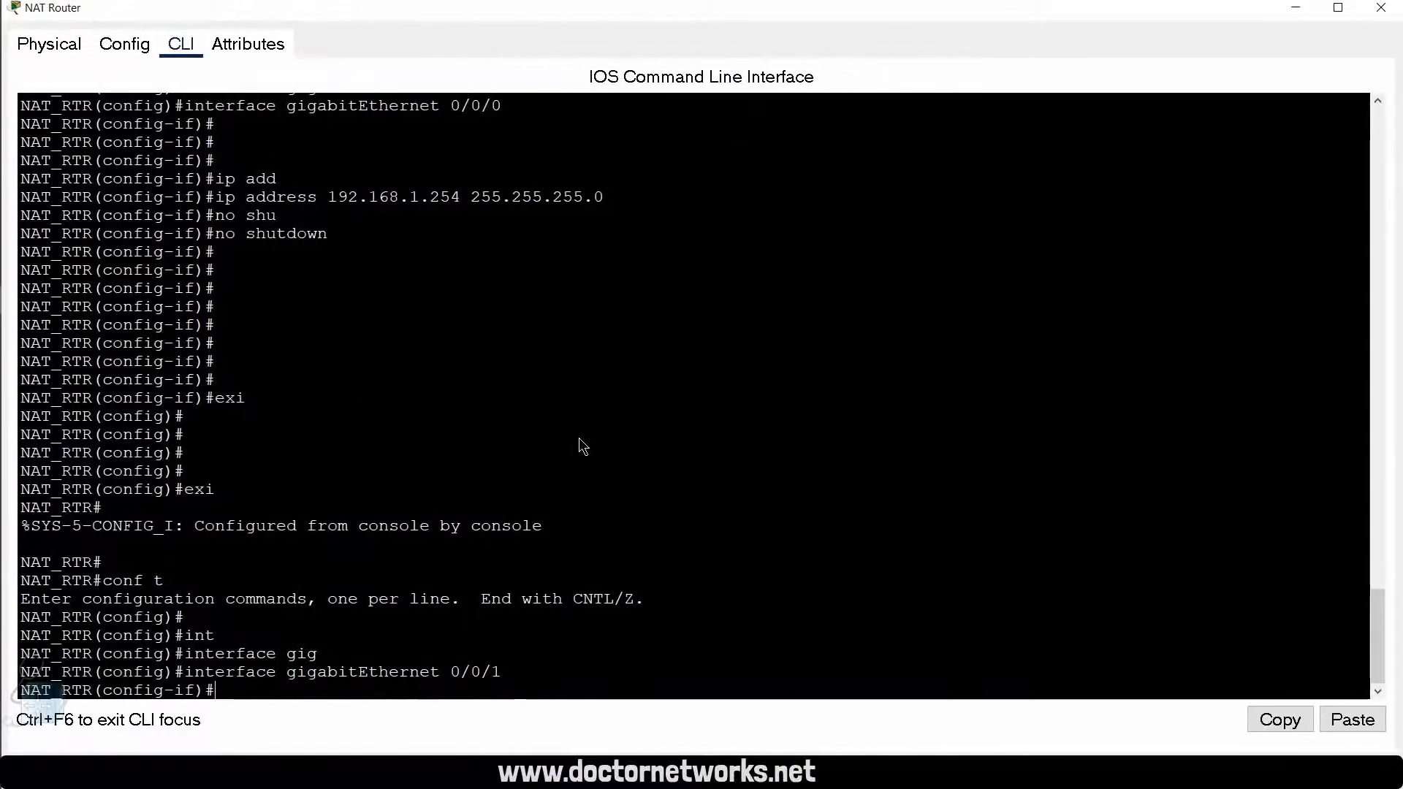
Step: Assign IP address 200.1.1.1 with mask 255.255.255.252 to the ISP-facing interface and issue no shutdown
{"action": "type", "text": "ip add"}
{"action": "key", "text": "Tab"}
{"action": "type", "text": "200.1.1.1 255.255.255"}
{"action": "type", "text": ".0"}
{"action": "key", "text": "BackSpace"}
{"action": "type", "text": "252"}
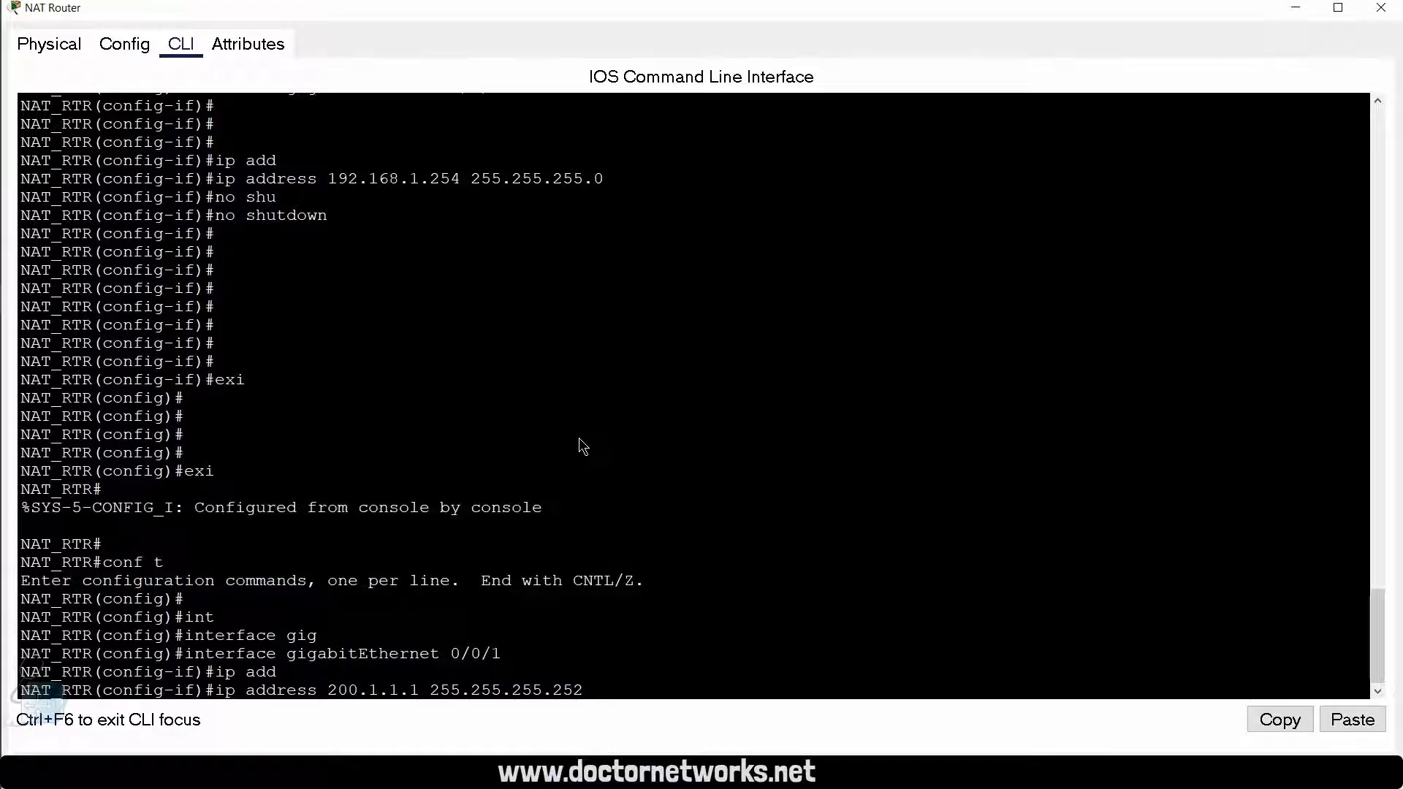
{"action": "key", "text": "Return"}
{"action": "type", "text": "no shutdown"}
{"action": "key", "text": "Tab"}
{"action": "key", "text": "Return"}
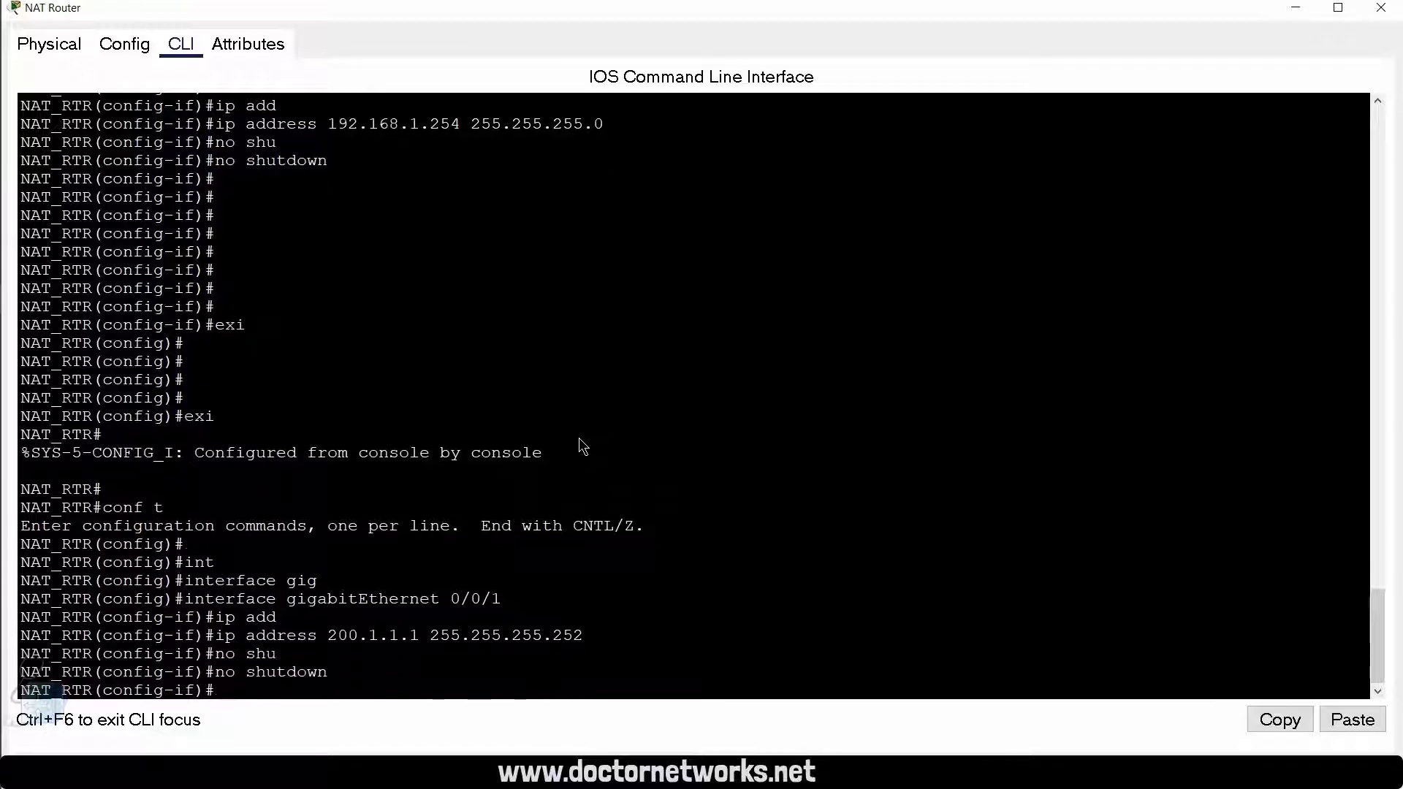
{"action": "key", "text": "Return"}
{"action": "key", "text": "Return"}
{"action": "key", "text": "Return"}
{"action": "key", "text": "Return"}
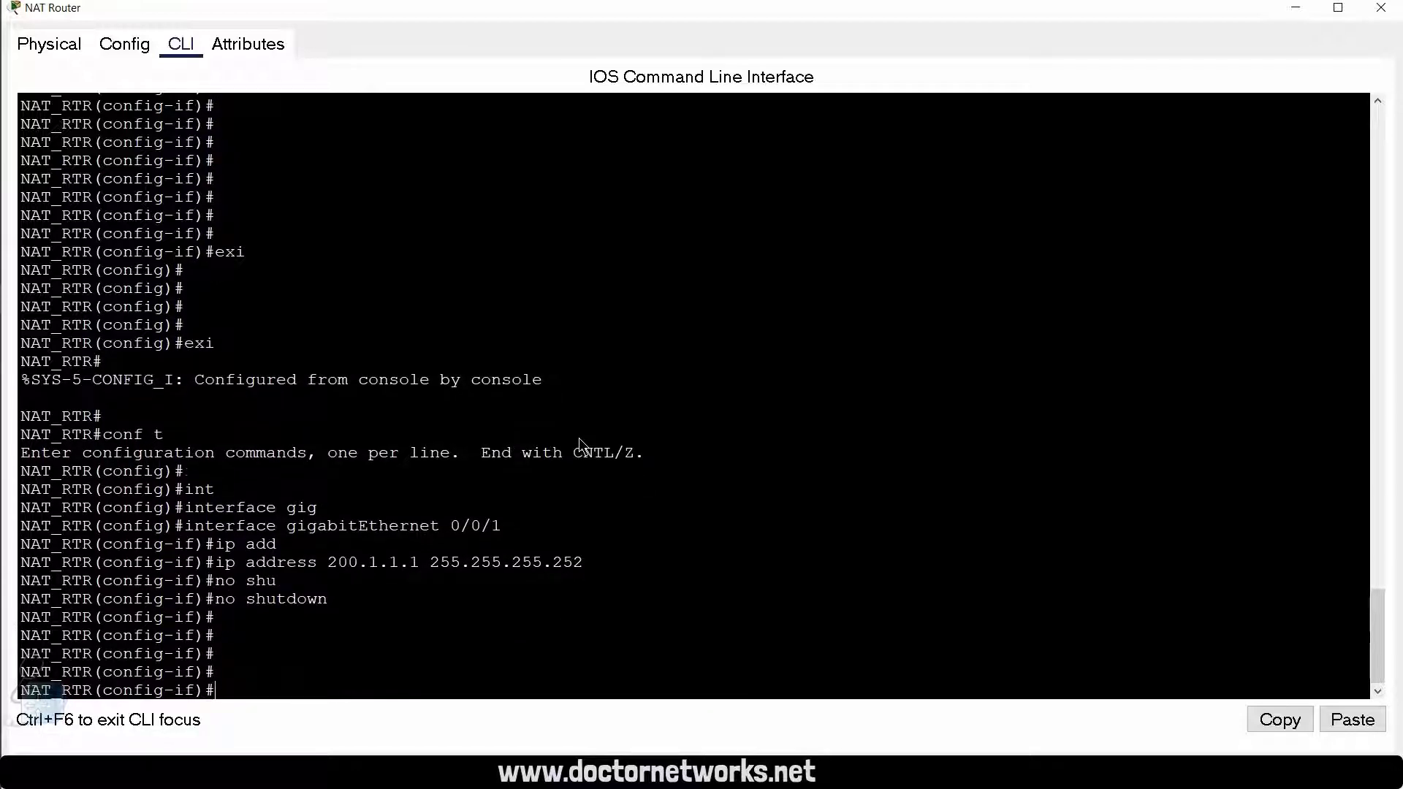
{"action": "key", "text": "Return"}
{"action": "key", "text": "Return"}
{"action": "key", "text": "Return"}
Step: Exit to privileged EXEC mode and ping PC-A at 192.168.1.10 to test inside connectivity
{"action": "type", "text": "exi"}
{"action": "key", "text": "Return"}
{"action": "key", "text": "Return"}
{"action": "type", "text": "exi"}
{"action": "key", "text": "Return"}
{"action": "key", "text": "Return"}
{"action": "key", "text": "Return"}
{"action": "key", "text": "Return"}
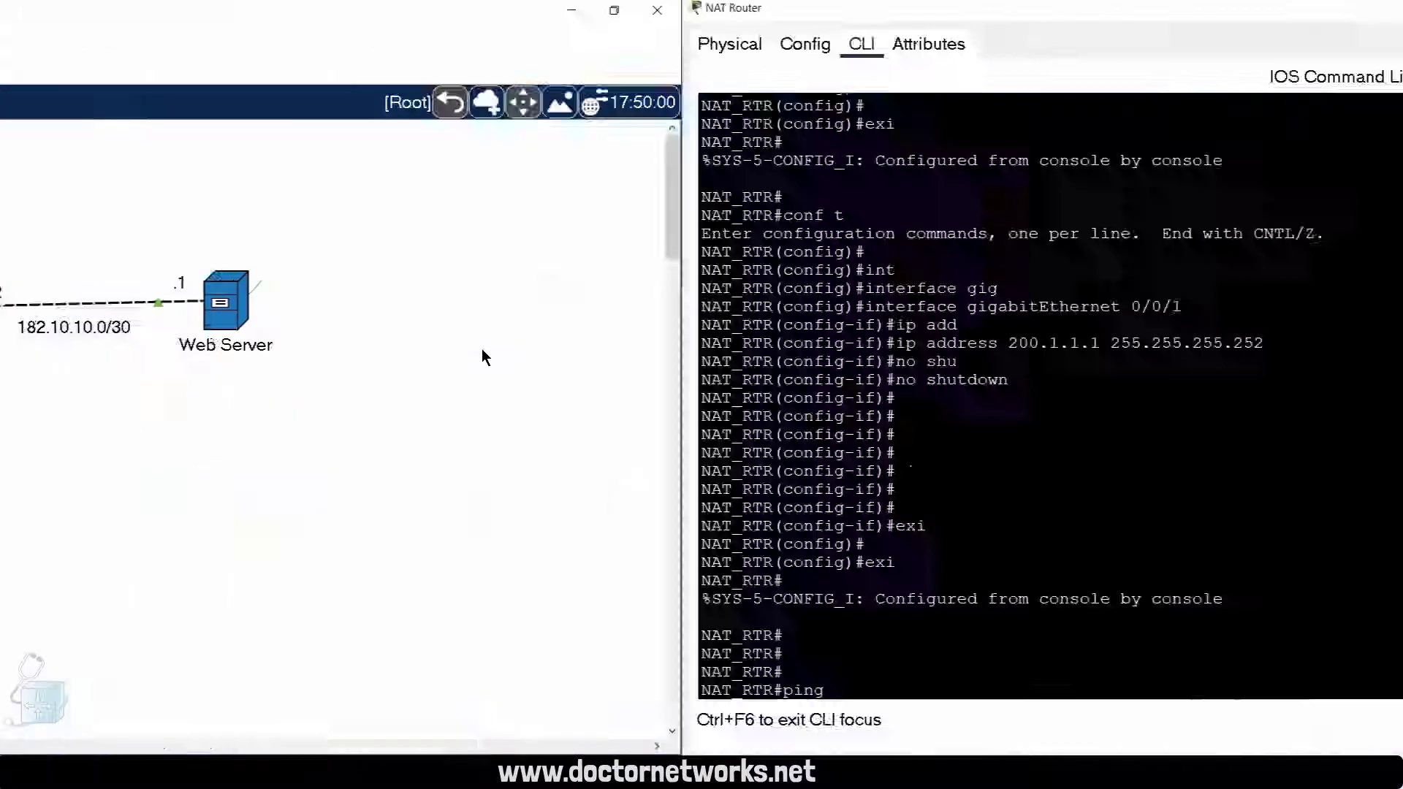
{"action": "type", "text": "19"}
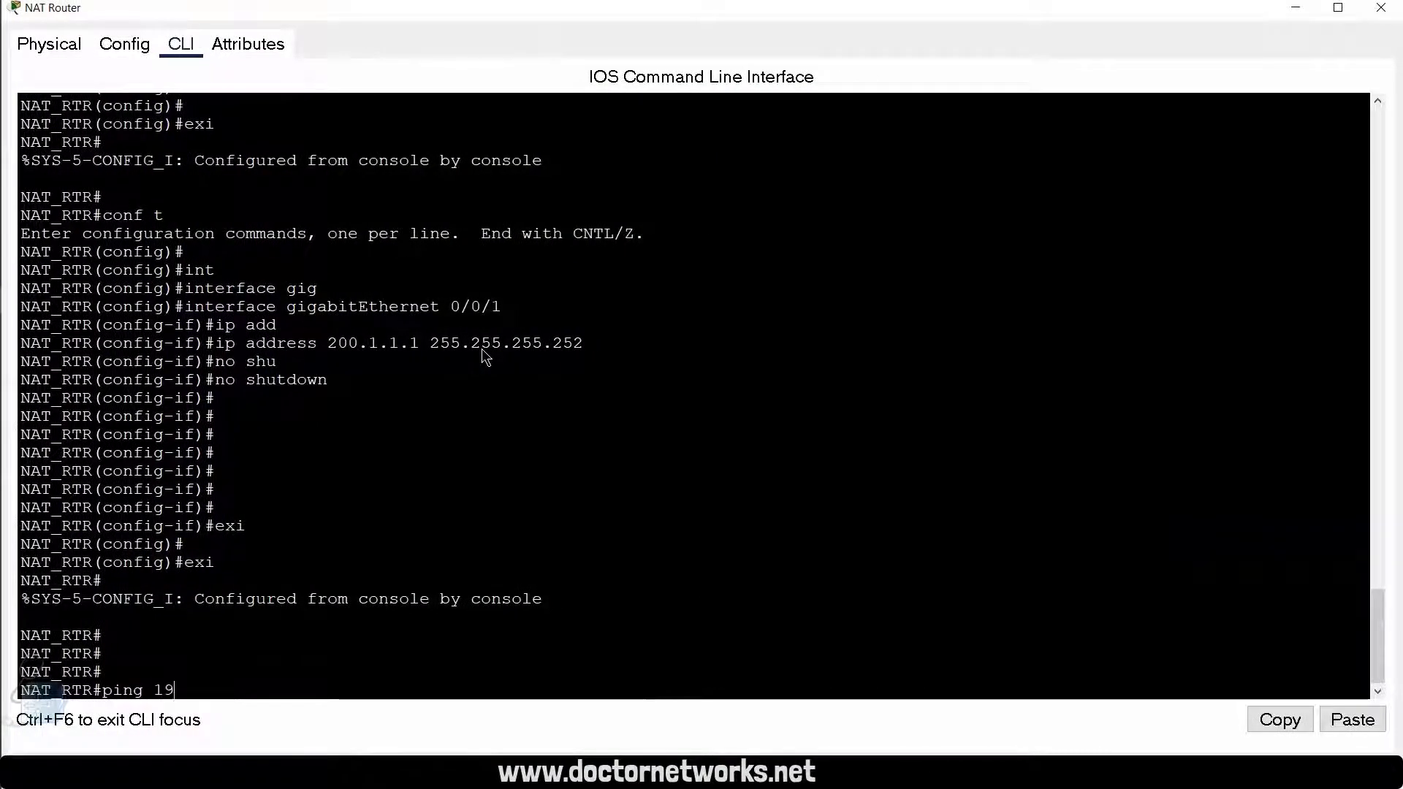
{"action": "type", "text": "2.168.1.10"}
{"action": "key", "text": "Return"}
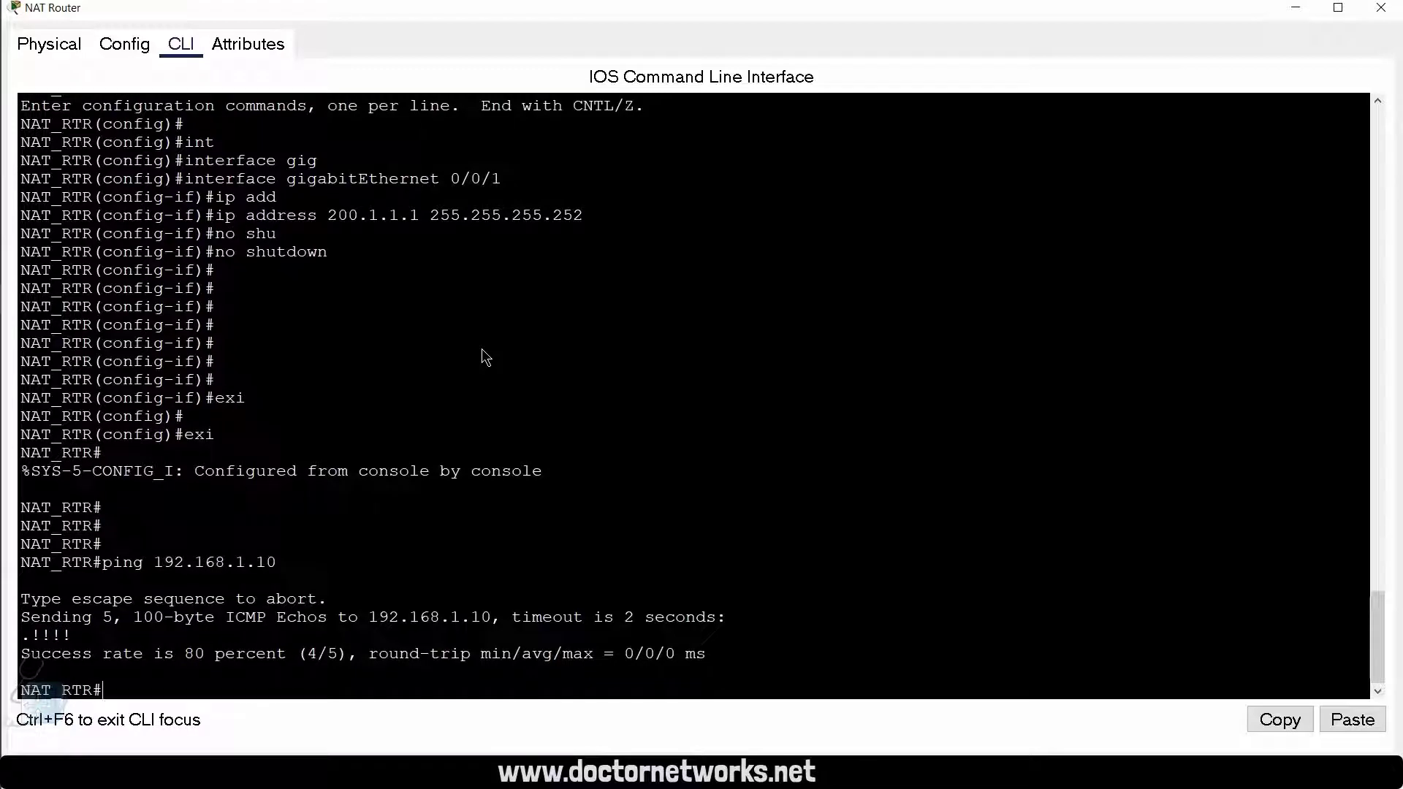
Step: Ping PC-B at 192.168.1.20 from the NAT Router to test inside connectivity
{"action": "key", "text": "Up"}
{"action": "key", "text": "BackSpace"}
{"action": "type", "text": "20"}
{"action": "key", "text": "Return"}
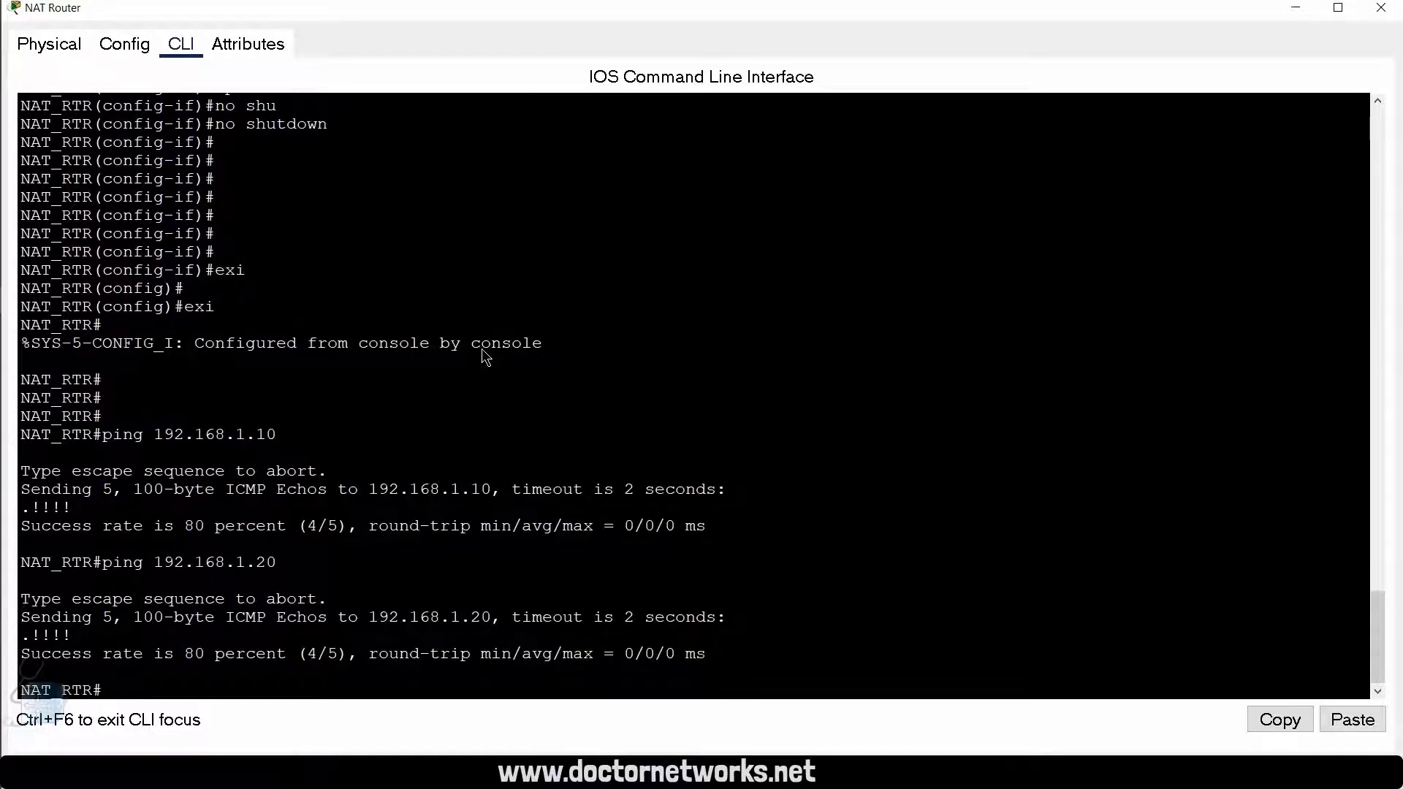
Step: Ping the DNS Server at 192.168.1.100 from the NAT Router
{"action": "key", "text": "Up"}
{"action": "key", "text": "BackSpace"}
{"action": "key", "text": "BackSpace"}
{"action": "key", "text": "Return"}
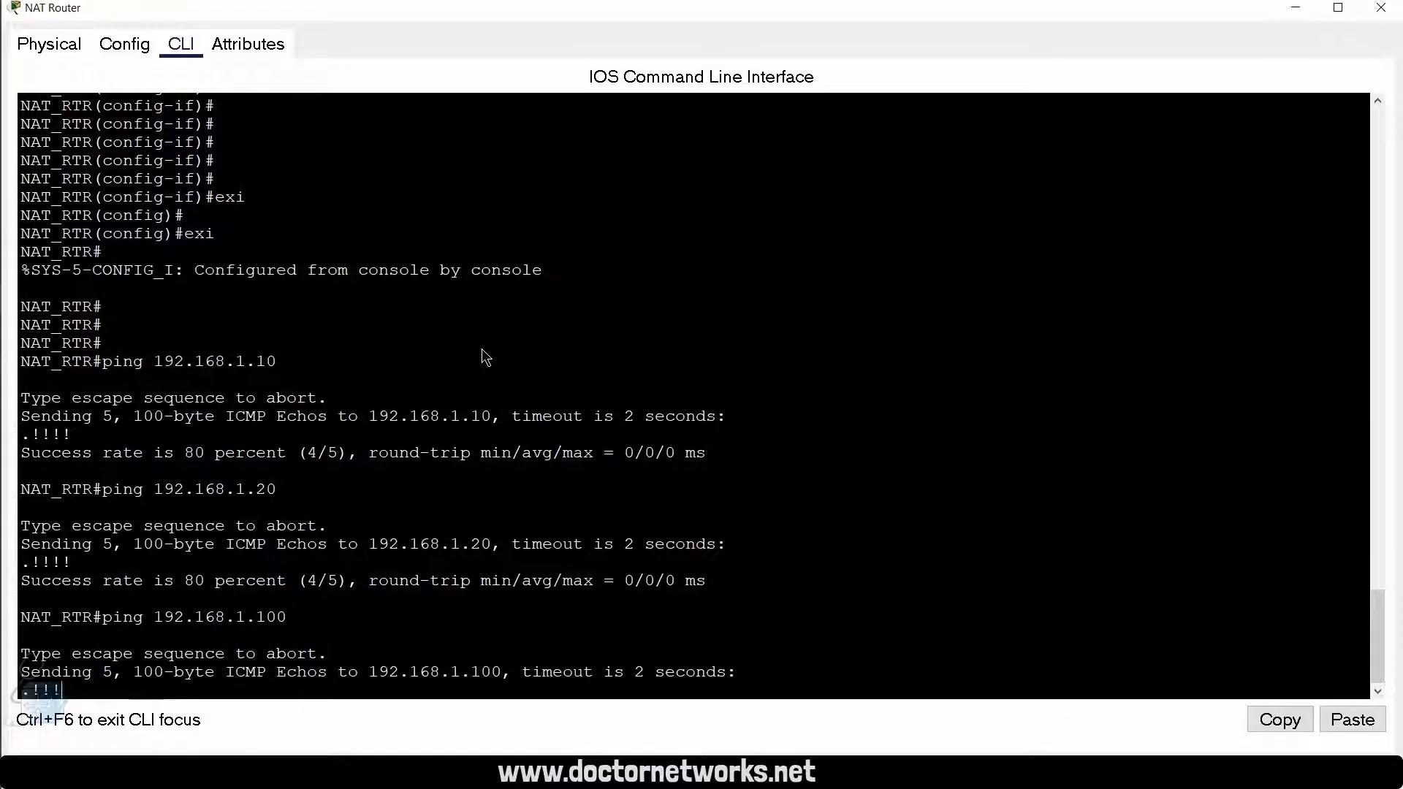
{"action": "key", "text": "Return"}
{"action": "key", "text": "Return"}
{"action": "key", "text": "Return"}
{"action": "key", "text": "Return"}
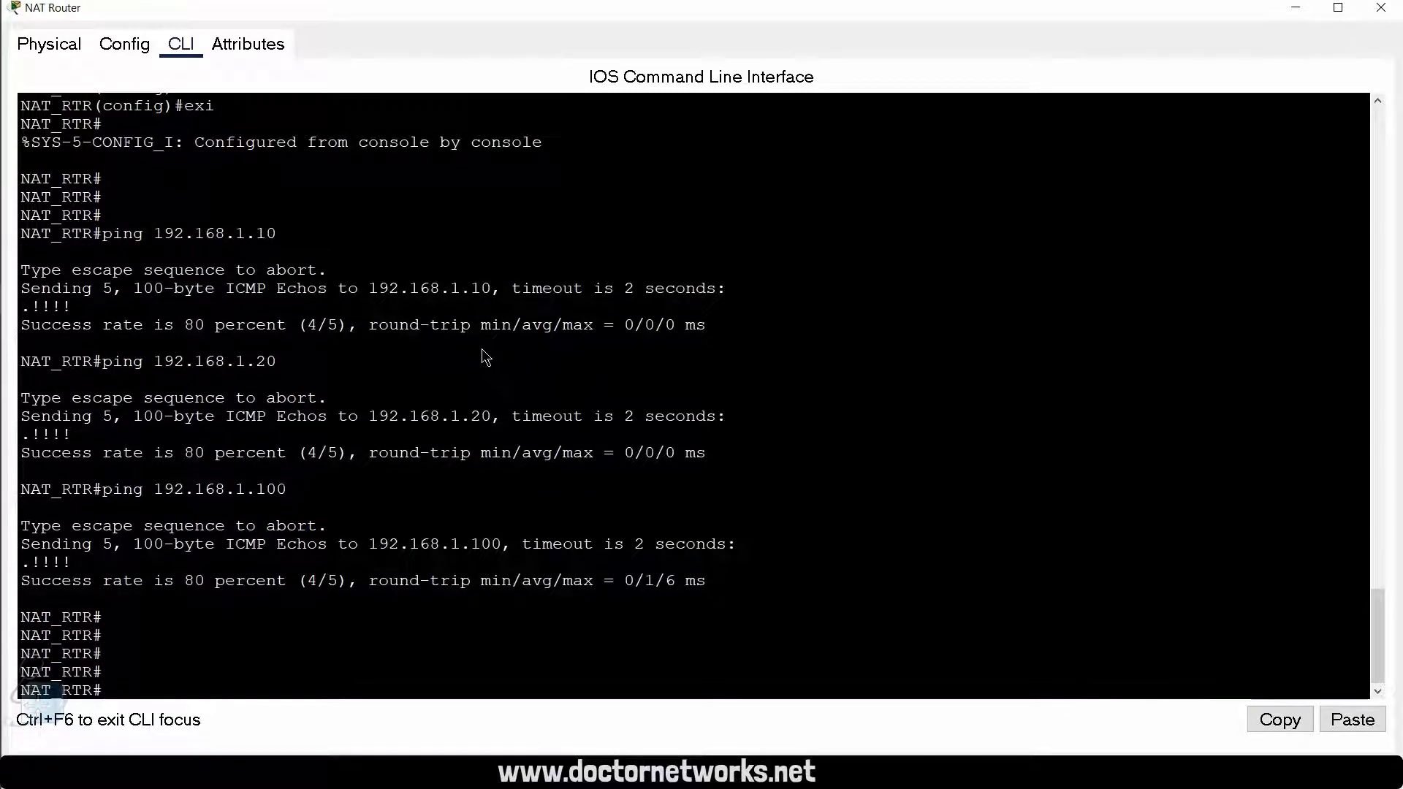
Step: Ping the ISP's directly connected address 200.1.1.2 to test the outside link
{"action": "key", "text": "Return"}
{"action": "key", "text": "Return"}
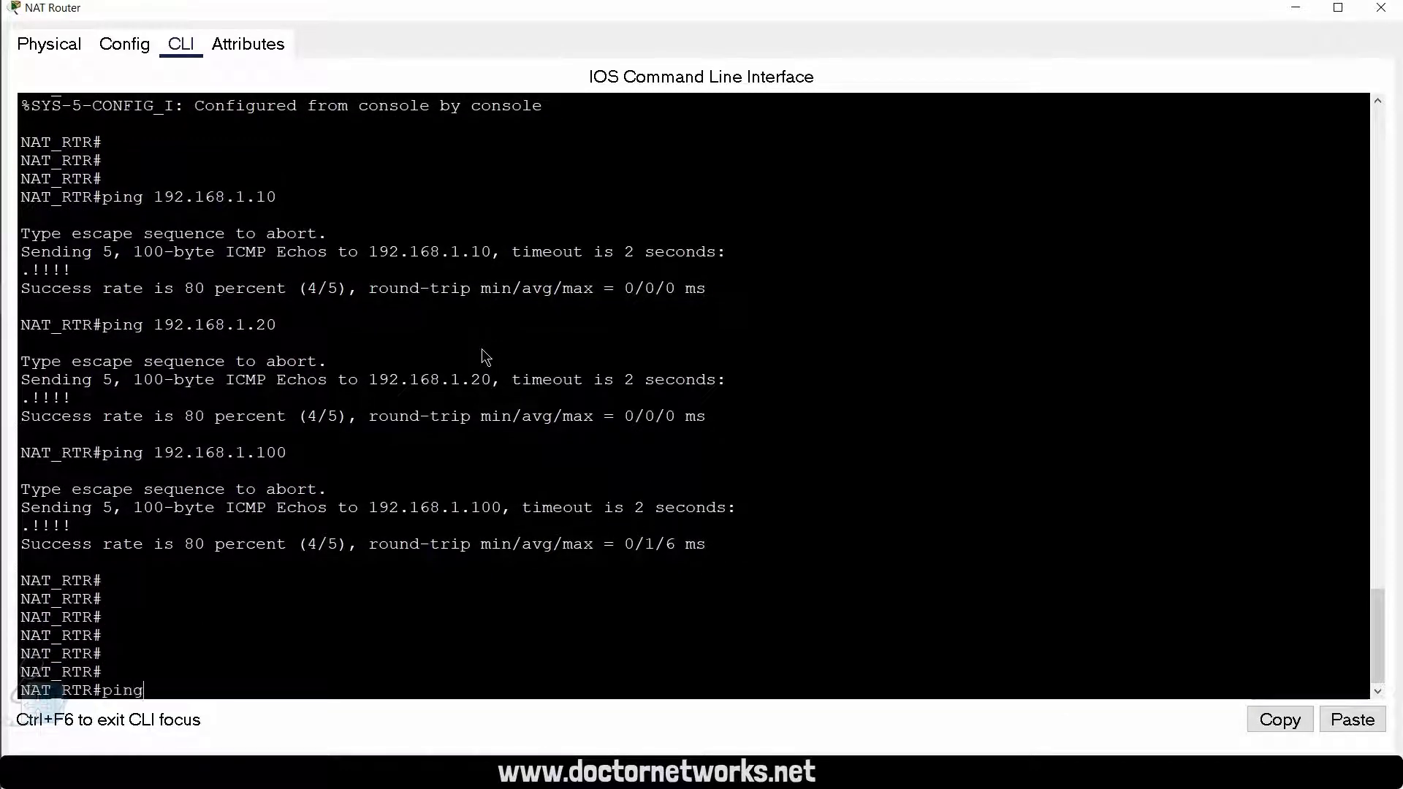
{"action": "type", "text": "ping 19"}
{"action": "type", "text": "0.1.1."}
{"action": "type", "text": "2"}
{"action": "key", "text": "Return"}
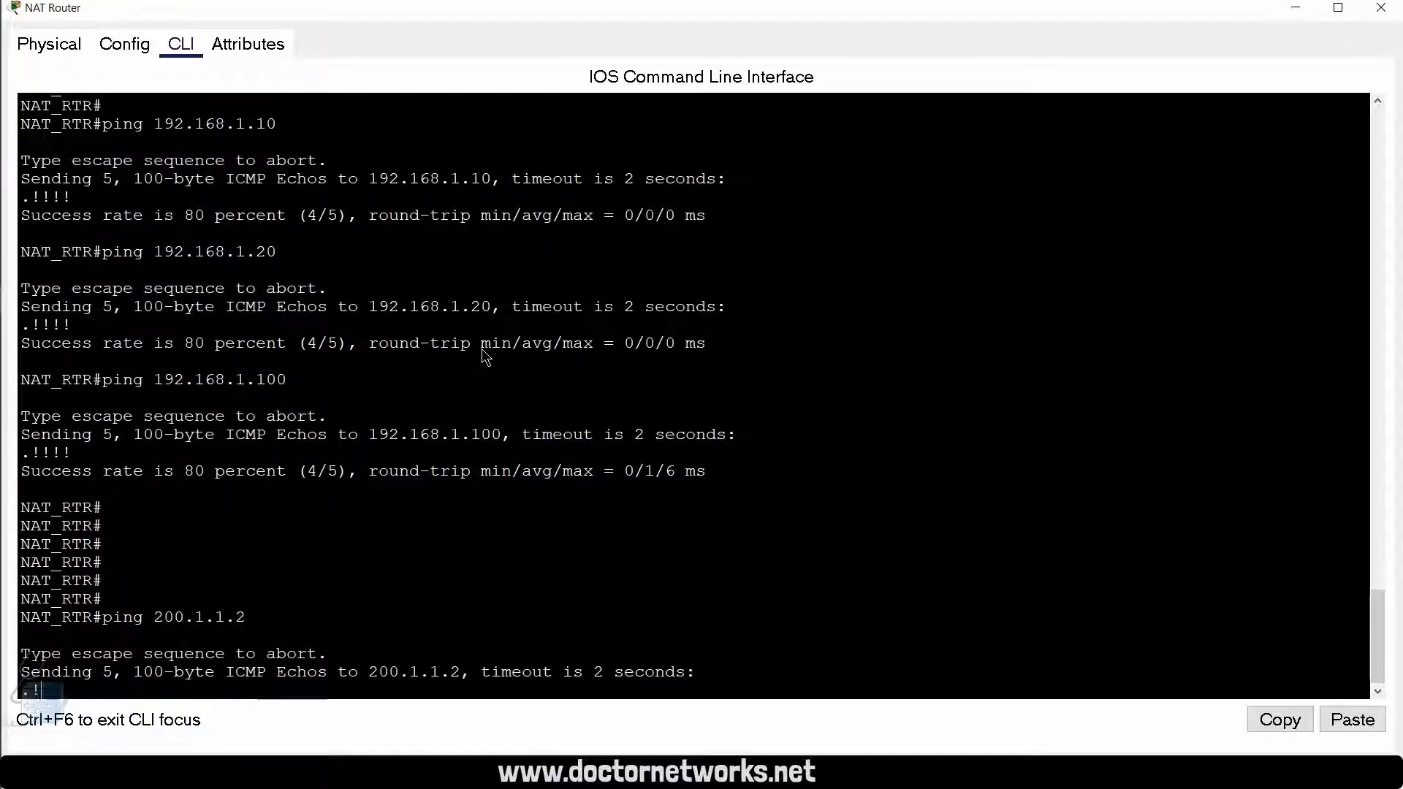
{"action": "key", "text": "Return"}
{"action": "key", "text": "Return"}
{"action": "key", "text": "Return"}
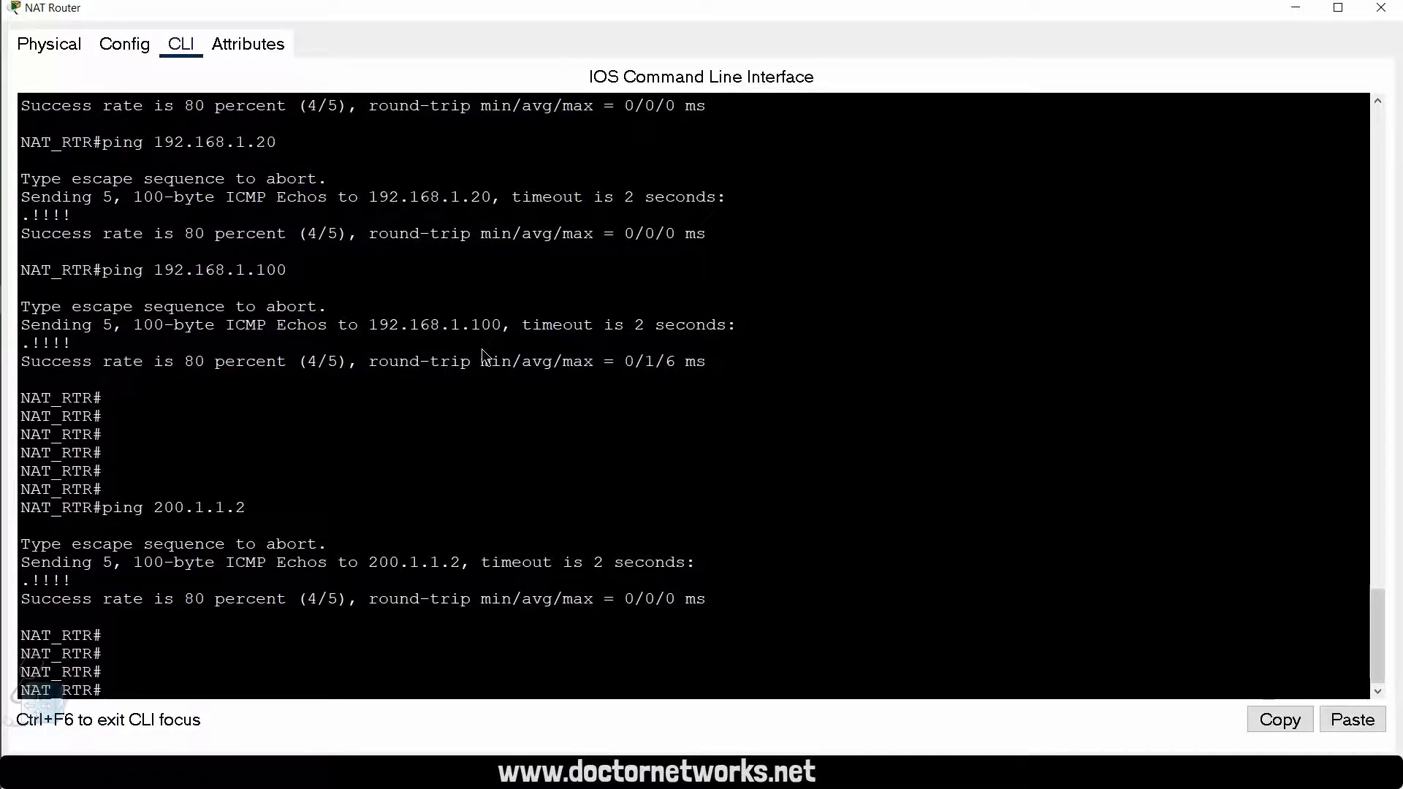
Step: Look at the lab topology, return to the NAT Router's command line and display its IP routing table
{"action": "key", "text": "alt+F4"}
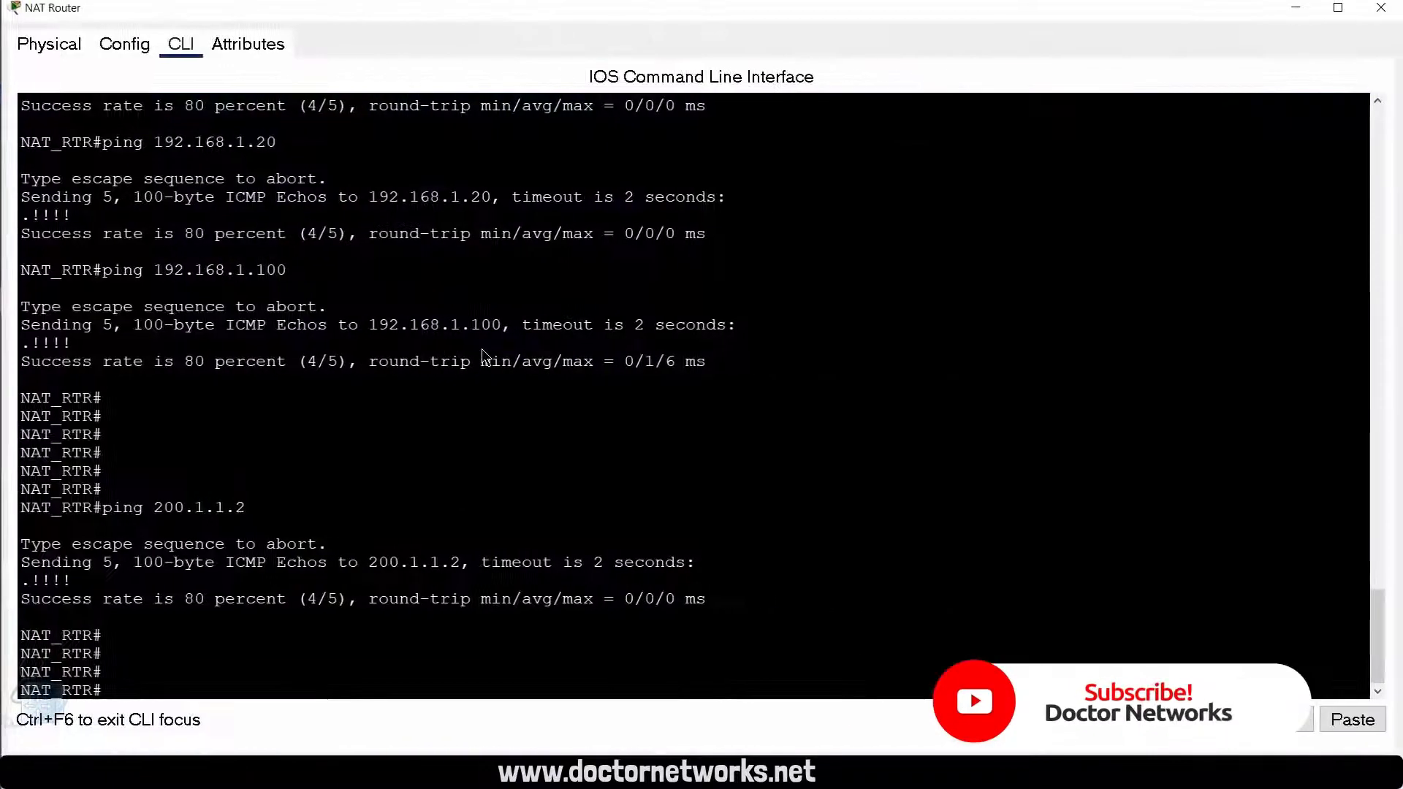
{"action": "key", "text": "Return"}
{"action": "key", "text": "Return"}
{"action": "key", "text": "Return"}
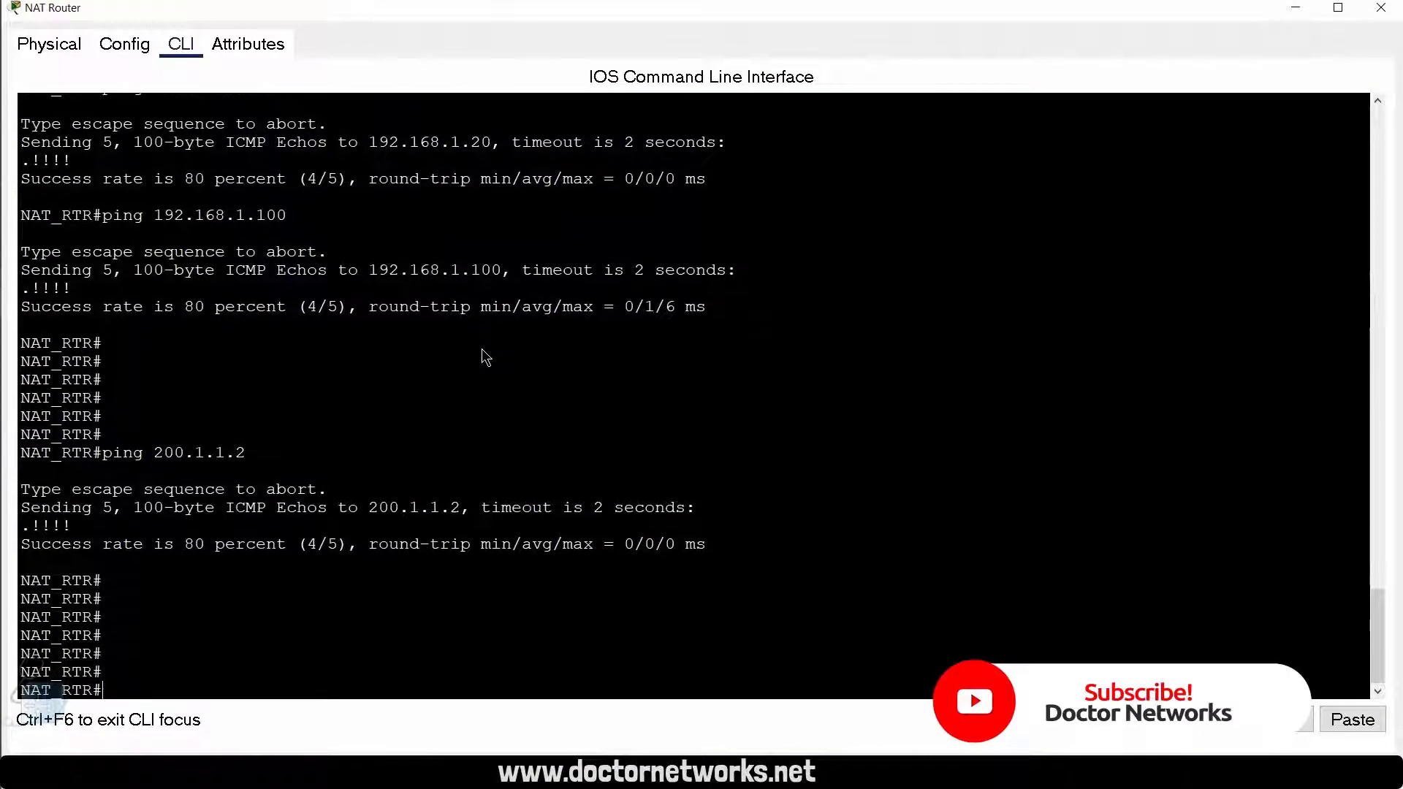
{"action": "type", "text": "sho"}
{"action": "key", "text": "Tab"}
{"action": "type", "text": "ip ro"}
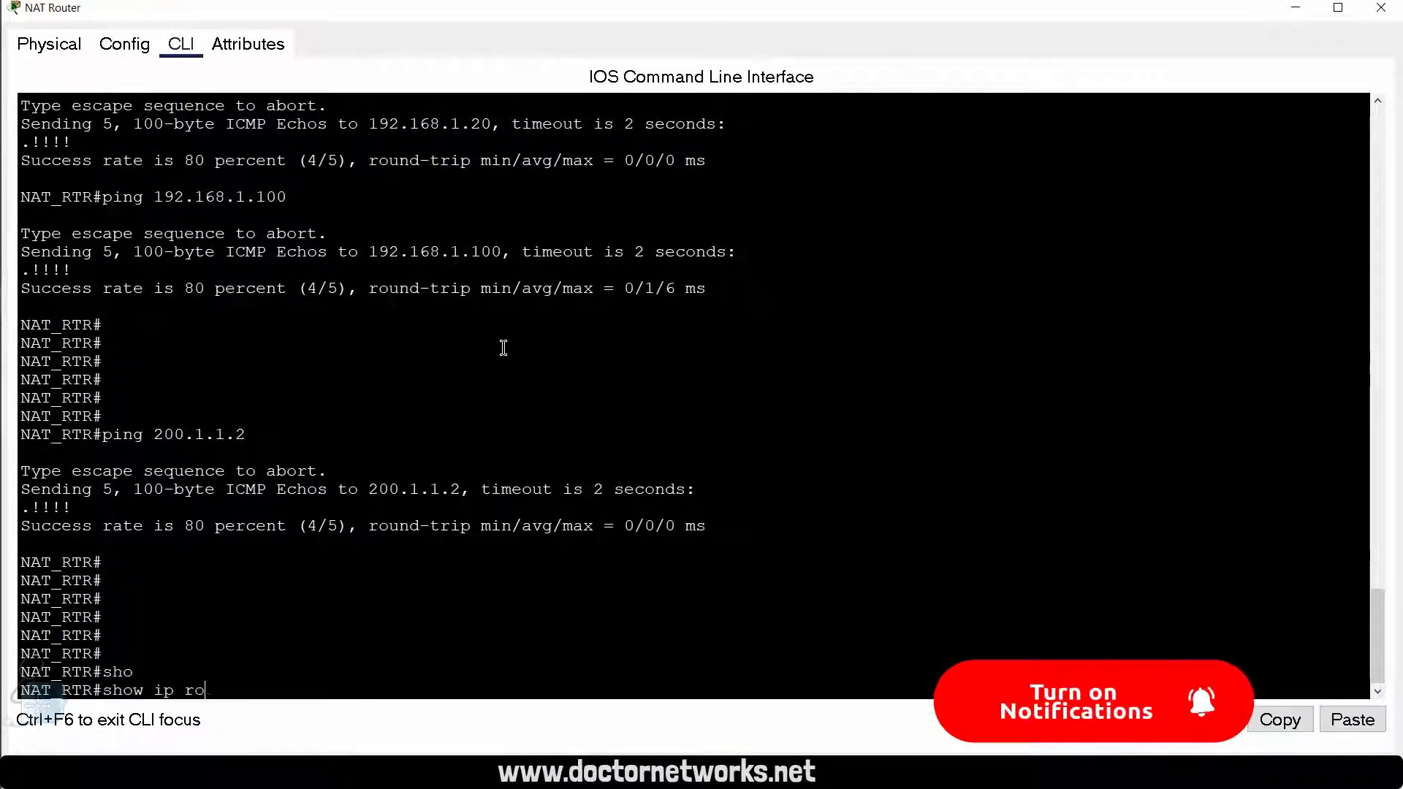
{"action": "key", "text": "Tab"}
{"action": "key", "text": "Return"}
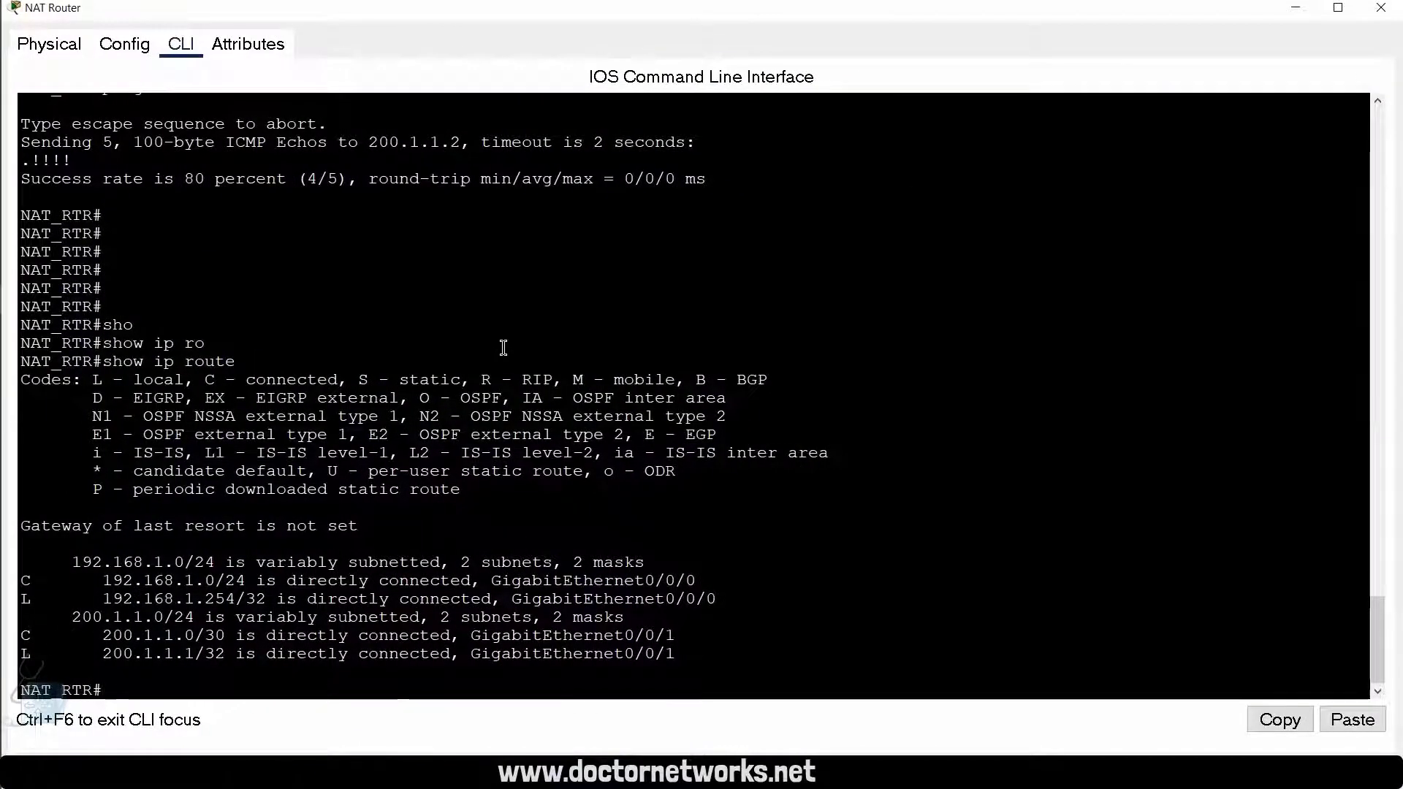
{"action": "key", "text": "Return"}
{"action": "key", "text": "Return"}
{"action": "key", "text": "Return"}
{"action": "key", "text": "Return"}
{"action": "key", "text": "Return"}
{"action": "key", "text": "Return"}
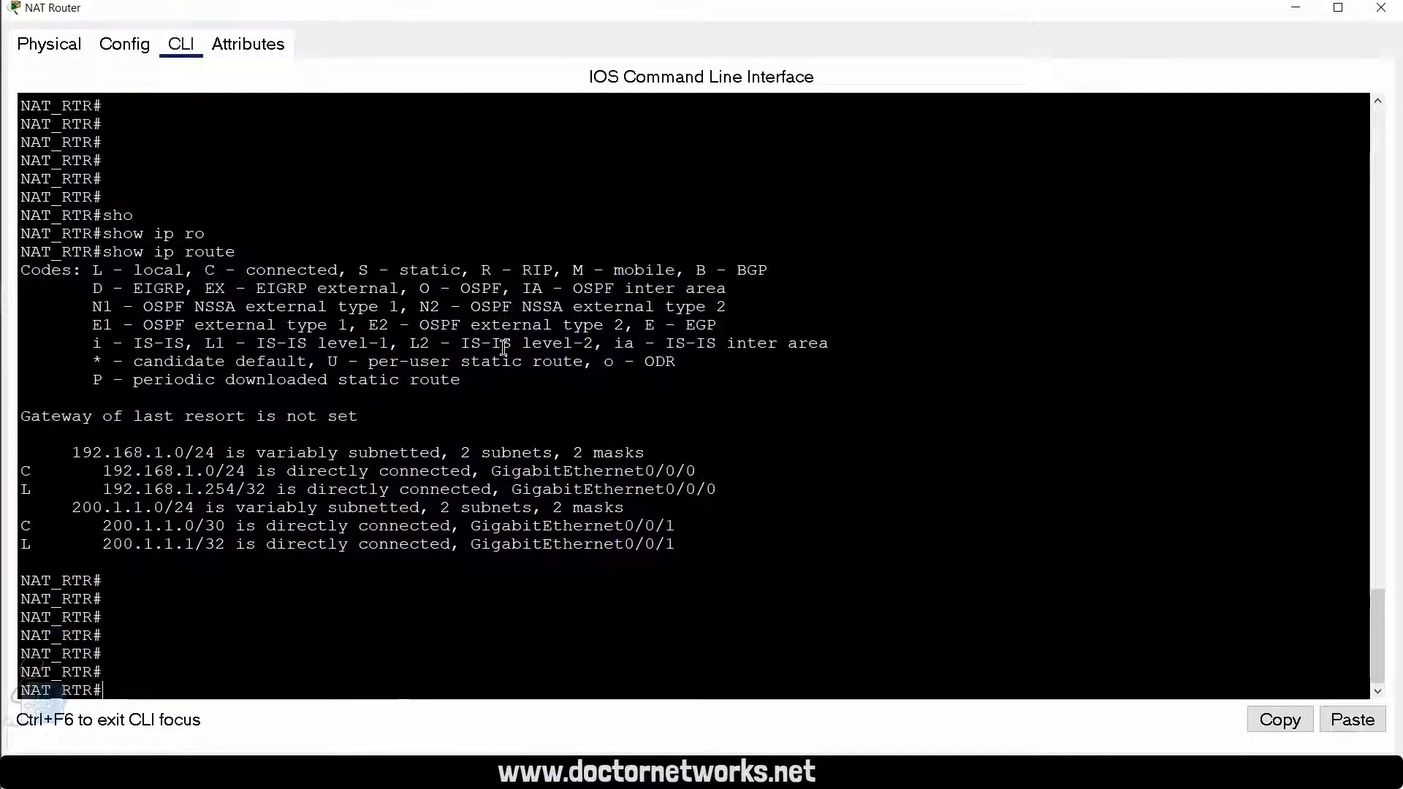
{"action": "key", "text": "Return"}
{"action": "key", "text": "Return"}
{"action": "key", "text": "Return"}
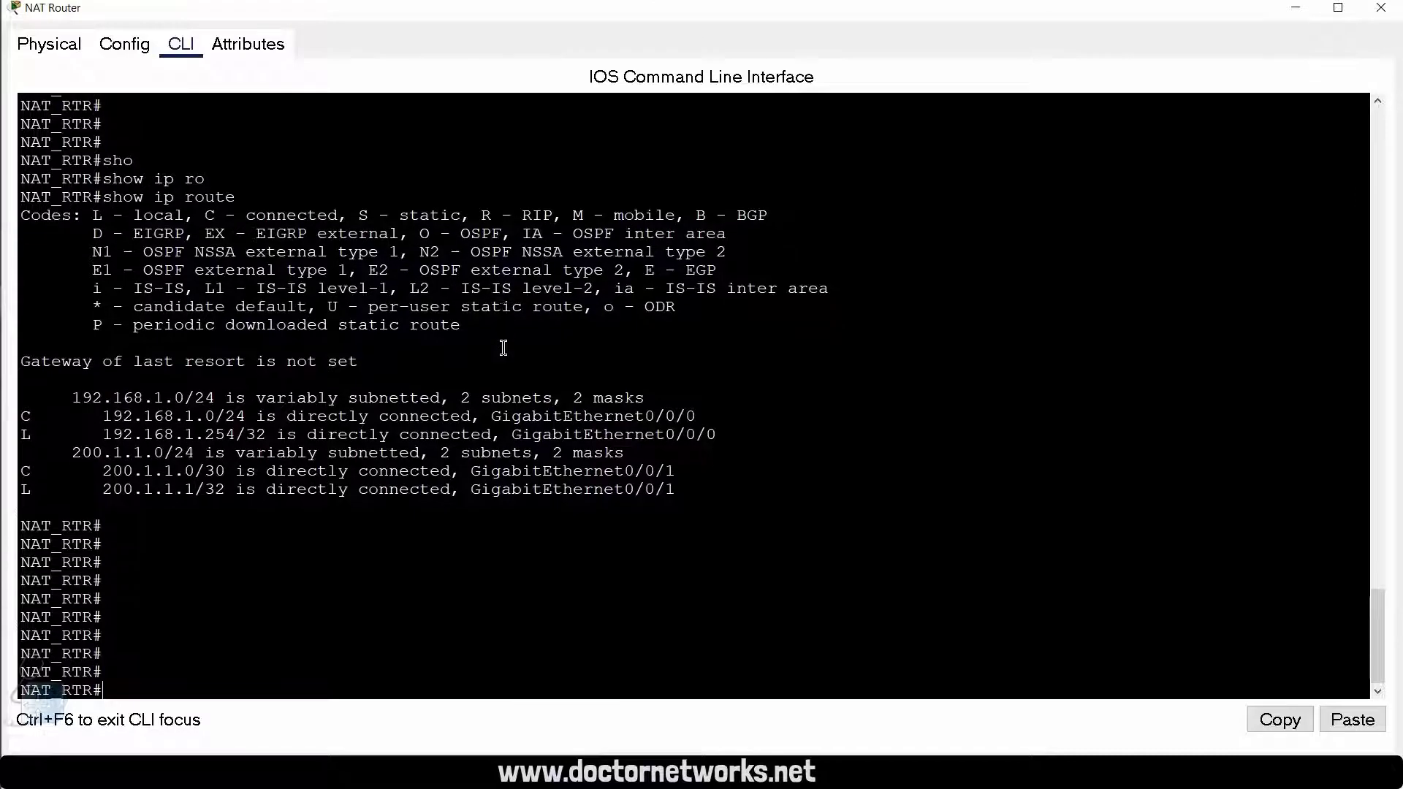
{"action": "key", "text": "Return"}
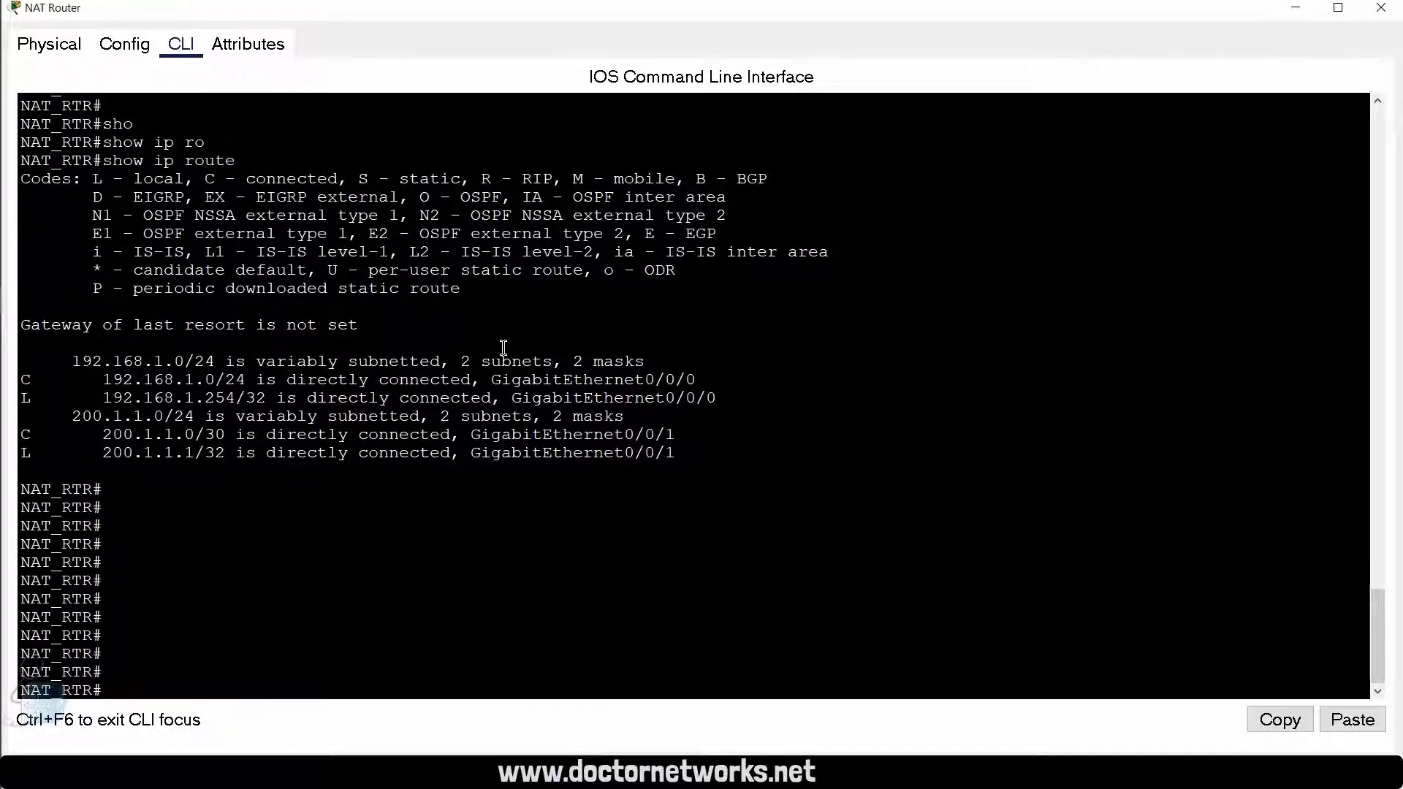
{"action": "key", "text": "Return"}
{"action": "key", "text": "Return"}
Step: Enter global configuration mode on the NAT Router
{"action": "type", "text": "conf t"}
{"action": "key", "text": "Return"}
{"action": "key", "text": "Return"}
{"action": "key", "text": "Return"}
{"action": "key", "text": "Return"}
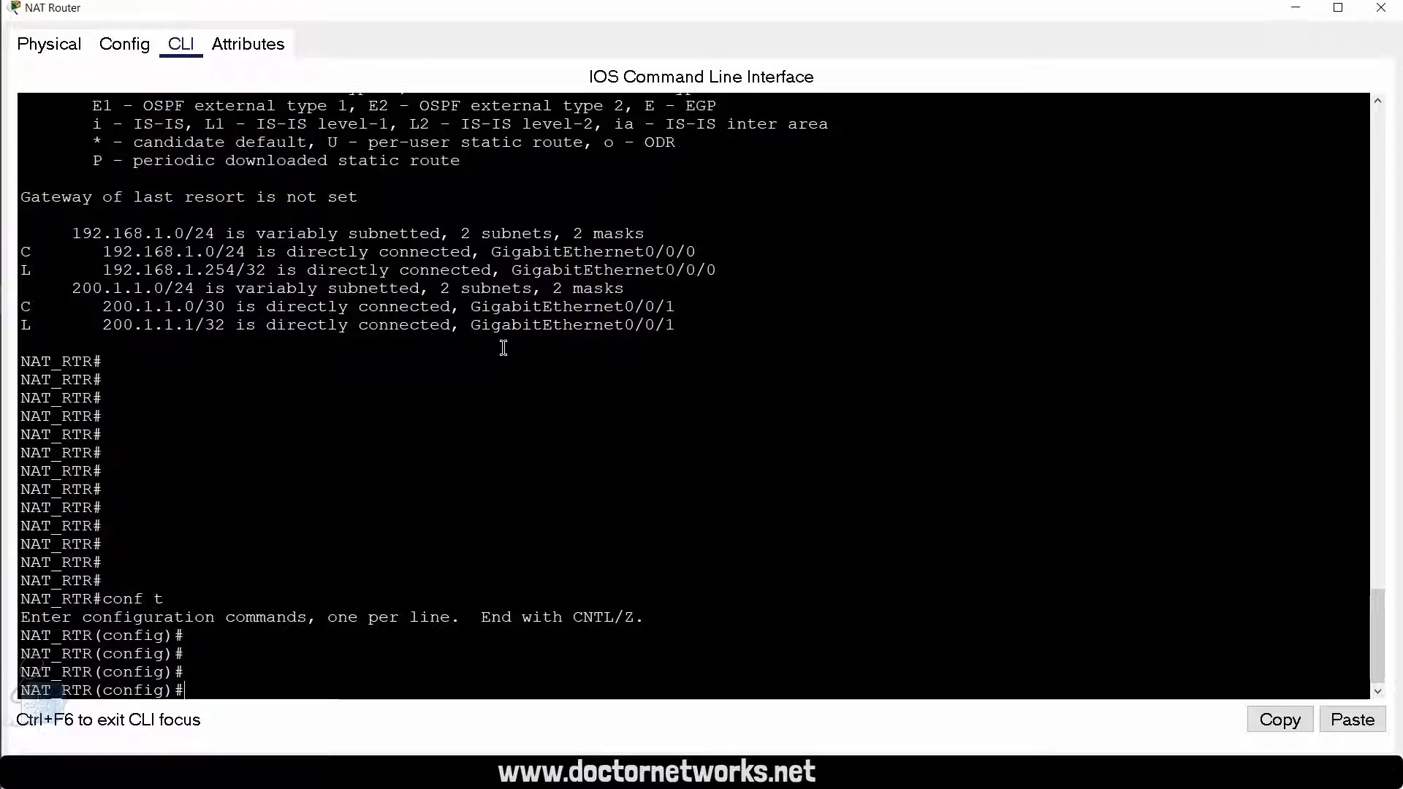
{"action": "key", "text": "Return"}
{"action": "key", "text": "Return"}
Step: Add a default static route 0.0.0.0 0.0.0.0 with the ISP's address 200.1.1.2 as next hop
{"action": "type", "text": "ip route"}
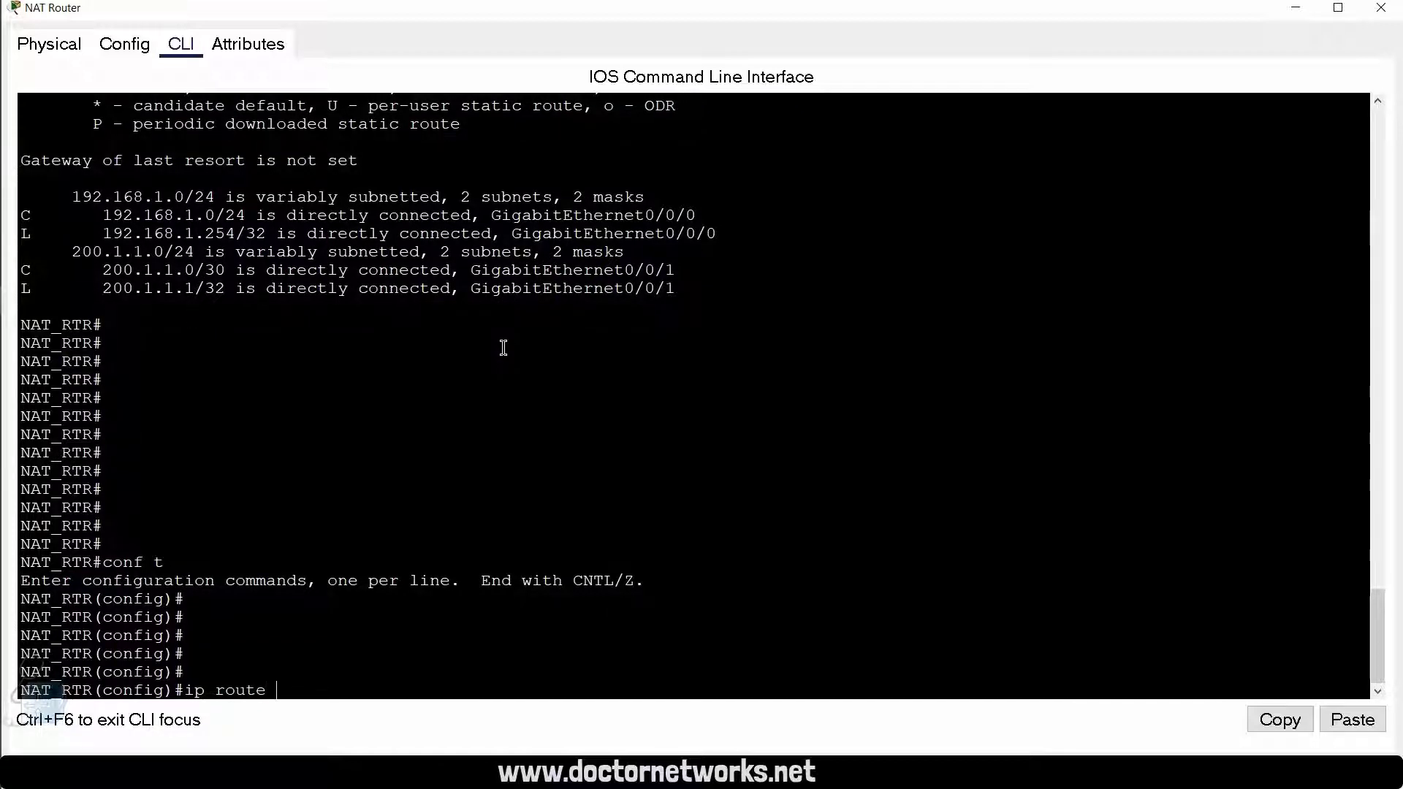
{"action": "type", "text": "0.0.0.0."}
{"action": "key", "text": "BackSpace"}
{"action": "type", "text": "0.0.0.0."}
{"action": "key", "text": "BackSpace"}
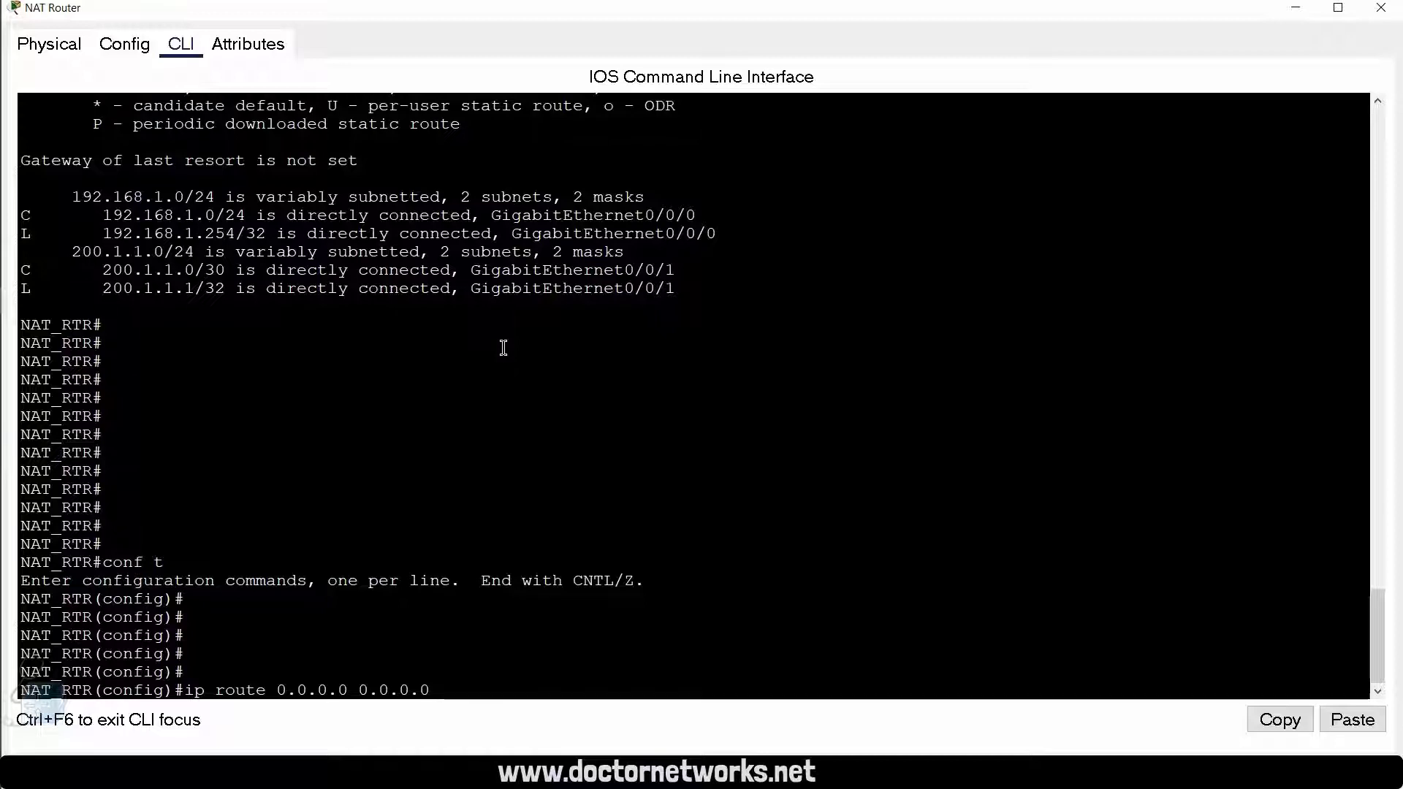
{"action": "type", "text": "200.1.1.2"}
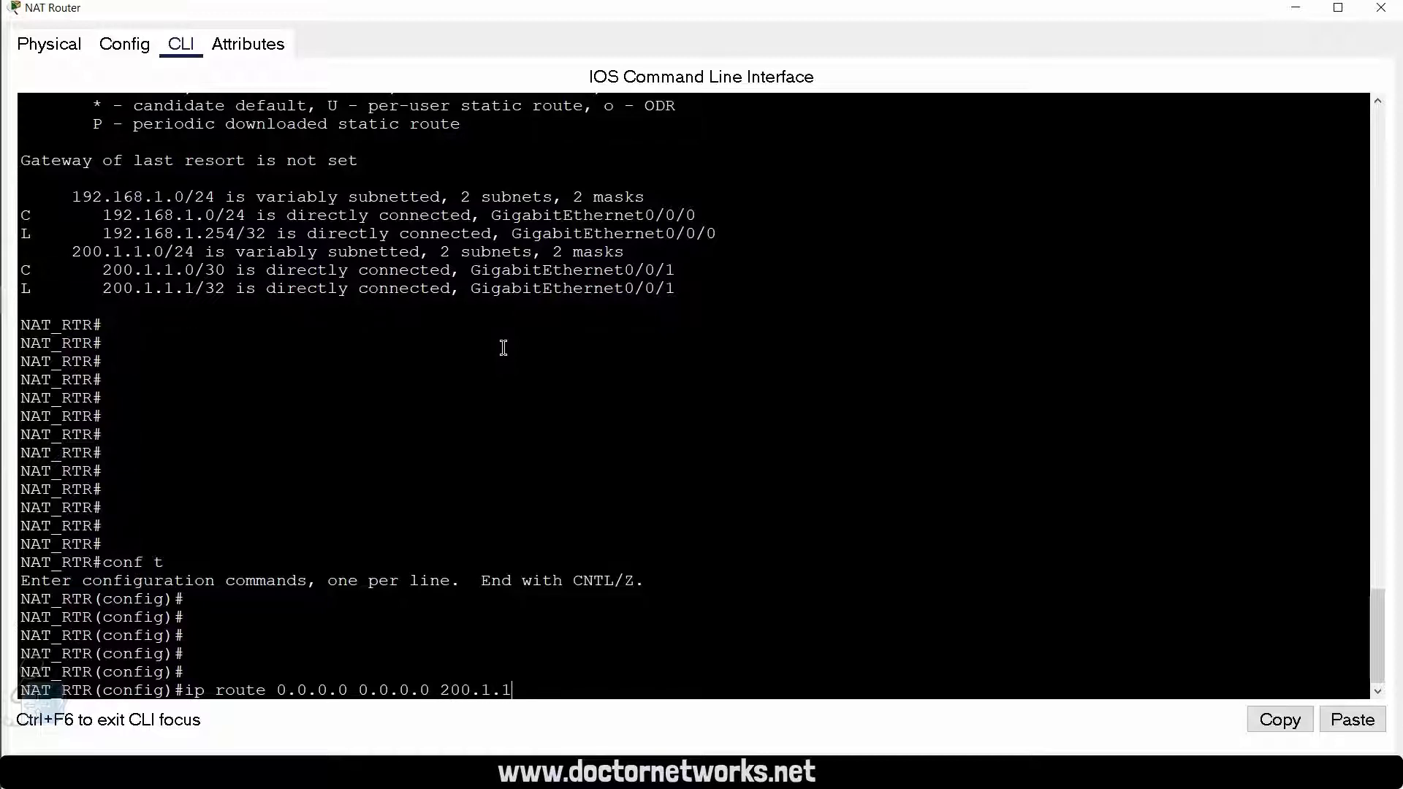
{"action": "key", "text": "Return"}
Step: Exit to privileged EXEC mode and display the IP routing table to check the default route
{"action": "key", "text": "Return"}
{"action": "key", "text": "Return"}
{"action": "key", "text": "Return"}
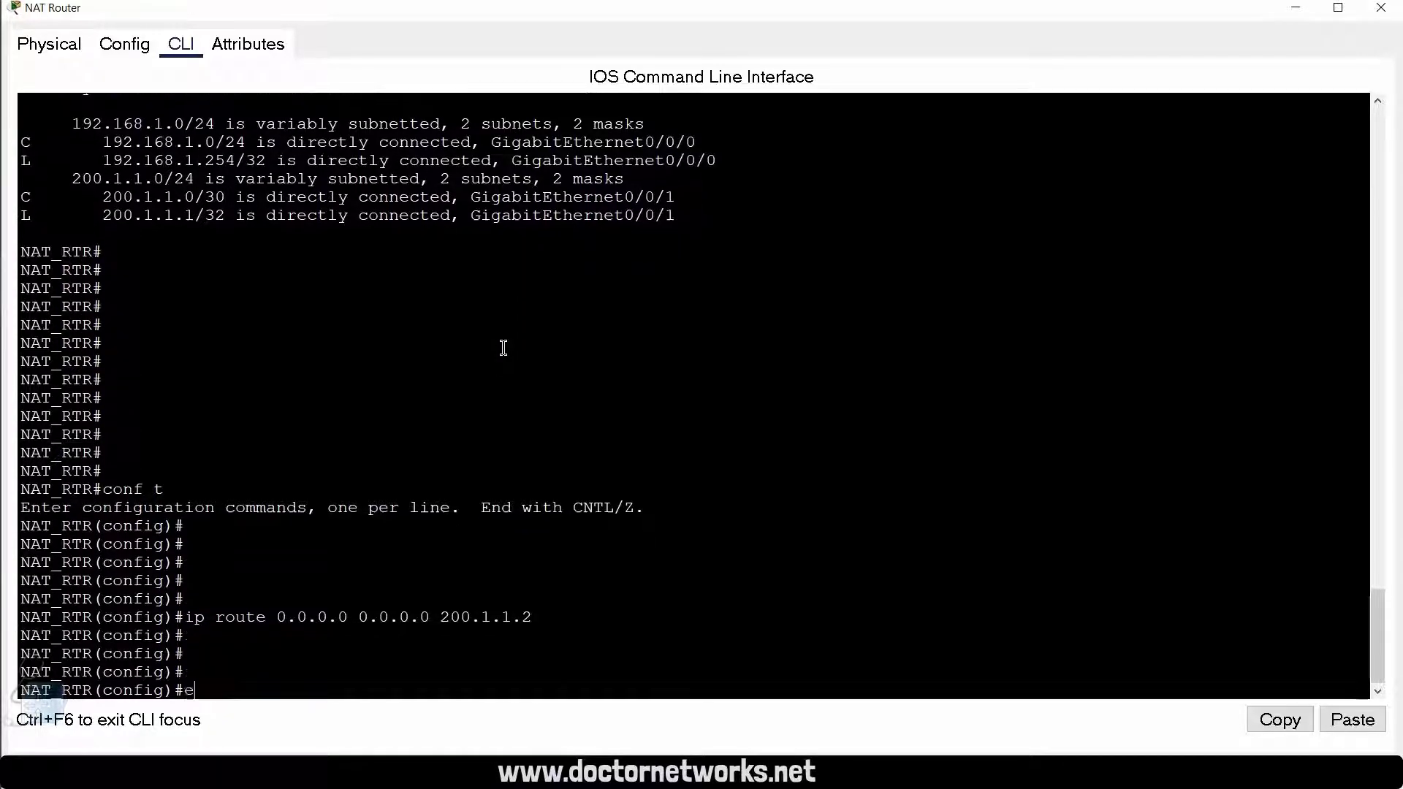
{"action": "type", "text": "exi"}
{"action": "key", "text": "Return"}
{"action": "key", "text": "Return"}
{"action": "key", "text": "Return"}
{"action": "key", "text": "Return"}
{"action": "key", "text": "Return"}
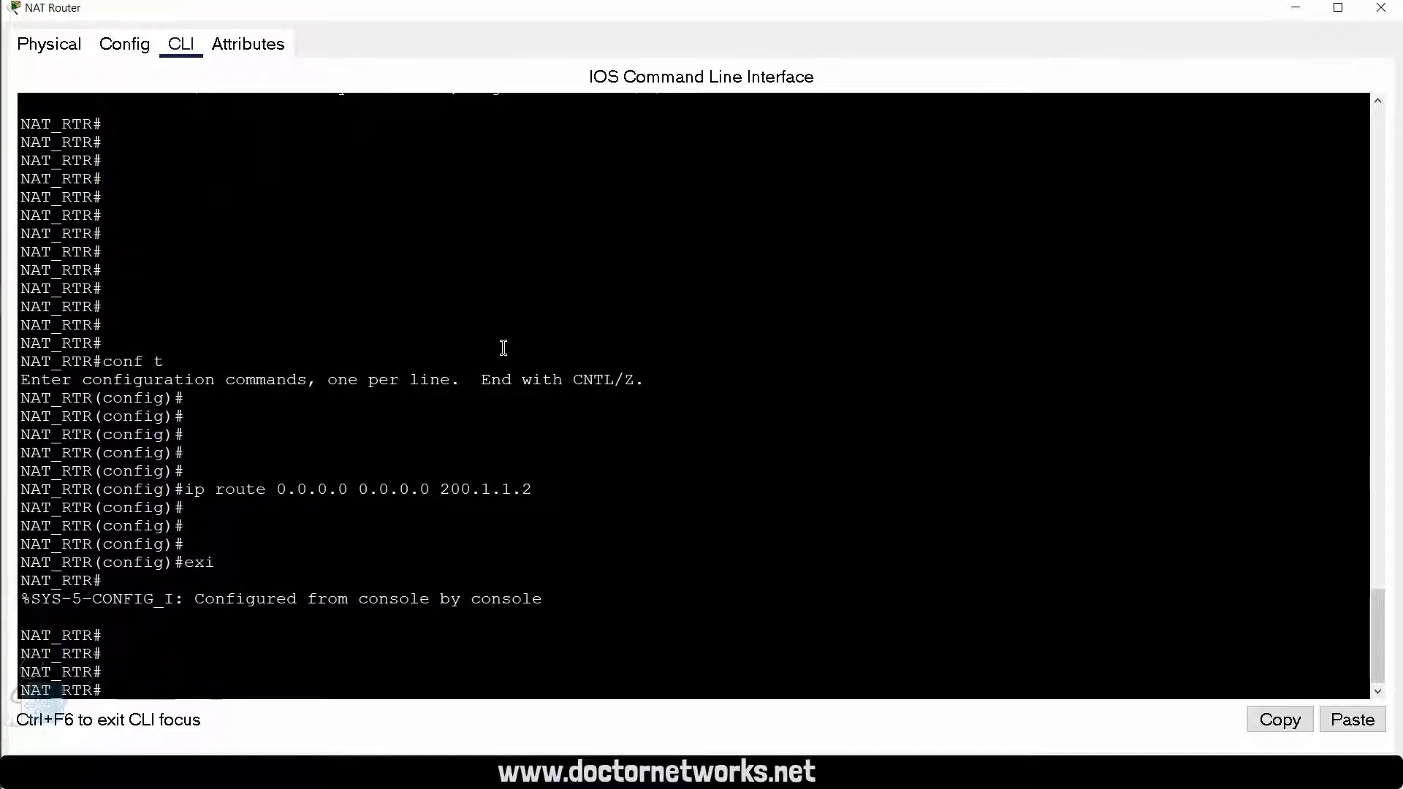
{"action": "key", "text": "Return"}
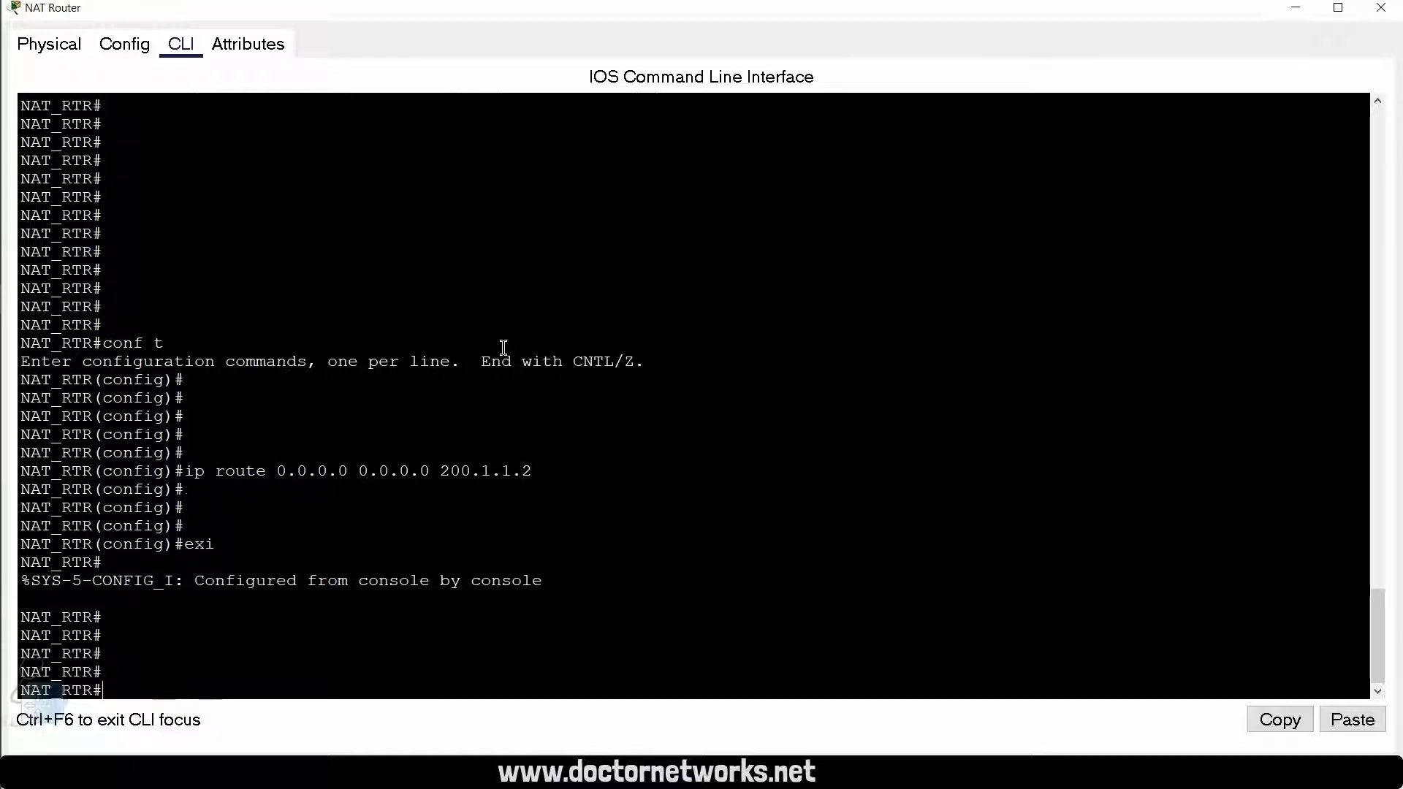
{"action": "type", "text": "show ip"}
{"action": "key", "text": "Tab"}
{"action": "type", "text": "ip ro"}
{"action": "key", "text": "Tab"}
{"action": "key", "text": "Return"}
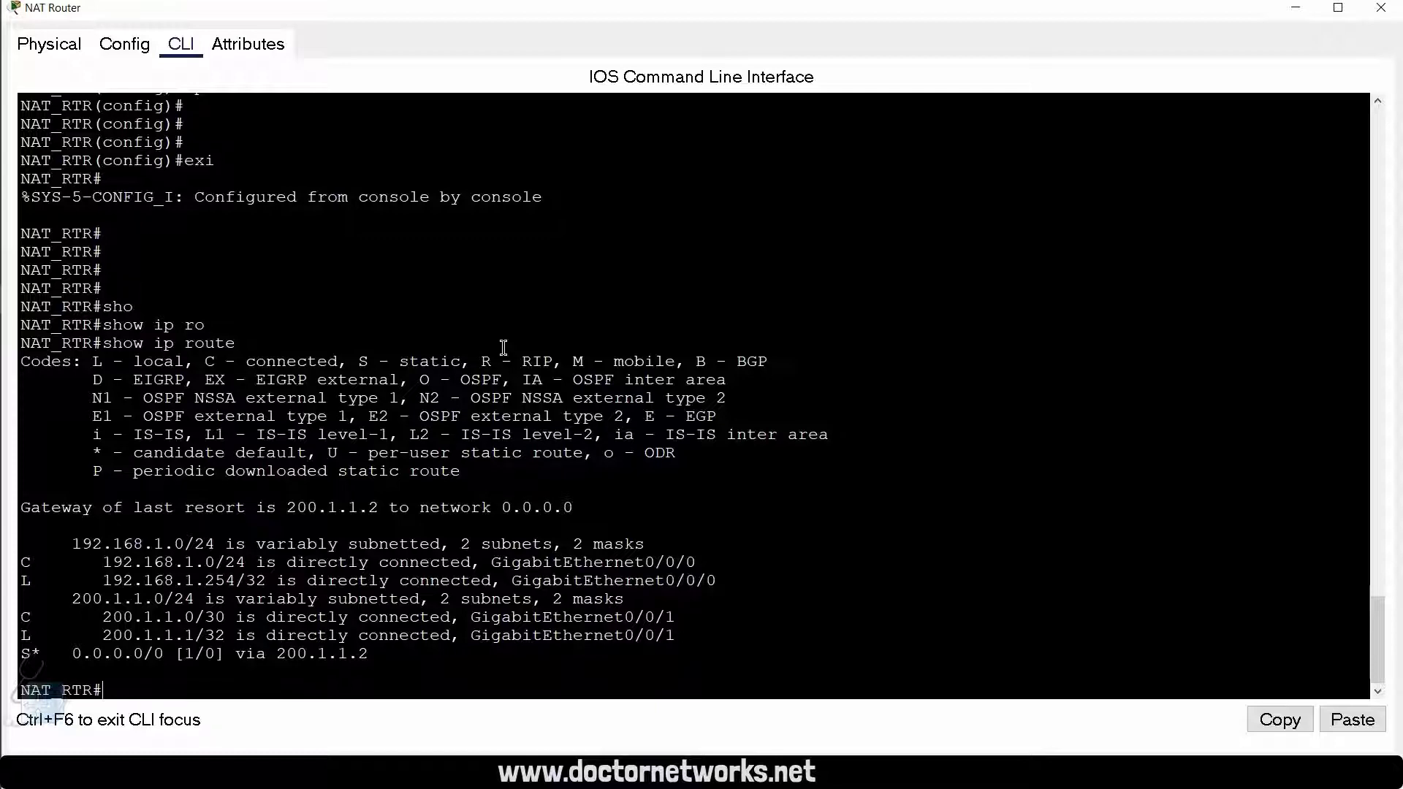
Step: Ping the Web Server at 182.10.10.1 from the NAT Router to test reachability through the ISP
{"action": "key", "text": "Return"}
{"action": "key", "text": "Return"}
{"action": "type", "text": "ping "}
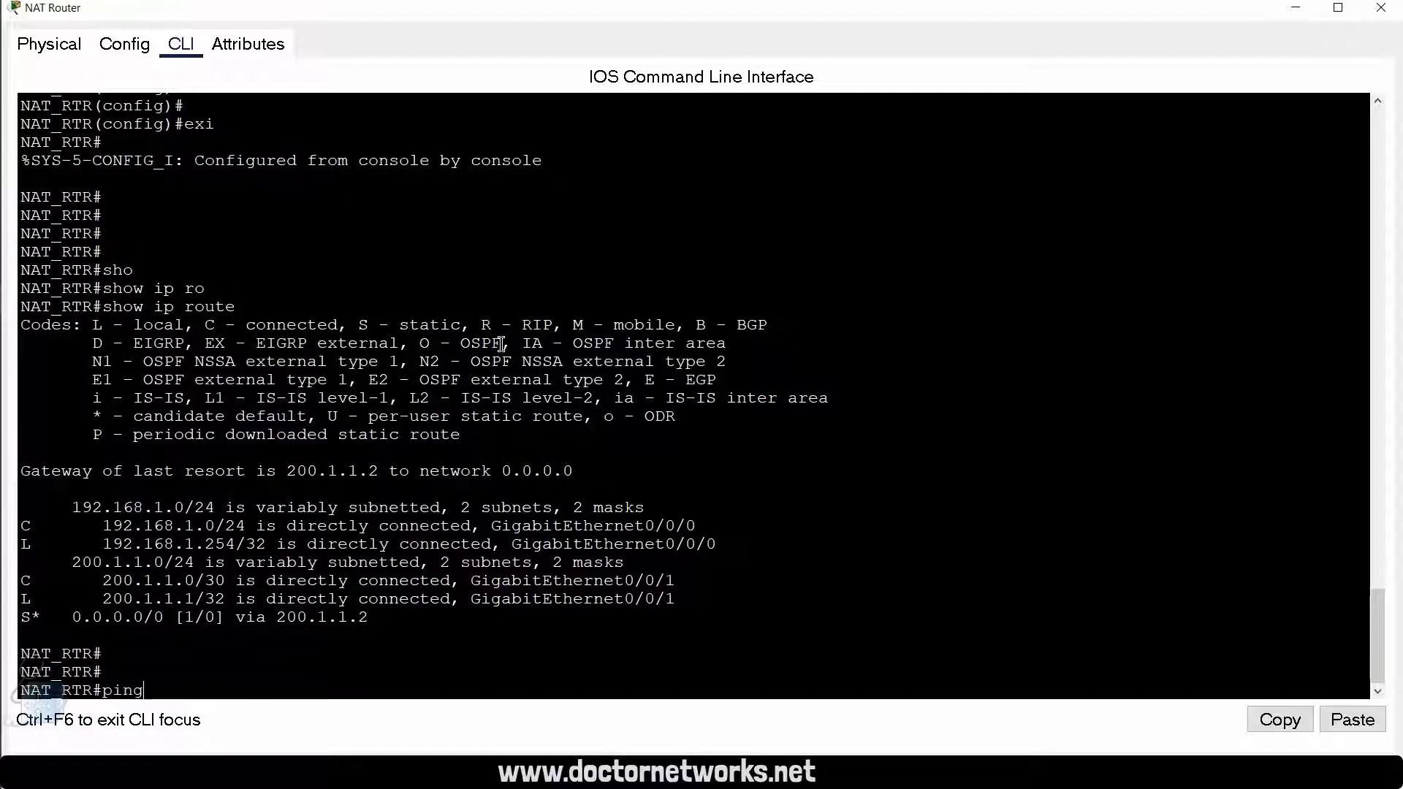
{"action": "type", "text": "182.10.10.1"}
{"action": "key", "text": "Return"}
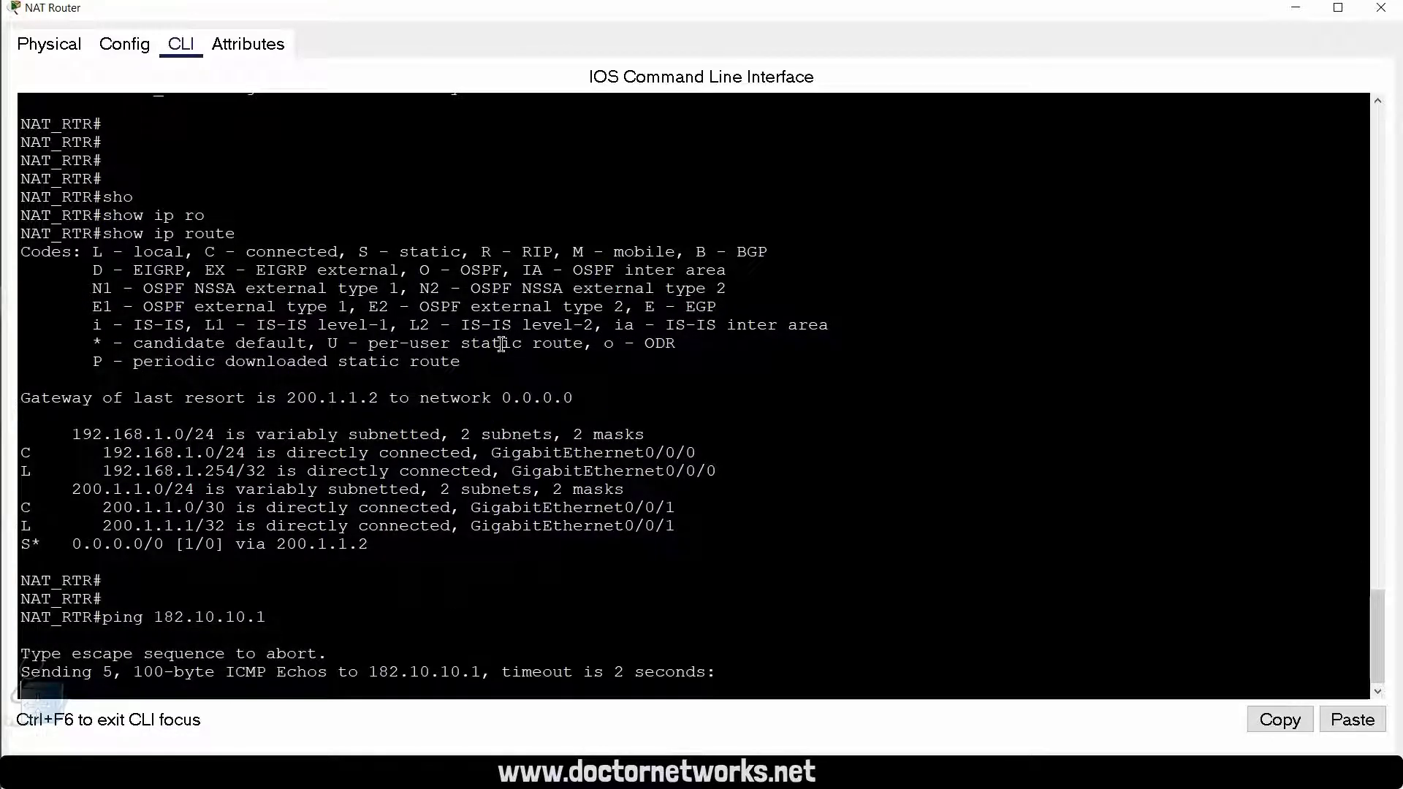
{"action": "key", "text": "Return"}
{"action": "key", "text": "Return"}
{"action": "key", "text": "Return"}
{"action": "key", "text": "Return"}
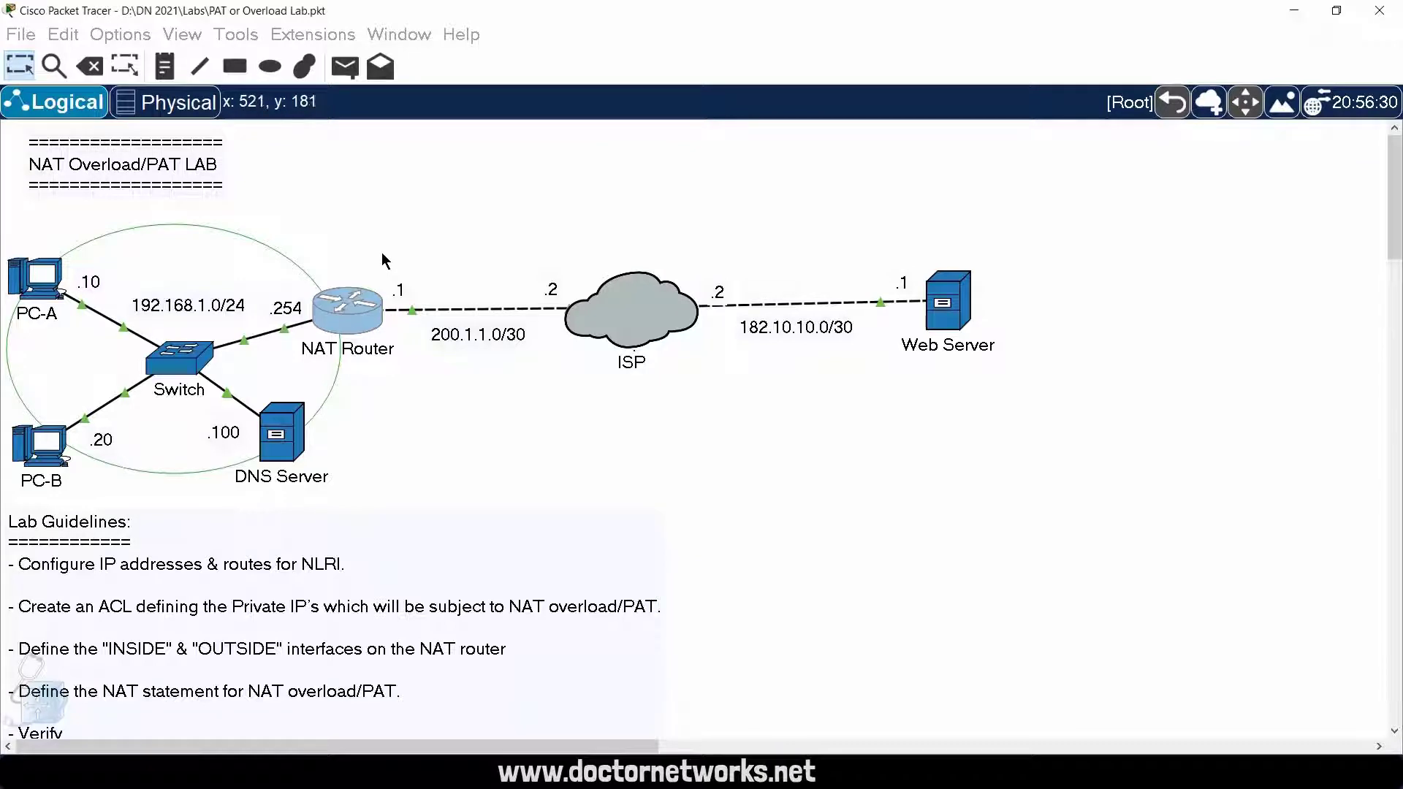
Step: Reopen the NAT Router's command line from the topology and enter global configuration mode
{"action": "left_click", "coordinate": [367, 311]}
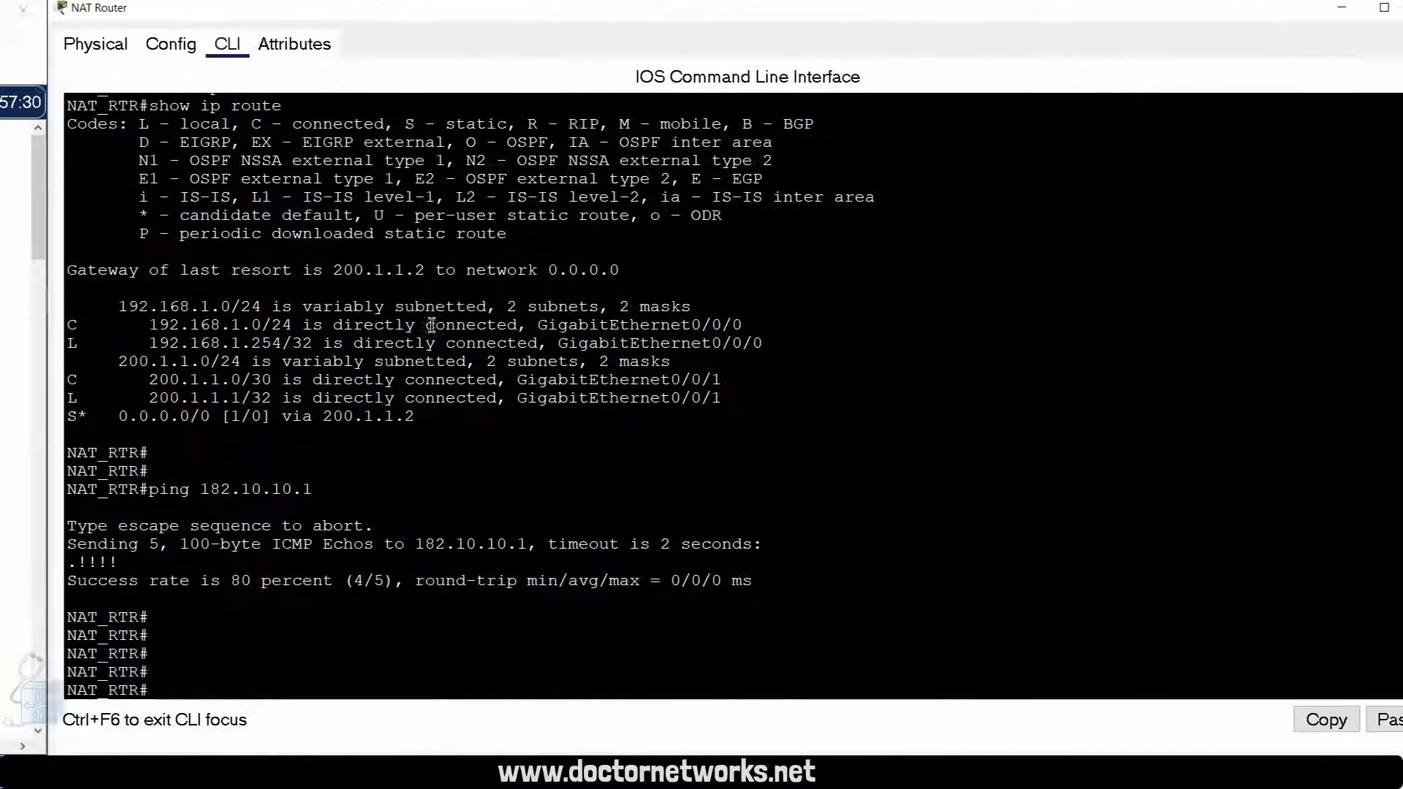
{"action": "double_click", "coordinate": [440, 307]}
{"action": "left_click", "coordinate": [519, 455]}
{"action": "key", "text": "Return"}
{"action": "key", "text": "Return"}
{"action": "key", "text": "Return"}
{"action": "key", "text": "Return"}
{"action": "key", "text": "Return"}
{"action": "key", "text": "Return"}
{"action": "key", "text": "Return"}
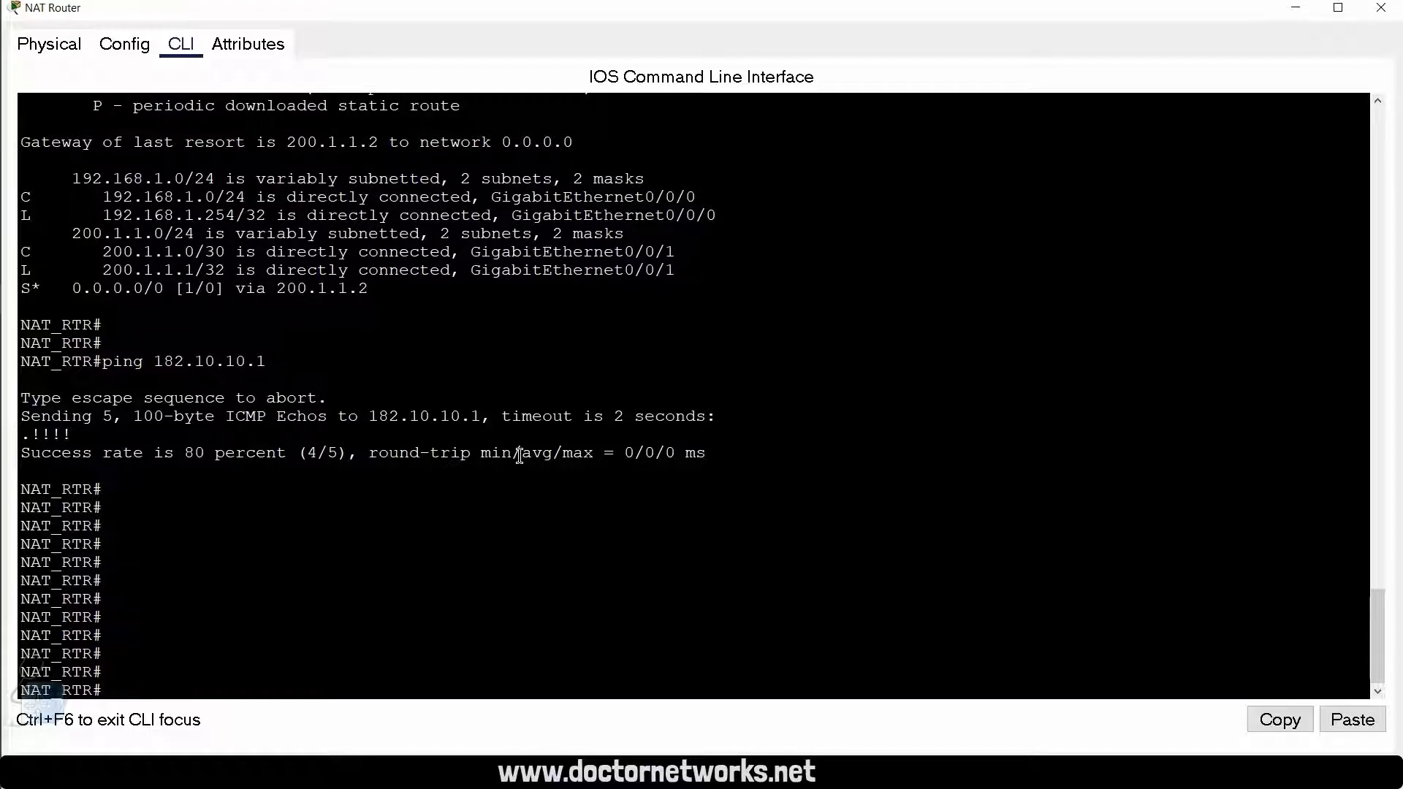
{"action": "key", "text": "Return"}
{"action": "key", "text": "Return"}
{"action": "key", "text": "Return"}
{"action": "key", "text": "Return"}
{"action": "key", "text": "Return"}
{"action": "key", "text": "Return"}
{"action": "key", "text": "Return"}
{"action": "key", "text": "Return"}
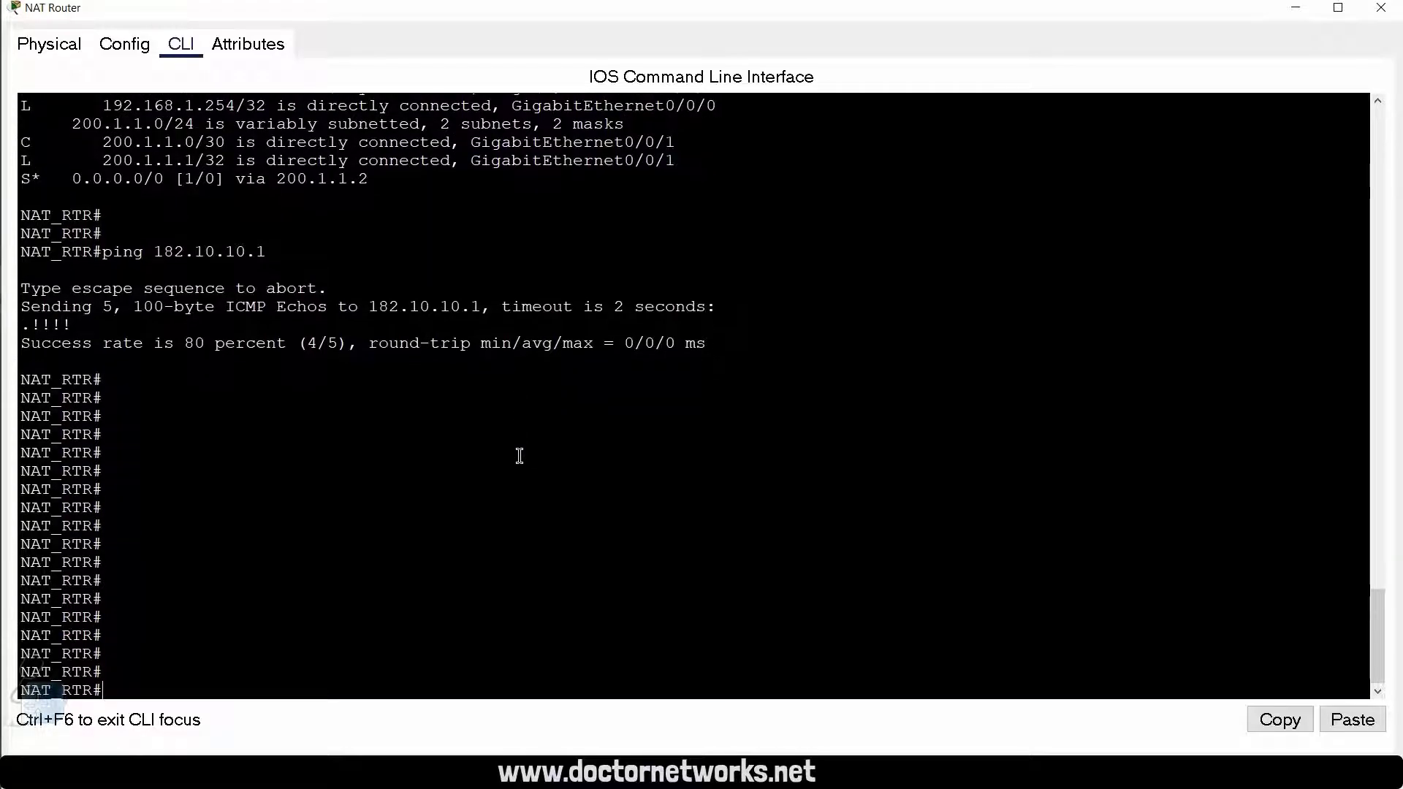
{"action": "type", "text": "conf t"}
{"action": "key", "text": "Return"}
{"action": "key", "text": "Return"}
{"action": "key", "text": "Return"}
{"action": "key", "text": "Return"}
{"action": "key", "text": "Return"}
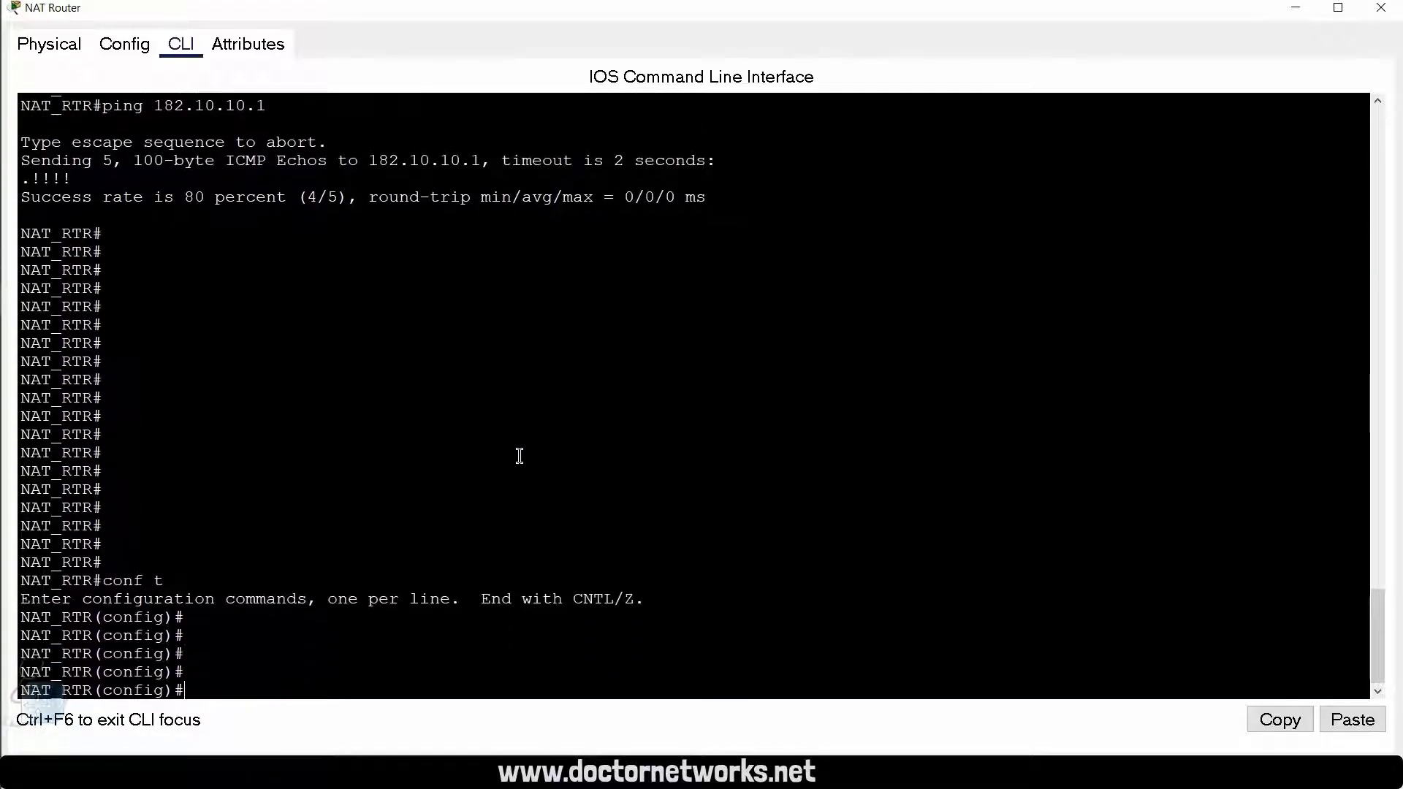
Step: Create an extended IP access list named INTERNET, consulting the command help for the list type and name options
{"action": "type", "text": "ip acce"}
{"action": "key", "text": "Tab"}
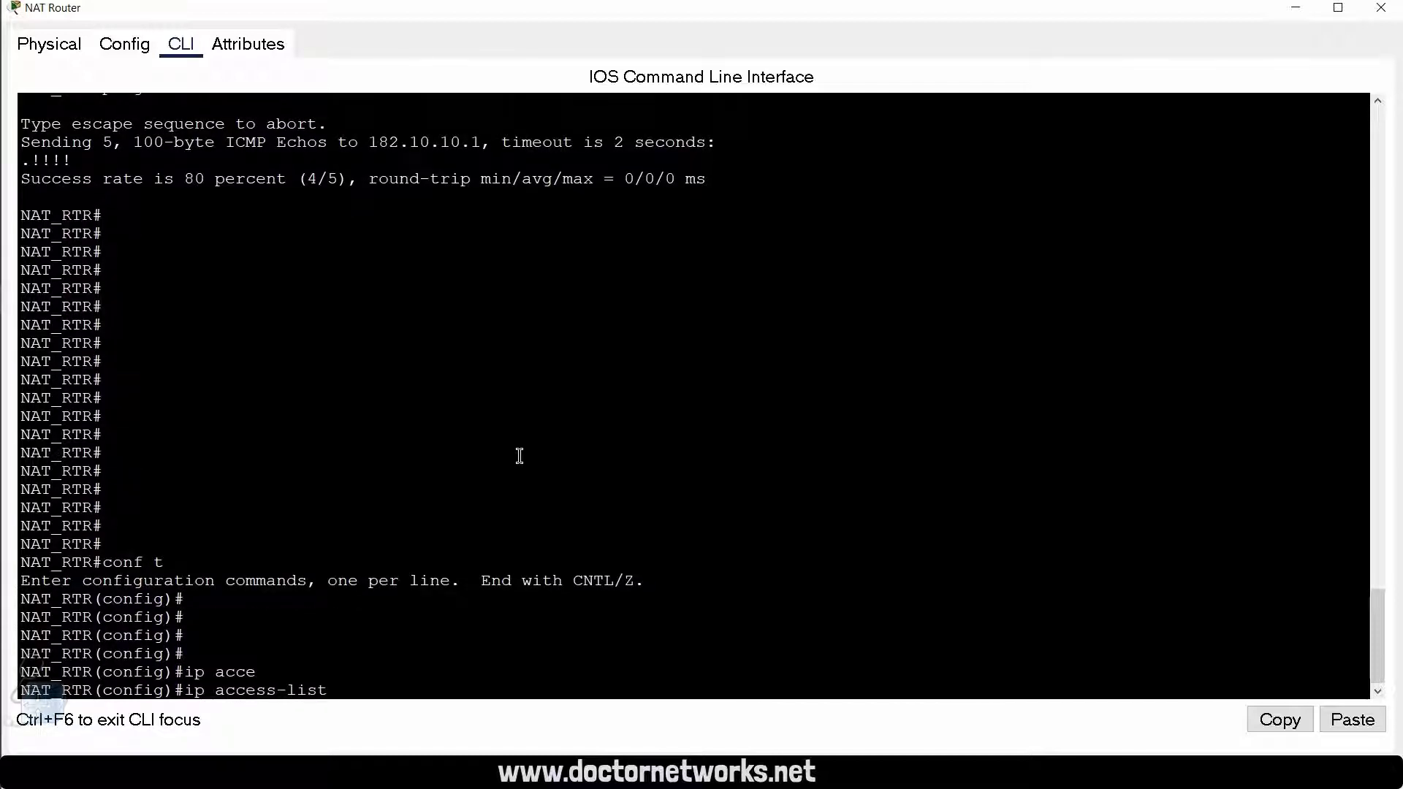
{"action": "type", "text": "n"}
{"action": "key", "text": "BackSpace"}
{"action": "type", "text": "?"}
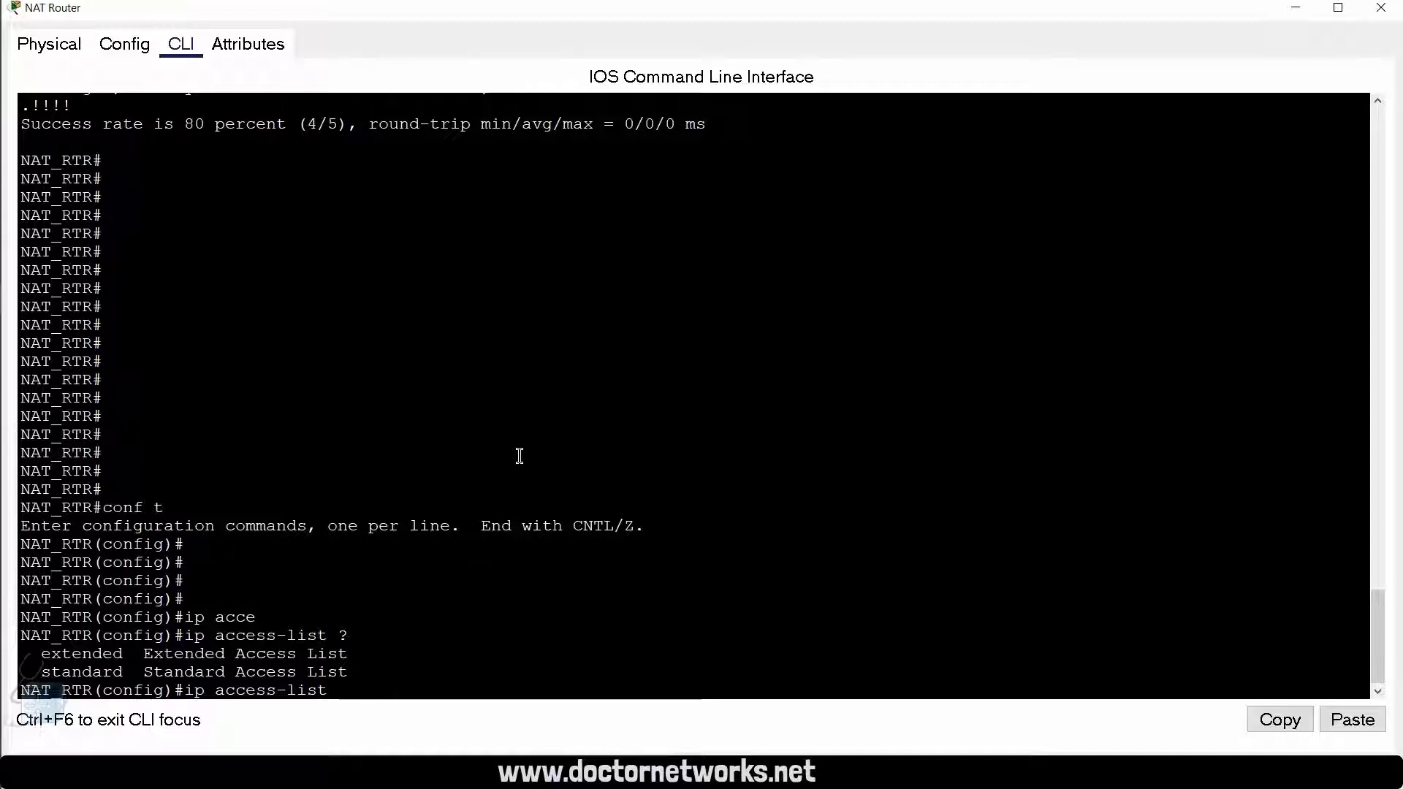
{"action": "type", "text": "ex"}
{"action": "key", "text": "Tab"}
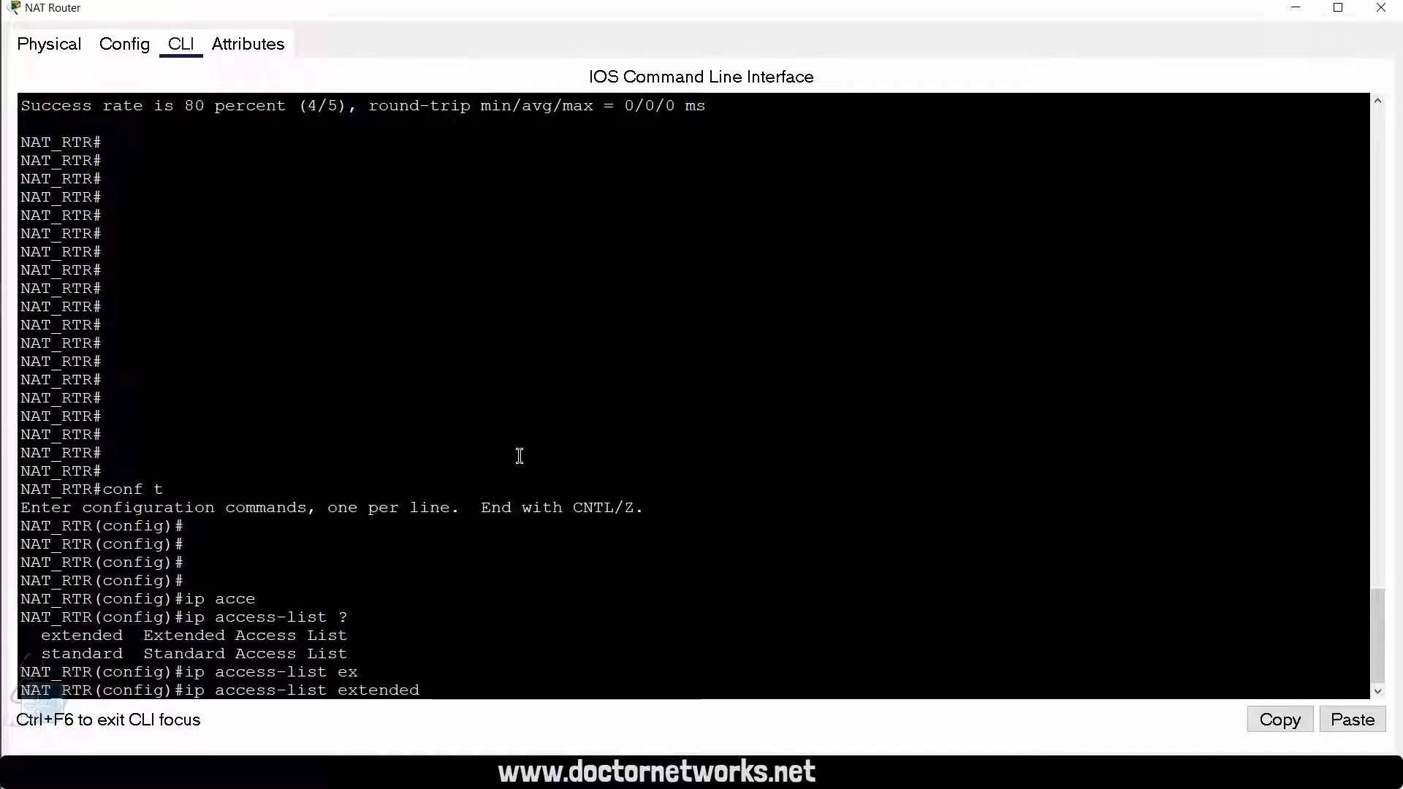
{"action": "type", "text": "?"}
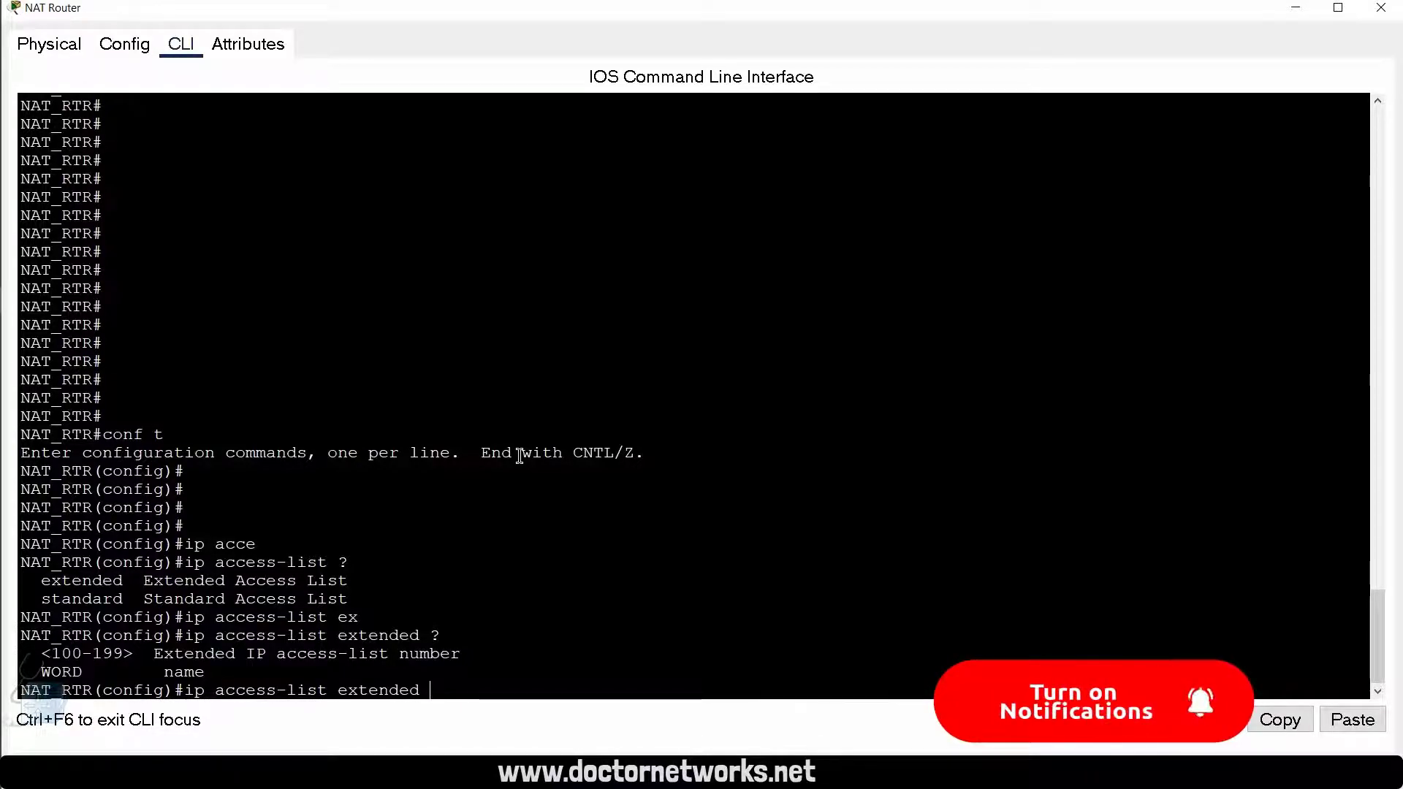
{"action": "type", "text": "INTERNET"}
{"action": "key", "text": "Return"}
{"action": "key", "text": "Return"}
{"action": "key", "text": "Return"}
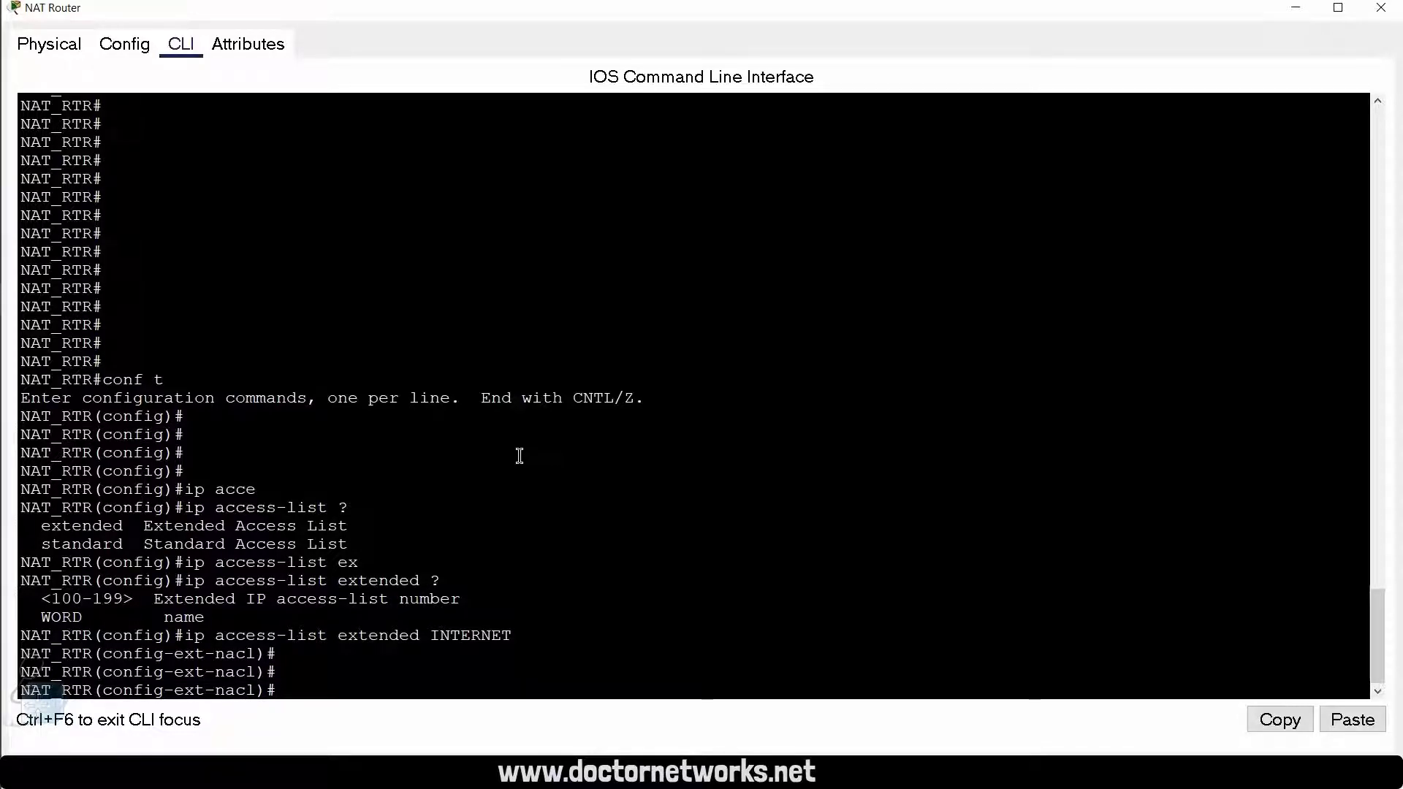
Step: Start a permit entry for the ip protocol in the INTERNET access list, consulting the command help for protocol and source options
{"action": "type", "text": "per"}
{"action": "key", "text": "Tab"}
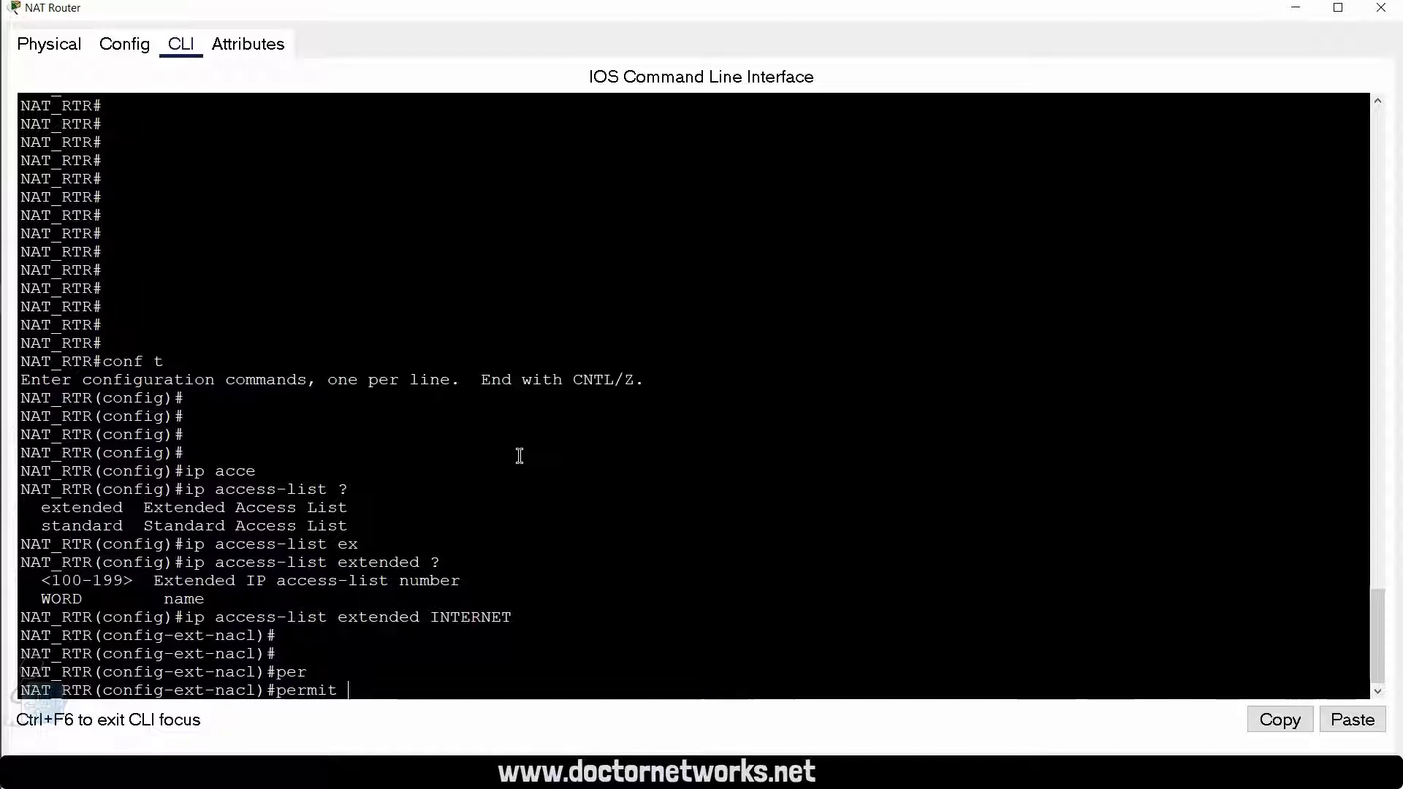
{"action": "type", "text": "ip"}
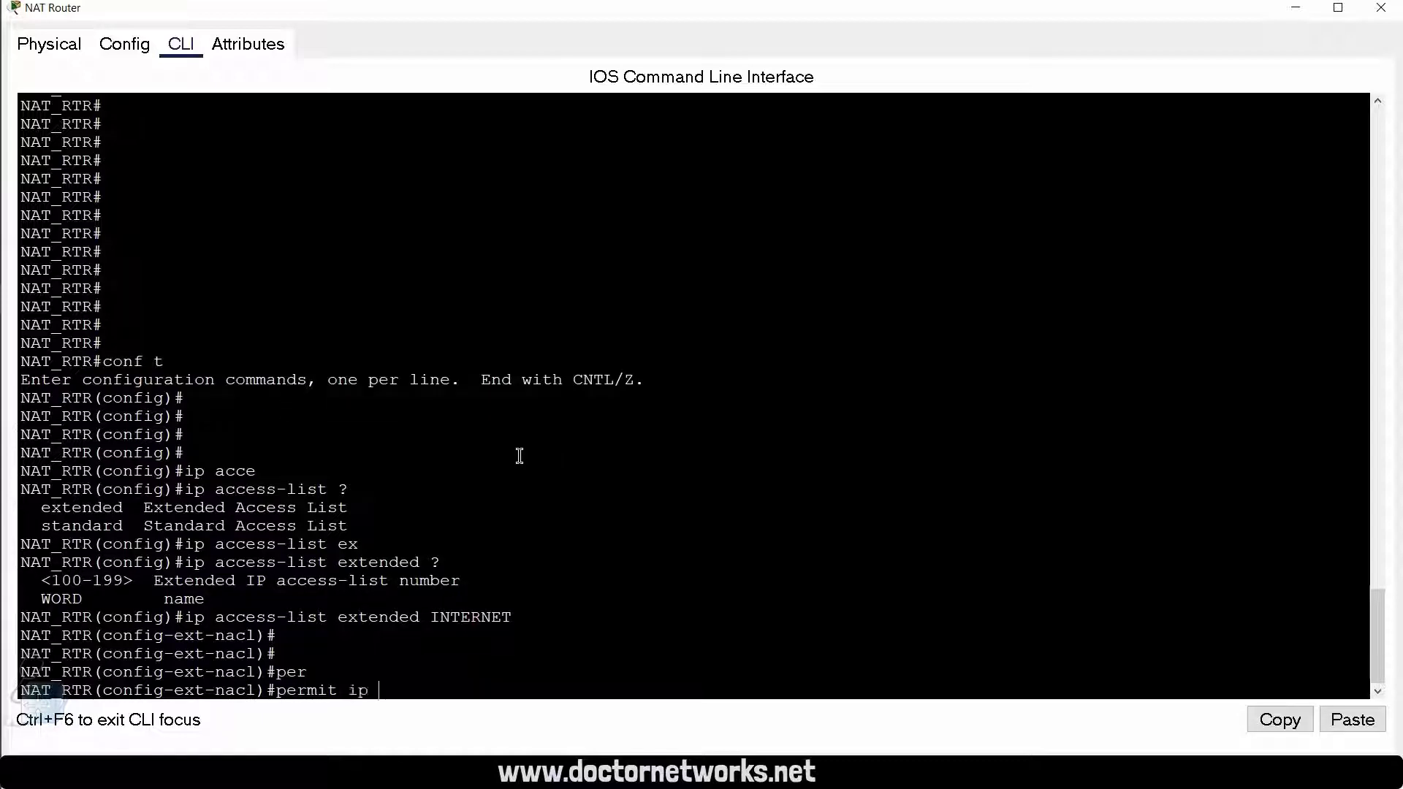
{"action": "key", "text": "BackSpace"}
{"action": "key", "text": "BackSpace"}
{"action": "key", "text": "BackSpace"}
{"action": "type", "text": "?"}
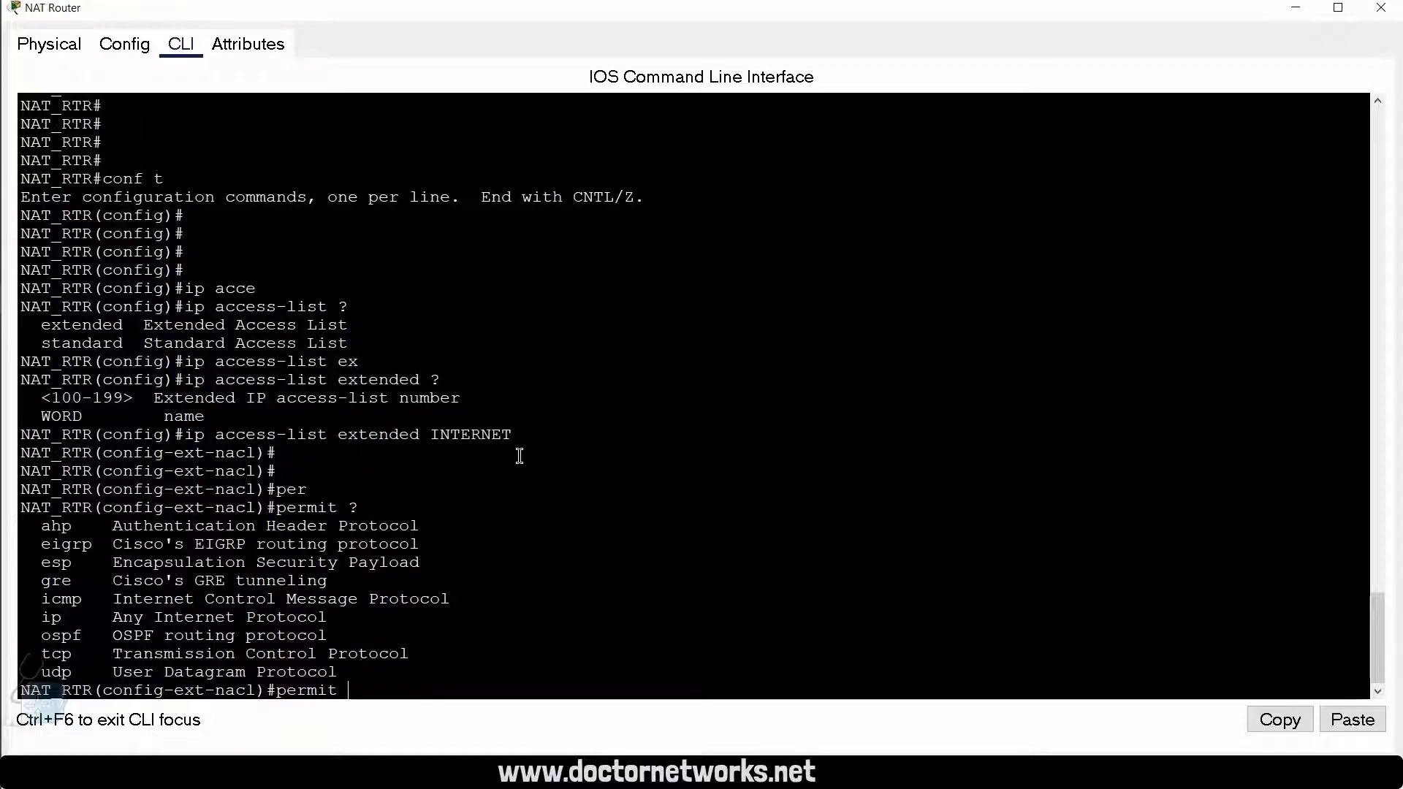
{"action": "type", "text": "ip ?"}
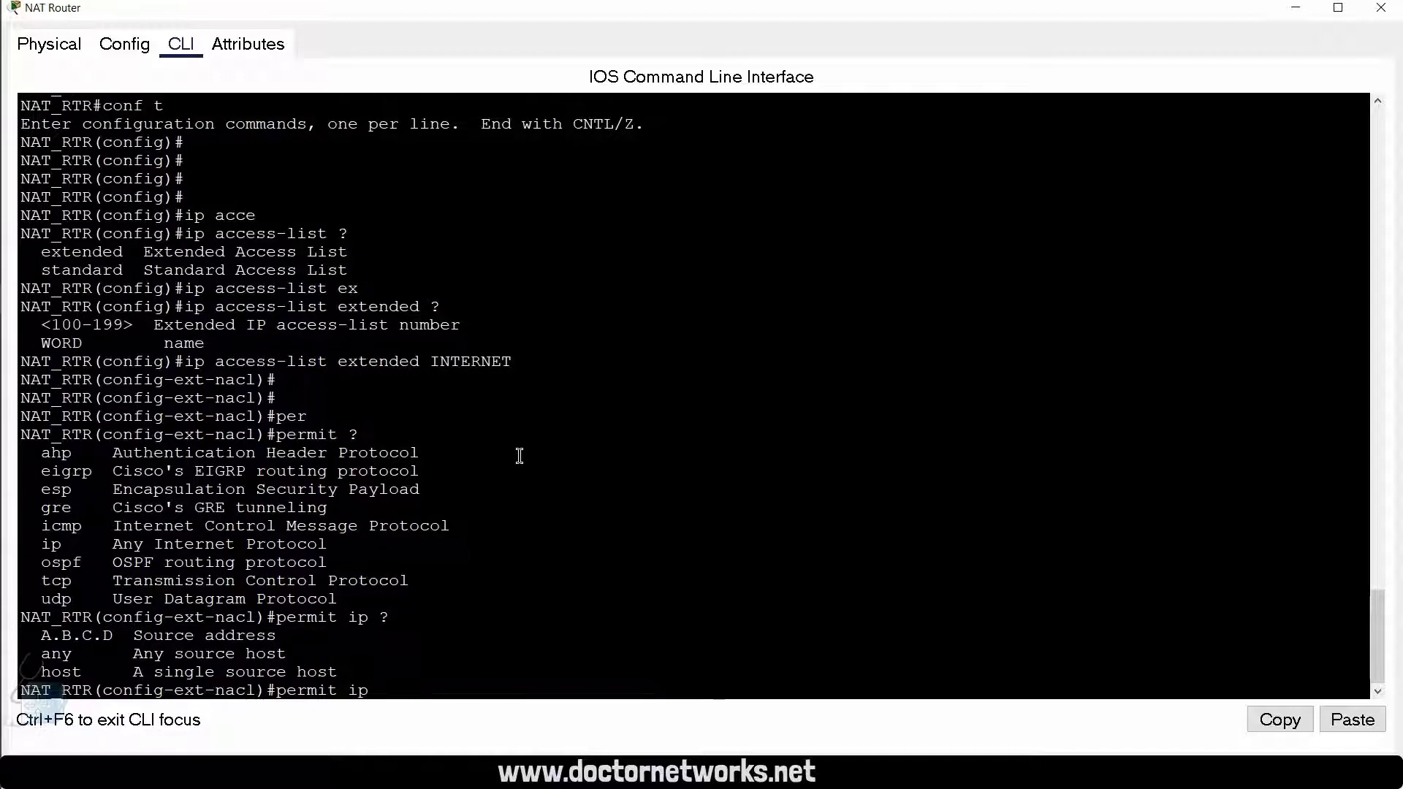
Step: Complete the permit entry with source 192.168.1.0, wildcard 0.0.0.255 and destination any, consulting the help for destination options
{"action": "type", "text": "192.168.1.0"}
{"action": "type", "text": "0.0.0."}
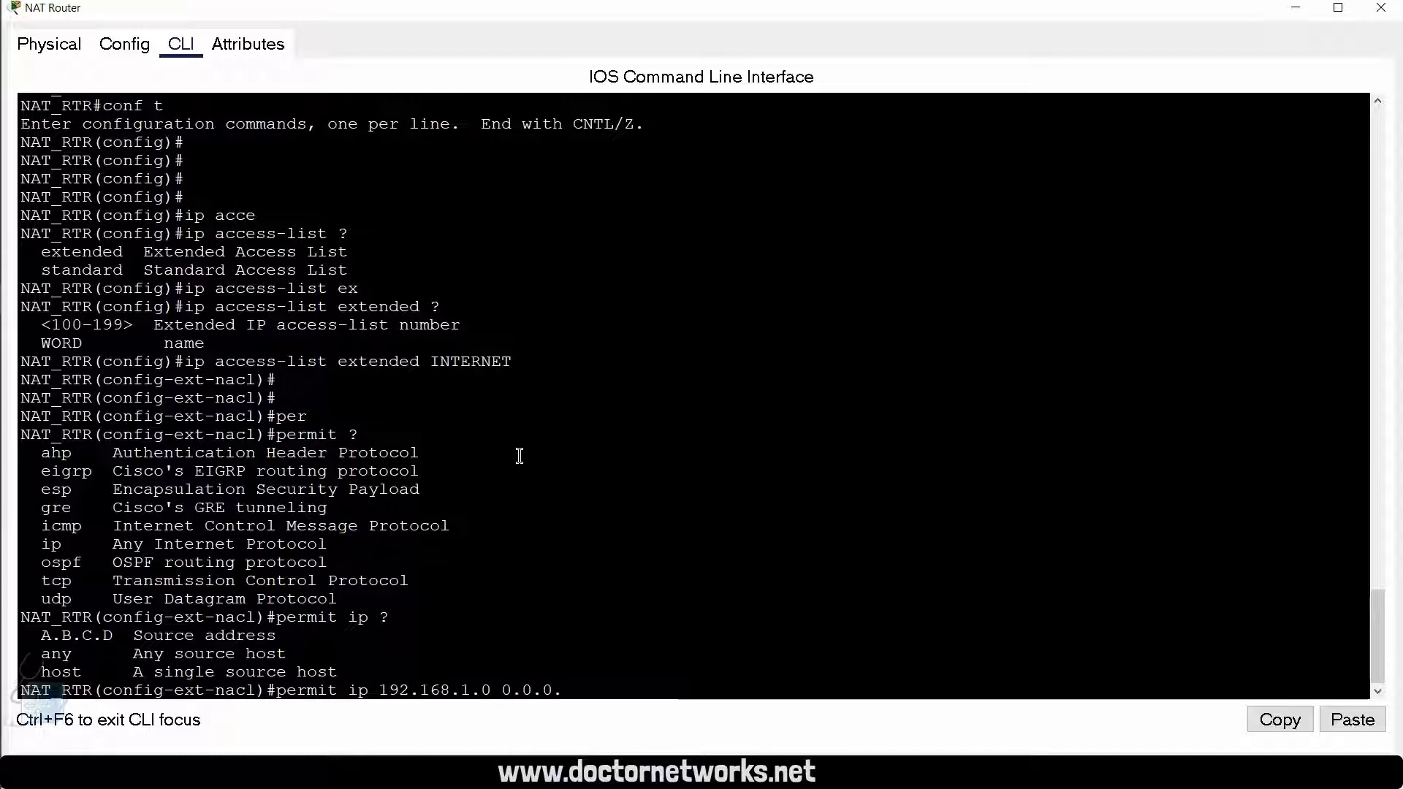
{"action": "type", "text": "255 "}
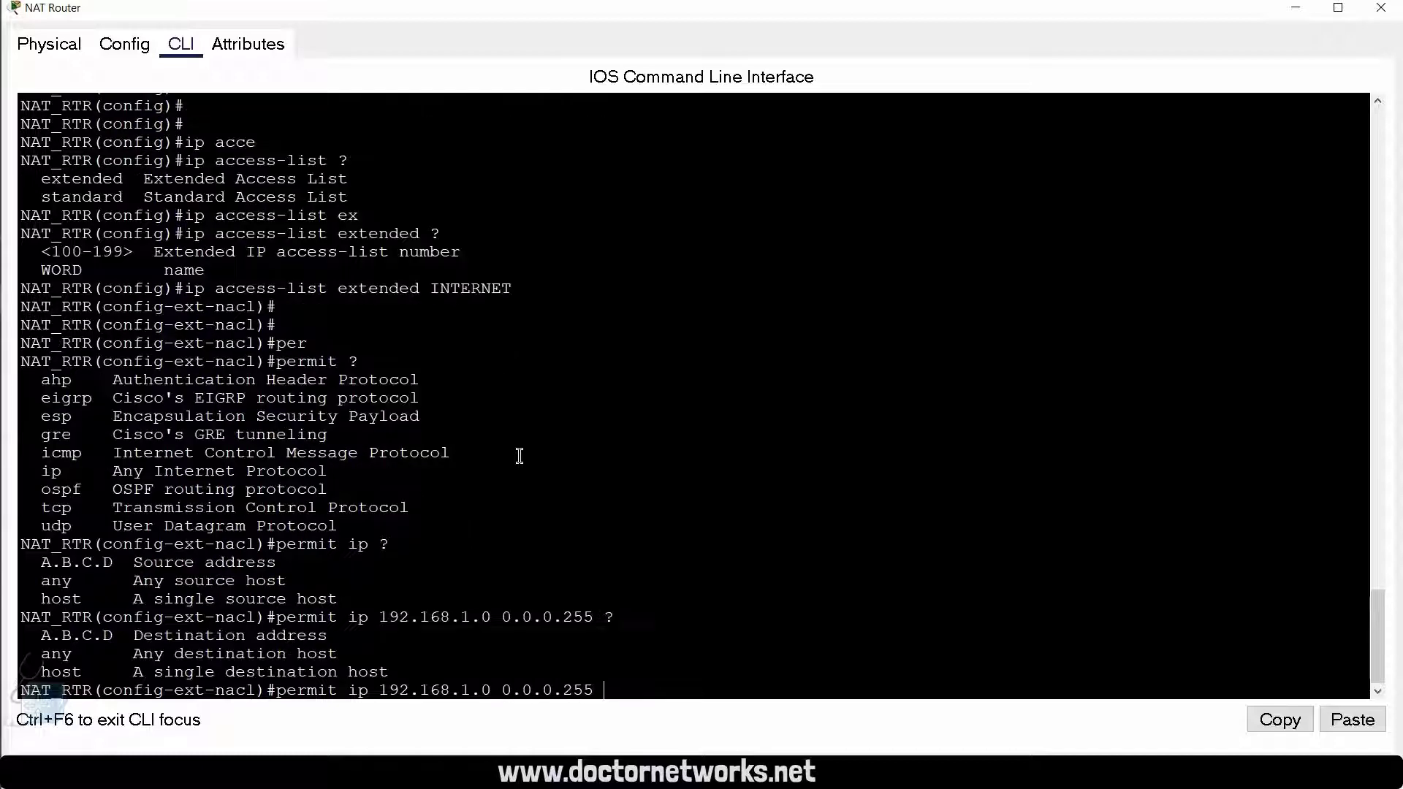
{"action": "type", "text": "?an"}
{"action": "key", "text": "Tab"}
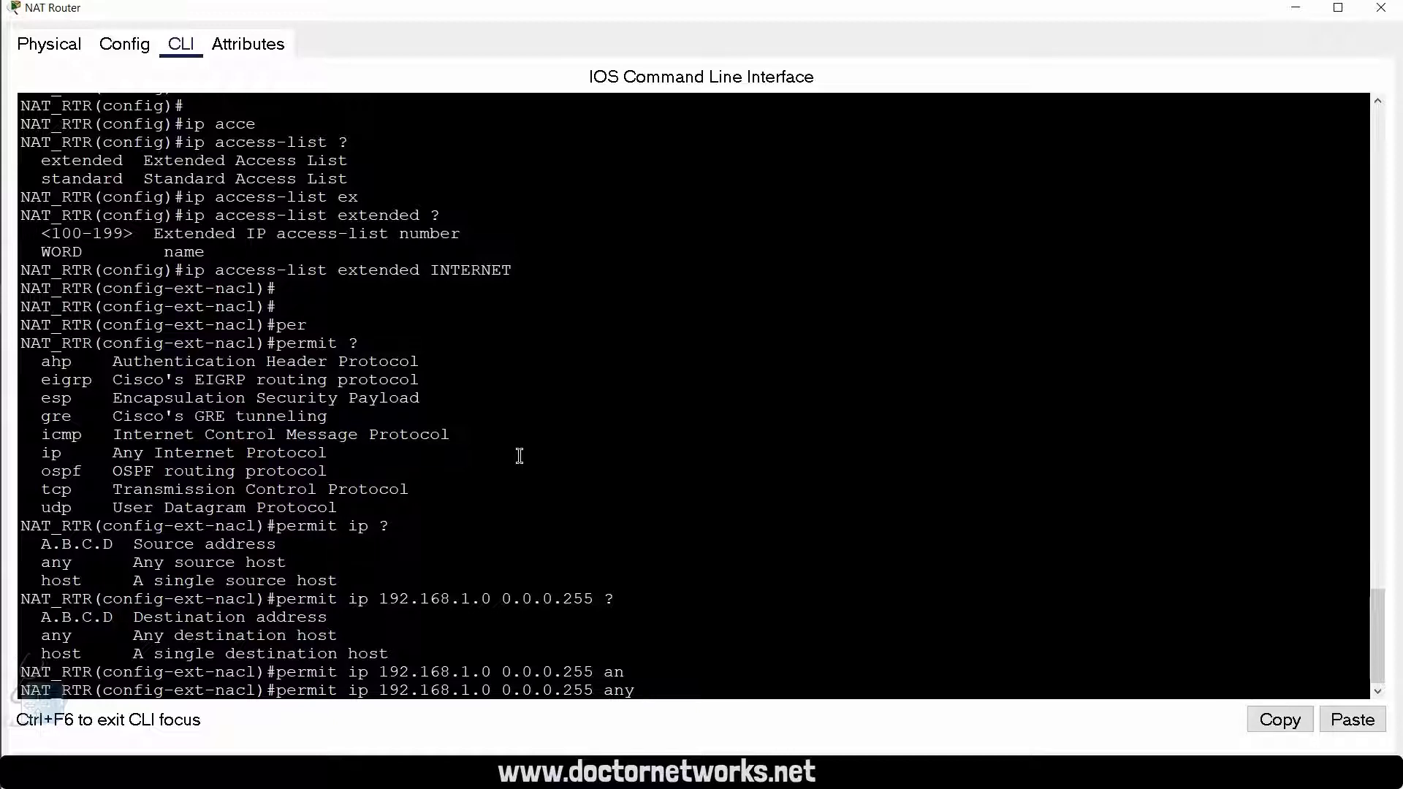
{"action": "key", "text": "Return"}
{"action": "key", "text": "Return"}
{"action": "key", "text": "Return"}
{"action": "key", "text": "Return"}
{"action": "key", "text": "Return"}
{"action": "key", "text": "Return"}
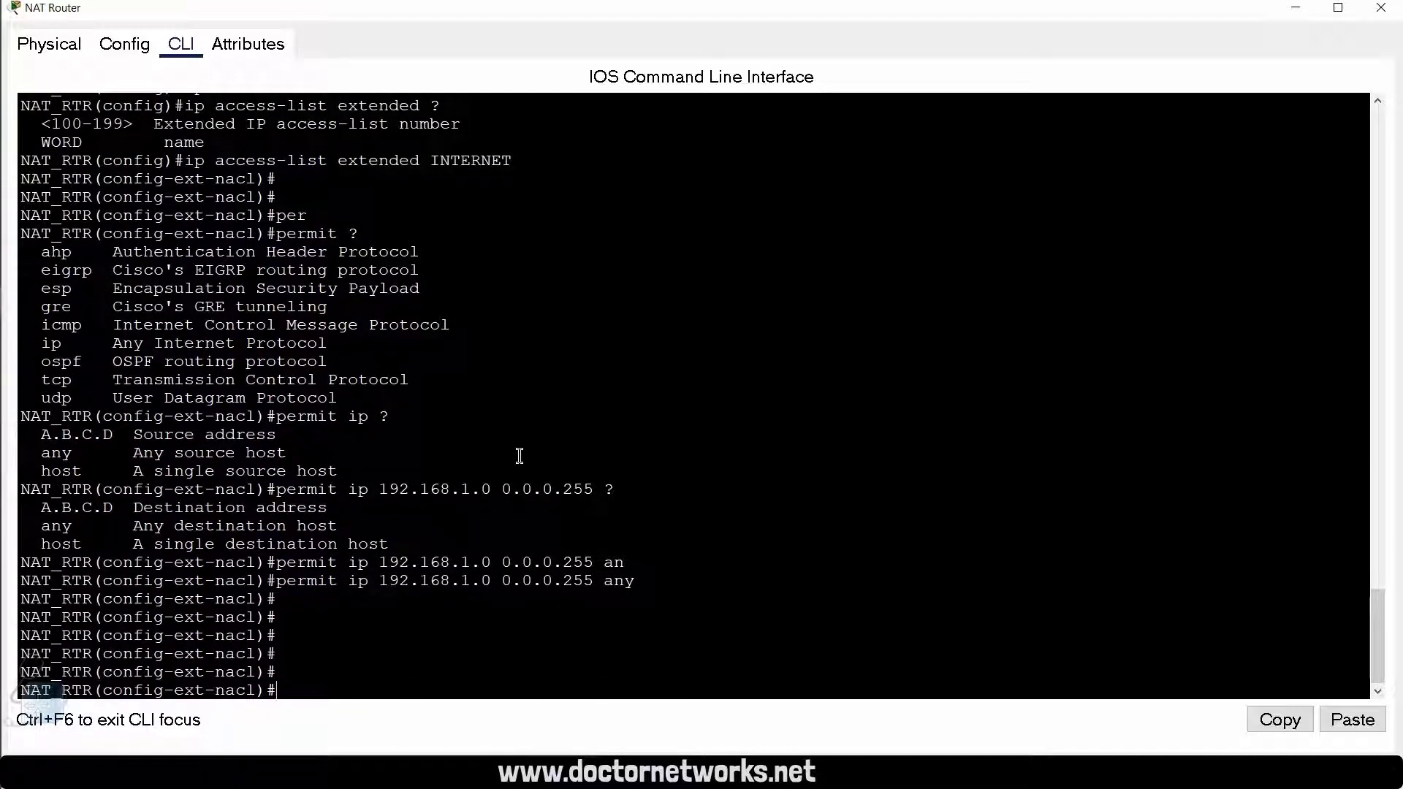
Step: Add a deny ip any any entry to the INTERNET access list
{"action": "type", "text": "ny"}
{"action": "key", "text": "Tab"}
{"action": "type", "text": "ip an"}
{"action": "key", "text": "Tab"}
{"action": "type", "text": "an"}
{"action": "key", "text": "Tab"}
{"action": "key", "text": "Return"}
Step: Exit to privileged EXEC mode and display the router's IP access lists
{"action": "key", "text": "Return"}
{"action": "key", "text": "Return"}
{"action": "type", "text": "exi"}
{"action": "key", "text": "Return"}
{"action": "key", "text": "Return"}
{"action": "type", "text": "exi"}
{"action": "key", "text": "Return"}
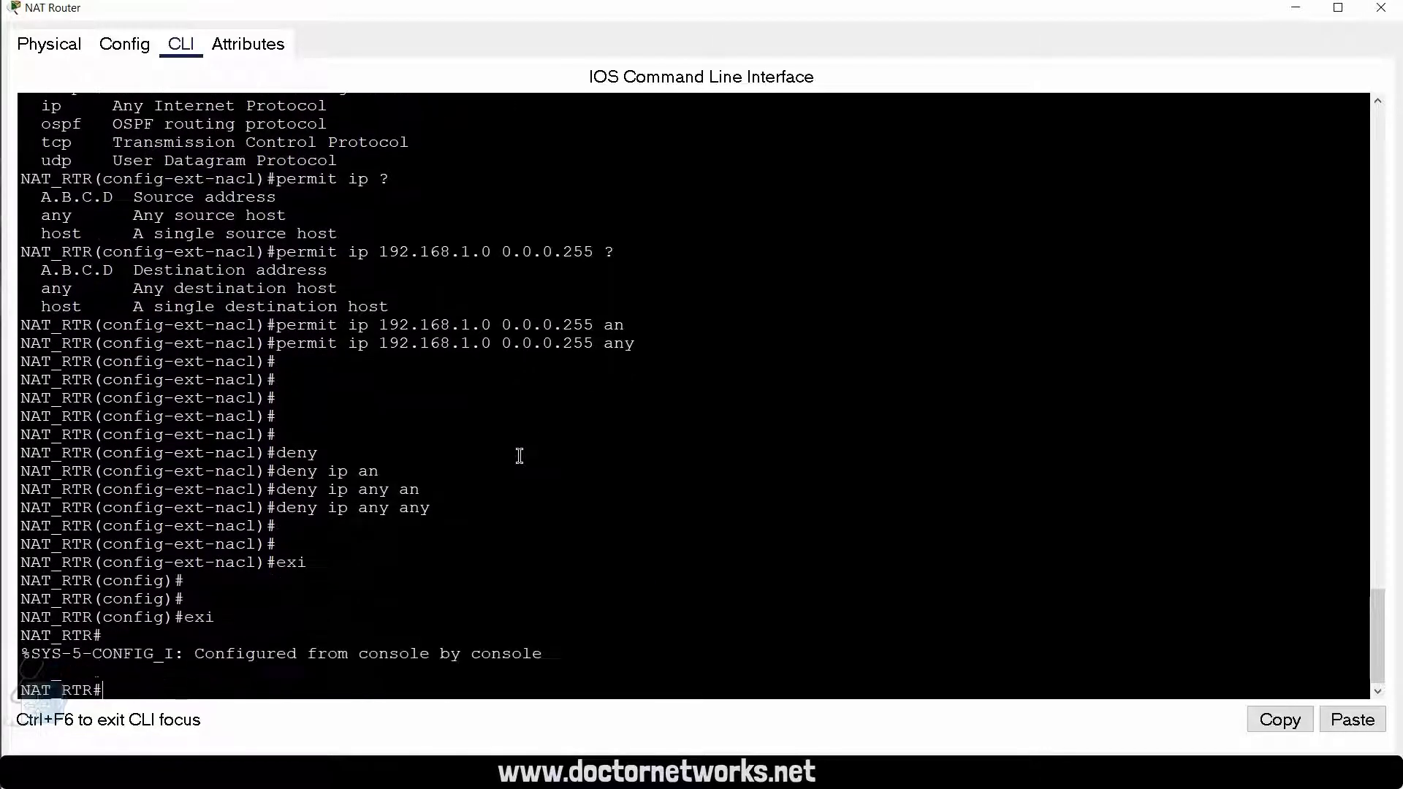
{"action": "key", "text": "Return"}
{"action": "key", "text": "Return"}
{"action": "type", "text": "sho"}
{"action": "key", "text": "Tab"}
{"action": "type", "text": "ip acce"}
{"action": "key", "text": "Tab"}
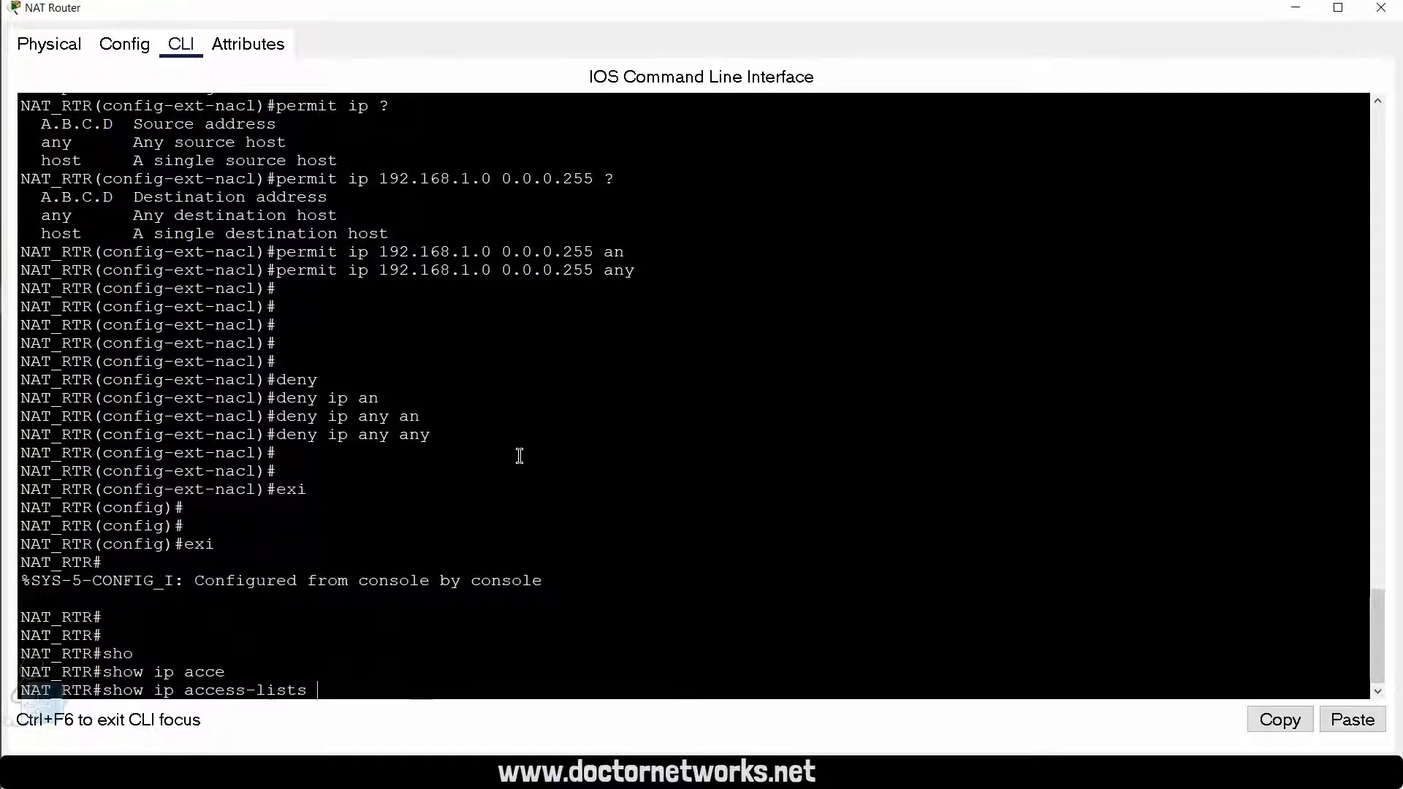
{"action": "key", "text": "Return"}
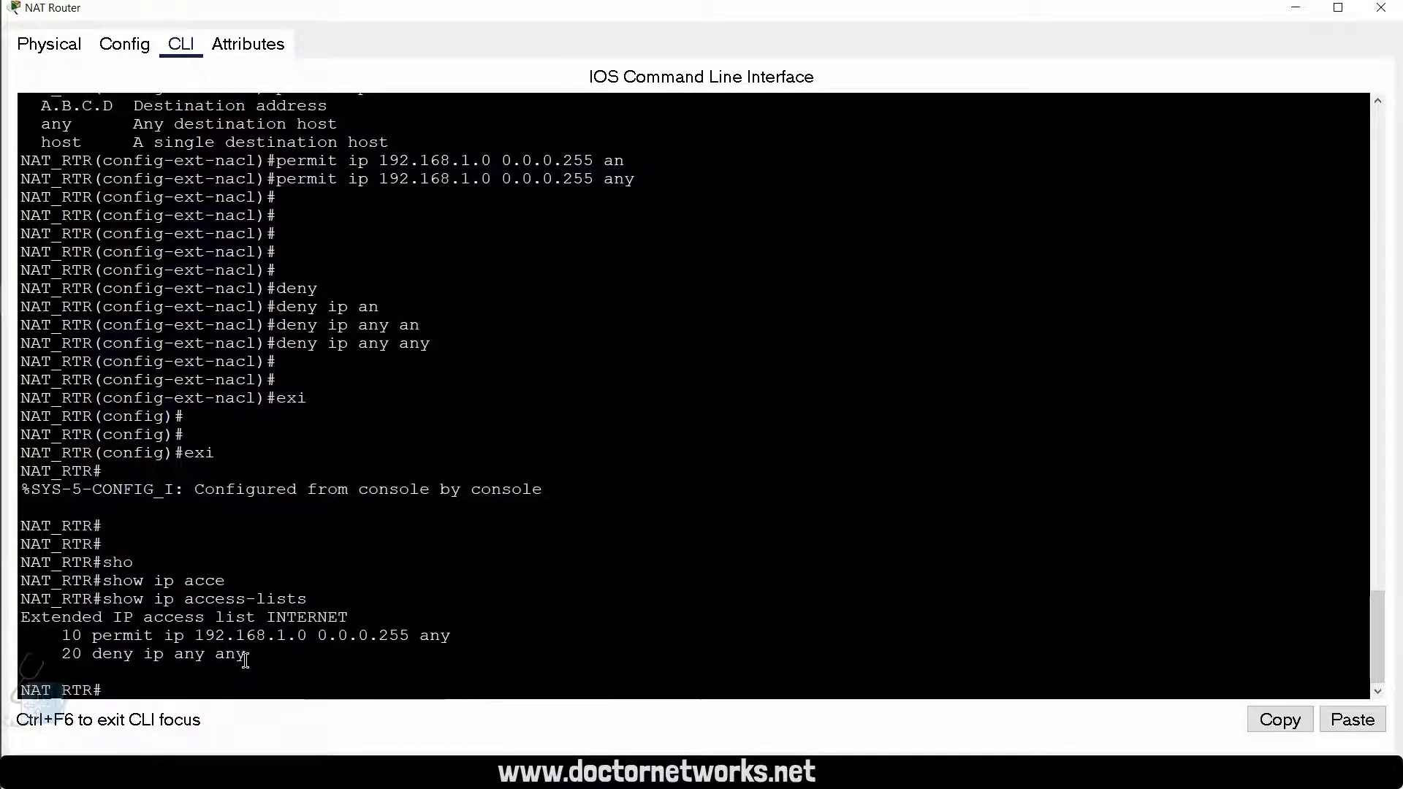
Step: Review the permit and deny entries of the INTERNET access list by highlighting each line of the output
{"action": "left_click_drag", "start_coordinate": [247, 655], "coordinate": [65, 643]}
{"action": "left_click", "coordinate": [495, 592]}
{"action": "left_click_drag", "start_coordinate": [453, 636], "coordinate": [84, 627]}
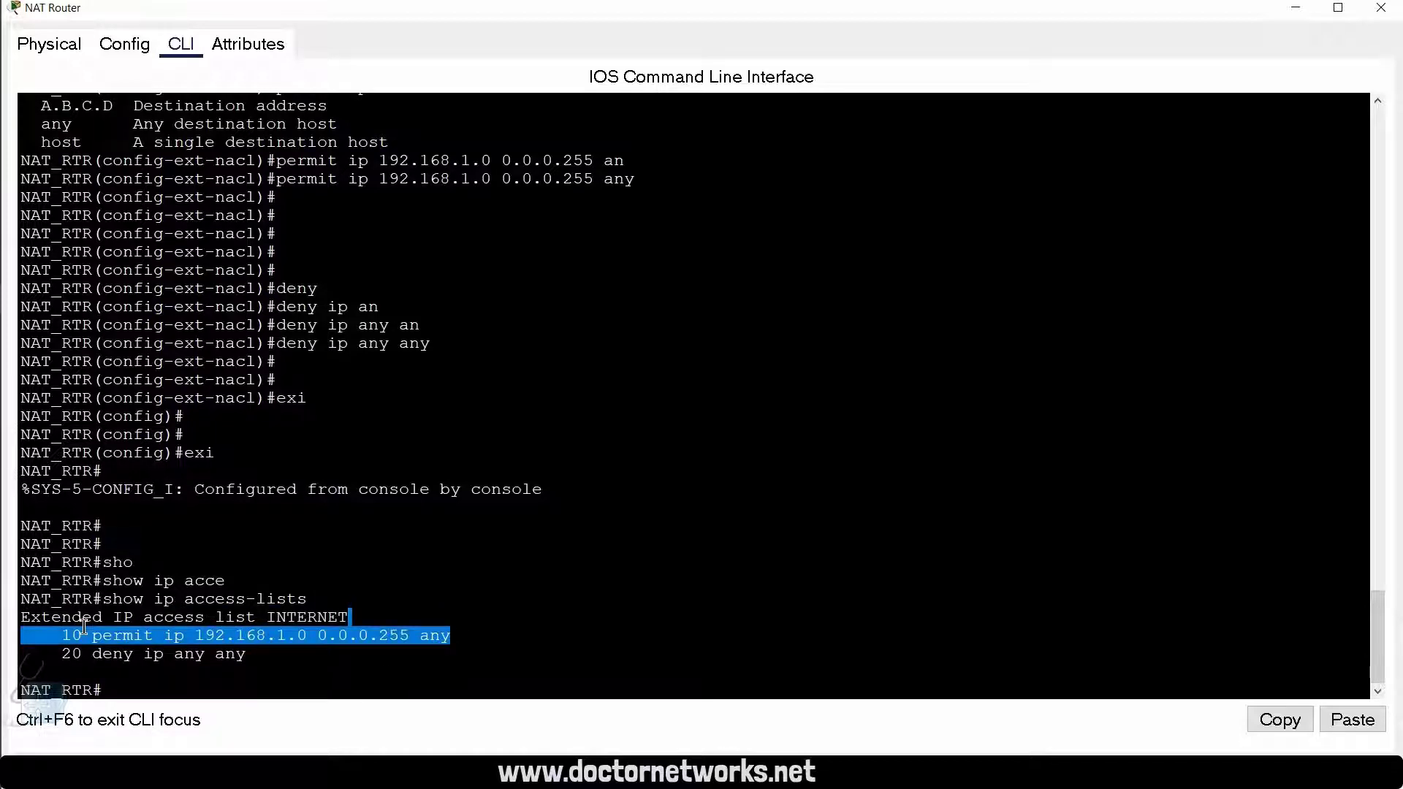
{"action": "left_click_drag", "start_coordinate": [249, 655], "coordinate": [65, 656]}
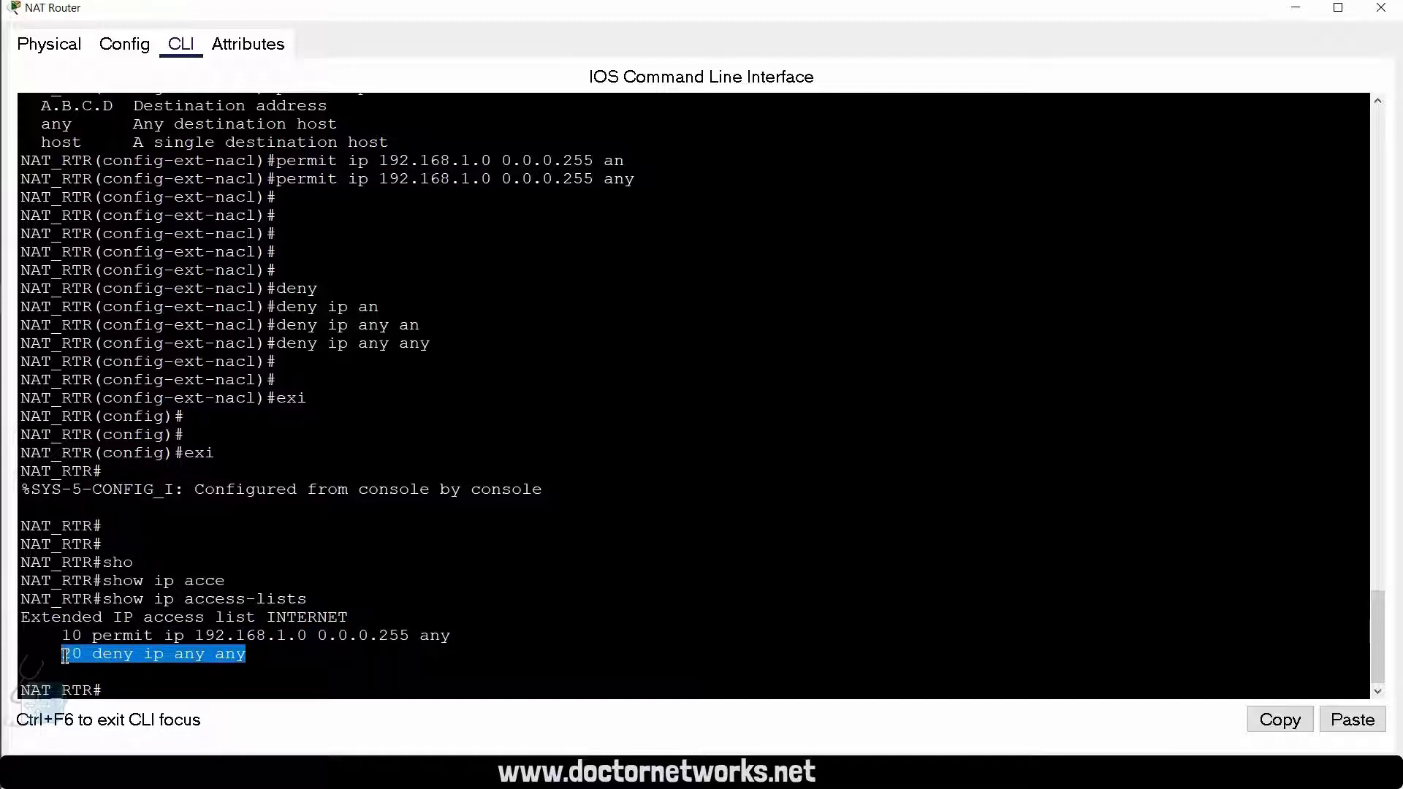
{"action": "left_click", "coordinate": [119, 687]}
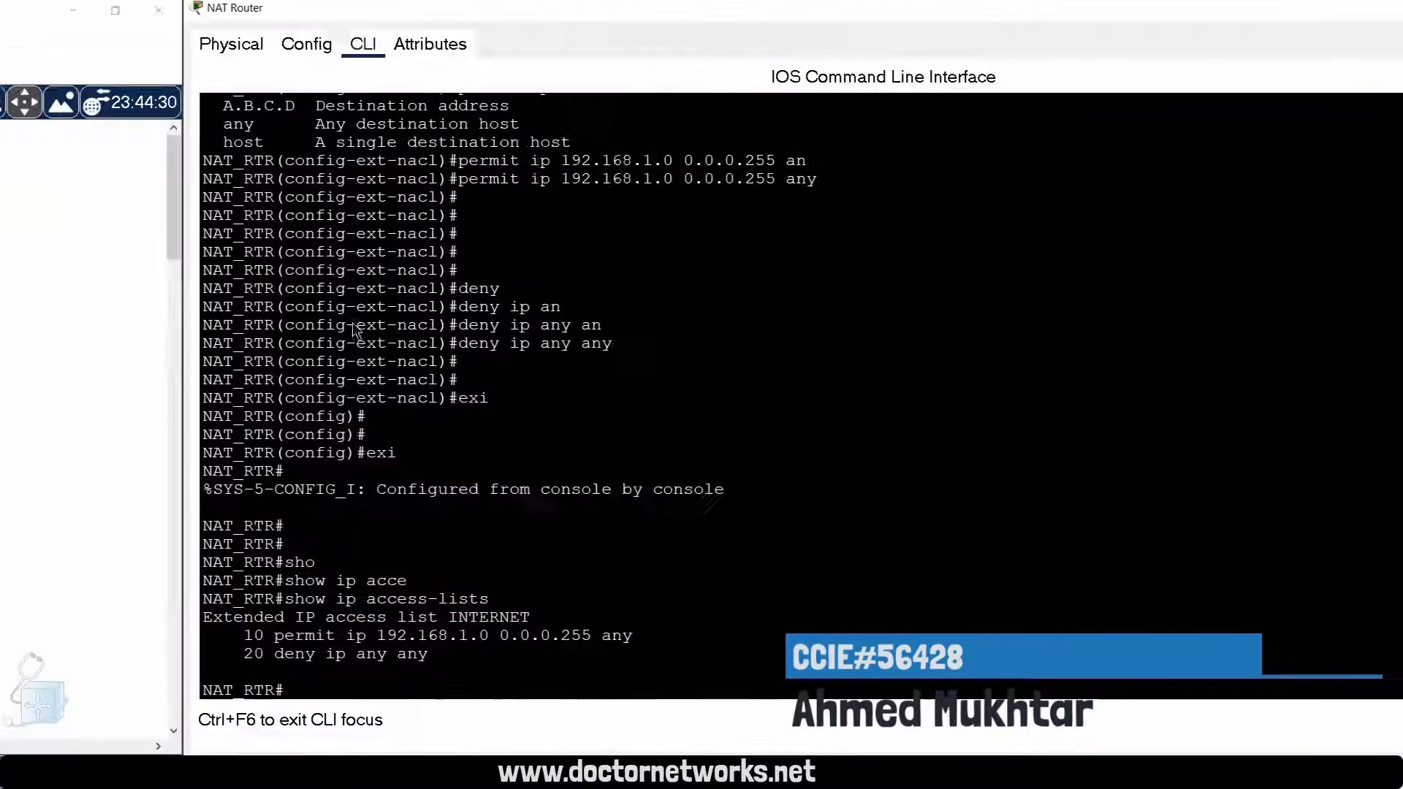
Step: Reopen the NAT Router's command line from the topology and enter global configuration mode
{"action": "left_click", "coordinate": [354, 322]}
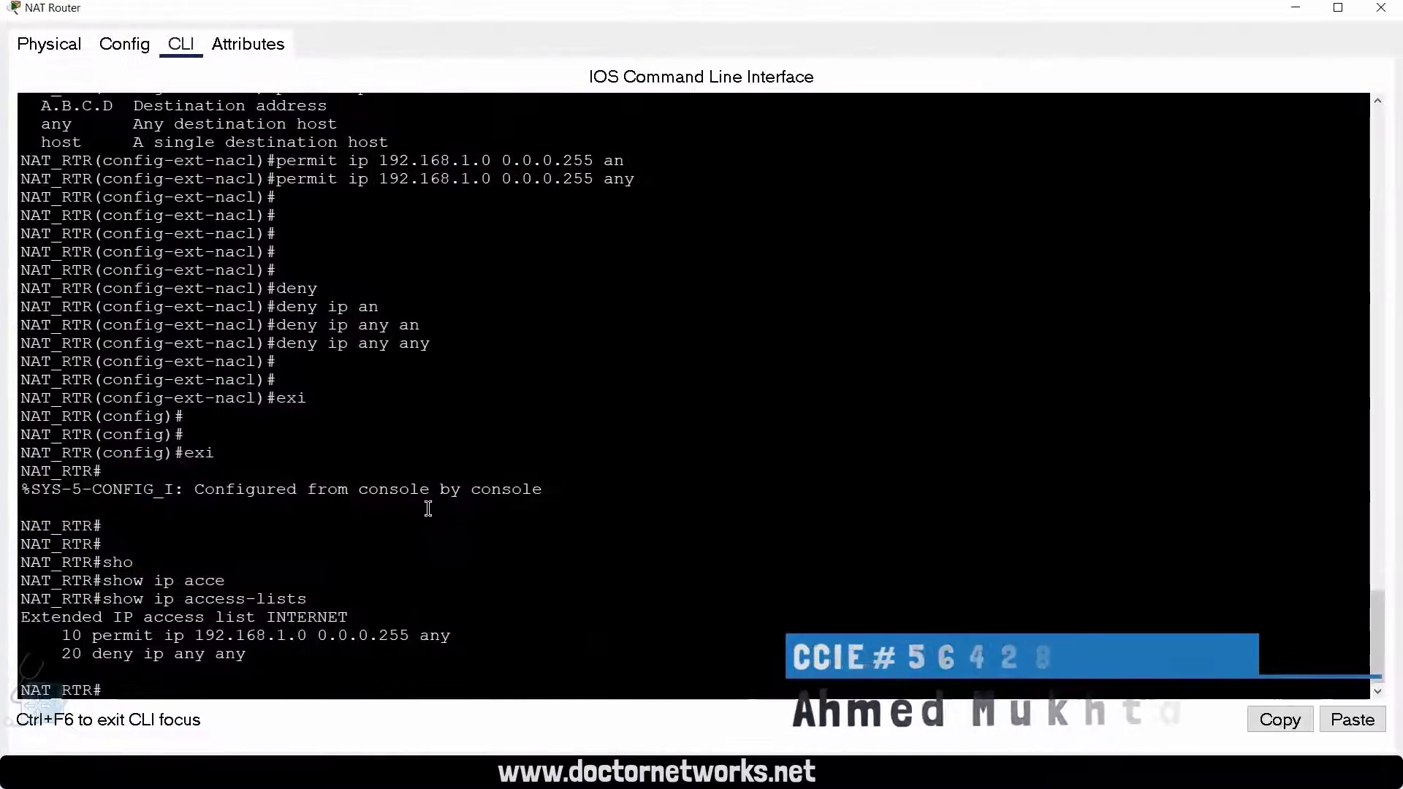
{"action": "key", "text": "Return"}
{"action": "key", "text": "Return"}
{"action": "key", "text": "Return"}
{"action": "key", "text": "Return"}
{"action": "type", "text": "conf t"}
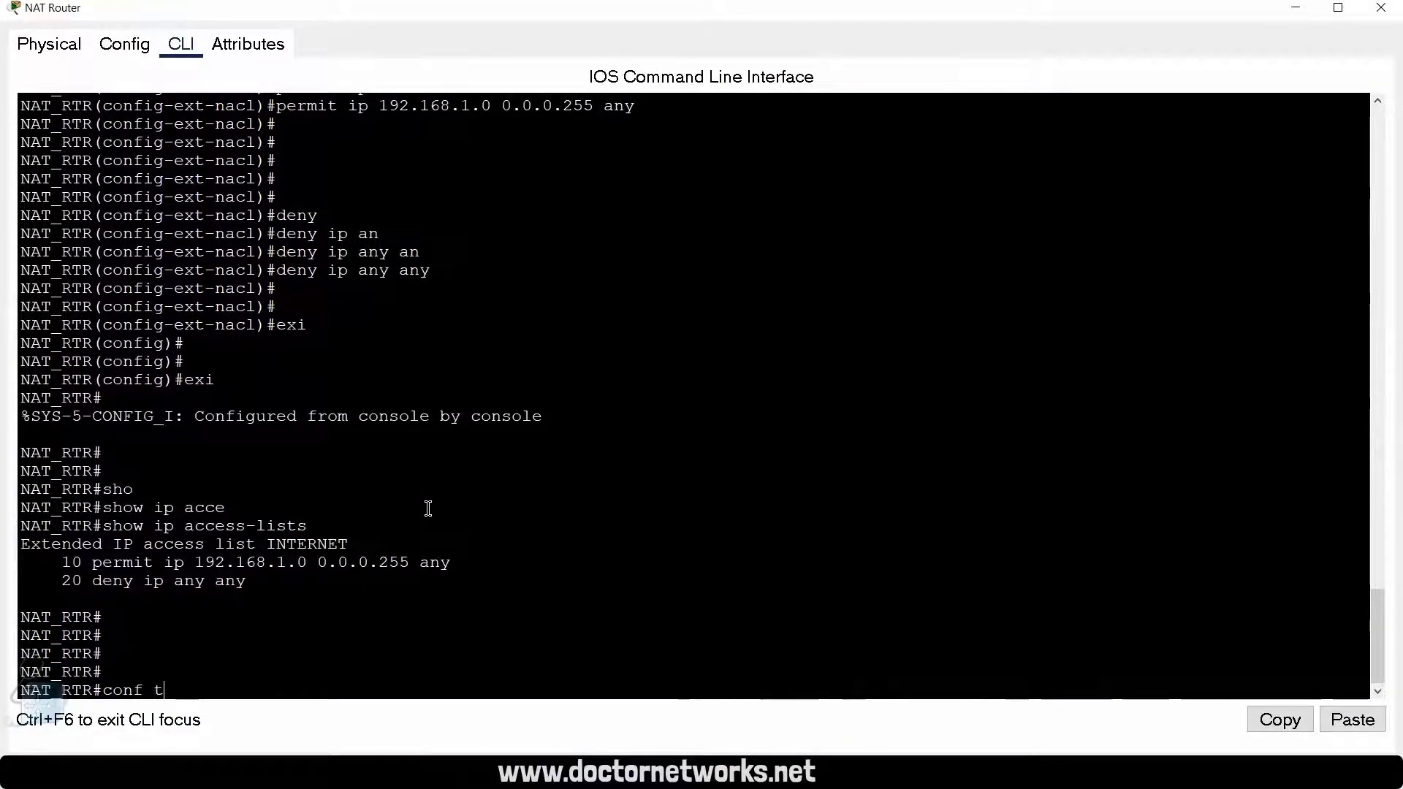
{"action": "key", "text": "Return"}
{"action": "key", "text": "Return"}
{"action": "key", "text": "Return"}
{"action": "key", "text": "Return"}
{"action": "key", "text": "Return"}
{"action": "key", "text": "Return"}
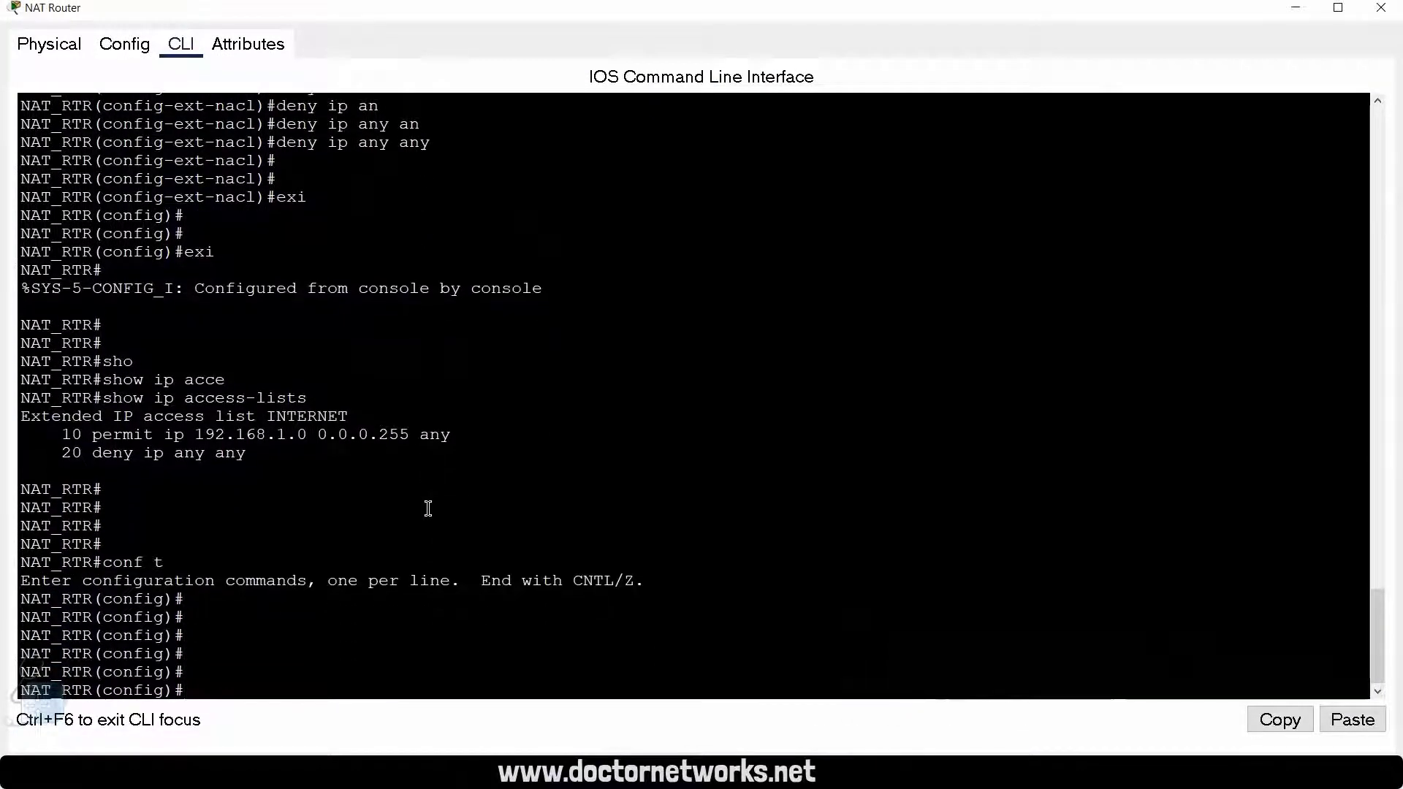
Step: Add a Gig0/0/0 note to the topology and place it on the link between the Switch and the NAT Router
{"action": "key", "text": "ctrl+super+Left"}
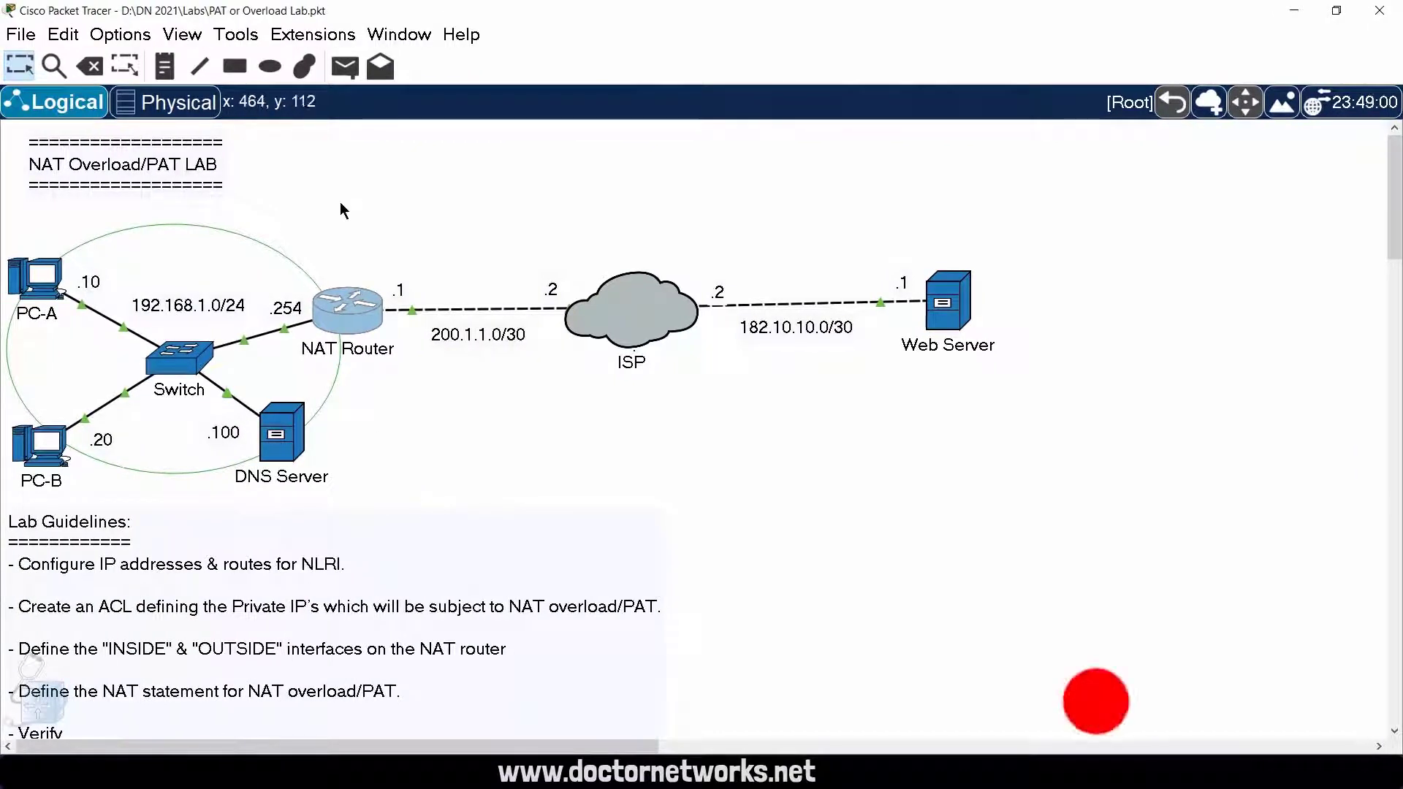
{"action": "key", "text": "n"}
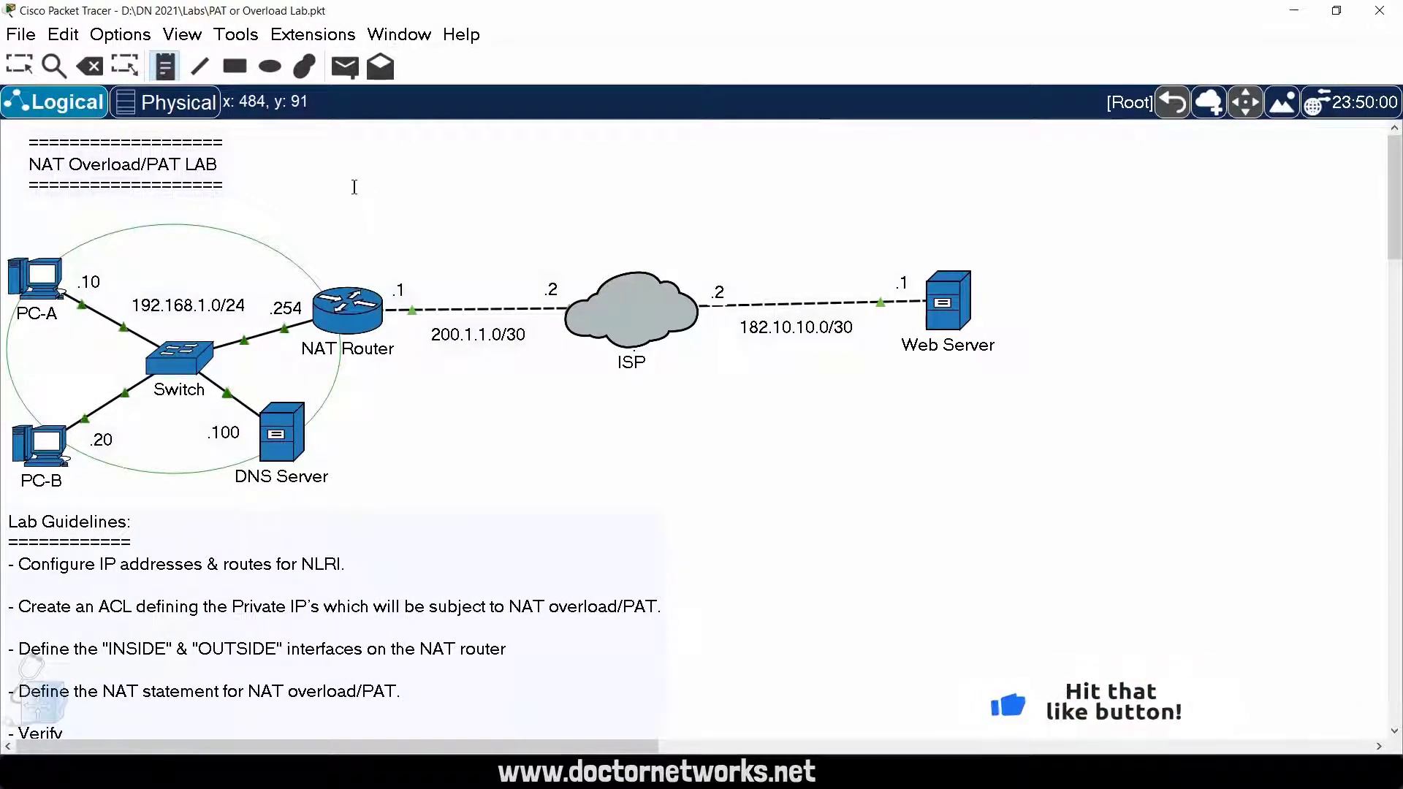
{"action": "left_click", "coordinate": [377, 213]}
{"action": "type", "text": "Gig"}
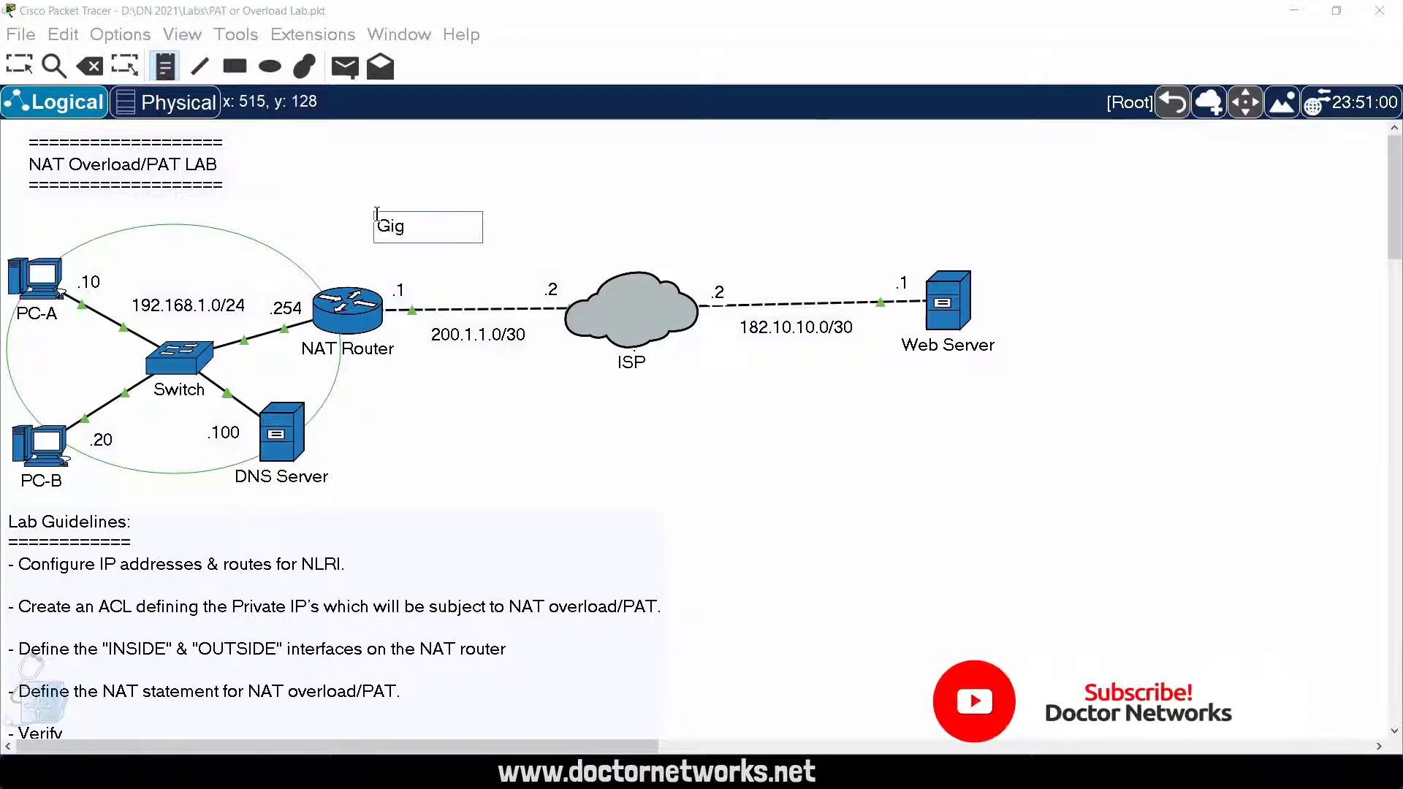
{"action": "type", "text": "0/0/0"}
{"action": "key", "text": "Escape"}
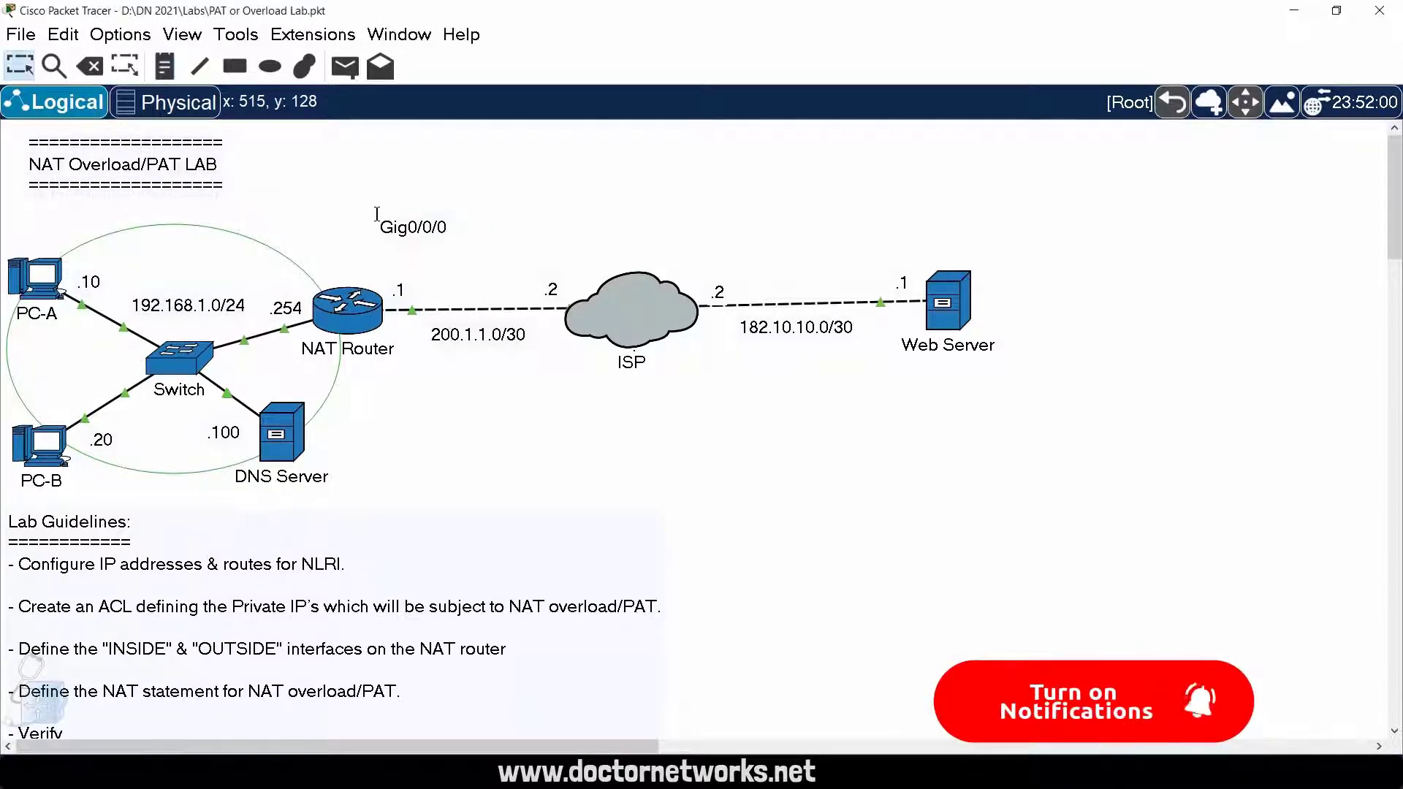
{"action": "left_click_drag", "start_coordinate": [412, 233], "coordinate": [262, 344]}
Step: Add a Gig0/0/1 note to the topology and place it on the link between the NAT Router and the ISP
{"action": "left_click", "coordinate": [399, 206]}
{"action": "key", "text": "n"}
{"action": "left_click", "coordinate": [399, 208]}
{"action": "type", "text": "Gig"}
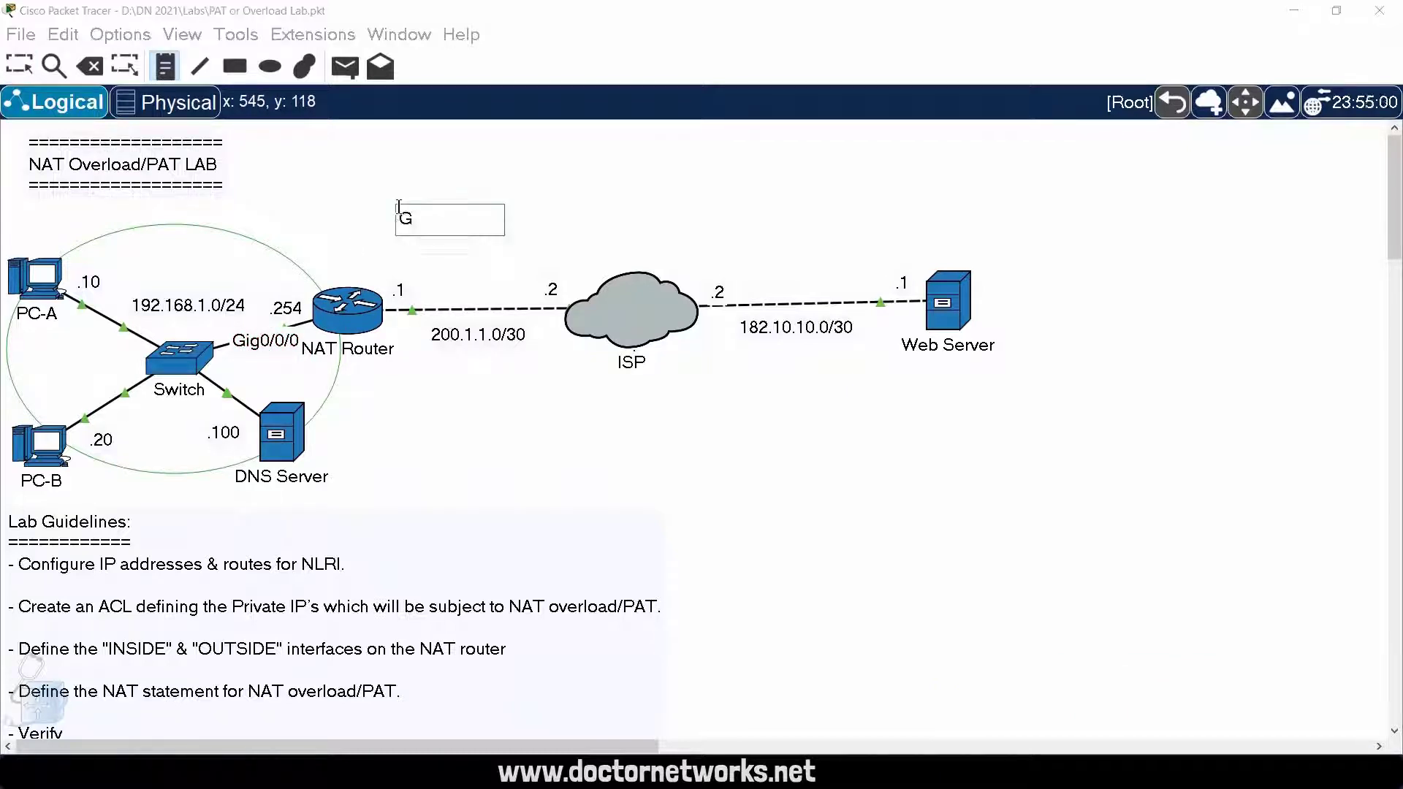
{"action": "key", "text": "BackSpace"}
{"action": "key", "text": "BackSpace"}
{"action": "type", "text": "ig0/0/1"}
{"action": "key", "text": "Escape"}
{"action": "left_click_drag", "start_coordinate": [400, 217], "coordinate": [445, 299]}
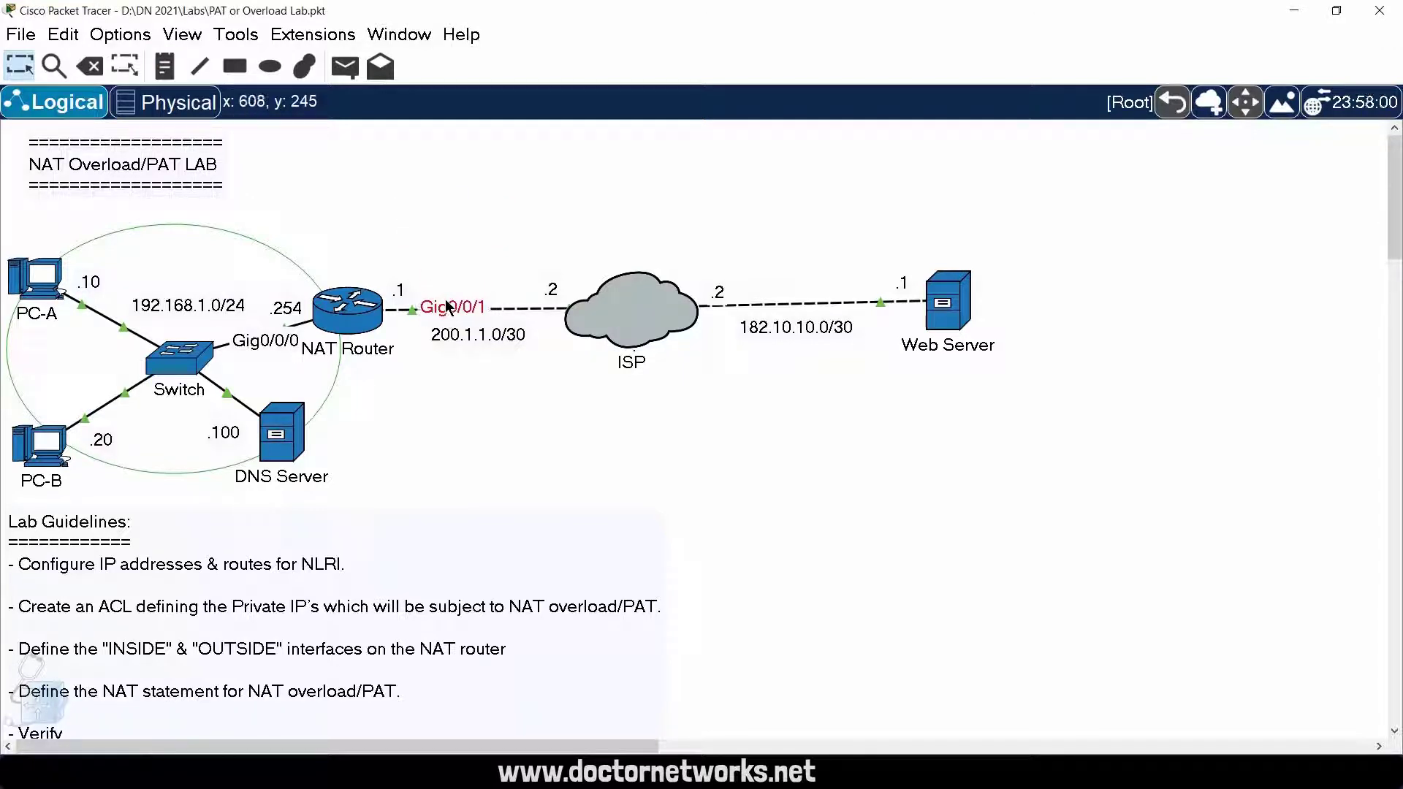
{"action": "left_click", "coordinate": [358, 211]}
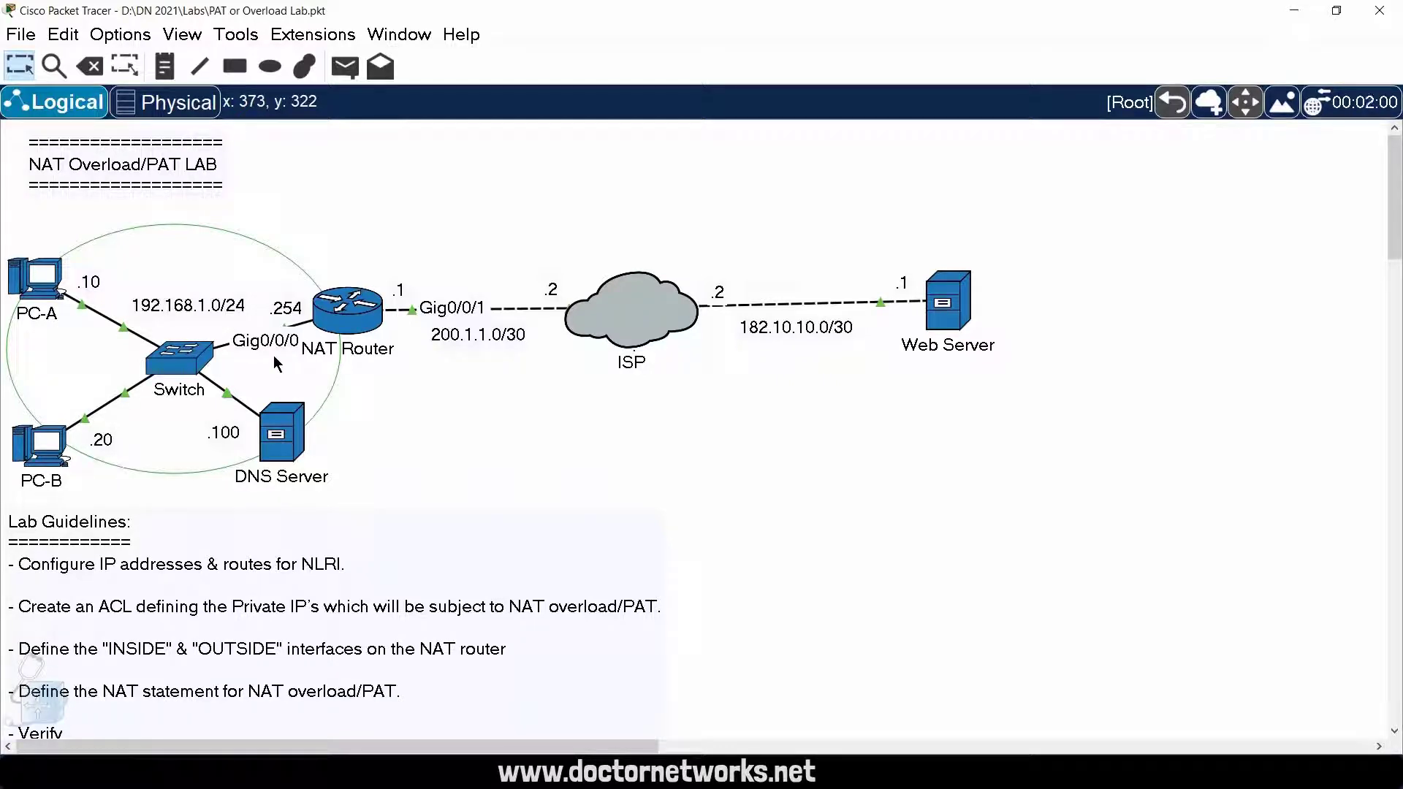
Step: Return to the NAT Router's command line and set interface gigabitEthernet 0/0/1 as ip nat inside
{"action": "key", "text": "alt+Tab"}
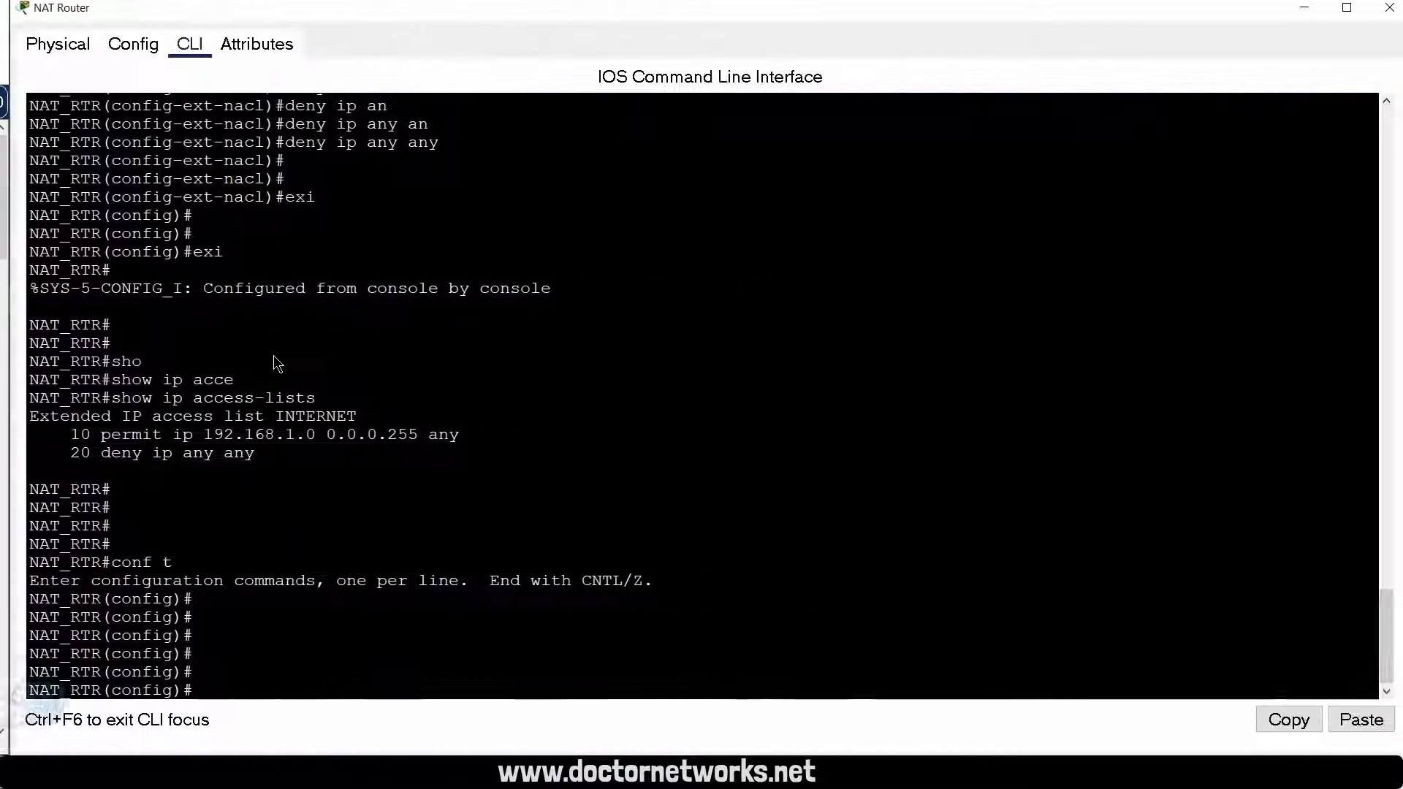
{"action": "type", "text": "interface g"}
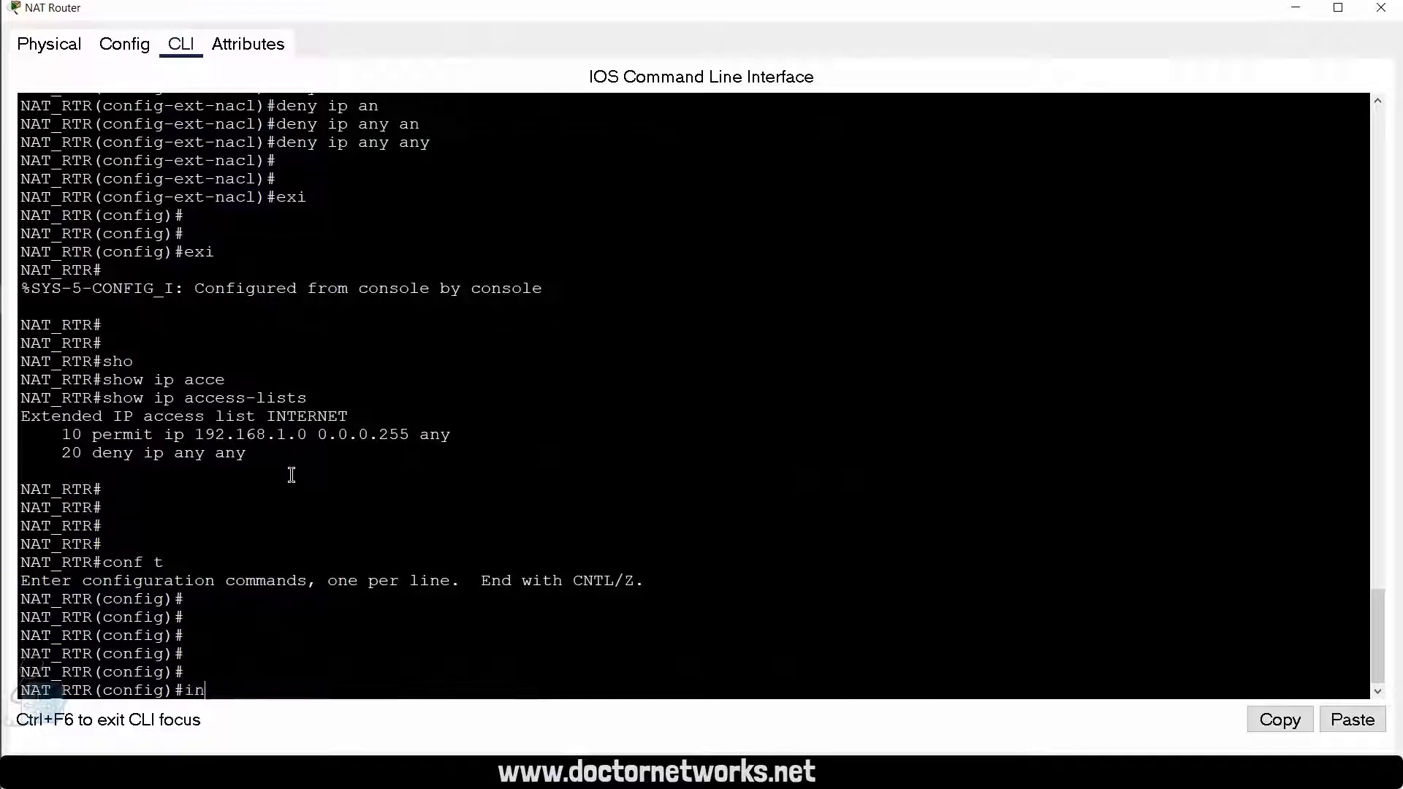
{"action": "key", "text": "Tab"}
{"action": "type", "text": "gig"}
{"action": "key", "text": "Tab"}
{"action": "type", "text": "0/0/1"}
{"action": "key", "text": "Return"}
{"action": "type", "text": "ip n"}
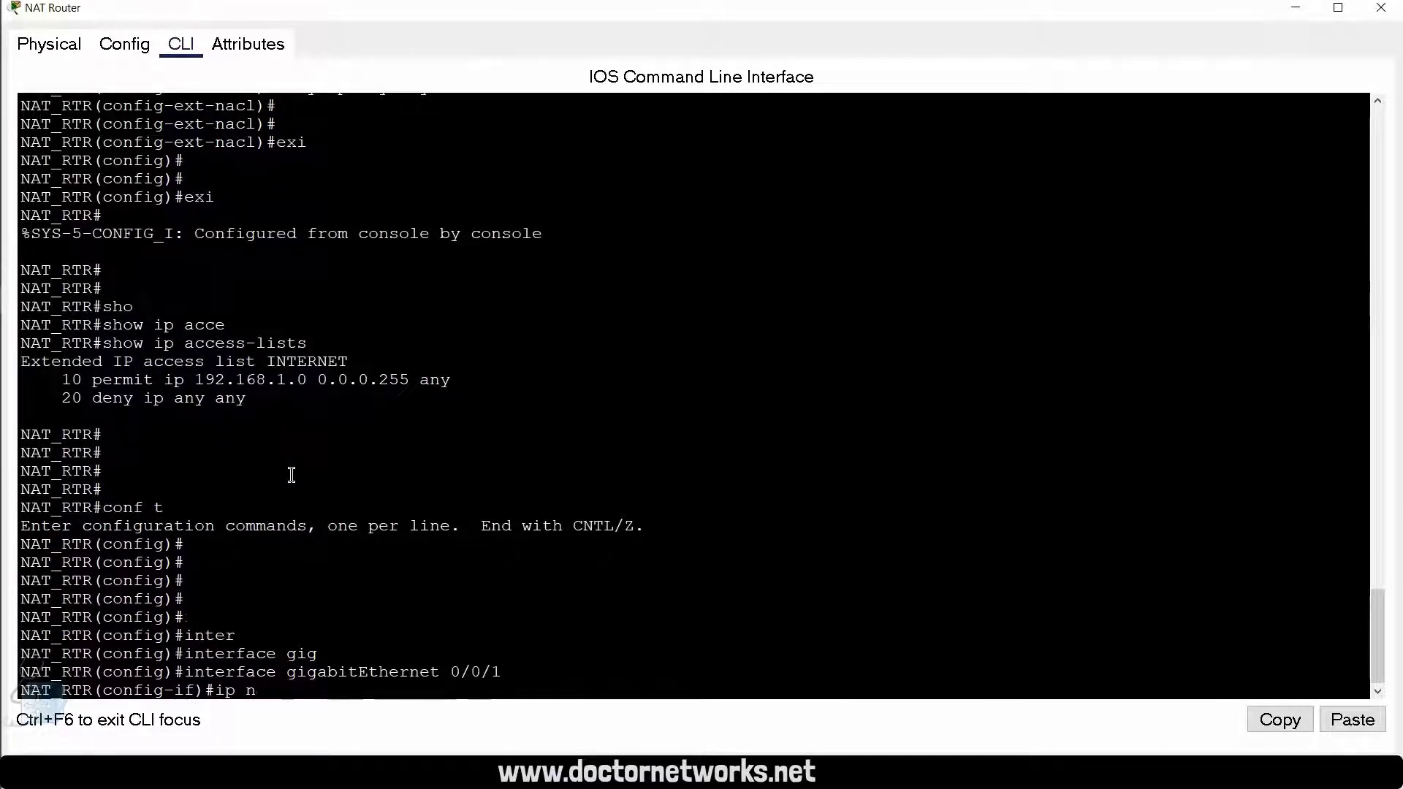
{"action": "type", "text": "at i"}
{"action": "key", "text": "Tab"}
{"action": "type", "text": "ins"}
{"action": "key", "text": "Tab"}
{"action": "key", "text": "Return"}
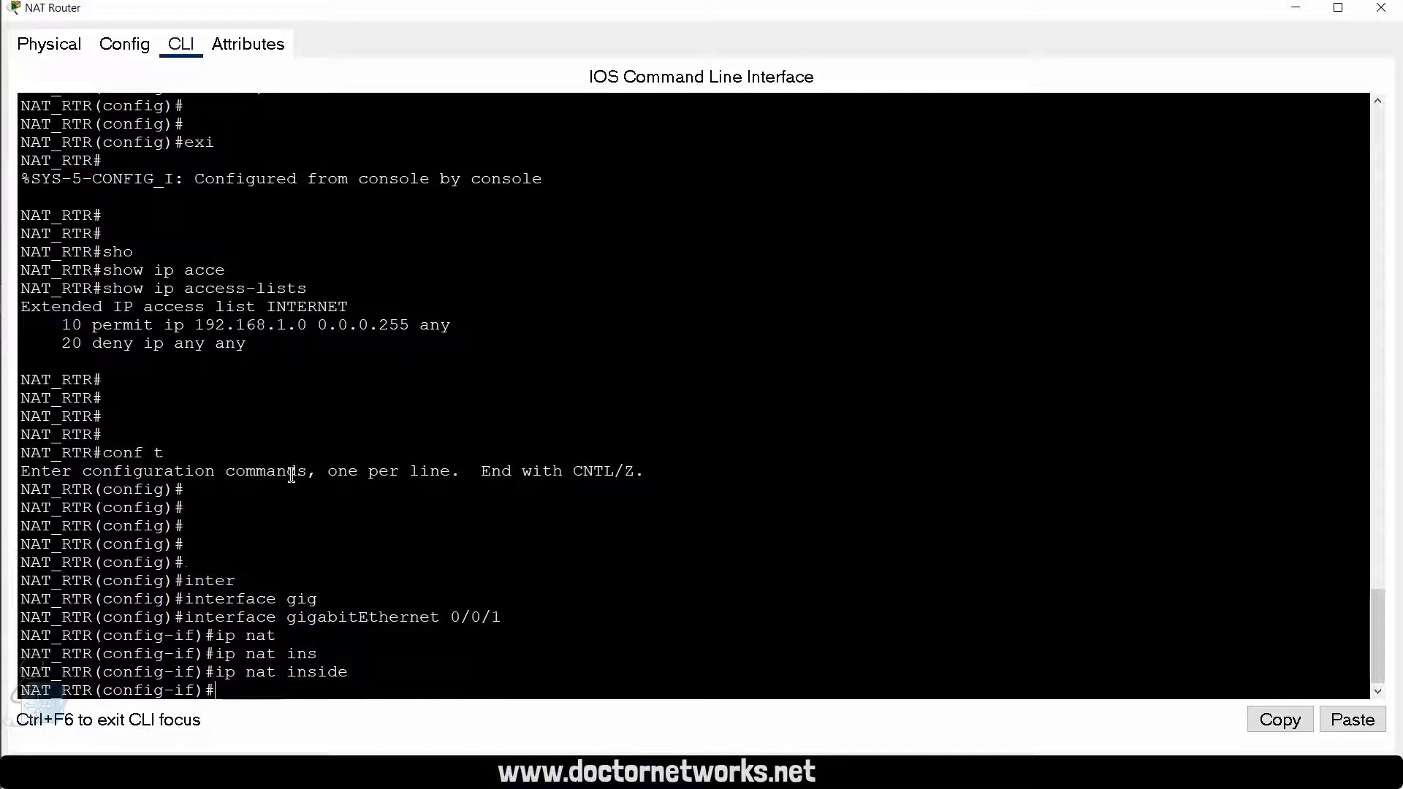
{"action": "key", "text": "Return"}
{"action": "key", "text": "Return"}
{"action": "type", "text": "int gig"}
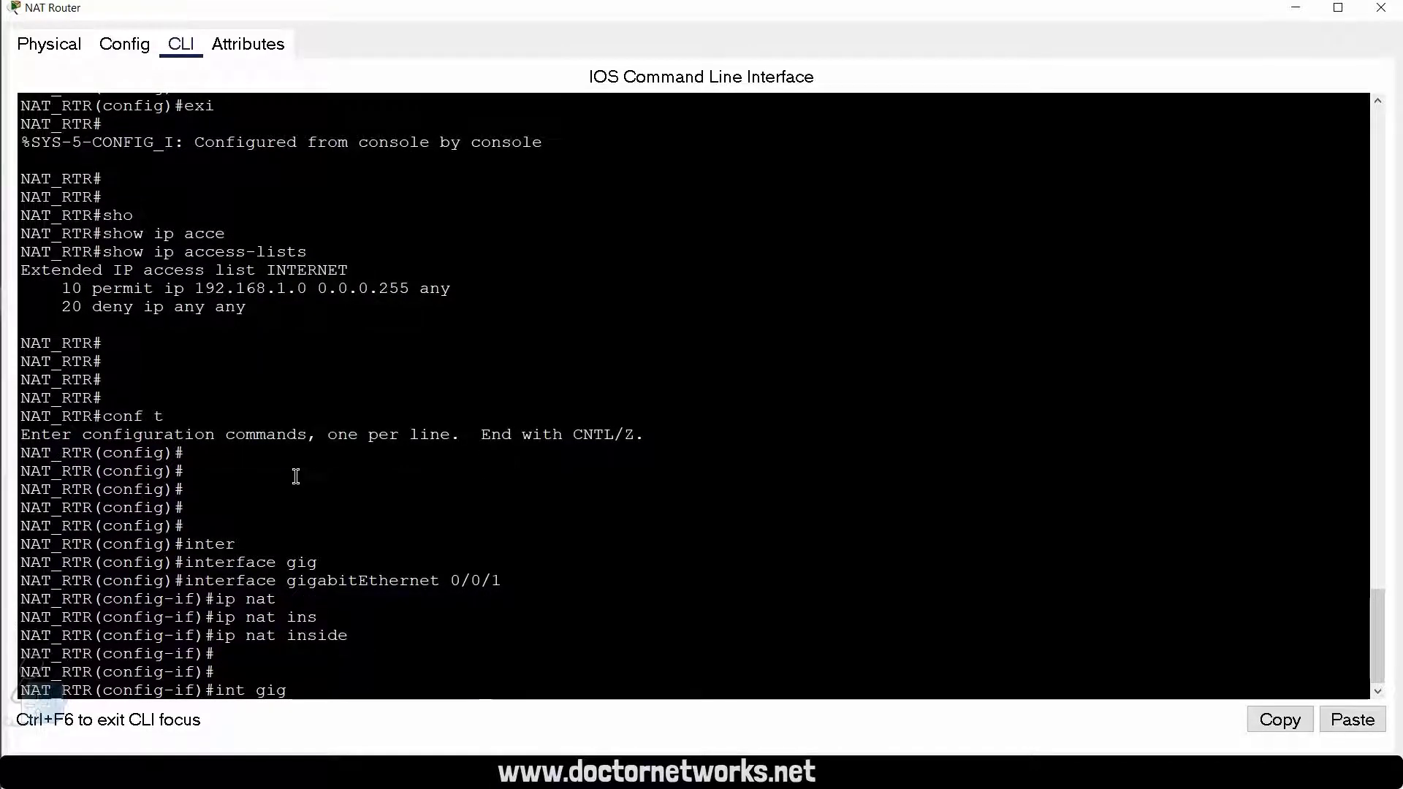
{"action": "type", "text": " 0/0/"}
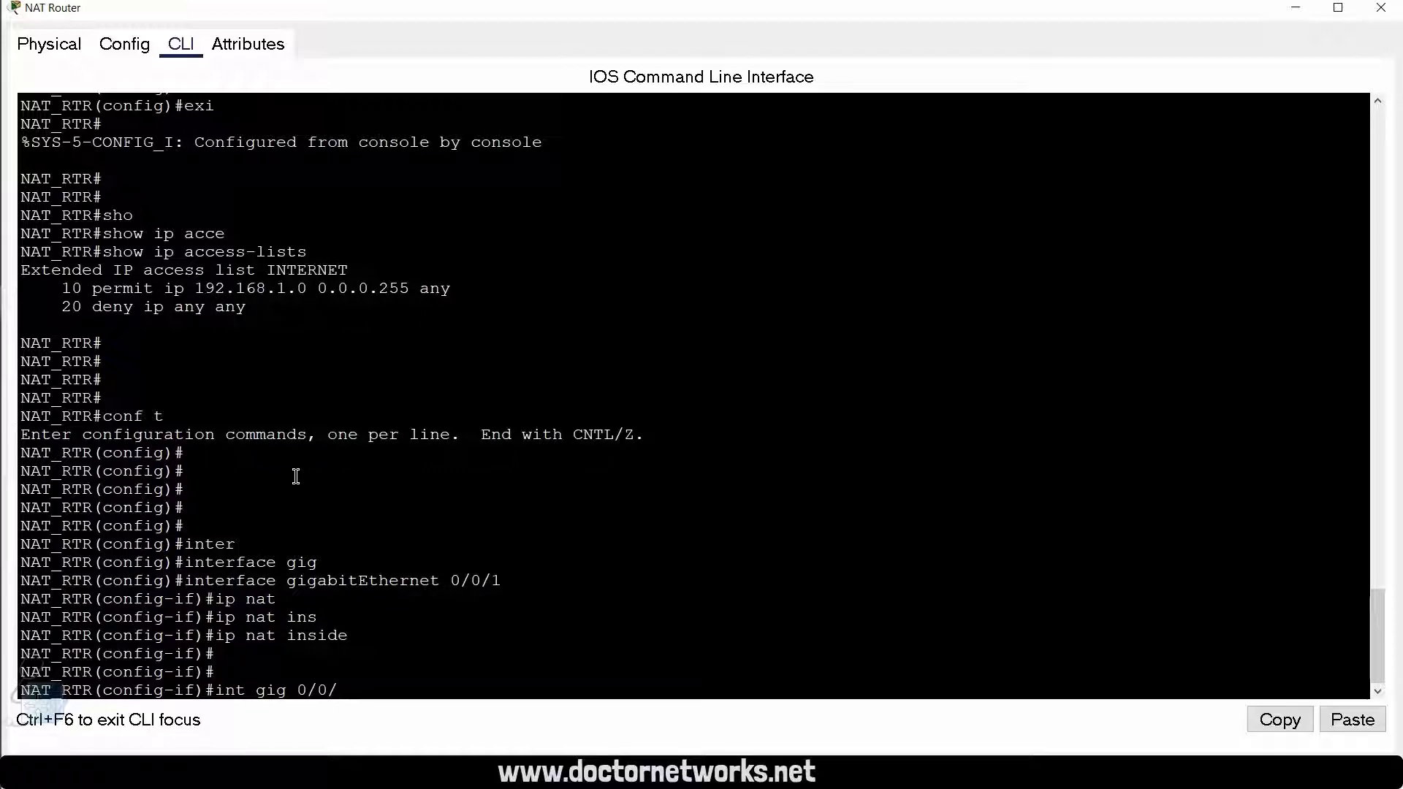
{"action": "key", "text": "ctrl+z"}
{"action": "key", "text": "Return"}
{"action": "key", "text": "Return"}
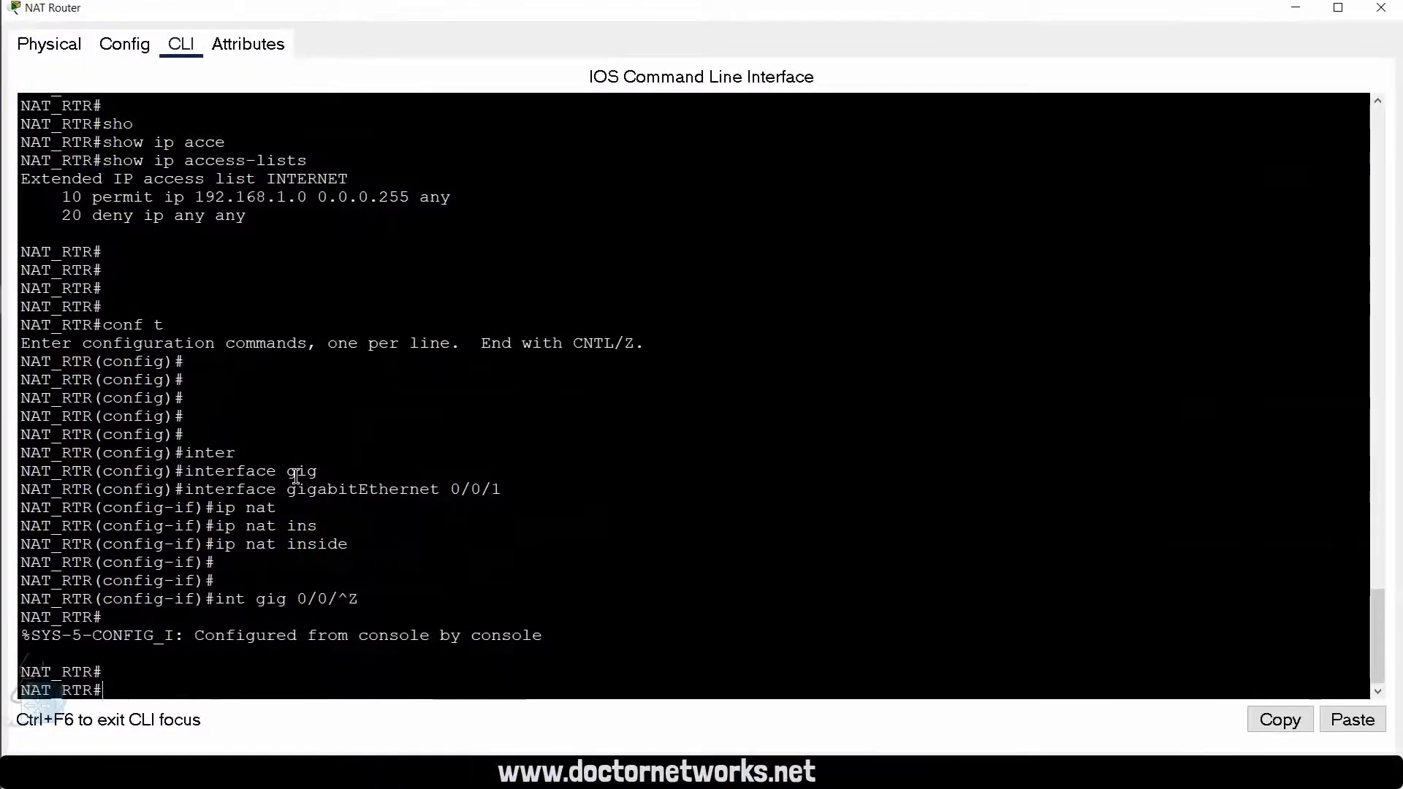
Step: Enter global configuration mode on the NAT Router and set interface gigabitEthernet 0/0/0 as ip nat inside
{"action": "type", "text": "conf t"}
{"action": "key", "text": "Return"}
{"action": "key", "text": "Return"}
{"action": "type", "text": "inter"}
{"action": "key", "text": "Tab"}
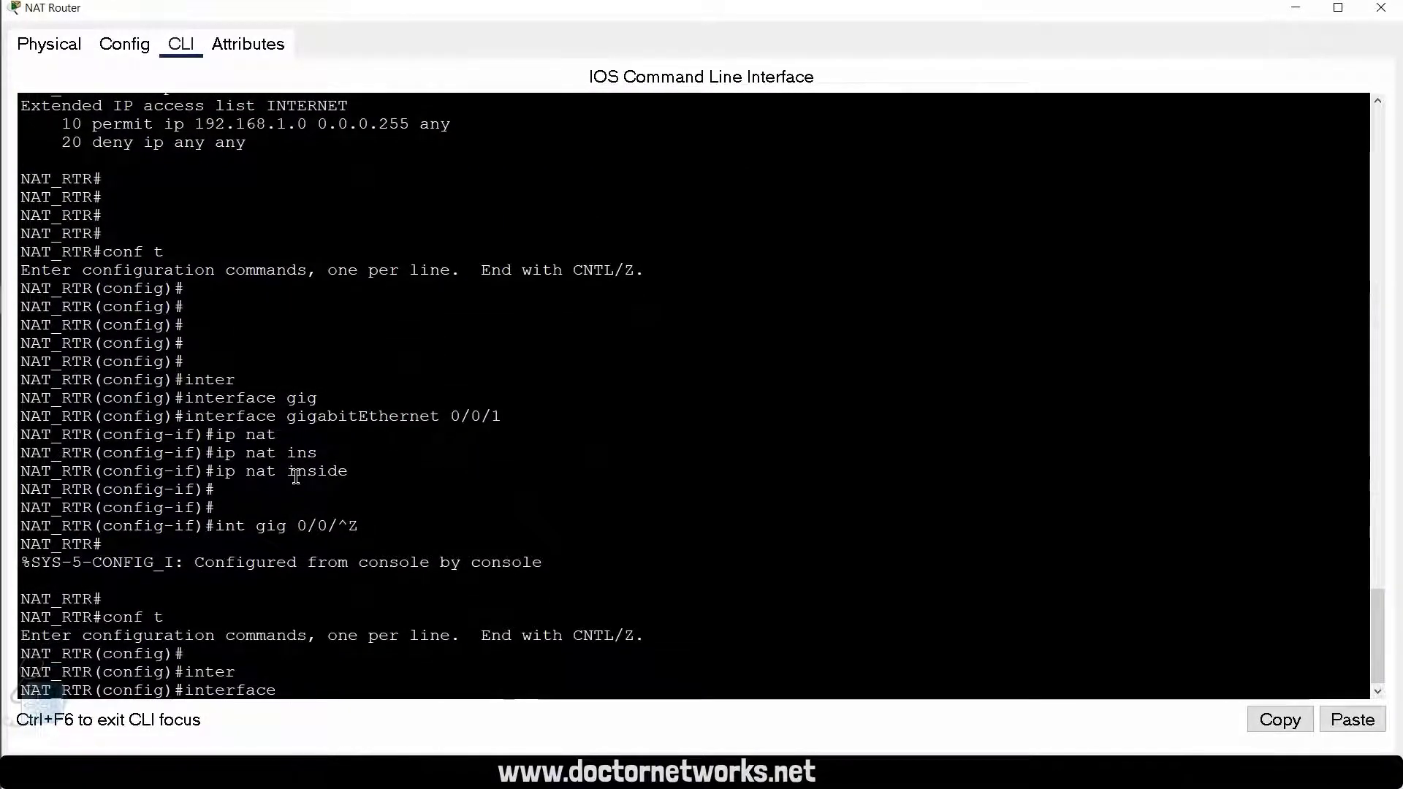
{"action": "type", "text": "gig"}
{"action": "key", "text": "Tab"}
{"action": "type", "text": "0/0/0"}
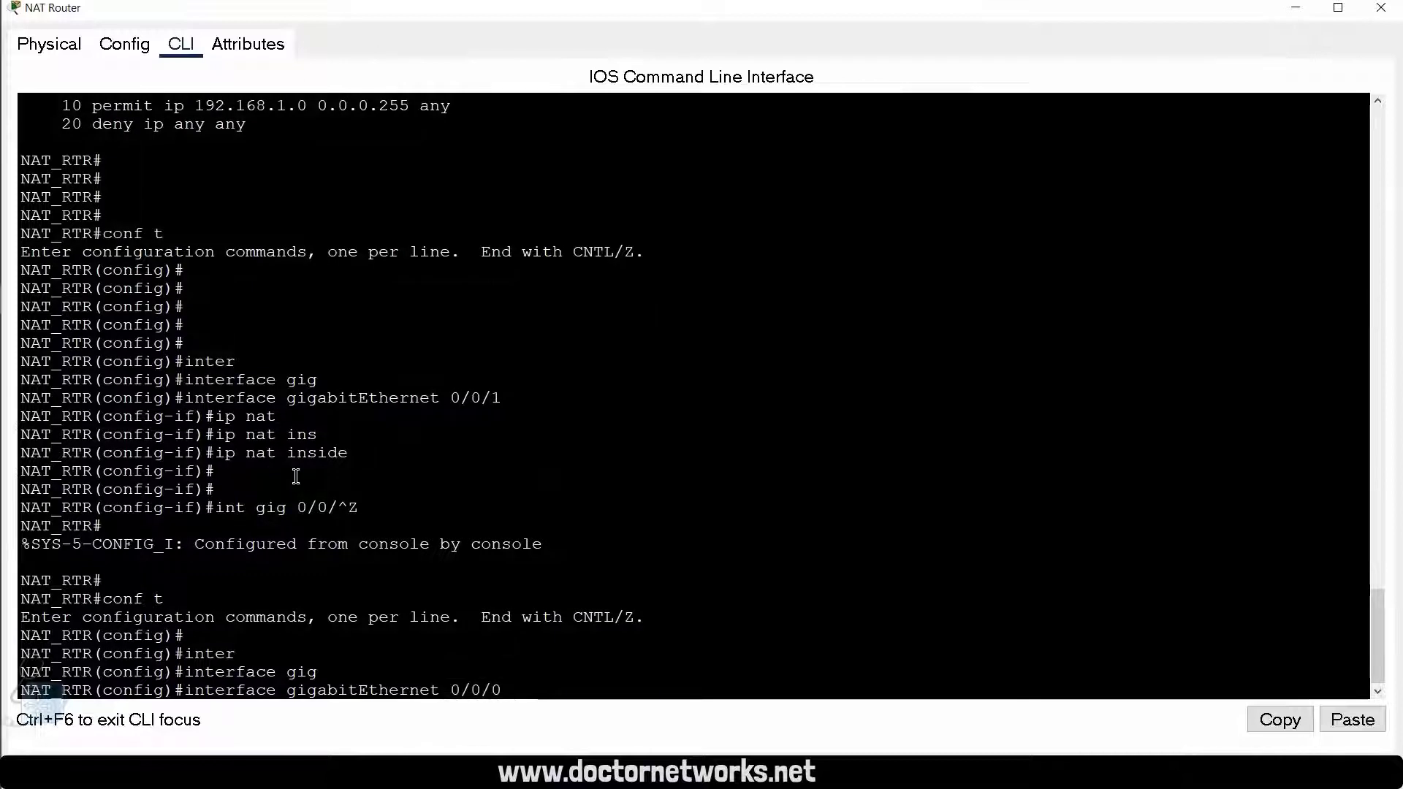
{"action": "key", "text": "Return"}
{"action": "type", "text": "ip nat"}
{"action": "key", "text": "Tab"}
{"action": "type", "text": "ins"}
{"action": "key", "text": "Tab"}
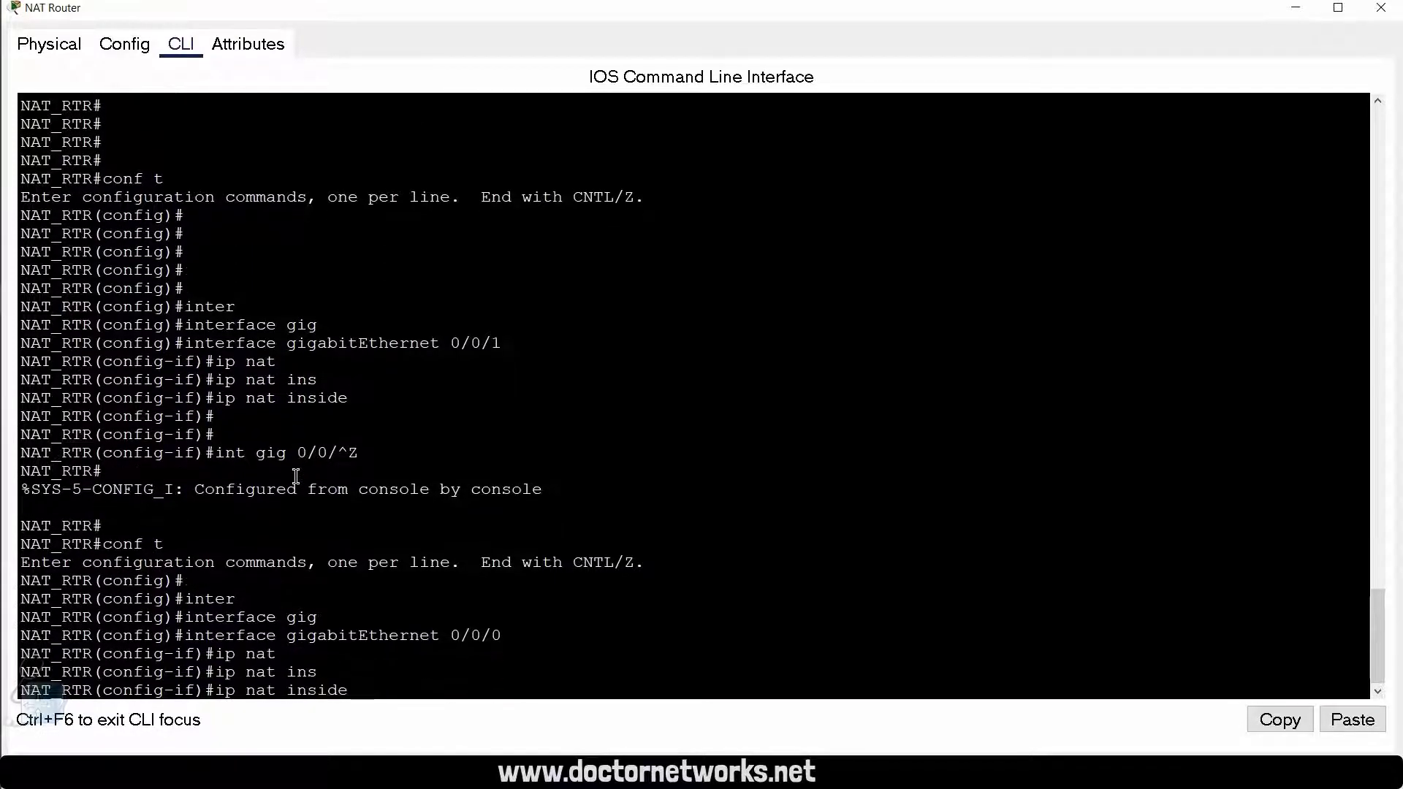
{"action": "key", "text": "Return"}
{"action": "key", "text": "Return"}
Step: Set interface gigabitEthernet 0/0/1 as ip nat outside and exit to privileged EXEC mode
{"action": "key", "text": "Up"}
{"action": "key", "text": "Up"}
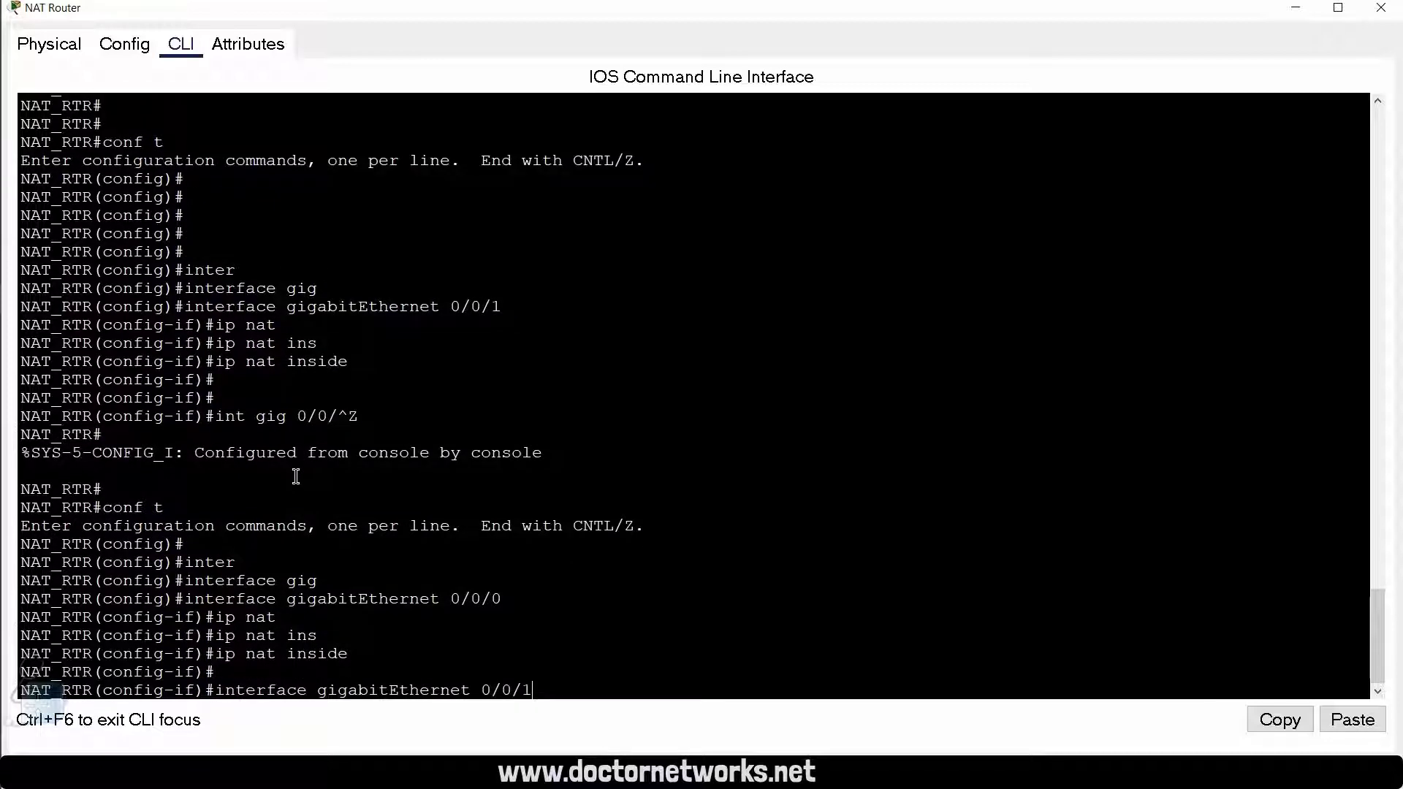
{"action": "key", "text": "Return"}
{"action": "key", "text": "Return"}
{"action": "type", "text": "ip nat"}
{"action": "key", "text": "Tab"}
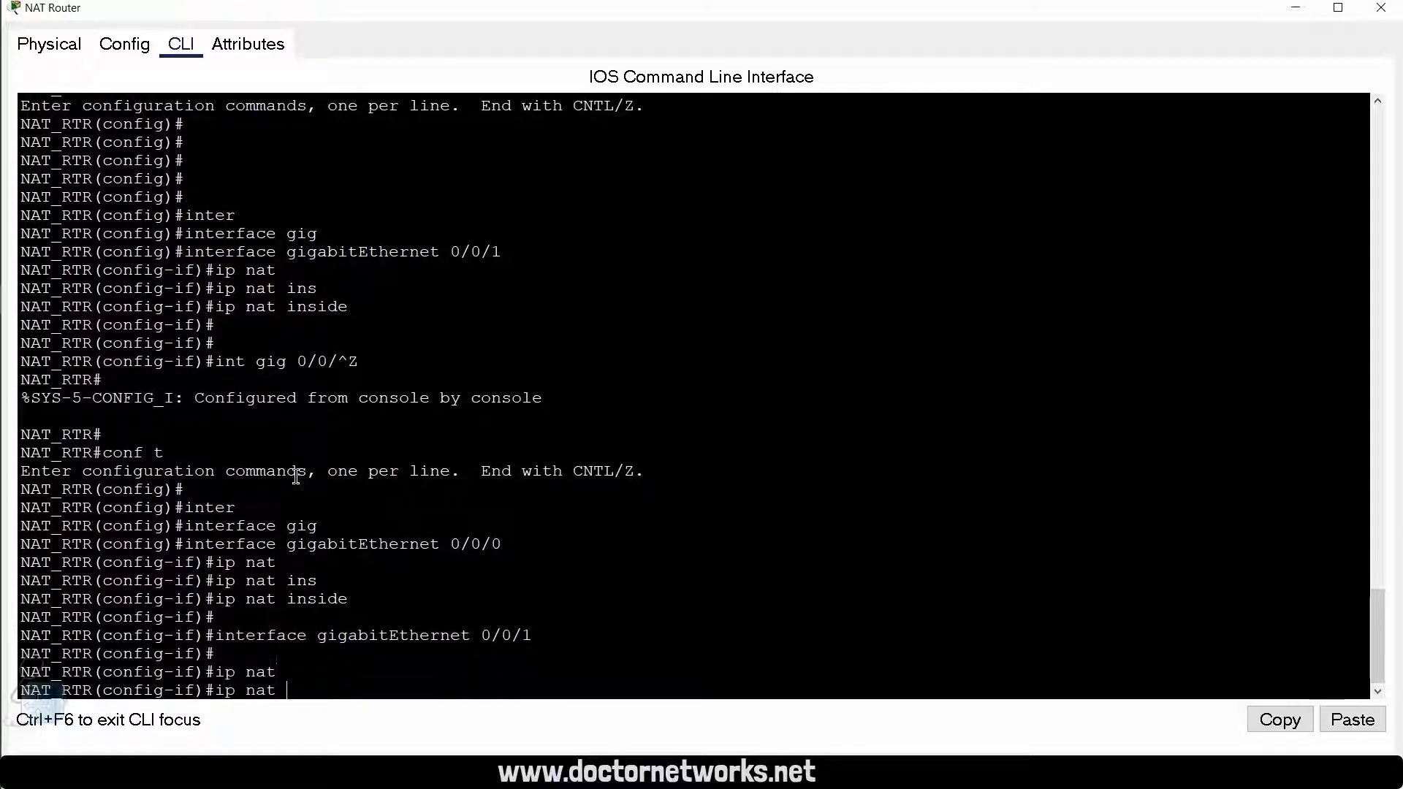
{"action": "type", "text": "ou"}
{"action": "key", "text": "Tab"}
{"action": "key", "text": "Return"}
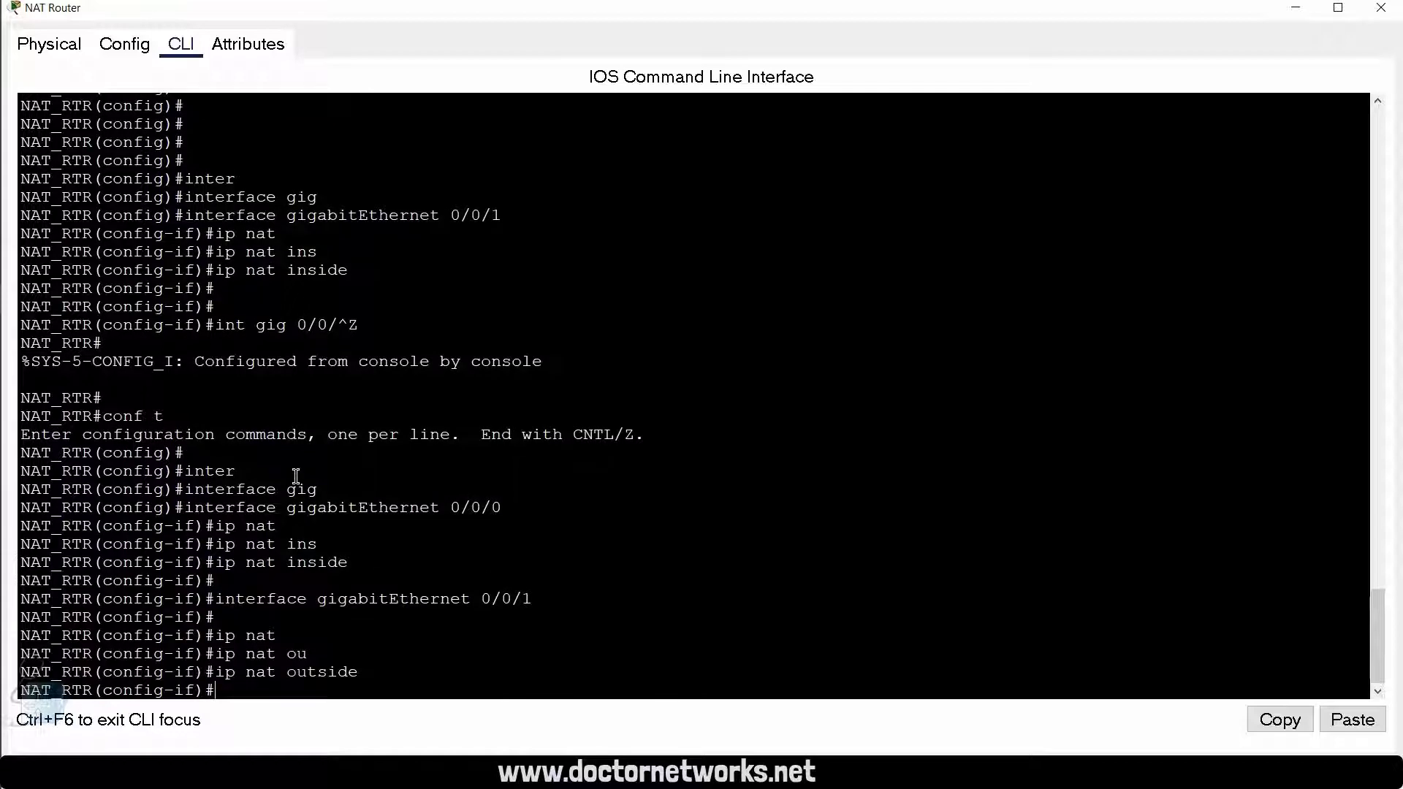
{"action": "type", "text": "exi"}
{"action": "key", "text": "Return"}
{"action": "type", "text": "exi"}
{"action": "key", "text": "Return"}
{"action": "key", "text": "Return"}
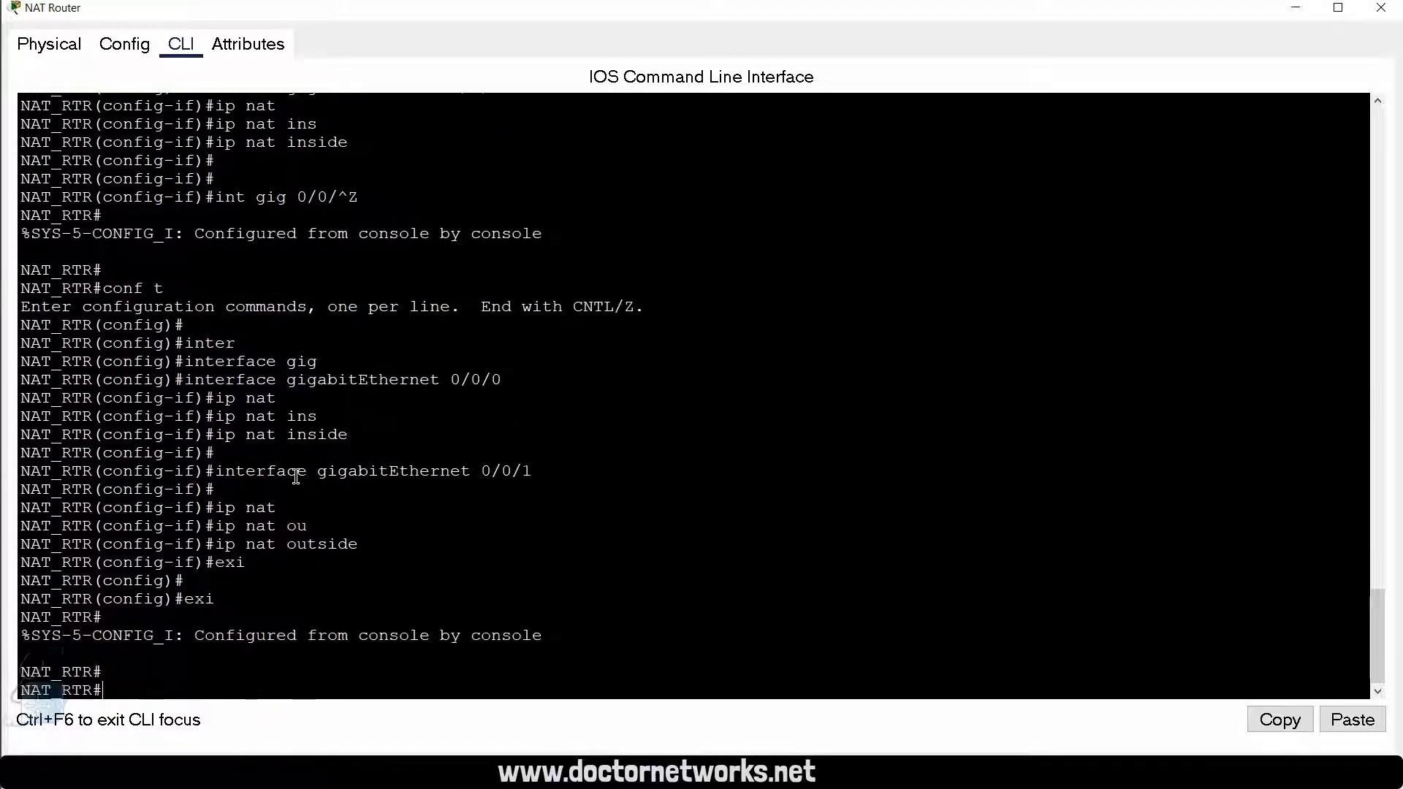
Step: Display the router's NAT statistics with show ip nat to check the inside and outside interfaces
{"action": "key", "text": "Return"}
{"action": "type", "text": "sho"}
{"action": "key", "text": "Tab"}
{"action": "type", "text": "ip nat"}
{"action": "key", "text": "Tab"}
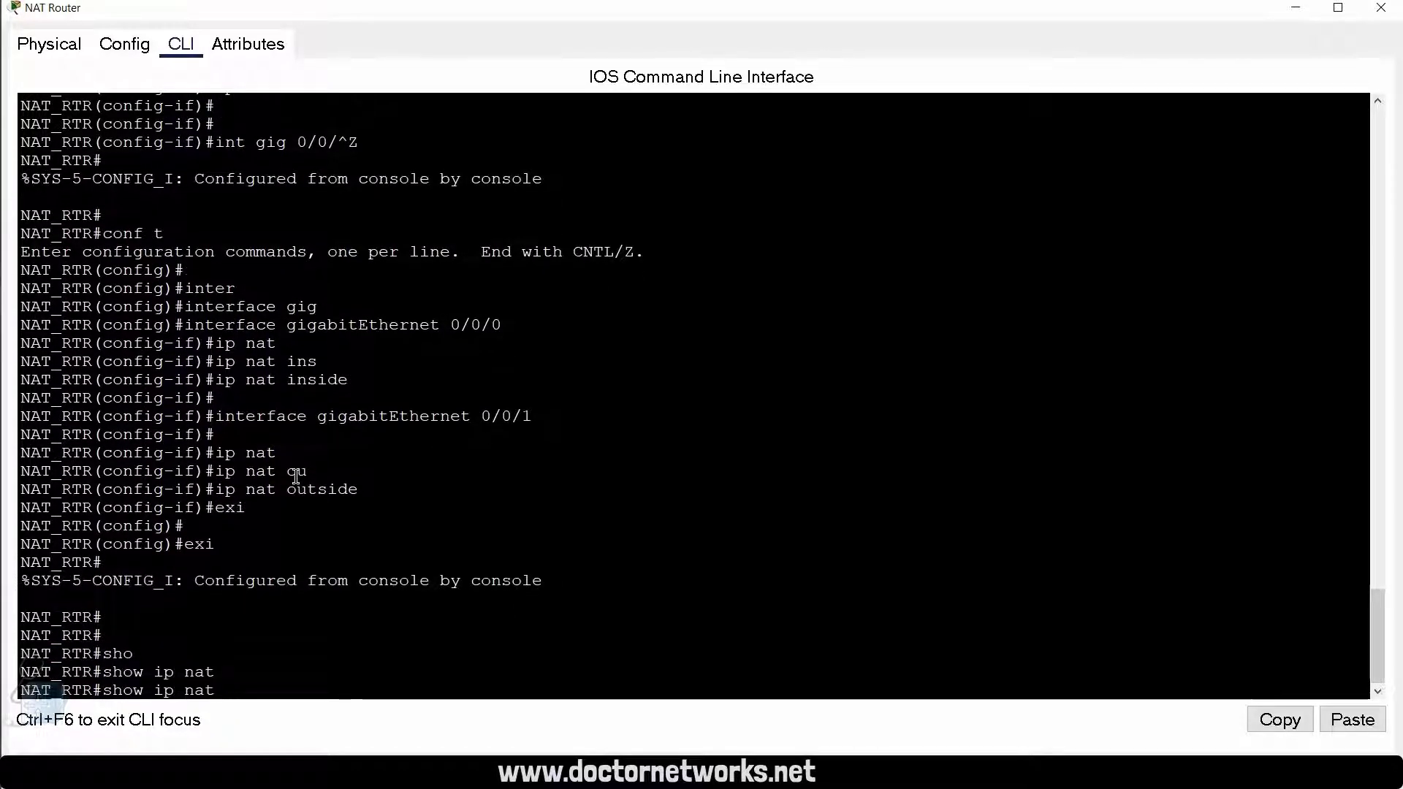
{"action": "type", "text": "?st"}
{"action": "key", "text": "Tab"}
{"action": "key", "text": "Return"}
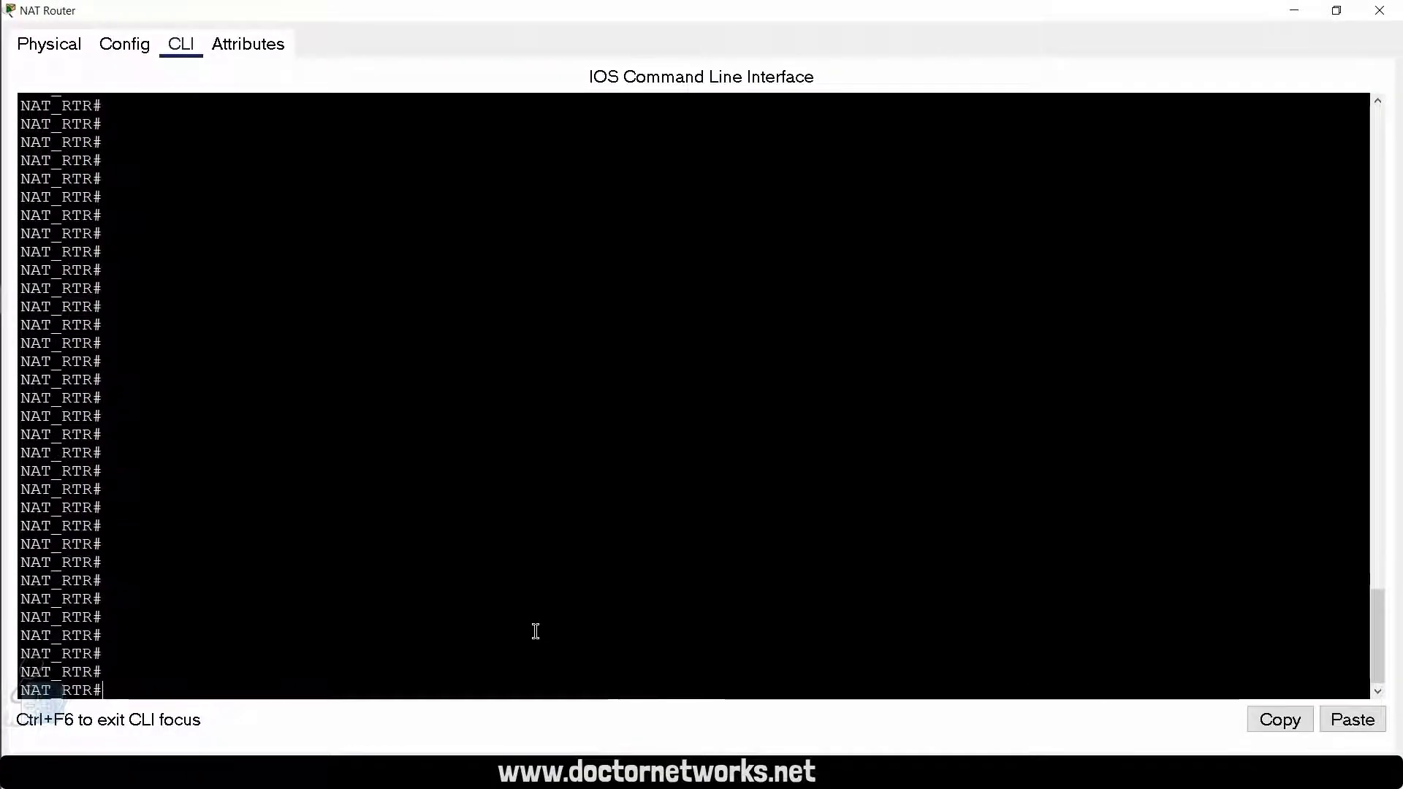
Step: Enter global configuration mode and begin the NAT statement with ip nat inside source list INTERNET
{"action": "type", "text": "conf t"}
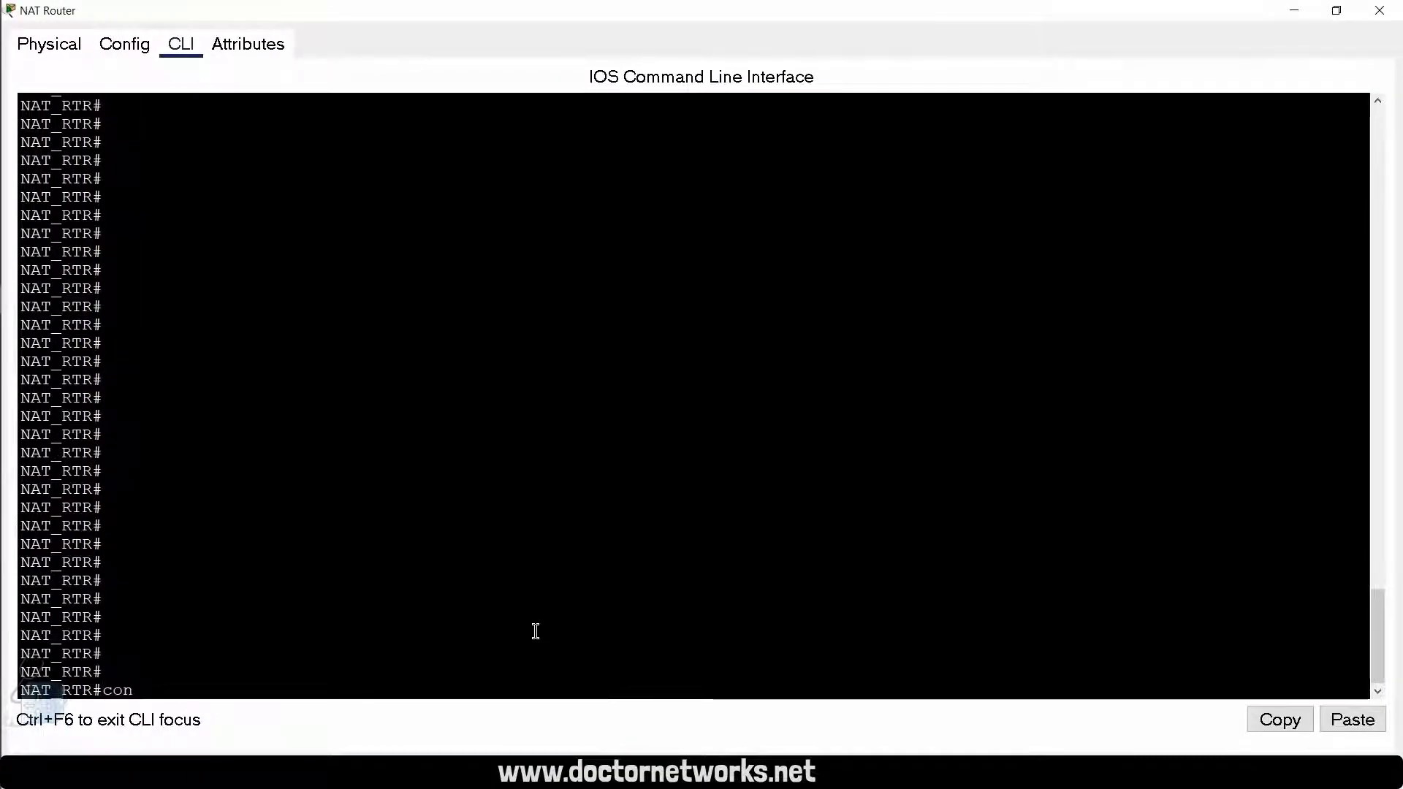
{"action": "key", "text": "Return"}
{"action": "key", "text": "Return"}
{"action": "key", "text": "Return"}
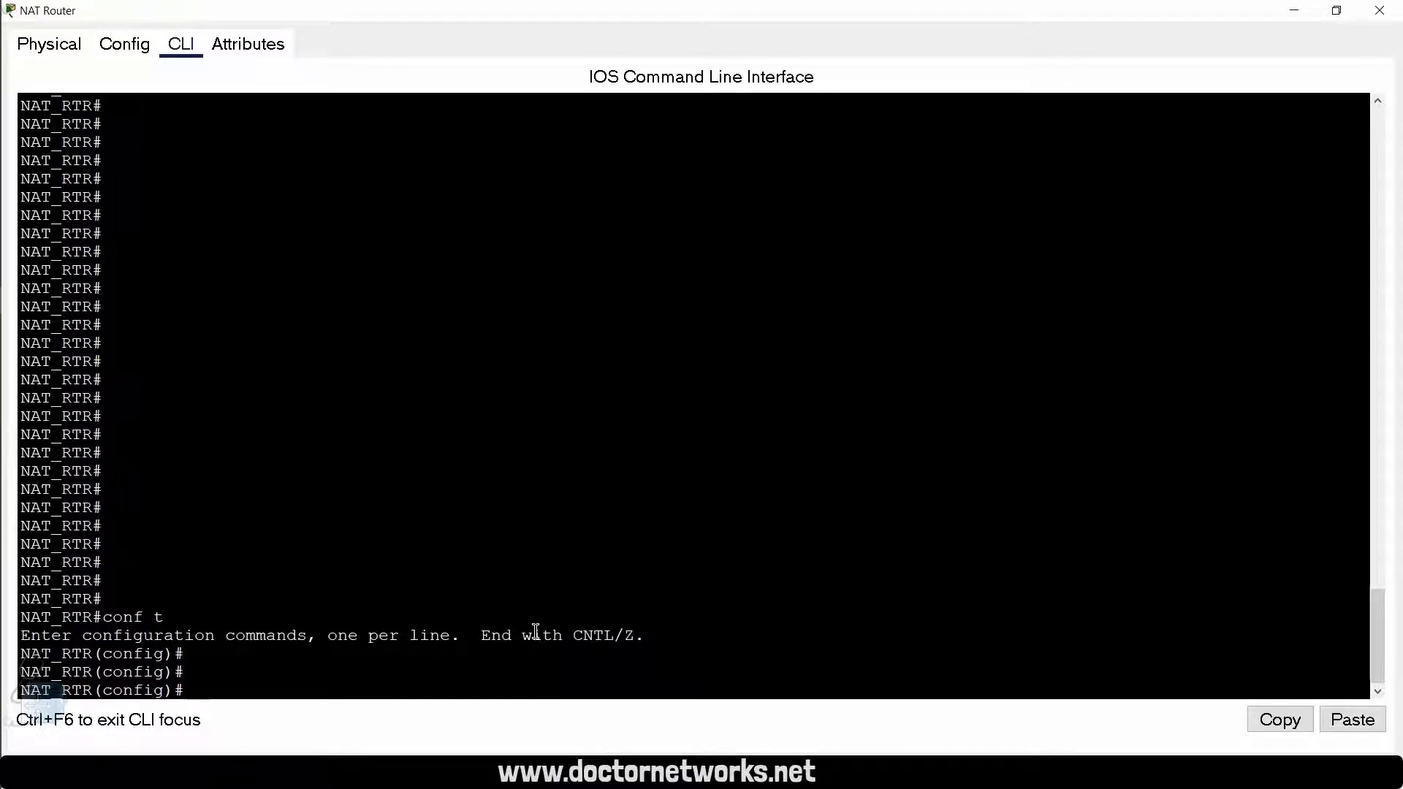
{"action": "type", "text": "ip nat"}
{"action": "key", "text": "Tab"}
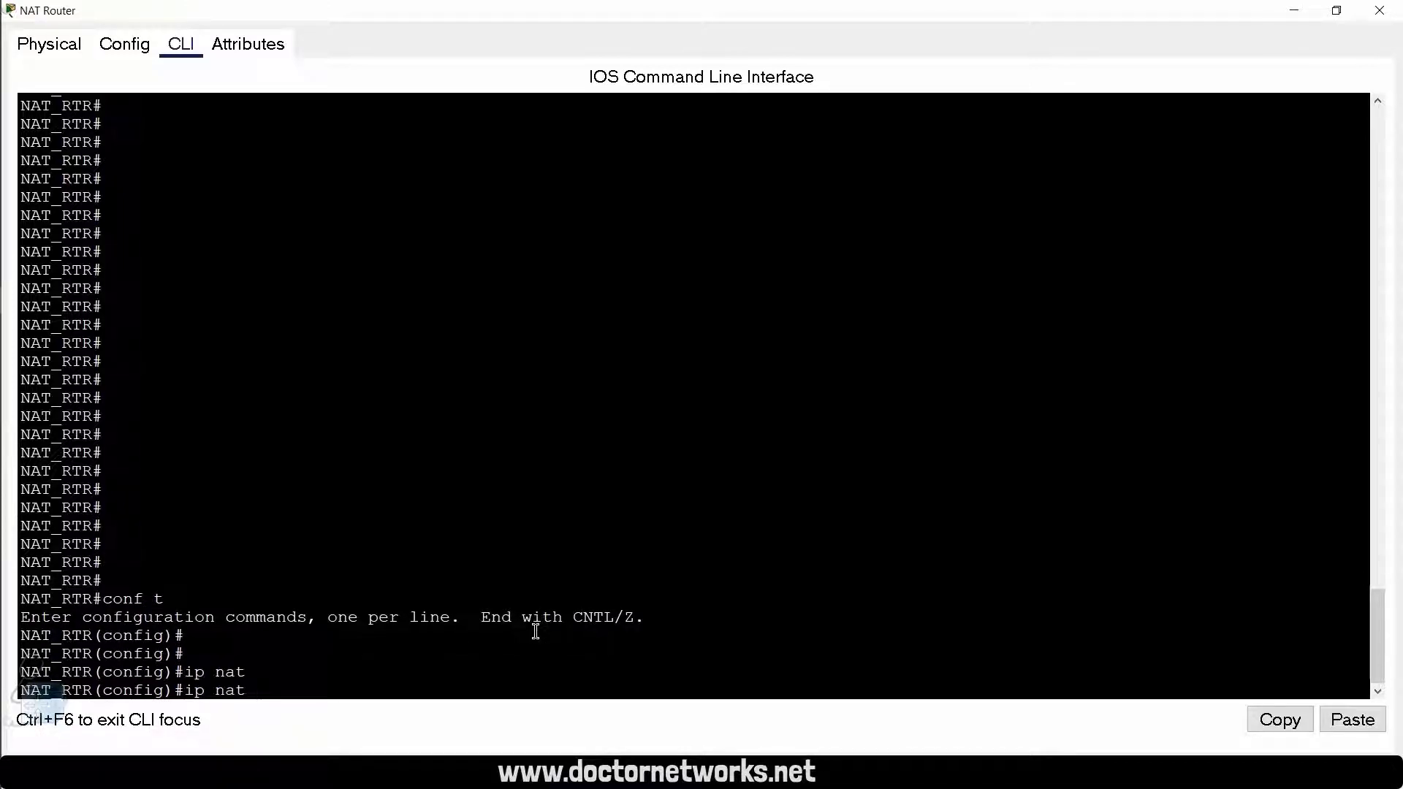
{"action": "type", "text": "ins"}
{"action": "key", "text": "Tab"}
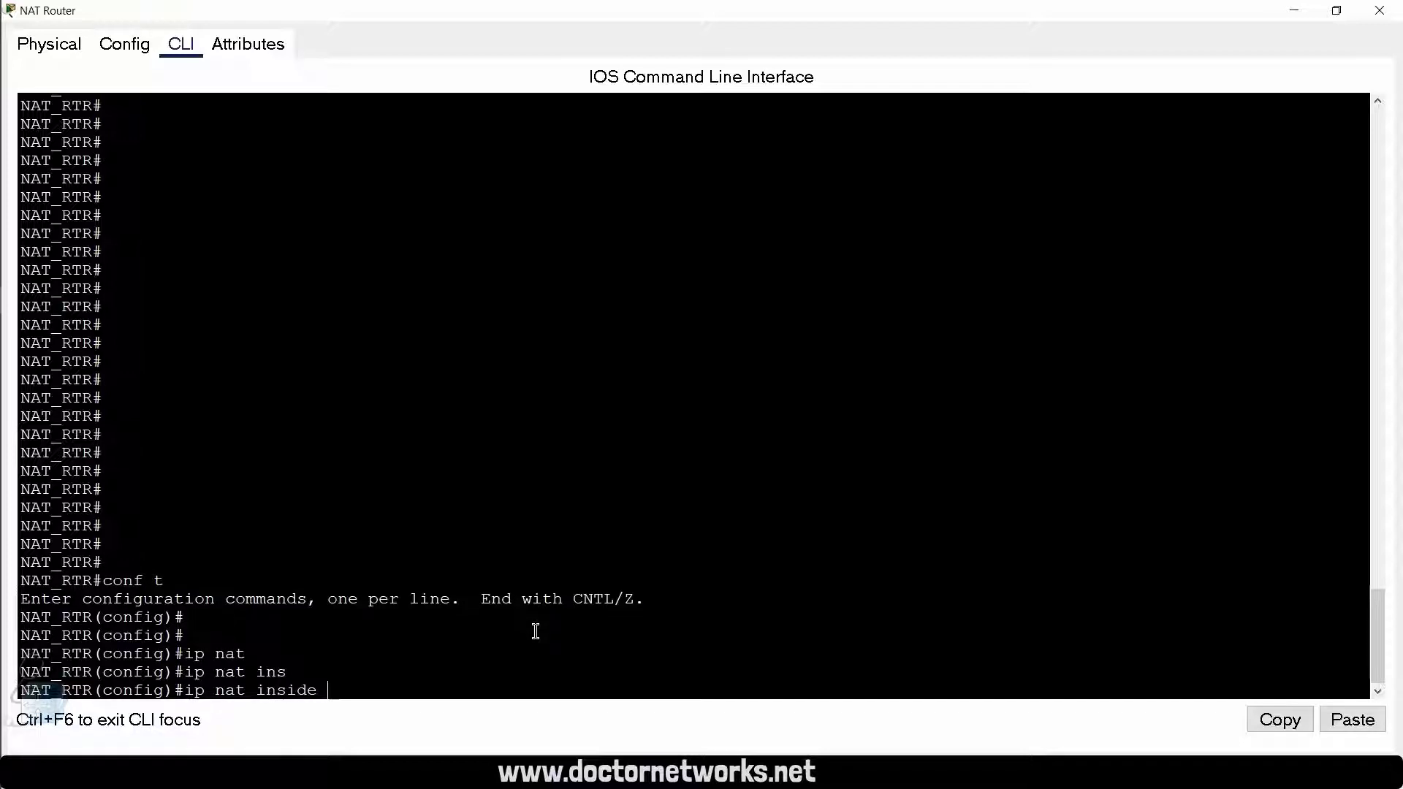
{"action": "type", "text": "sou"}
{"action": "key", "text": "Tab"}
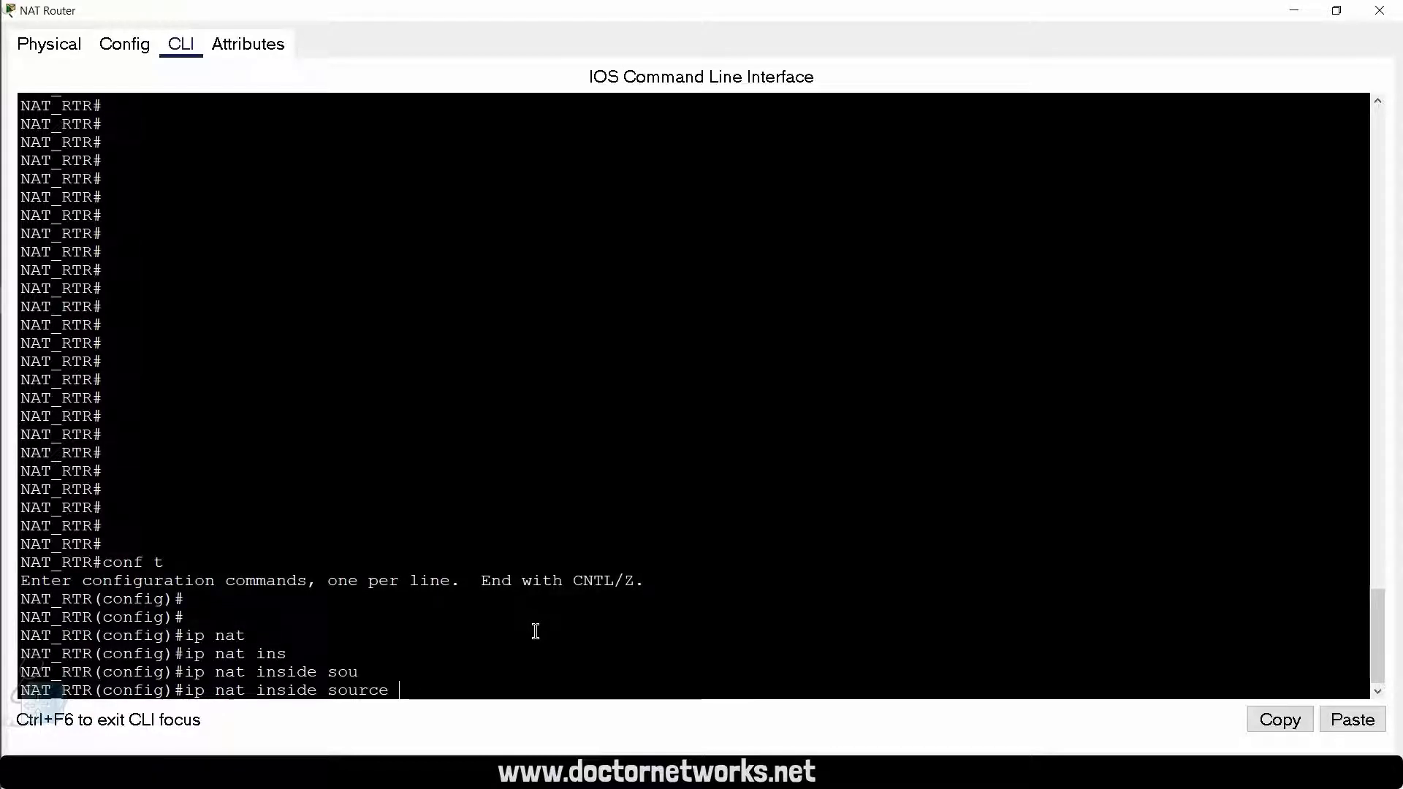
{"action": "type", "text": "?li"}
{"action": "key", "text": "Tab"}
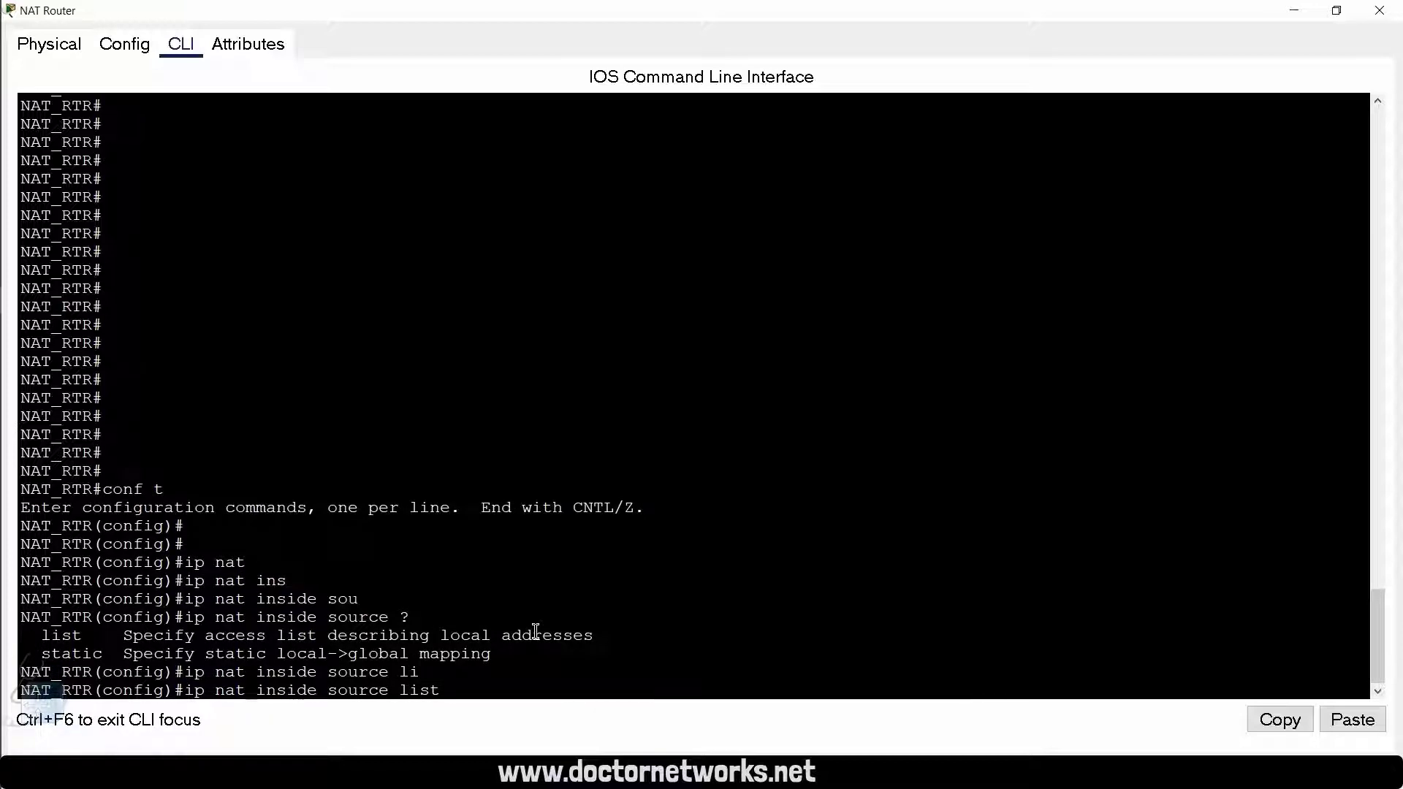
{"action": "type", "text": "INTERNET"}
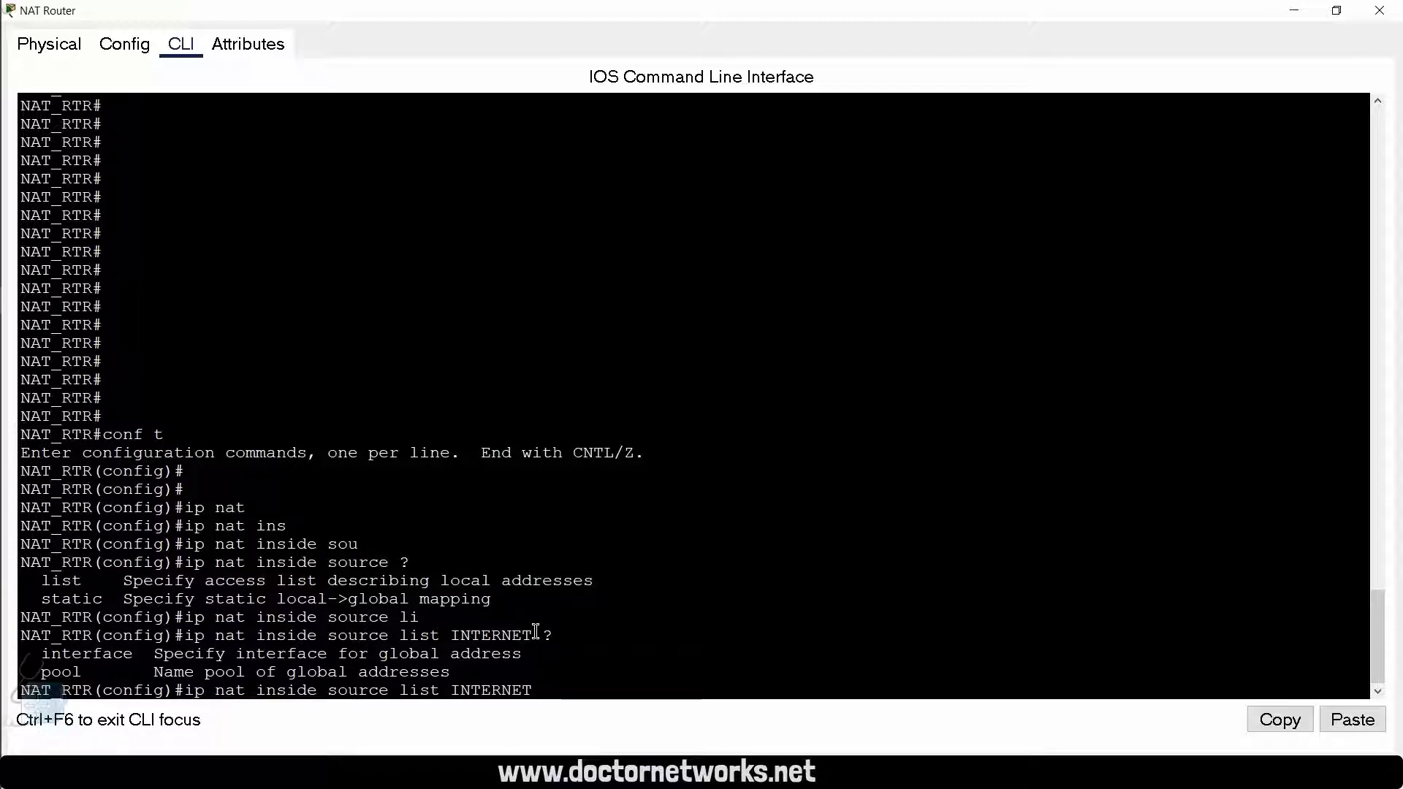
Step: Complete the NAT statement with interface gigabitEthernet 0/0/1 overload and submit it
{"action": "type", "text": "inter"}
{"action": "key", "text": "Tab"}
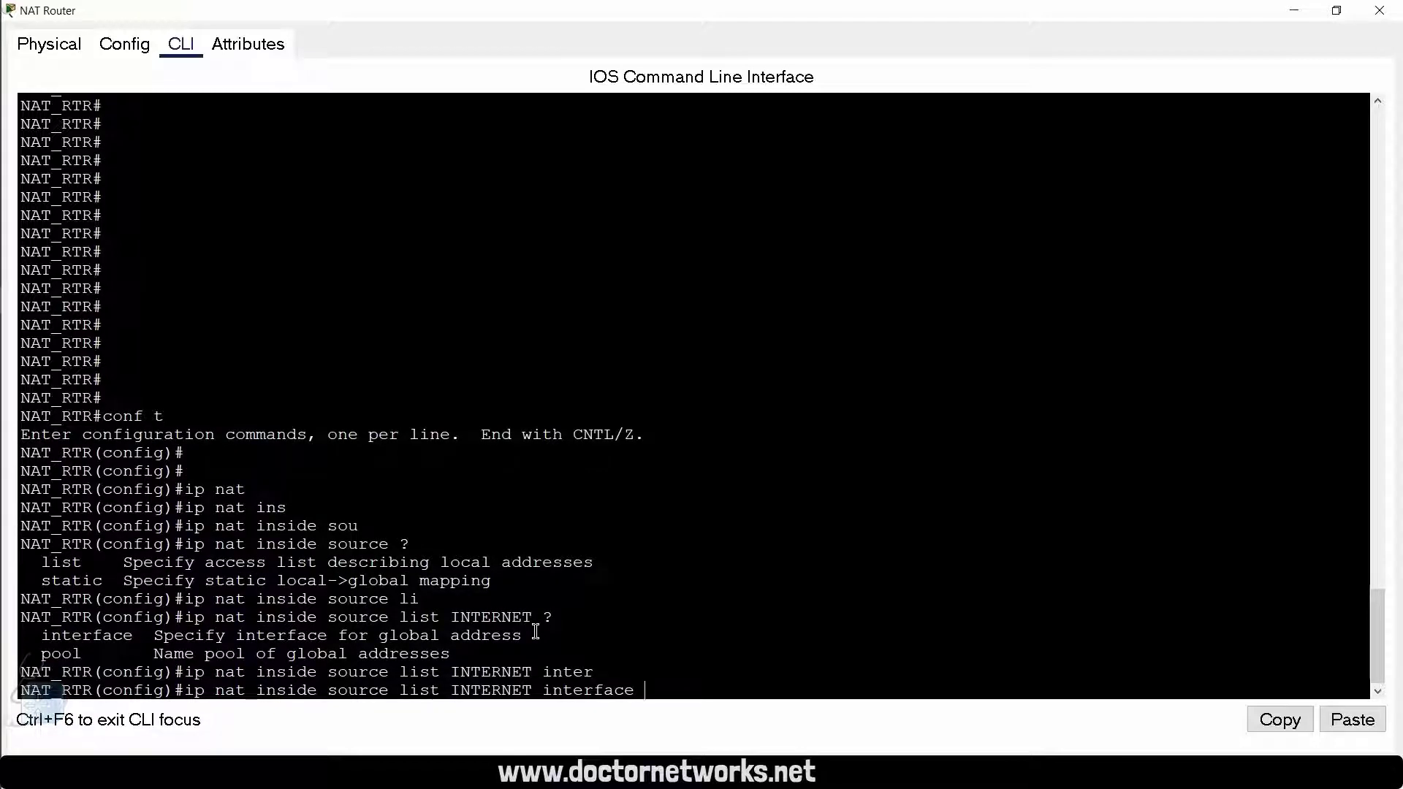
{"action": "type", "text": "gig"}
{"action": "key", "text": "Tab"}
{"action": "type", "text": "?"}
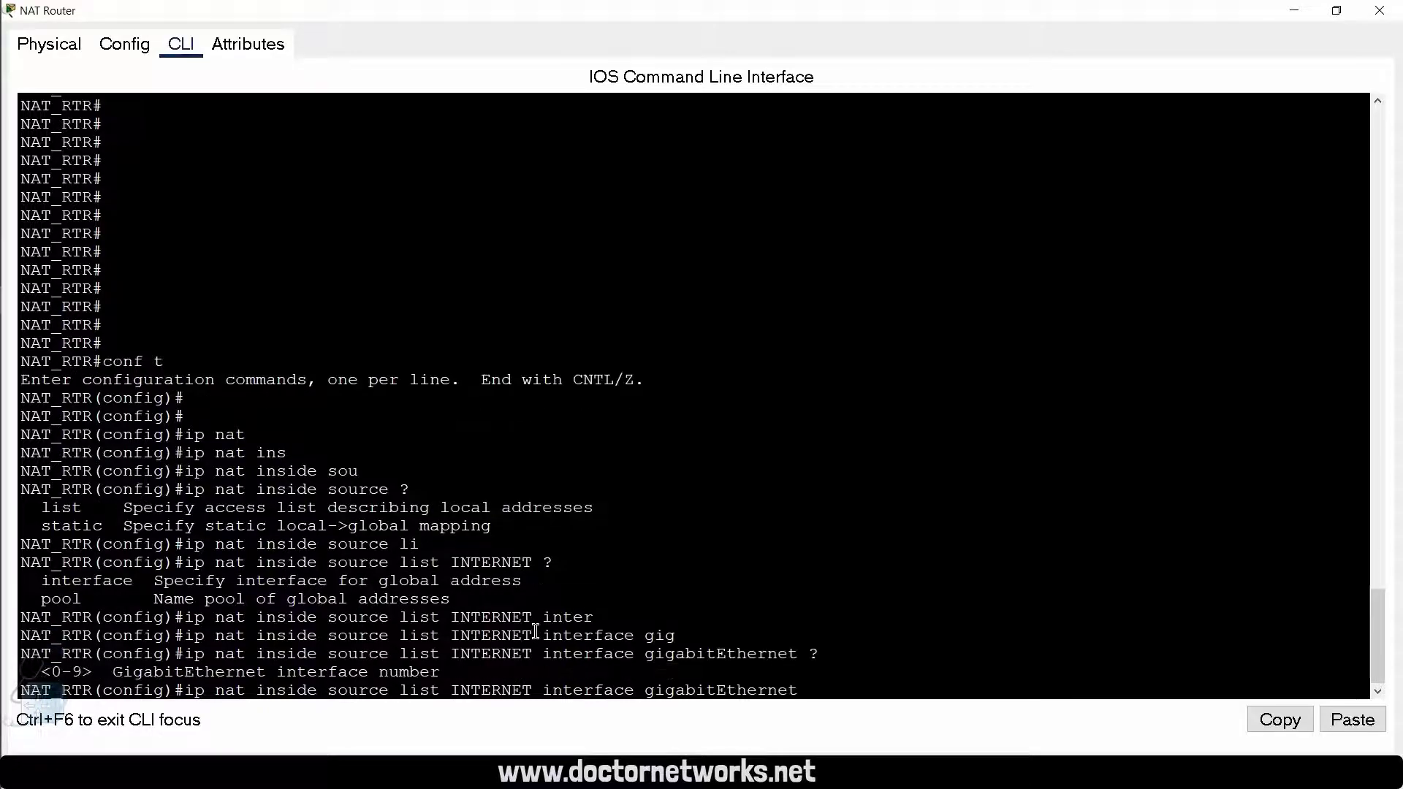
{"action": "type", "text": "0/0/1"}
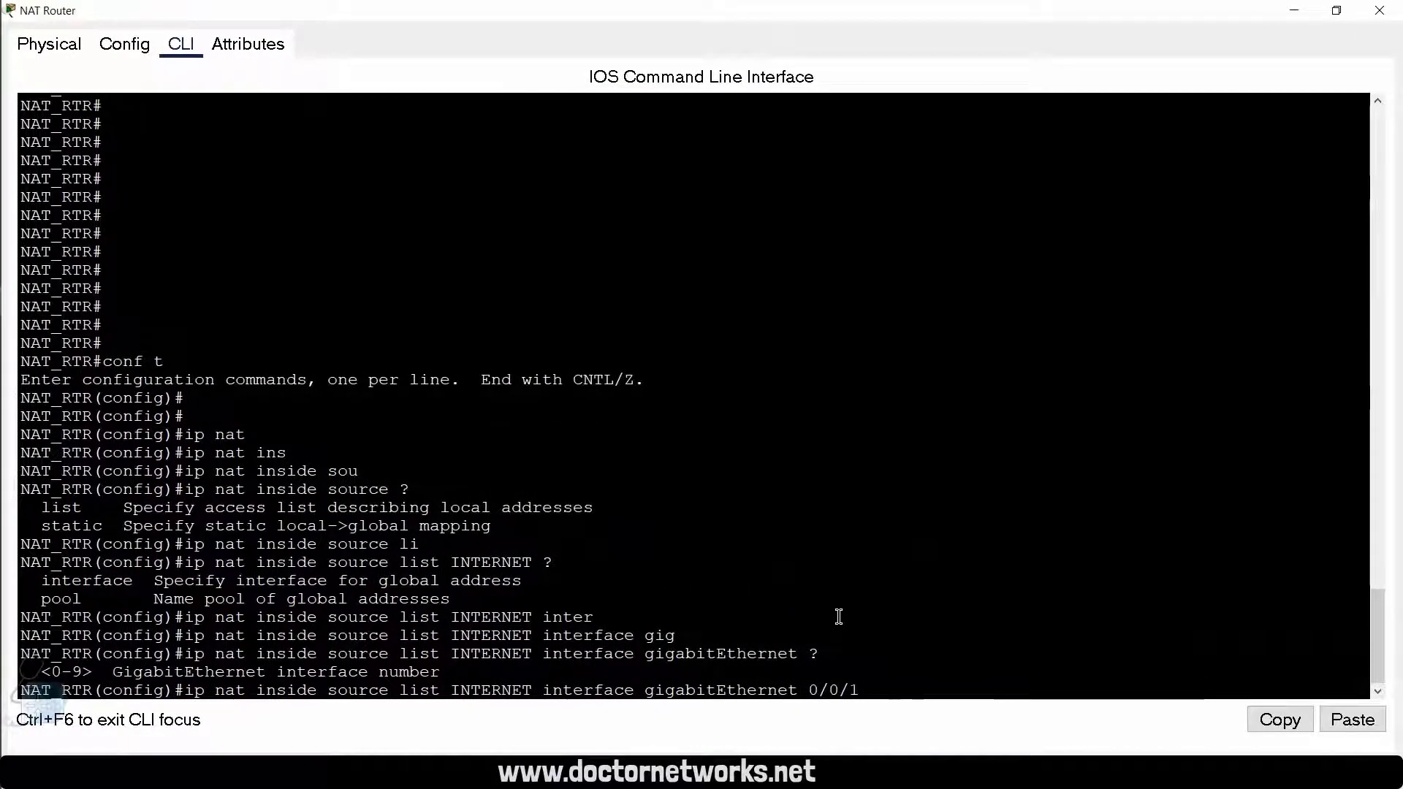
{"action": "type", "text": "?"}
{"action": "type", "text": "ove"}
{"action": "type", "text": "r"}
{"action": "key", "text": "Tab"}
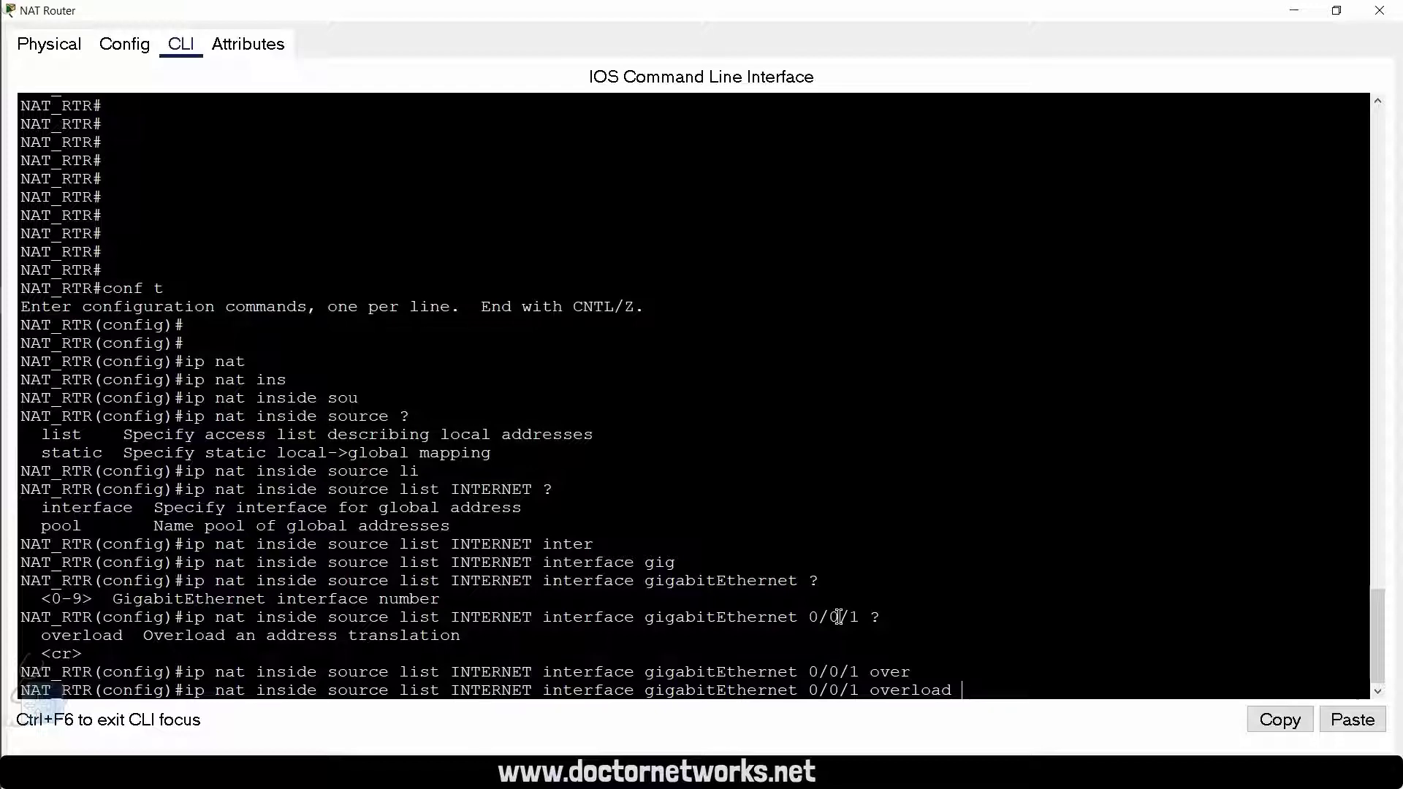
{"action": "key", "text": "Return"}
{"action": "key", "text": "Return"}
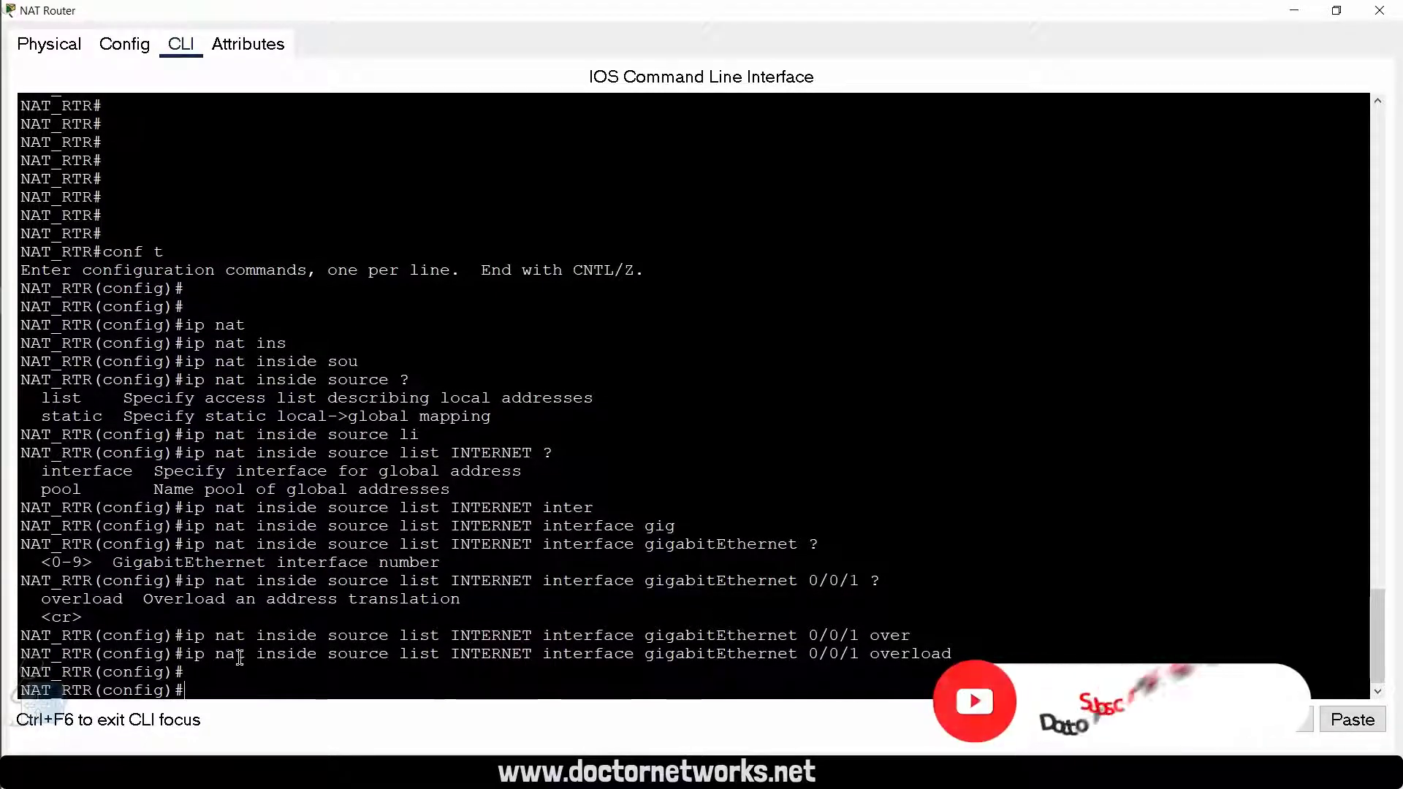
Step: Review the parts of the entered NAT statement: the source list, the outside interface, the pool alternative and the overload keyword
{"action": "left_click_drag", "start_coordinate": [185, 654], "coordinate": [534, 658]}
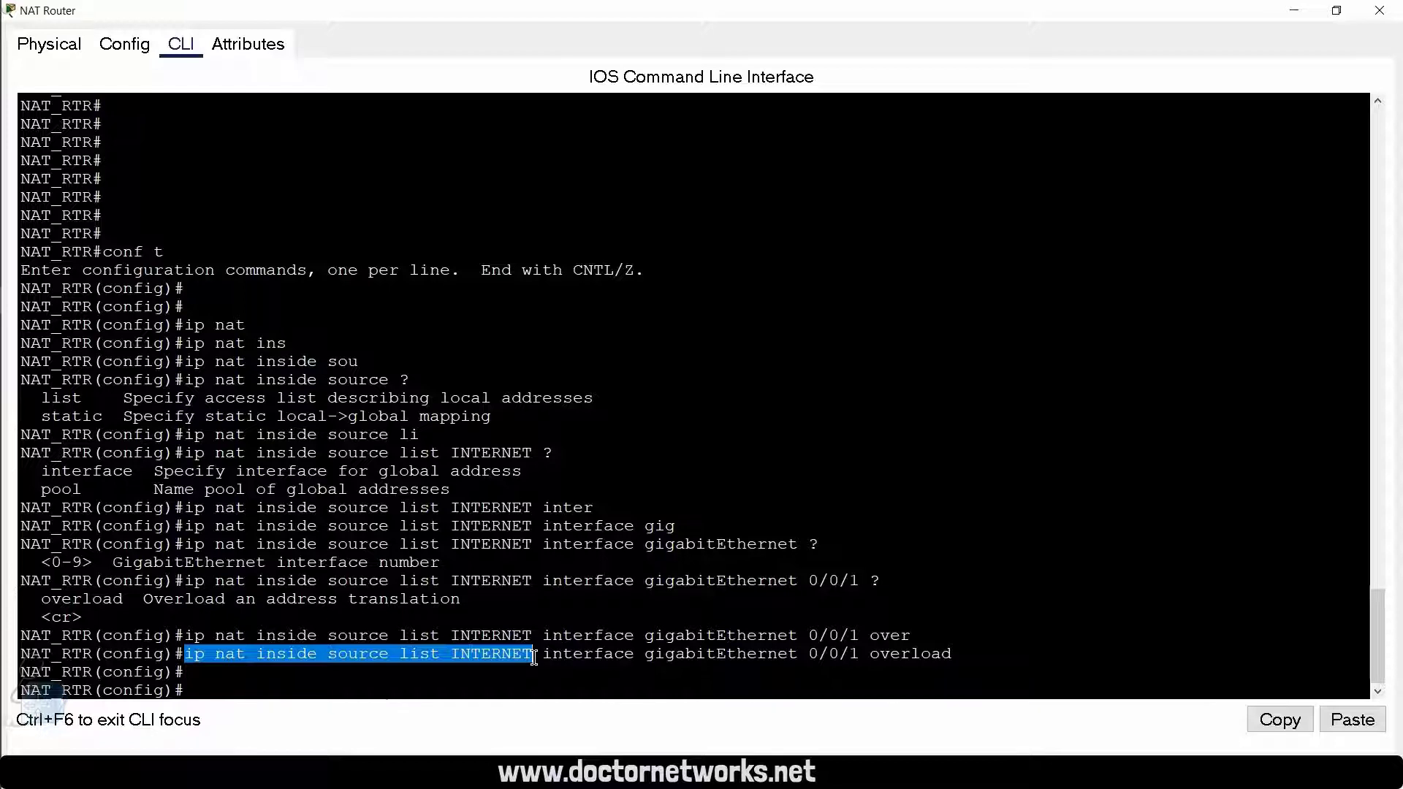
{"action": "left_click_drag", "start_coordinate": [542, 655], "coordinate": [958, 658]}
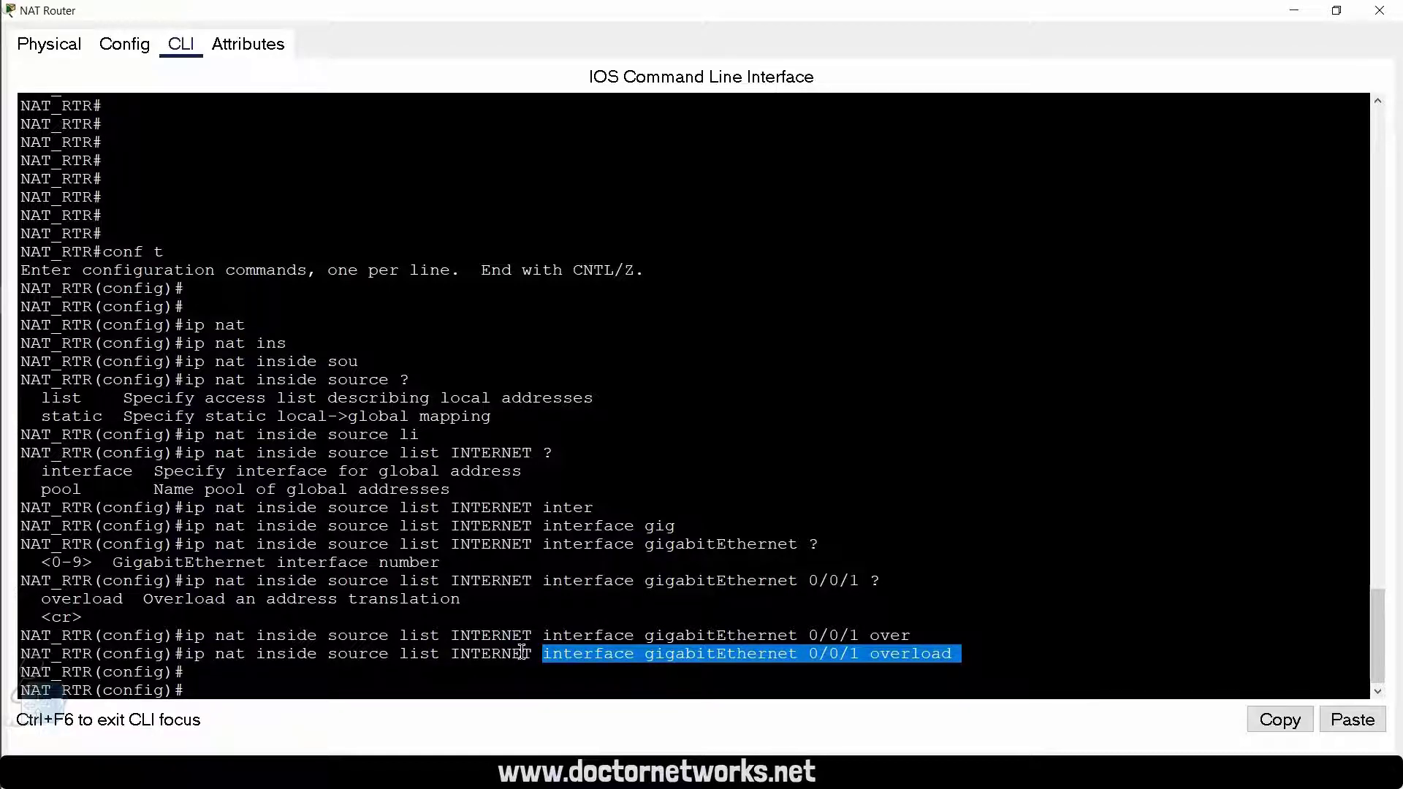
{"action": "left_click_drag", "start_coordinate": [451, 653], "coordinate": [532, 654]}
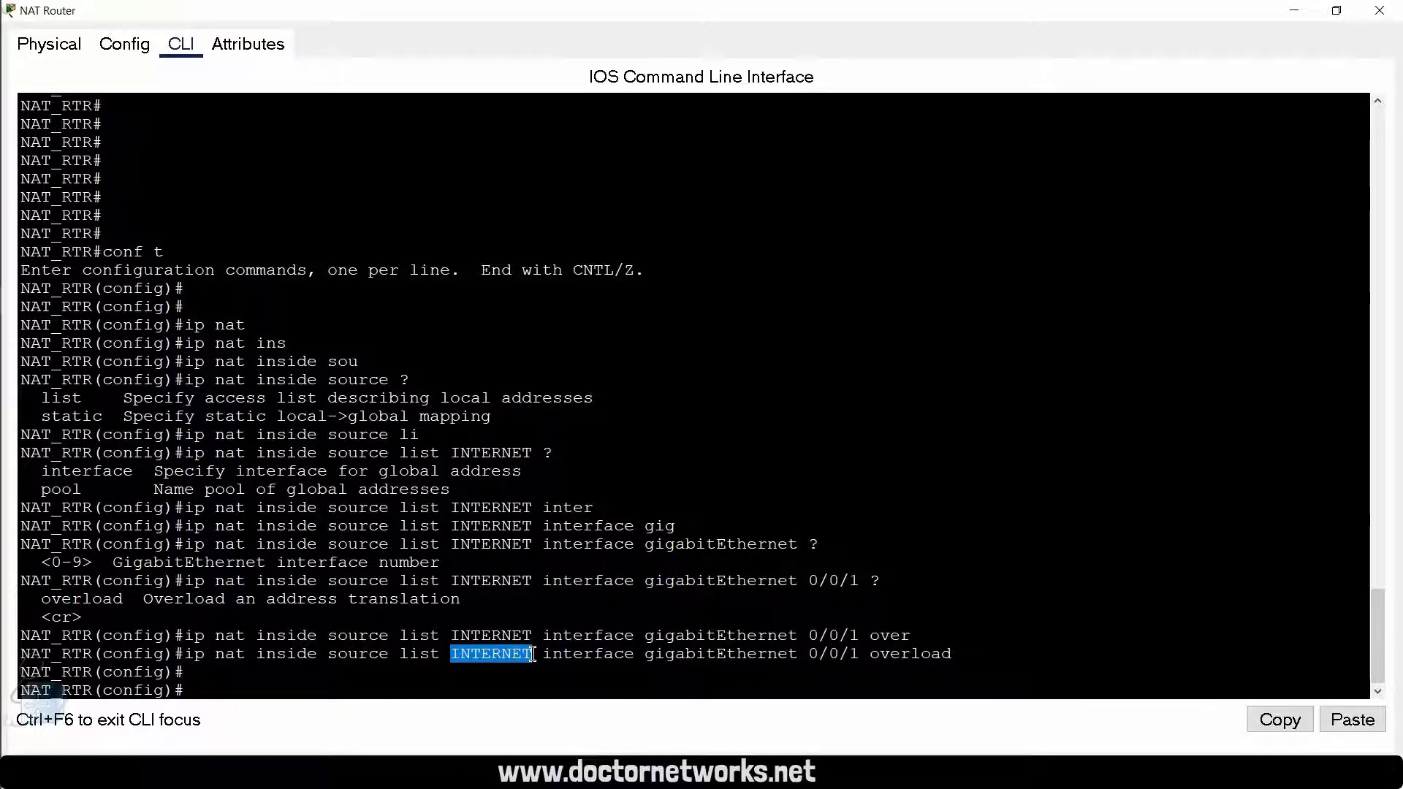
{"action": "left_click_drag", "start_coordinate": [552, 655], "coordinate": [859, 654]}
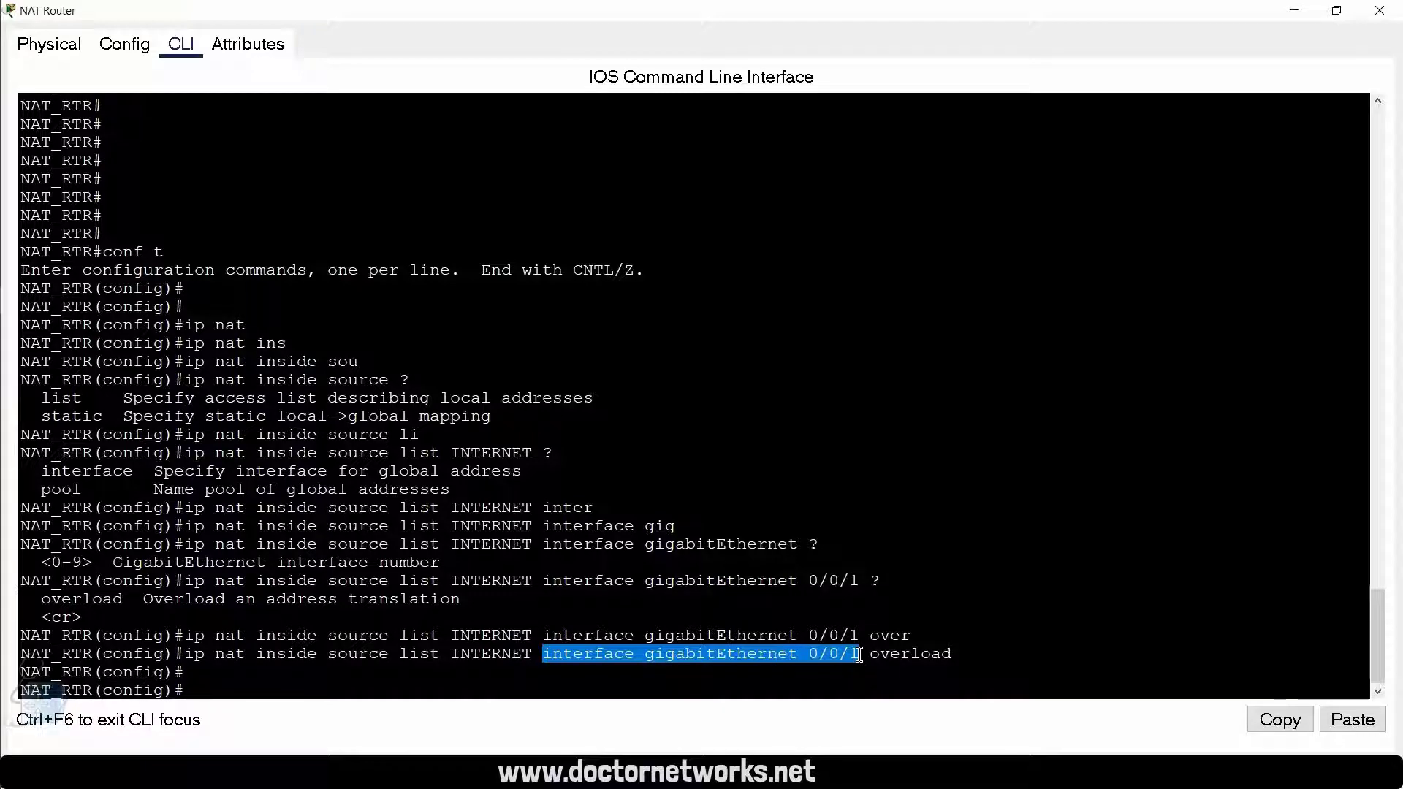
{"action": "left_click_drag", "start_coordinate": [83, 494], "coordinate": [44, 494]}
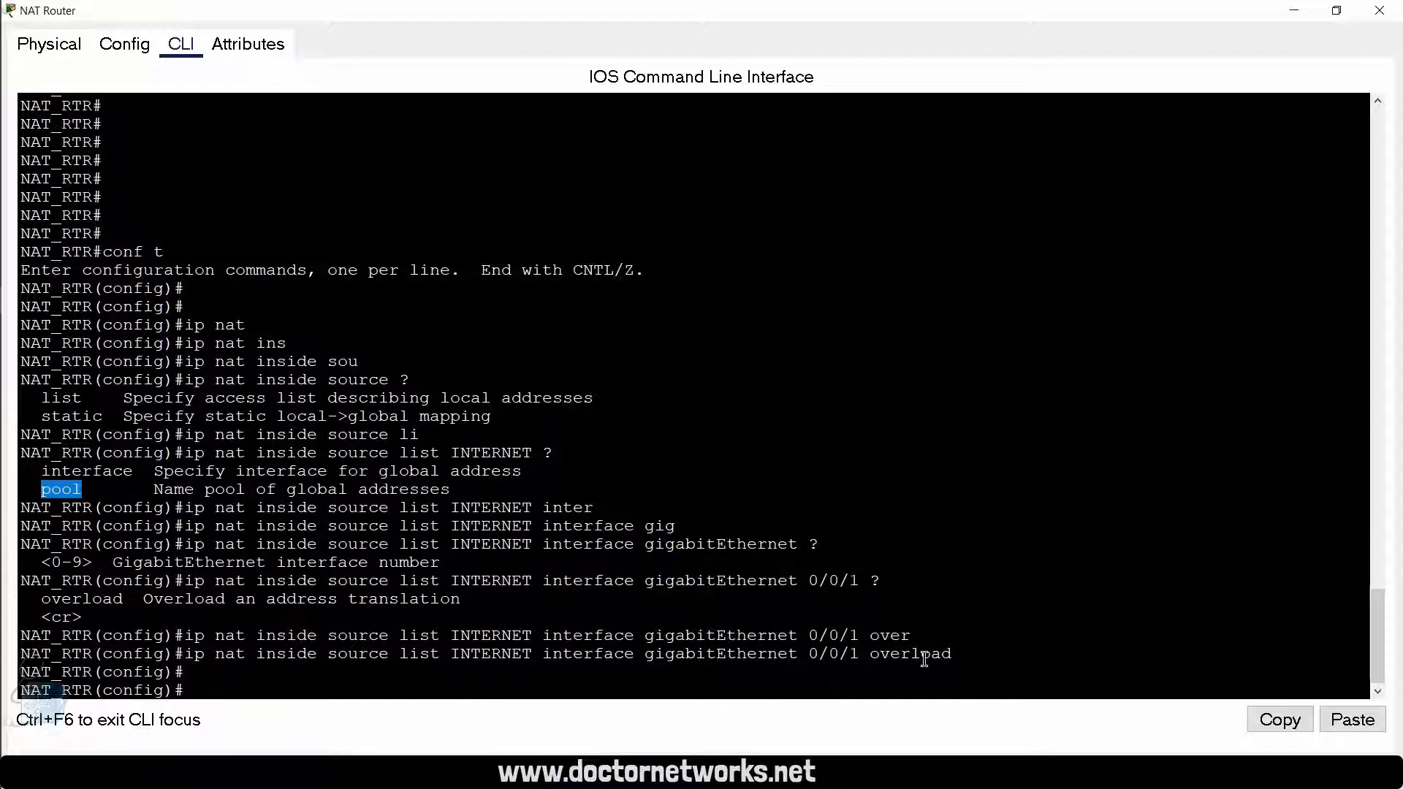
{"action": "left_click", "coordinate": [869, 660]}
{"action": "left_click", "coordinate": [958, 661]}
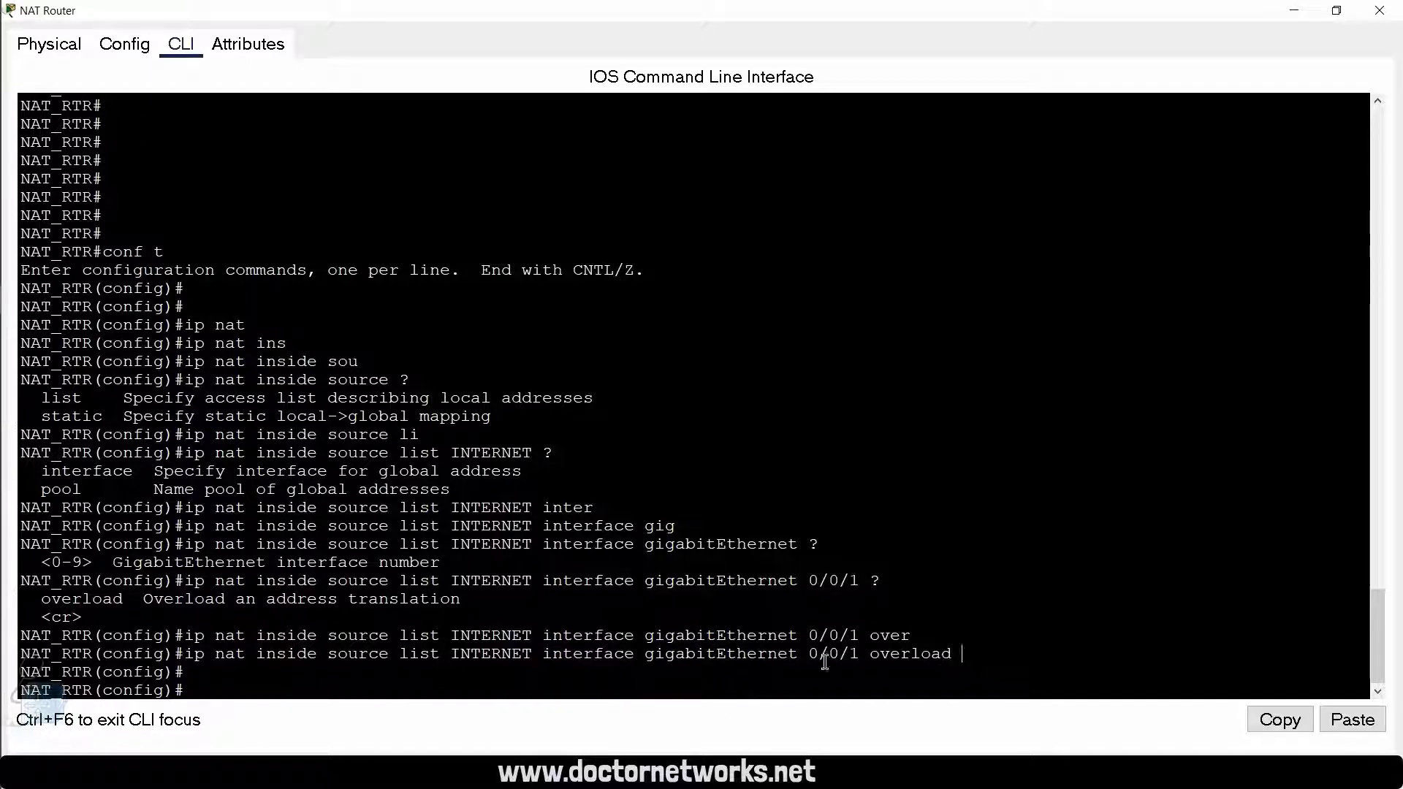
{"action": "left_click_drag", "start_coordinate": [825, 662], "coordinate": [776, 676]}
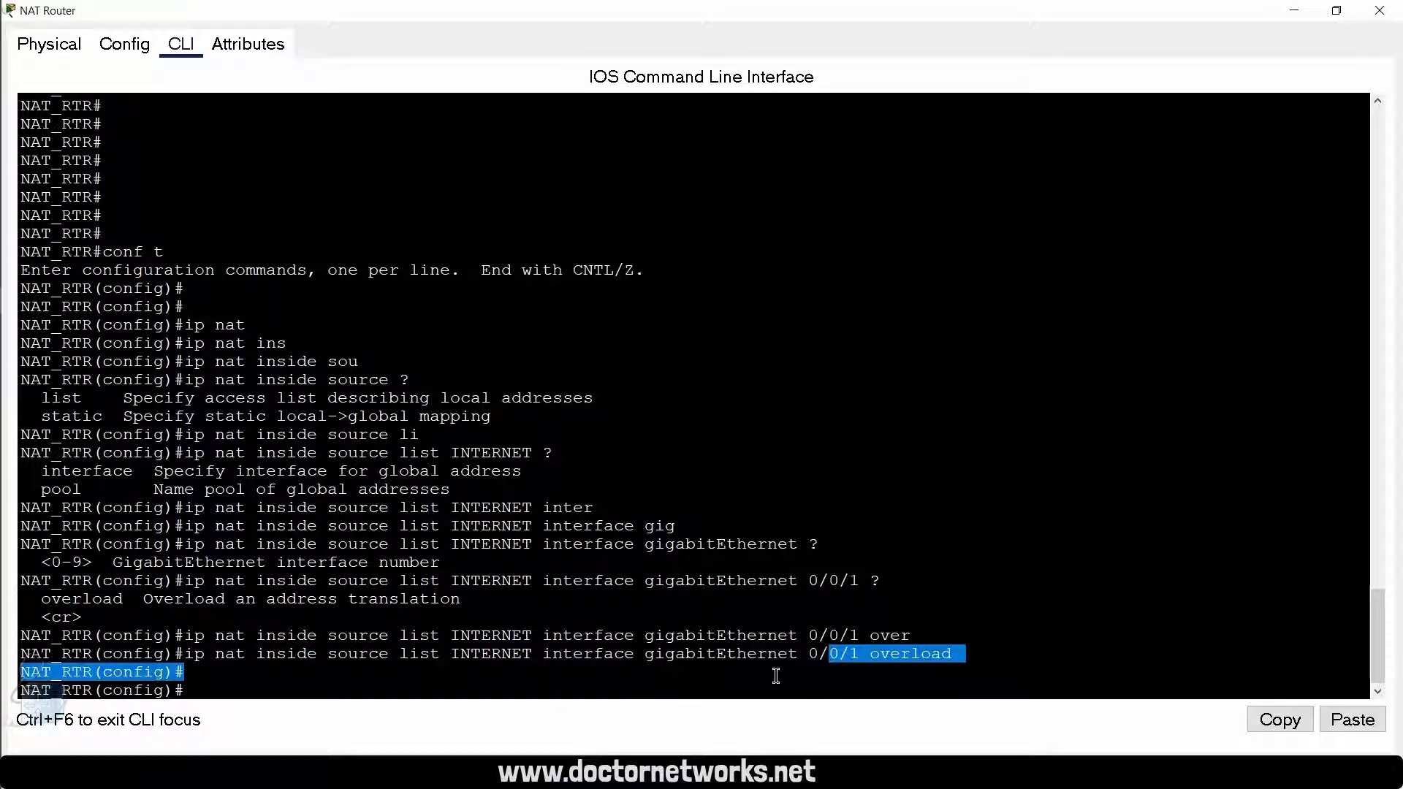
{"action": "left_click", "coordinate": [640, 681]}
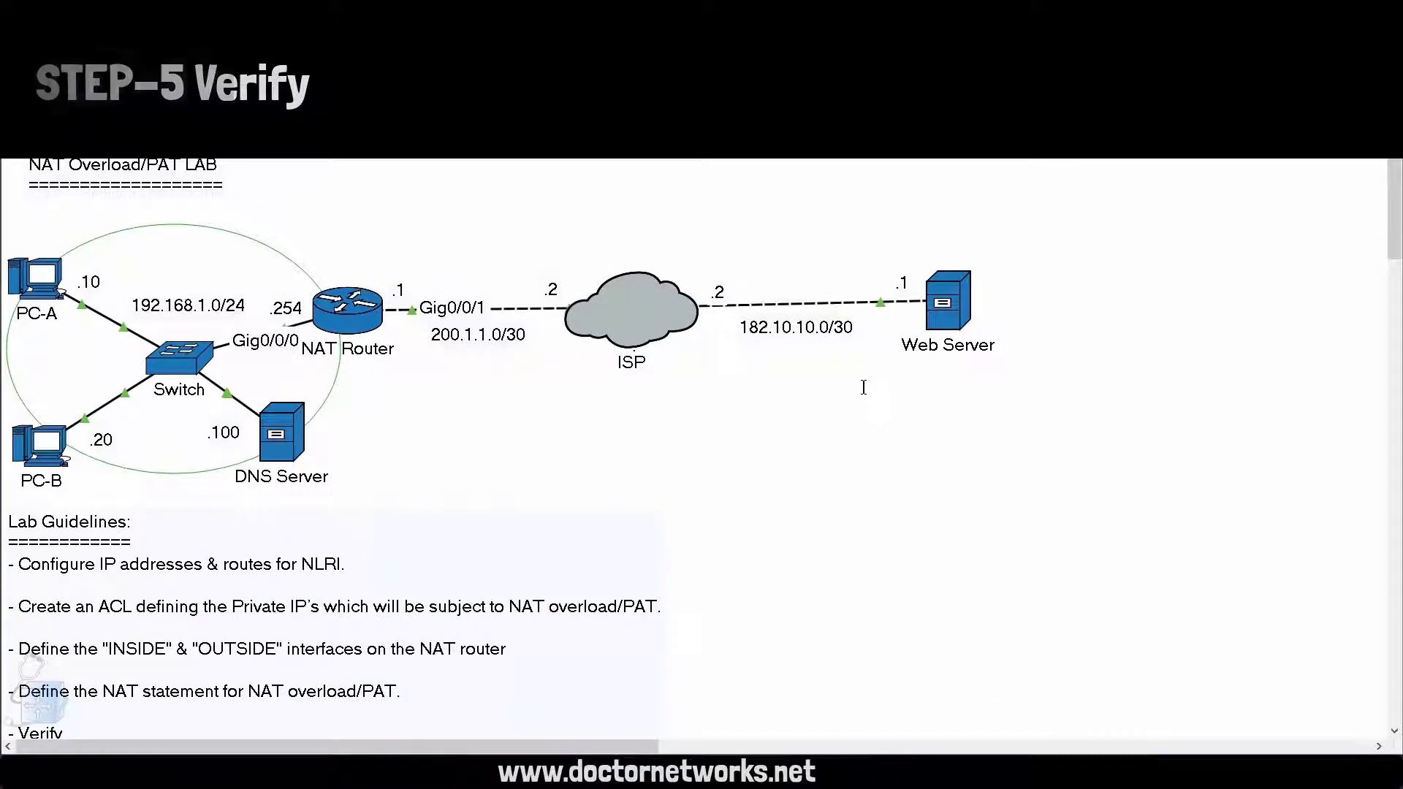
Step: Open PC-A from the topology and check the IPv4 address and default gateway in its IP configuration
{"action": "mouse_move", "coordinate": [83, 285]}
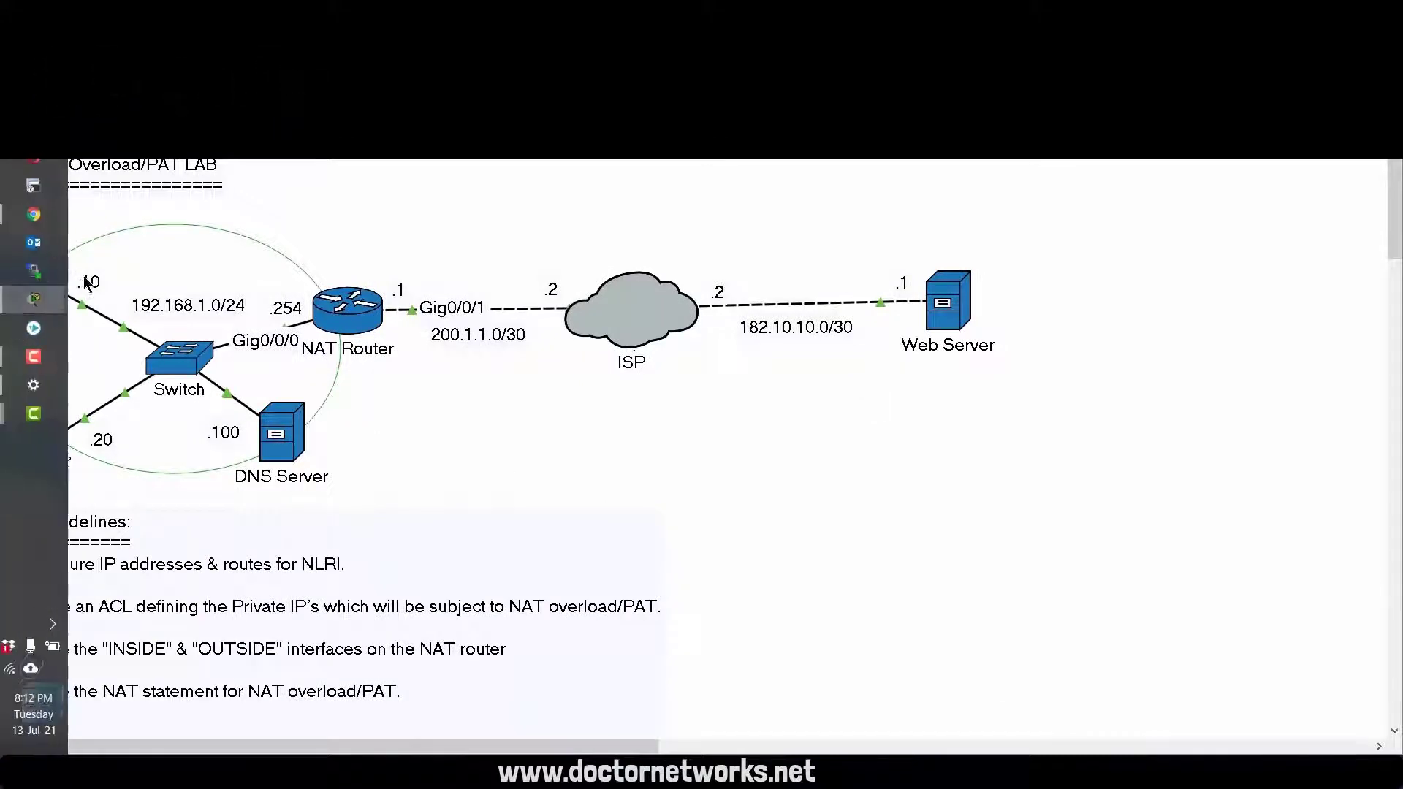
{"action": "double_click", "coordinate": [47, 278]}
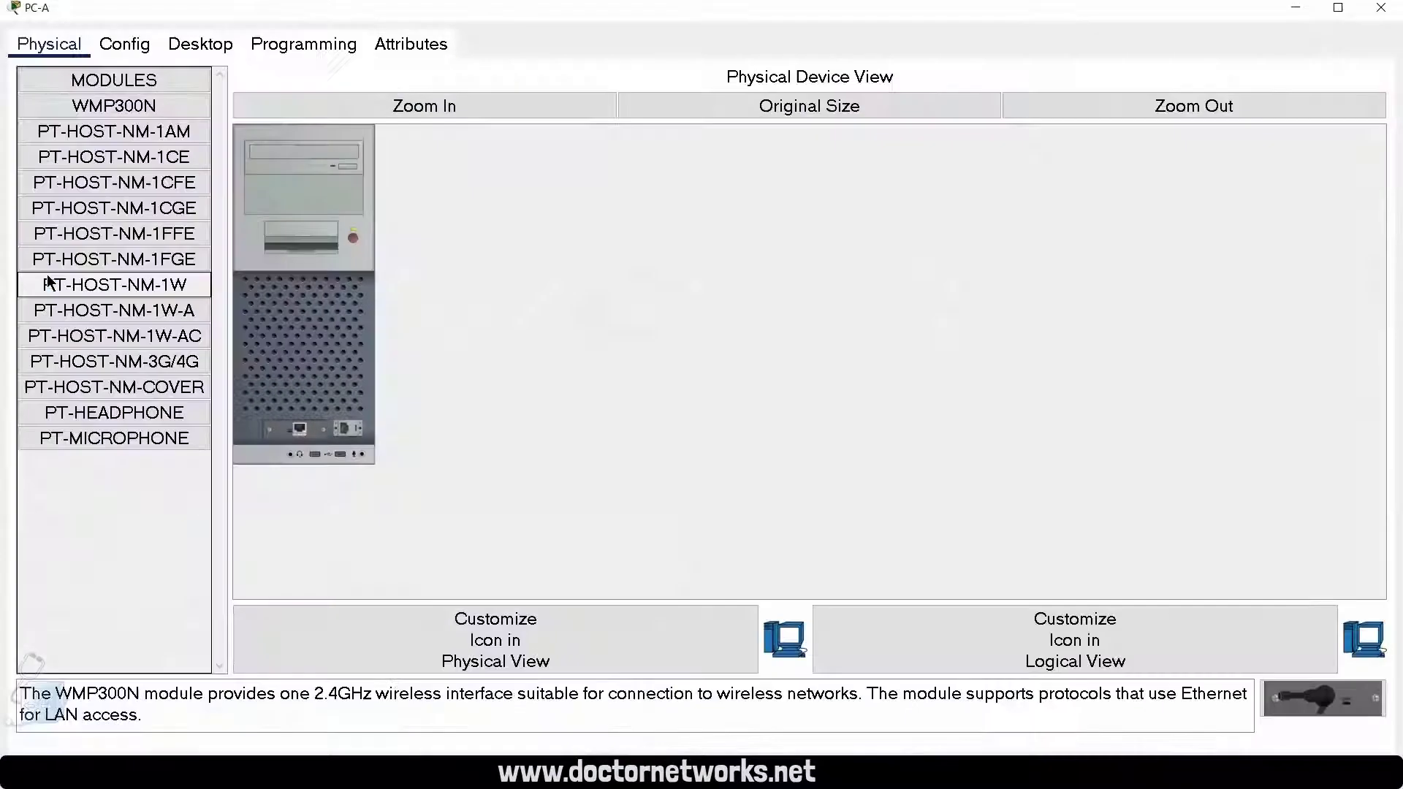
{"action": "left_click", "coordinate": [195, 45]}
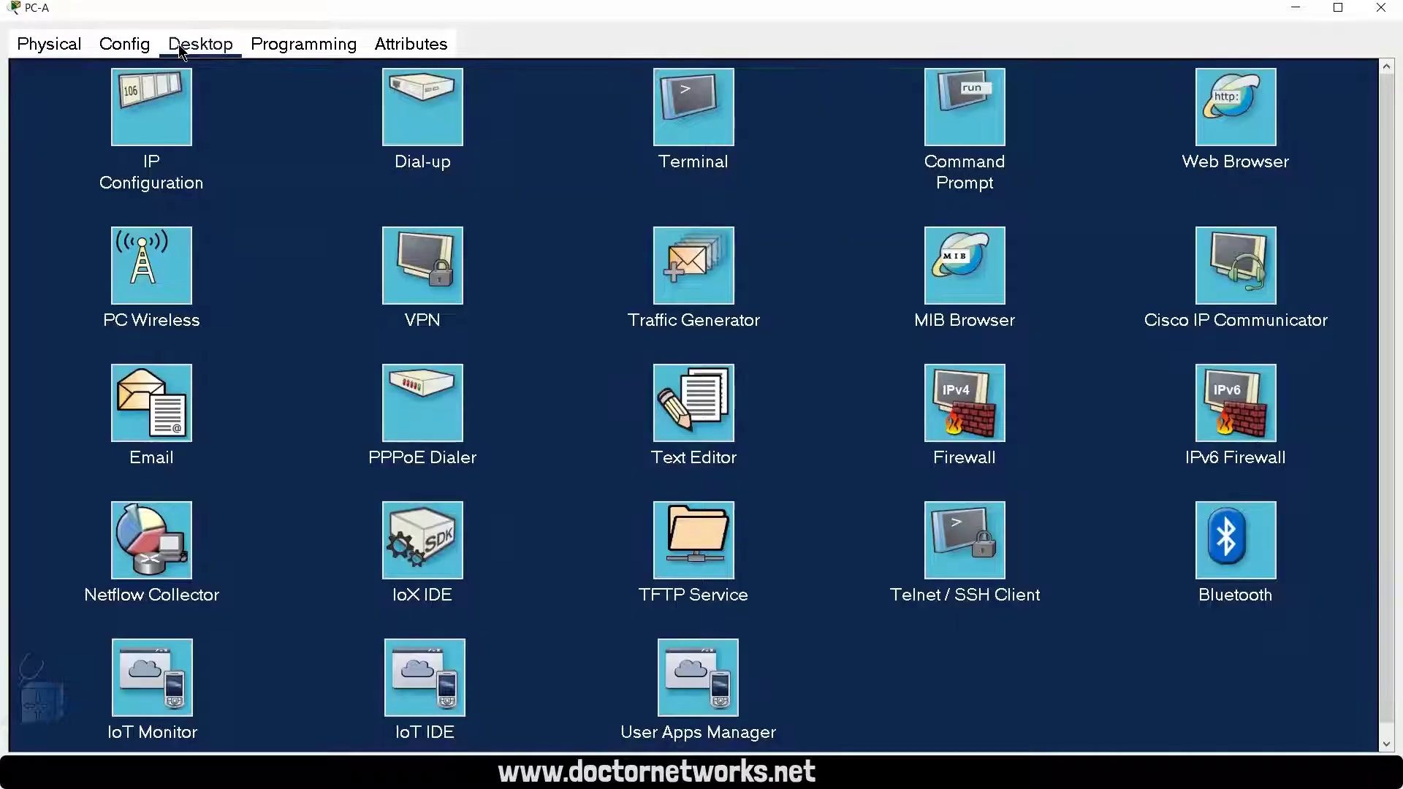
{"action": "left_click", "coordinate": [166, 117]}
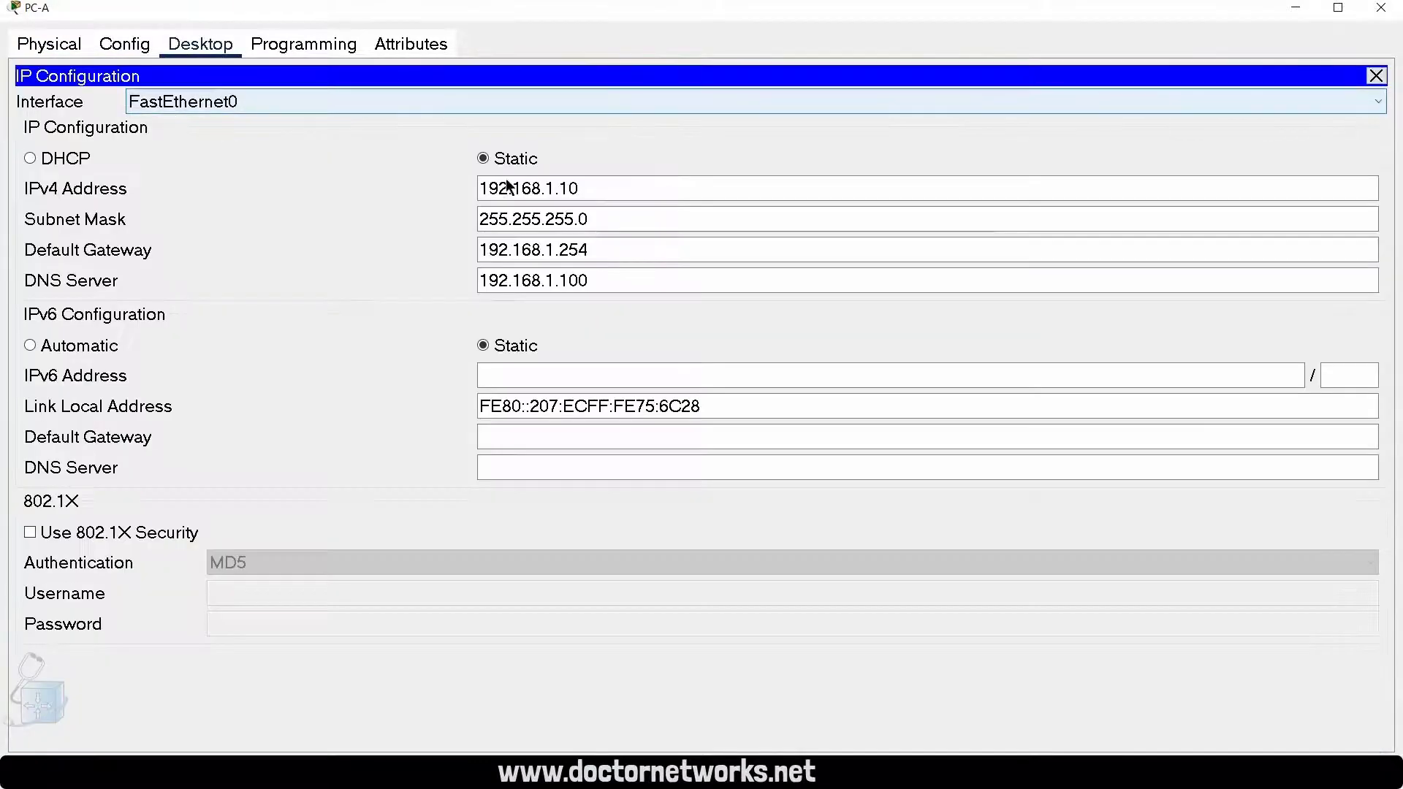
{"action": "double_click", "coordinate": [602, 195]}
{"action": "left_click_drag", "start_coordinate": [589, 250], "coordinate": [480, 250]}
{"action": "left_click", "coordinate": [117, 44]}
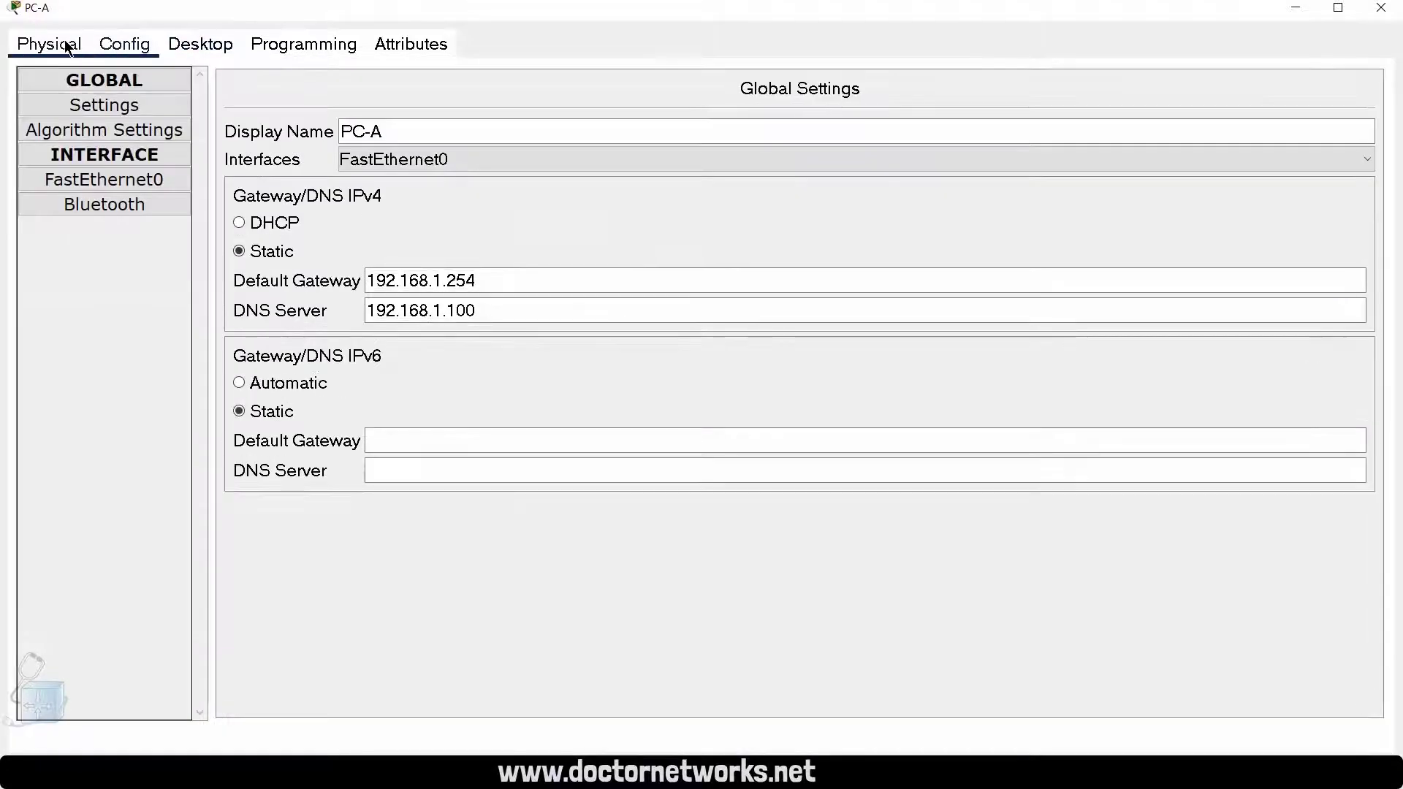
Step: Look through PC-A's device settings, close its IP configuration and return to the NAT Router console
{"action": "left_click", "coordinate": [66, 46]}
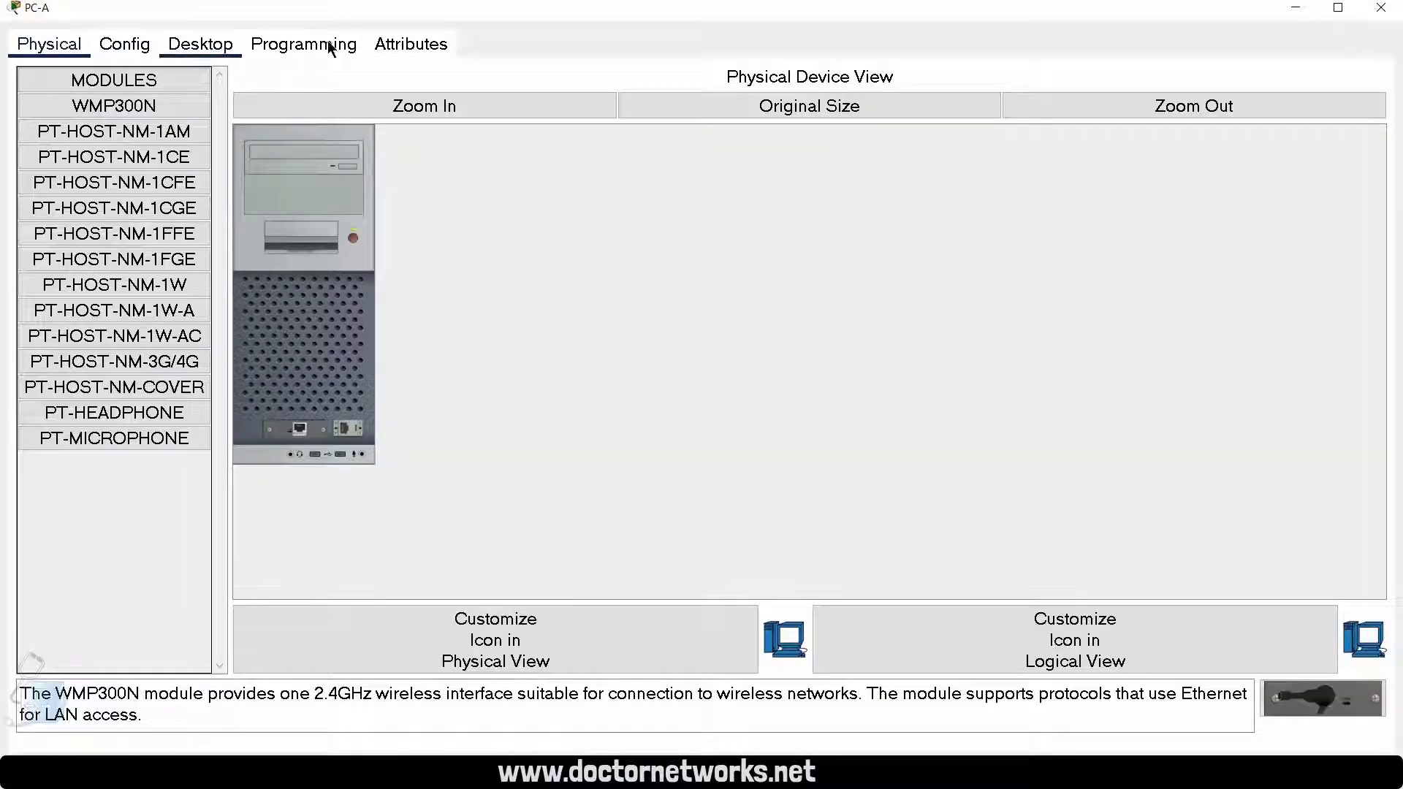
{"action": "left_click", "coordinate": [220, 46]}
{"action": "left_click", "coordinate": [277, 52]}
{"action": "left_click", "coordinate": [127, 46]}
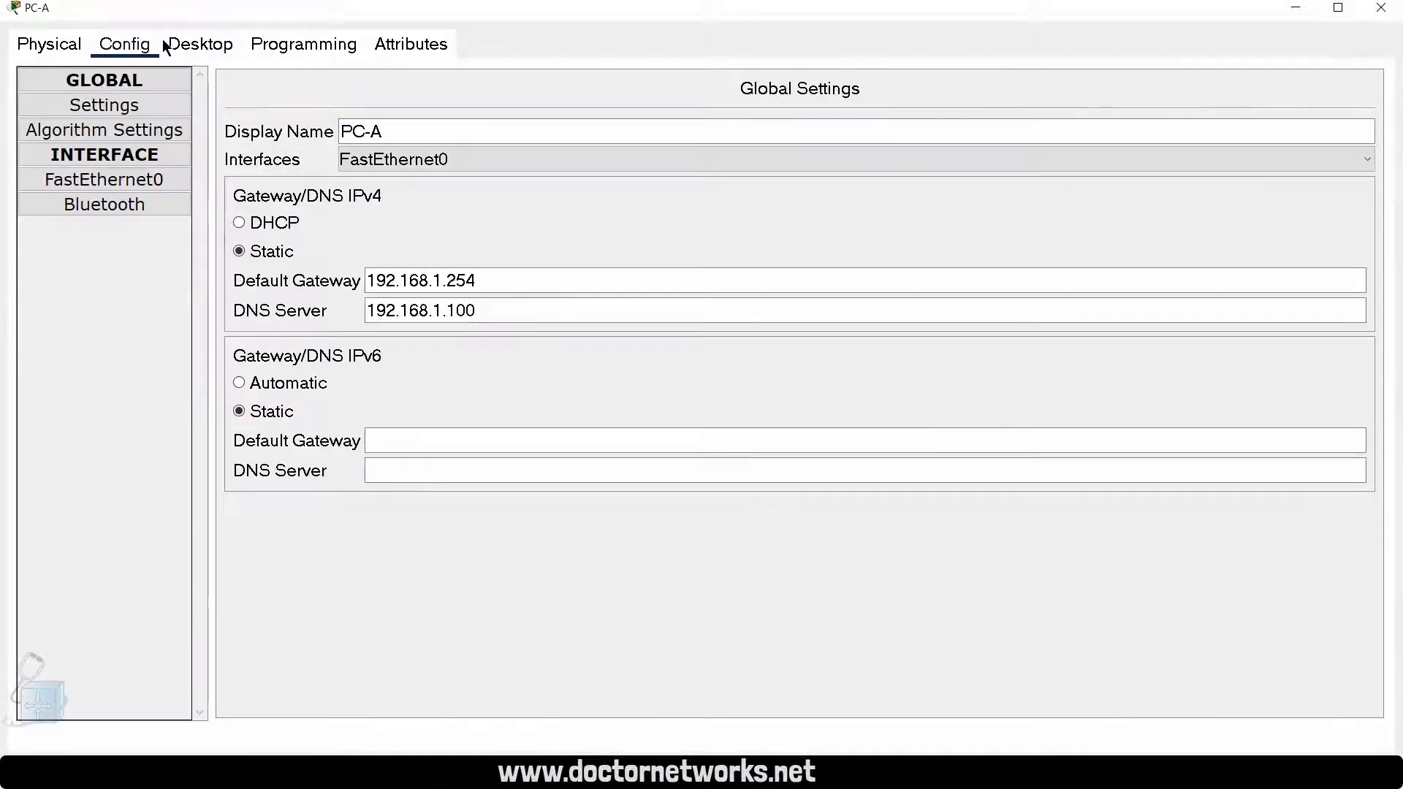
{"action": "left_click", "coordinate": [191, 45]}
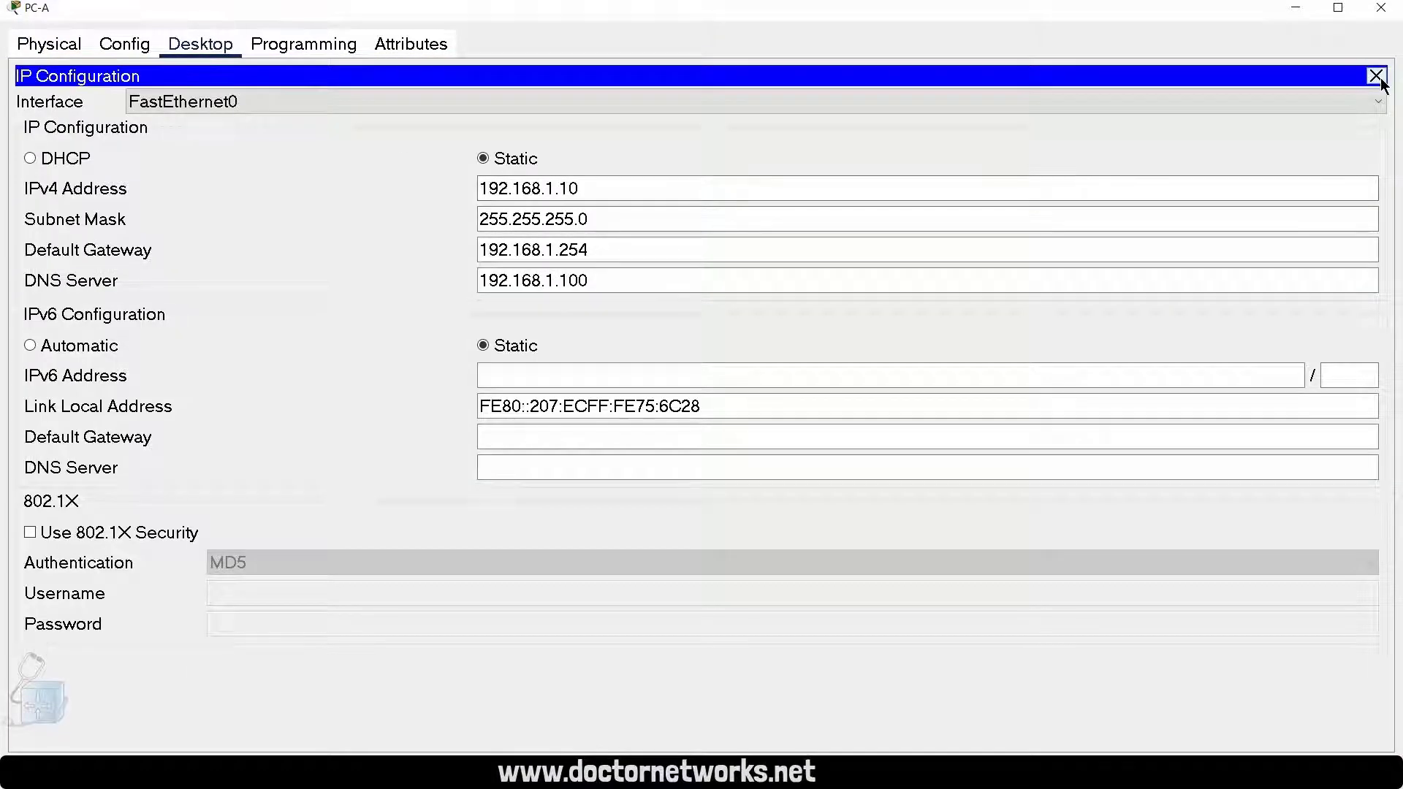
{"action": "left_click", "coordinate": [1376, 76]}
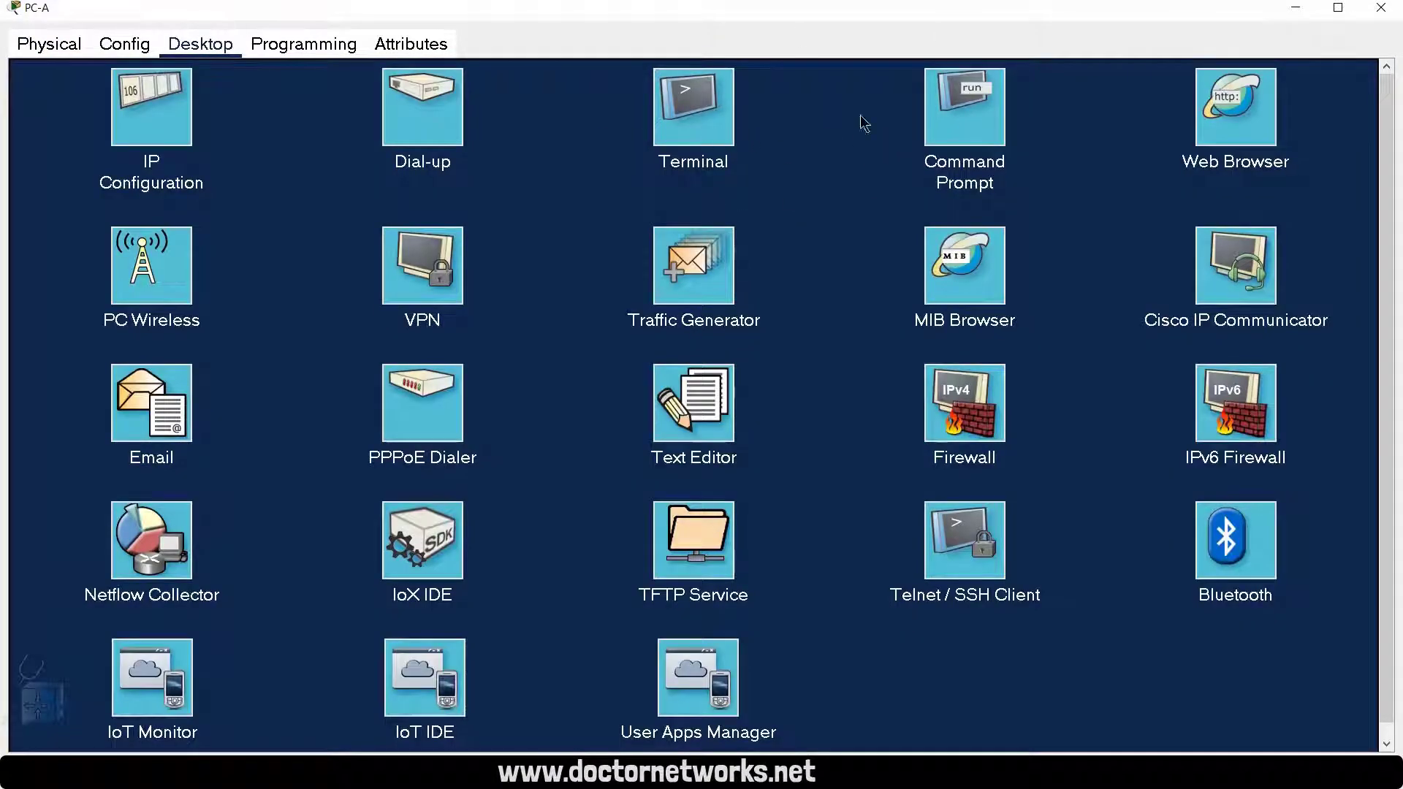
{"action": "left_click", "coordinate": [1292, 14]}
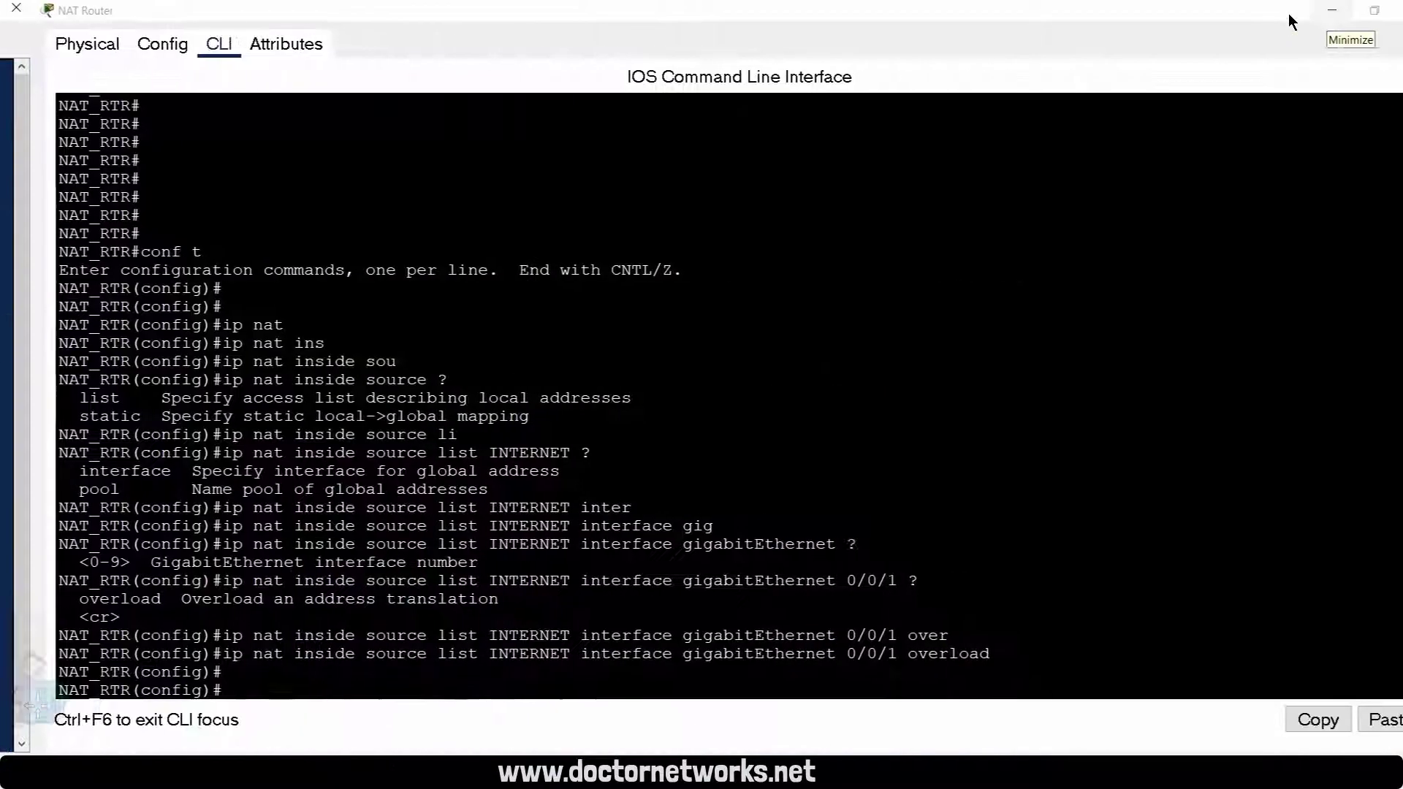
Step: Exit global configuration mode on the NAT Router
{"action": "type", "text": "exi"}
{"action": "key", "text": "Return"}
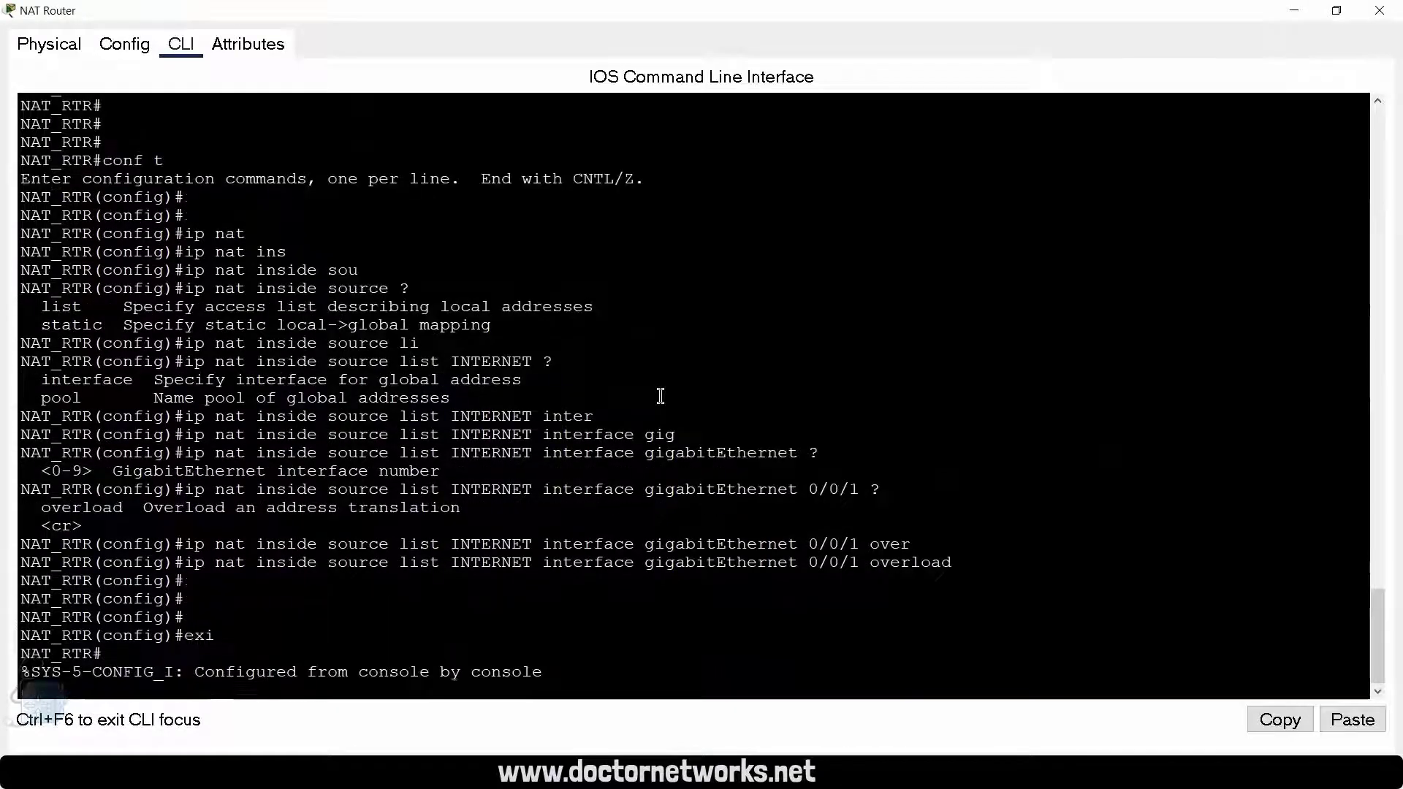
{"action": "key", "text": "Return"}
{"action": "key", "text": "Return"}
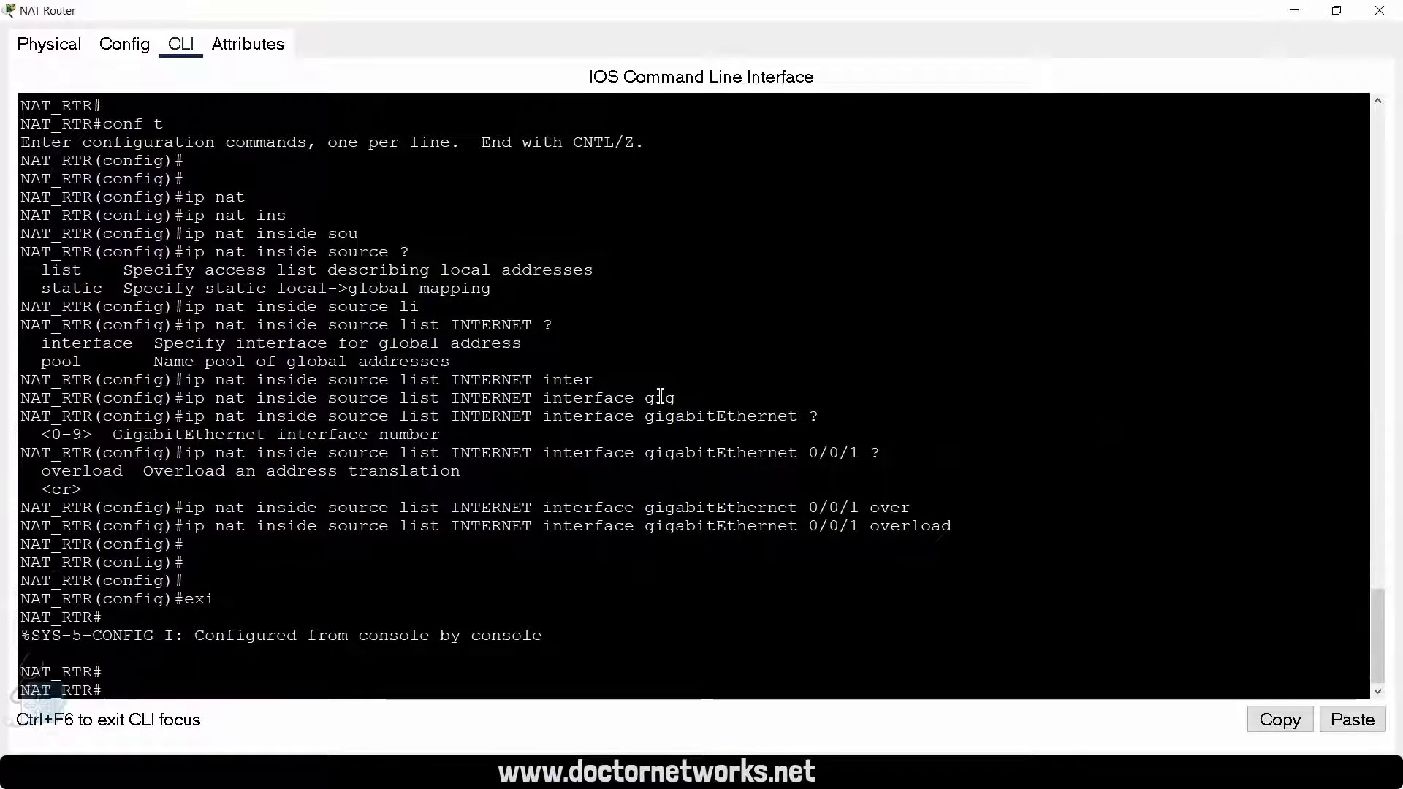
Step: Display the NAT Router's translation table with show ip nat translations
{"action": "type", "text": "sho"}
{"action": "key", "text": "Tab"}
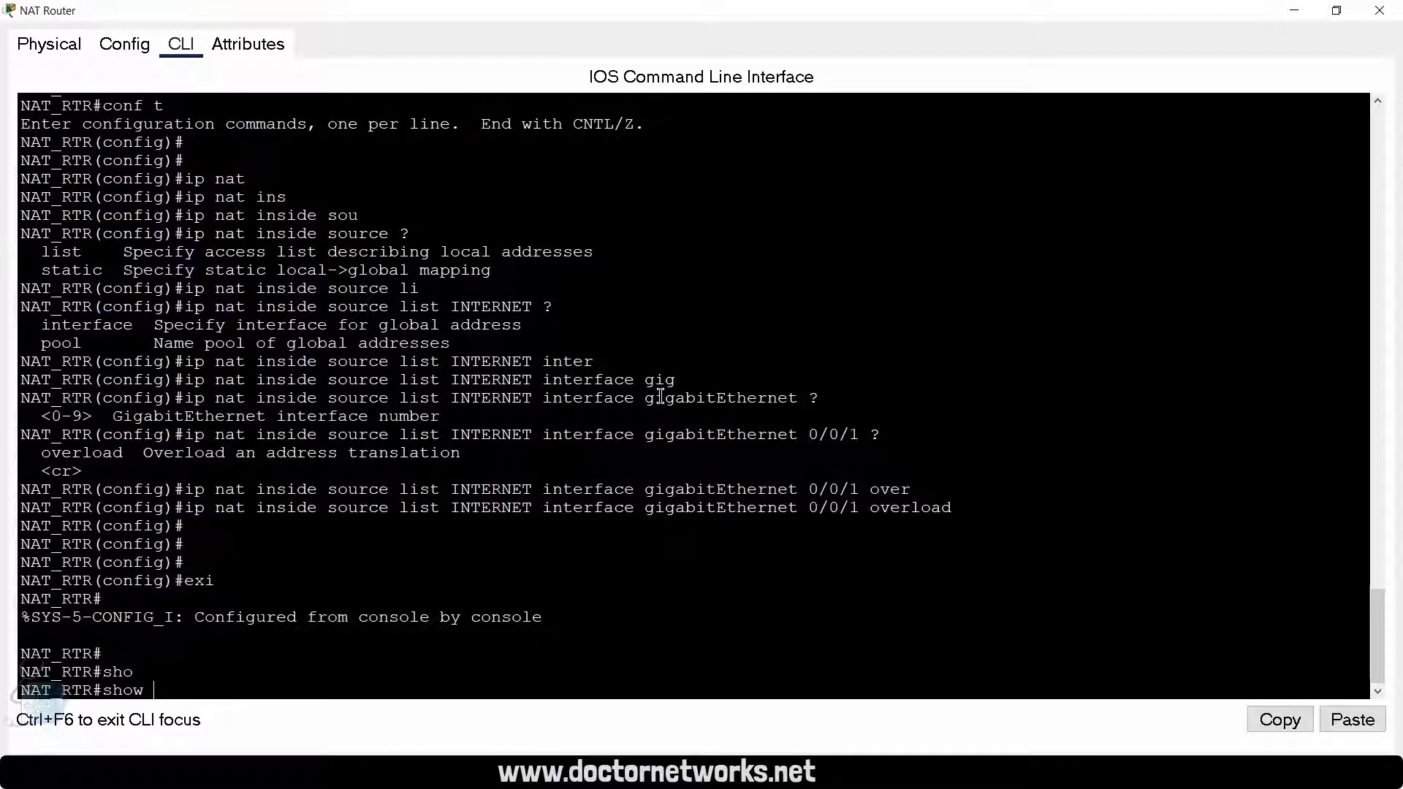
{"action": "type", "text": "ip na"}
{"action": "key", "text": "Tab"}
{"action": "type", "text": "tra"}
{"action": "key", "text": "Tab"}
{"action": "key", "text": "Return"}
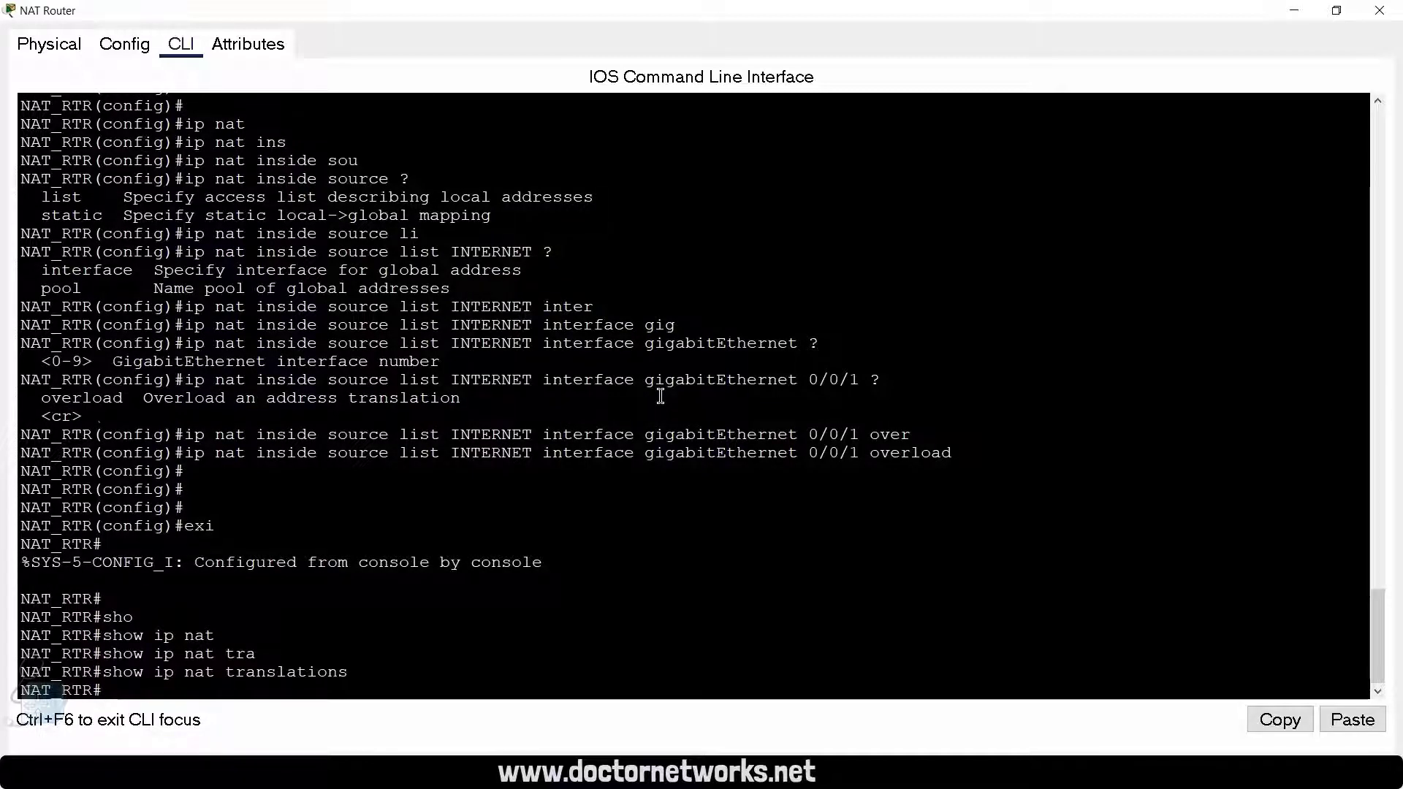
{"action": "key", "text": "Return"}
{"action": "key", "text": "Return"}
{"action": "key", "text": "Return"}
{"action": "key", "text": "Return"}
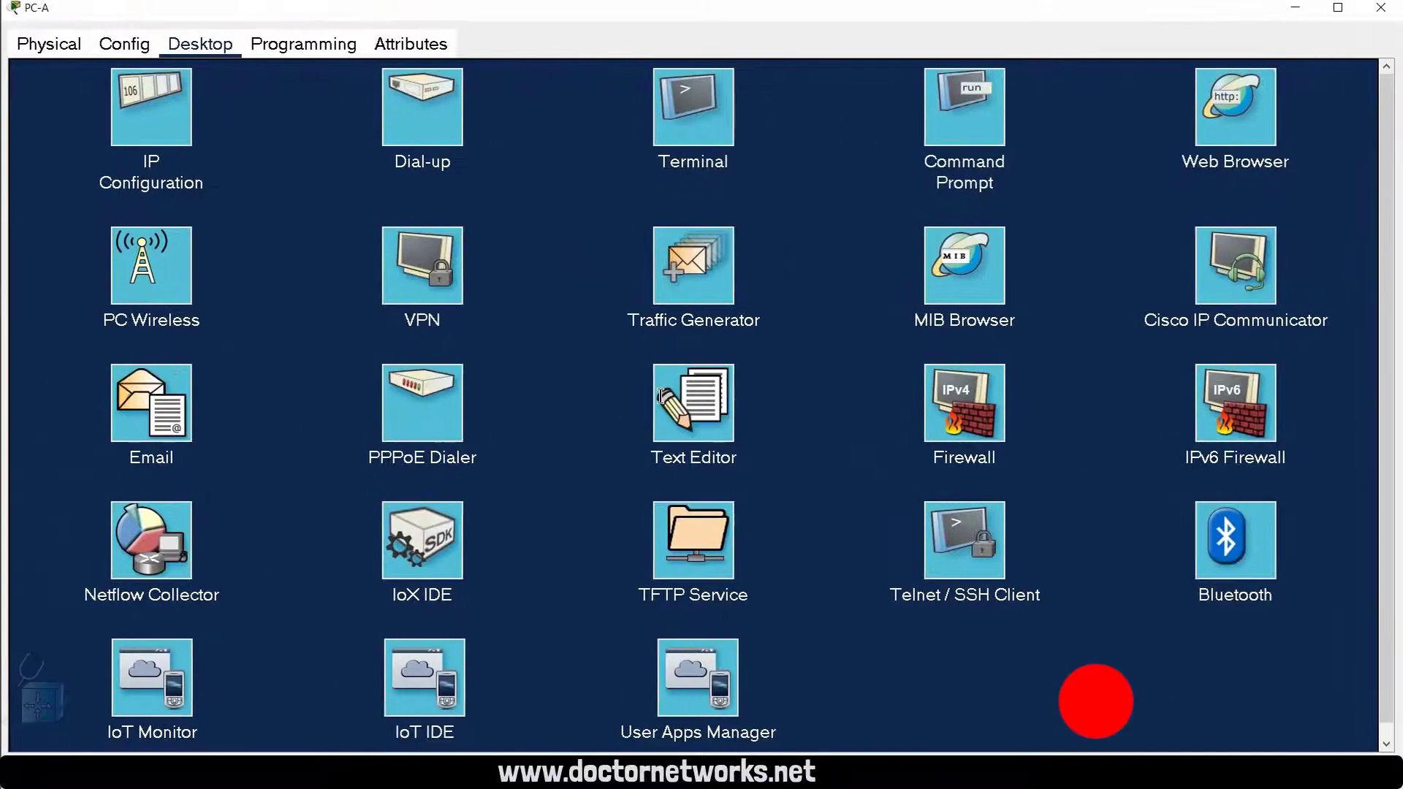
Step: From PC-A's command prompt, ping the Web Server at 182.10.10.1 with a single echo request using -n 1
{"action": "left_click", "coordinate": [949, 124]}
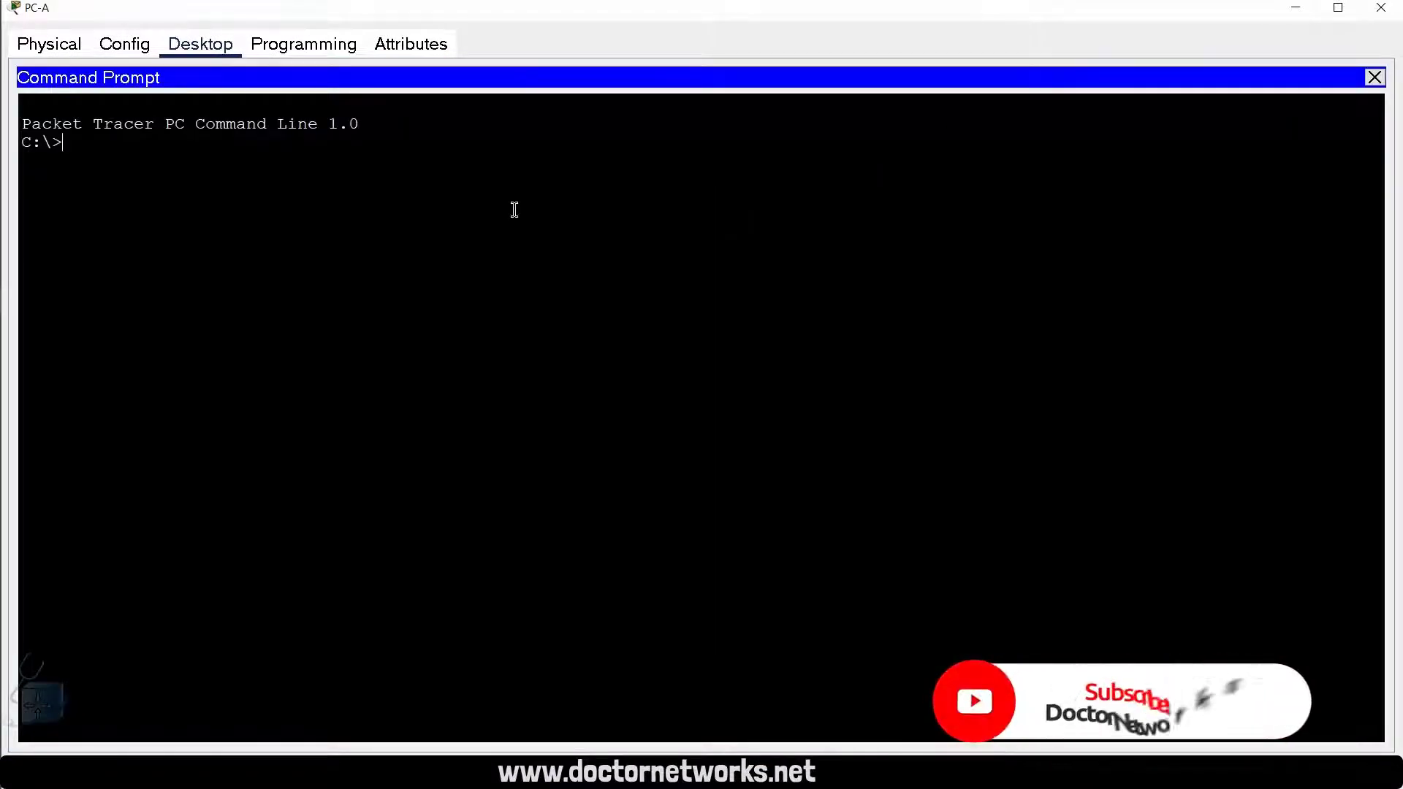
{"action": "key", "text": "Return"}
{"action": "key", "text": "Return"}
{"action": "key", "text": "Return"}
{"action": "type", "text": "p"}
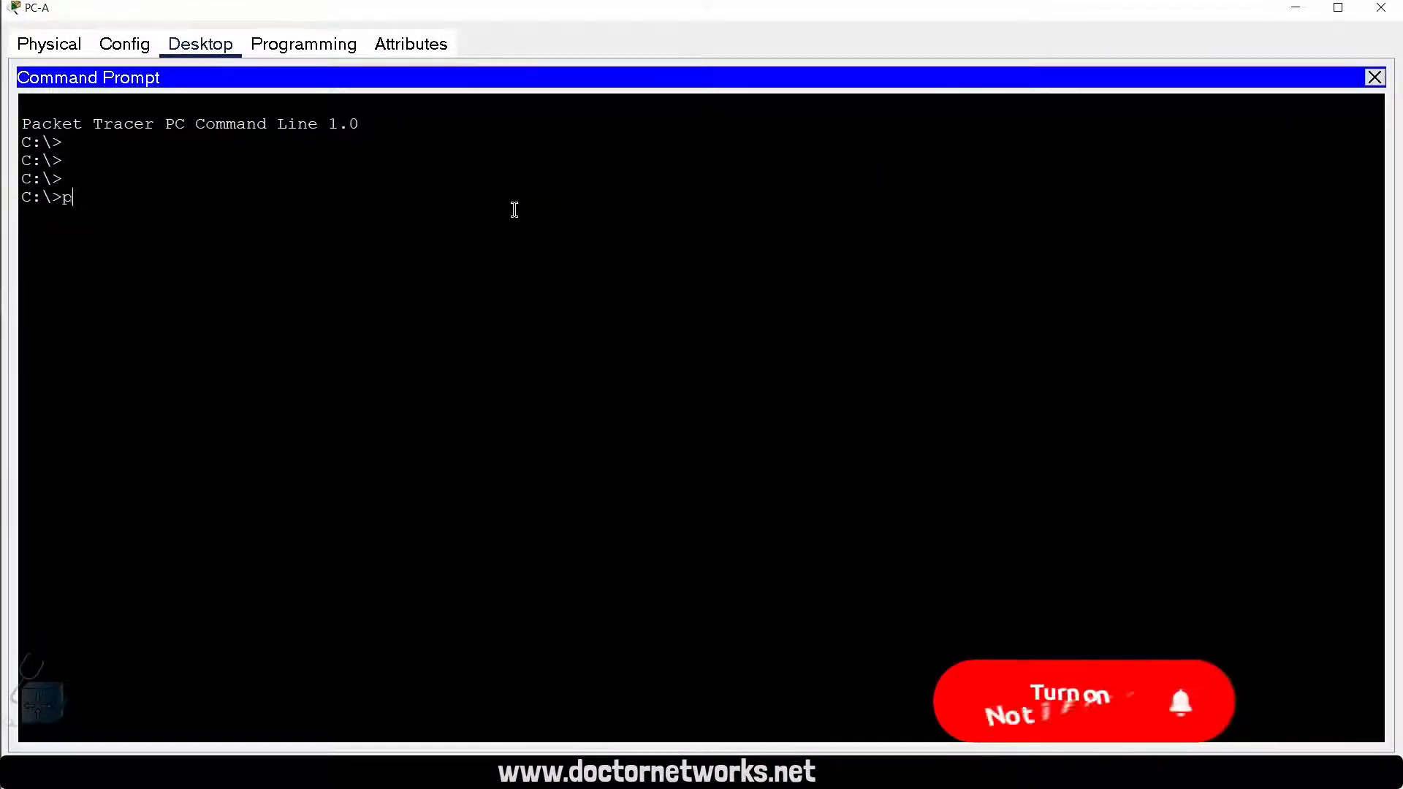
{"action": "type", "text": "ing 182"}
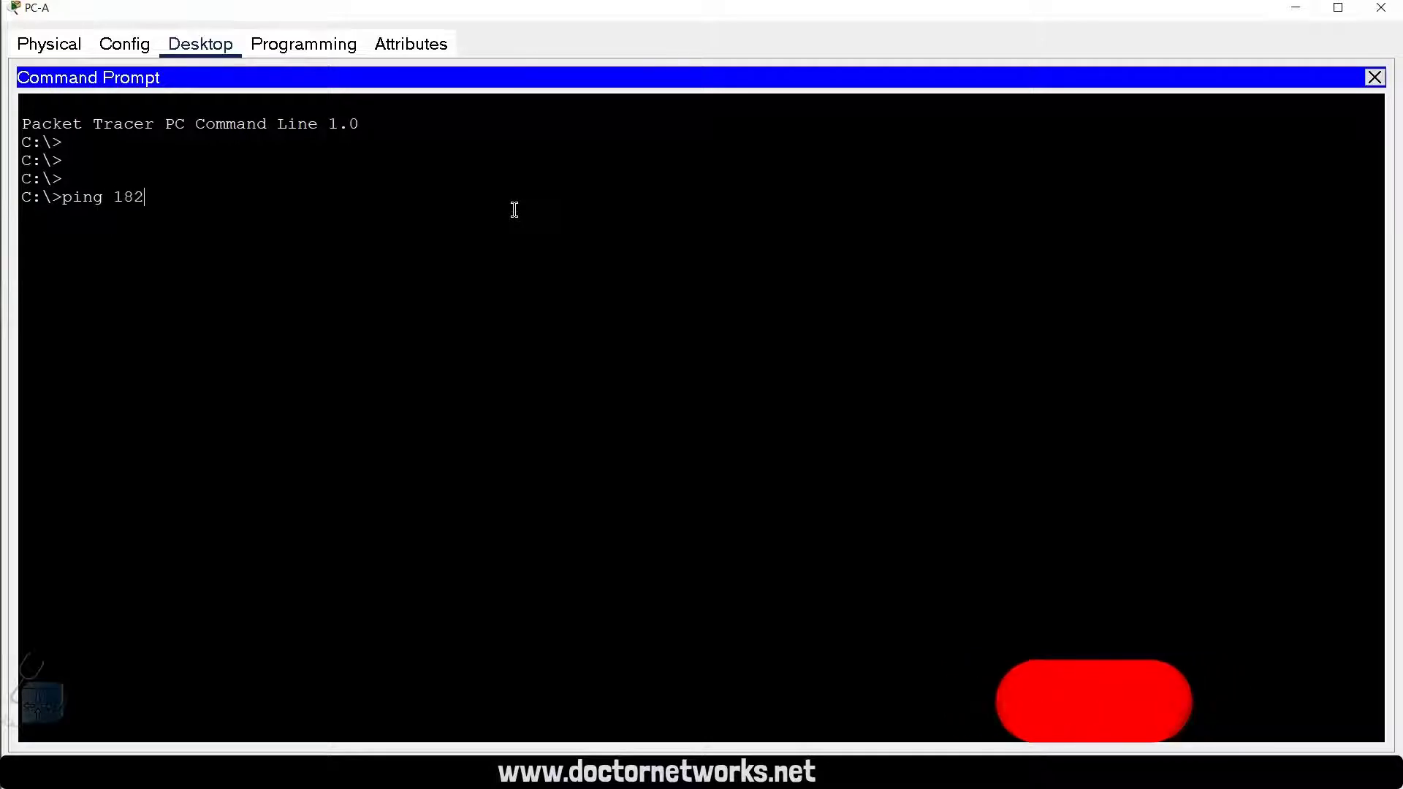
{"action": "type", "text": ".10.10."}
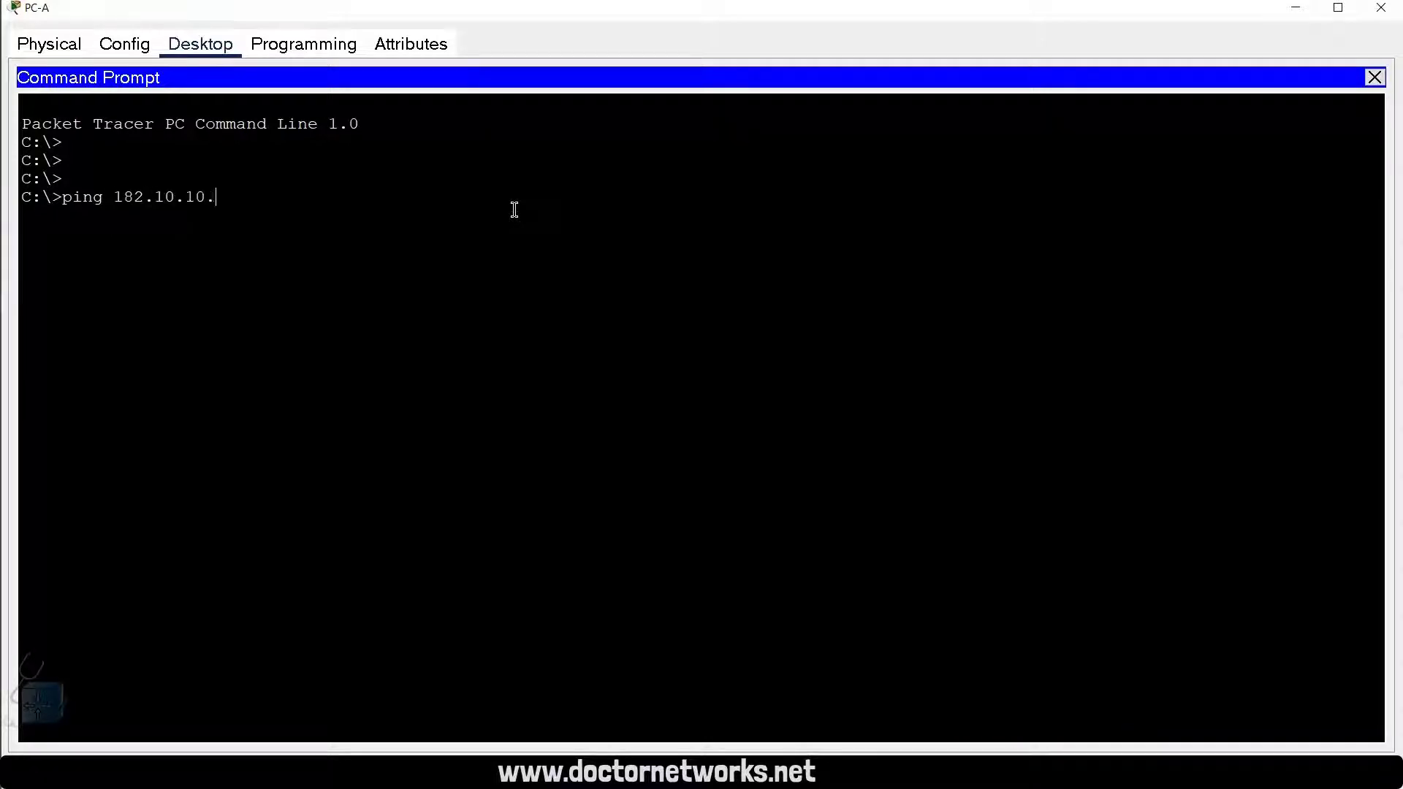
{"action": "type", "text": "1 -n 1"}
{"action": "key", "text": "Return"}
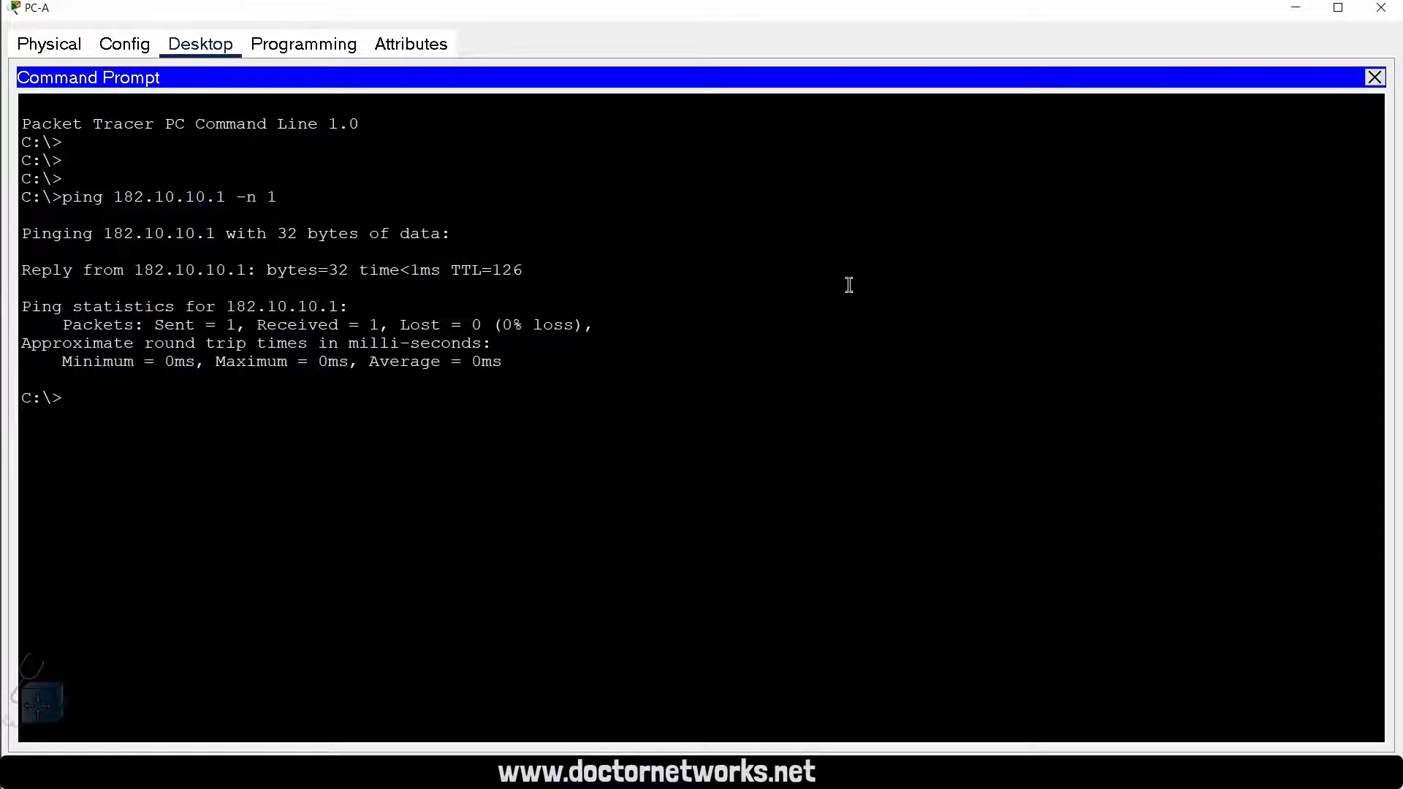
Step: Return to the NAT Router, list the NAT translations again and examine the entry created by PC-A's ping
{"action": "left_click", "coordinate": [1295, 10]}
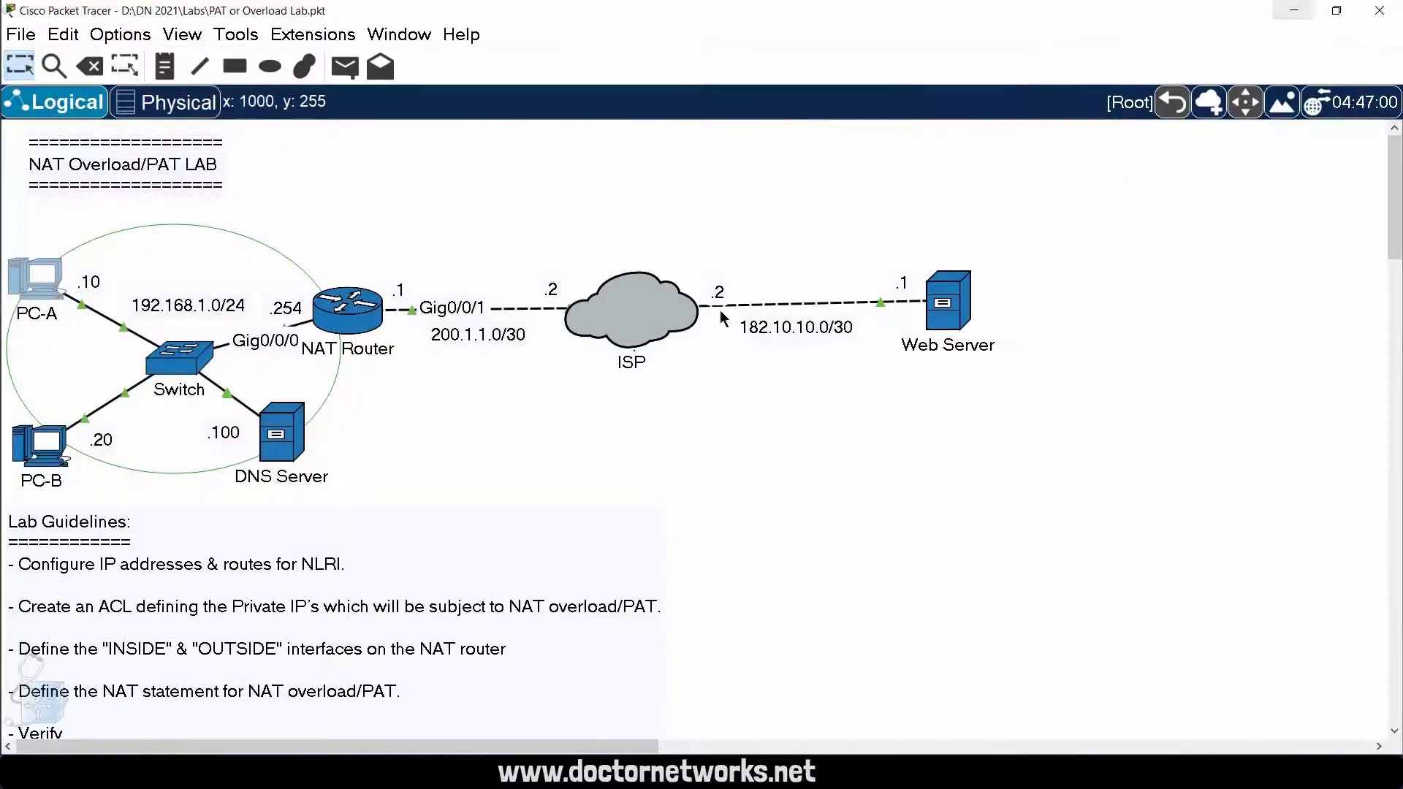
{"action": "left_click", "coordinate": [373, 311]}
{"action": "left_click", "coordinate": [313, 586]}
{"action": "key", "text": "Up"}
{"action": "key", "text": "Return"}
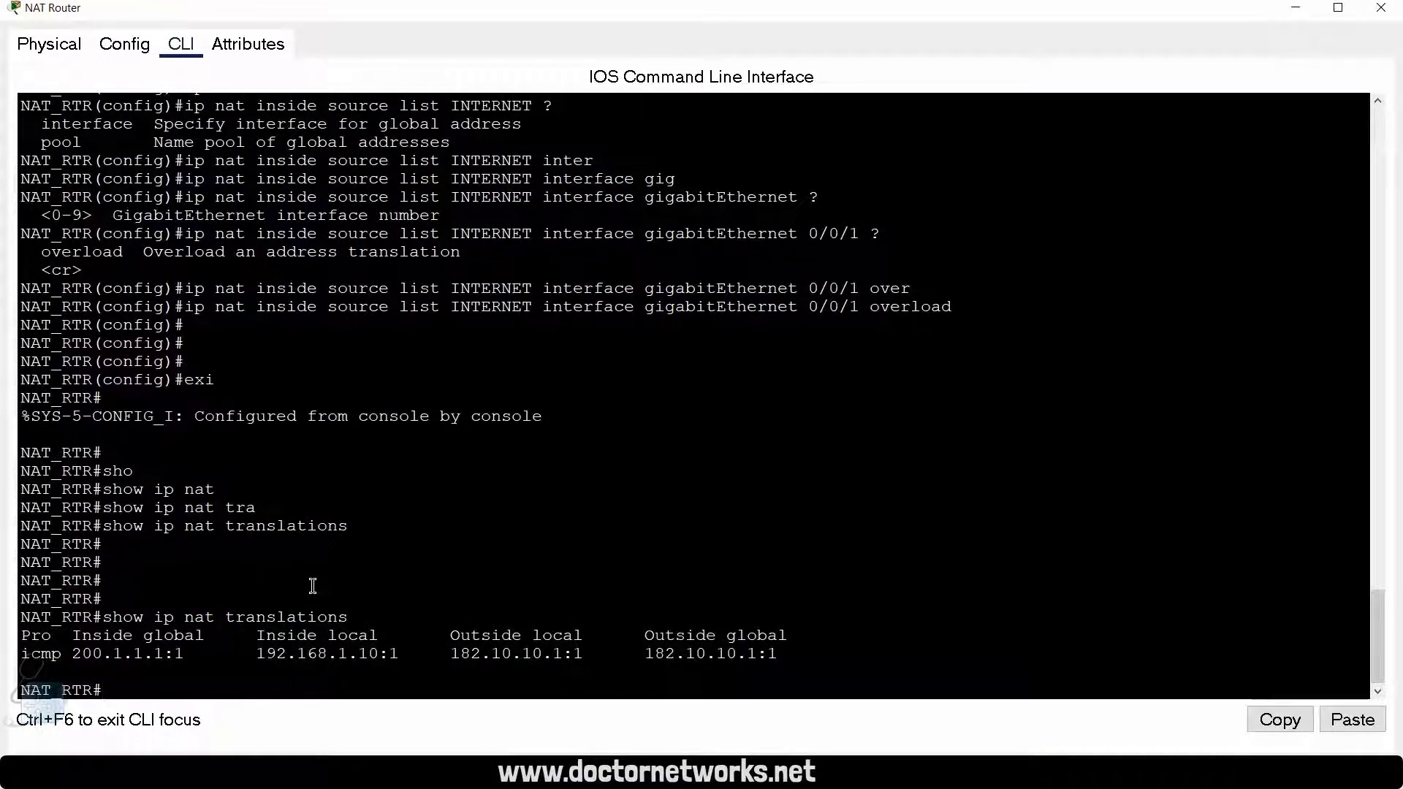
{"action": "left_click_drag", "start_coordinate": [793, 656], "coordinate": [45, 651]}
{"action": "left_click", "coordinate": [479, 565]}
{"action": "double_click", "coordinate": [50, 652]}
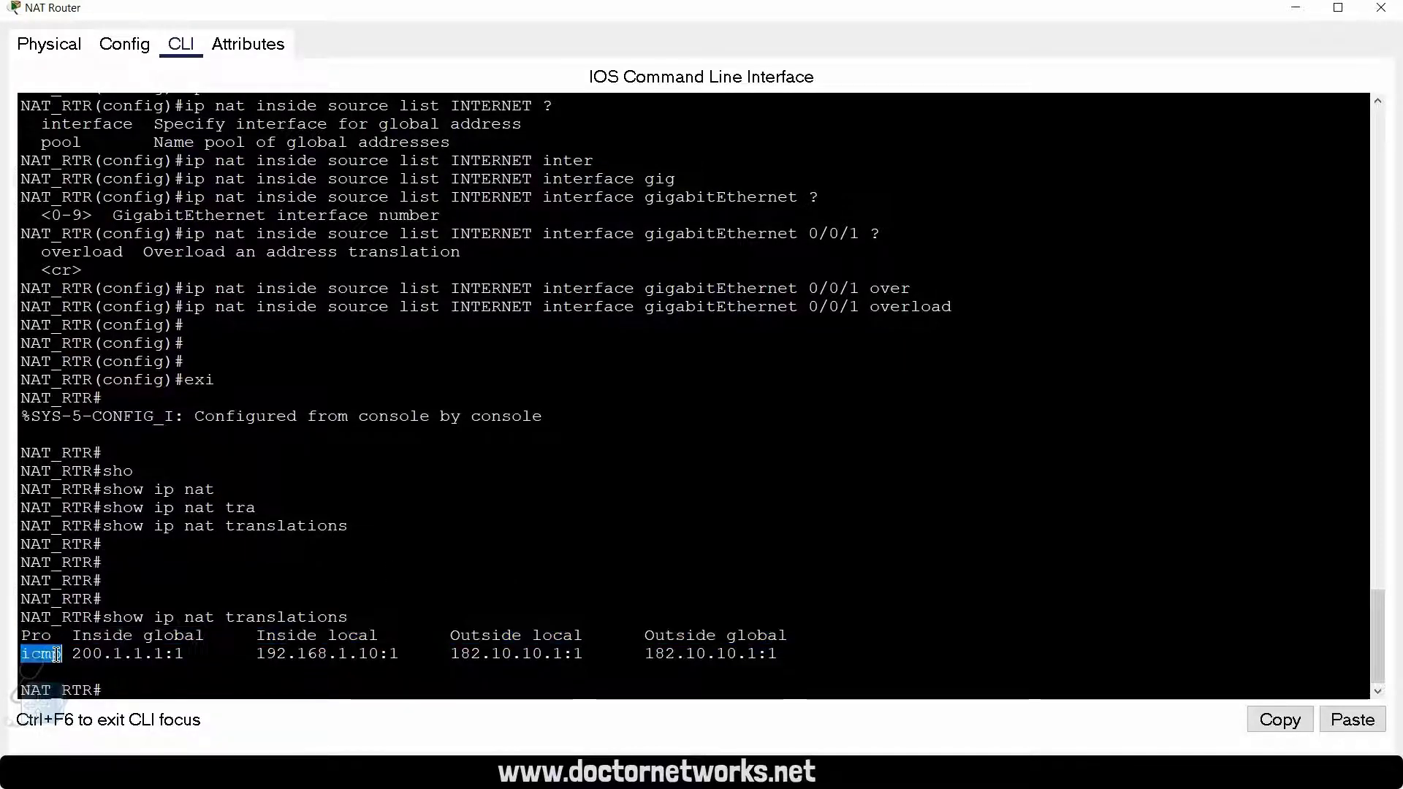
{"action": "left_click", "coordinate": [89, 667]}
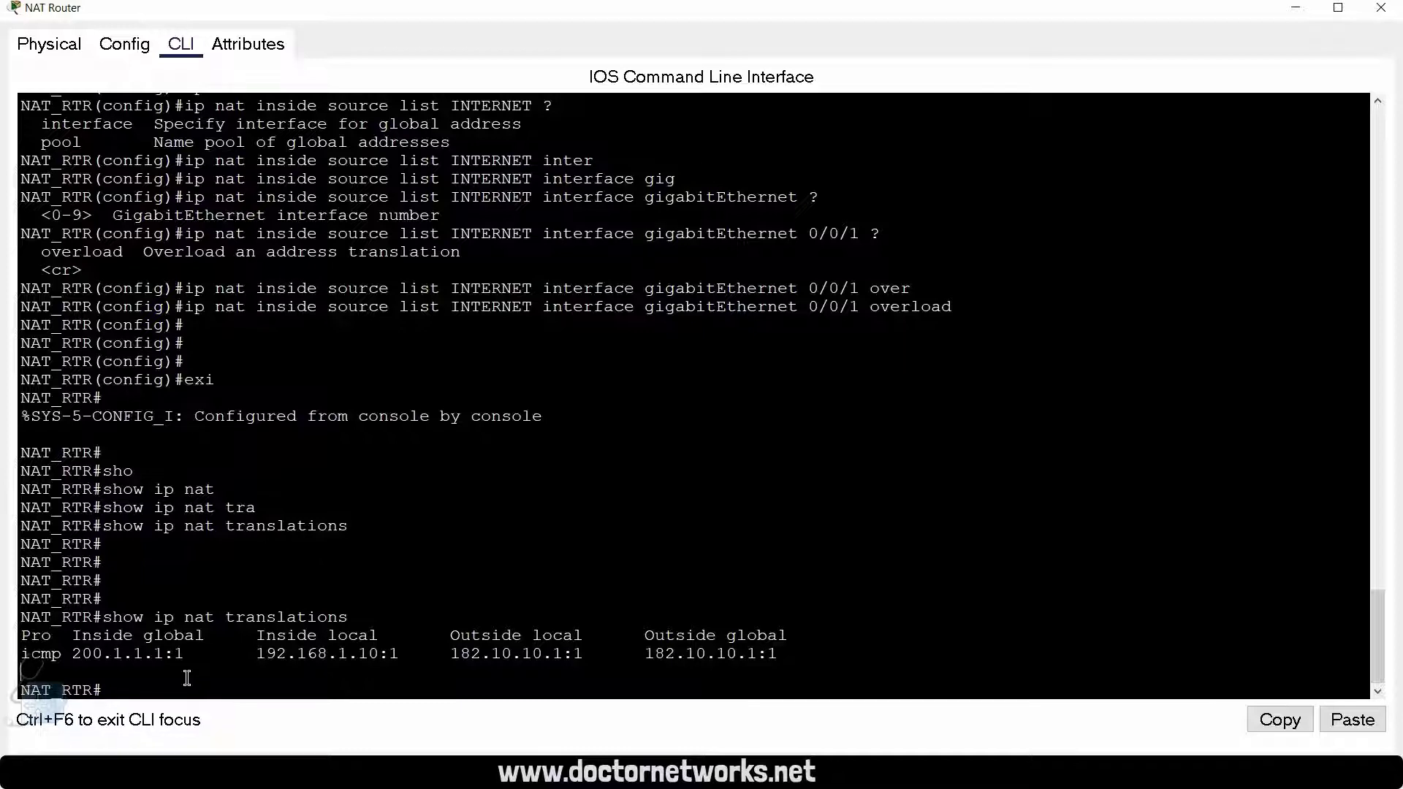
Step: Rerun show ip nat translations on the NAT Router to recheck the table
{"action": "key", "text": "Return"}
{"action": "key", "text": "Return"}
{"action": "key", "text": "Up"}
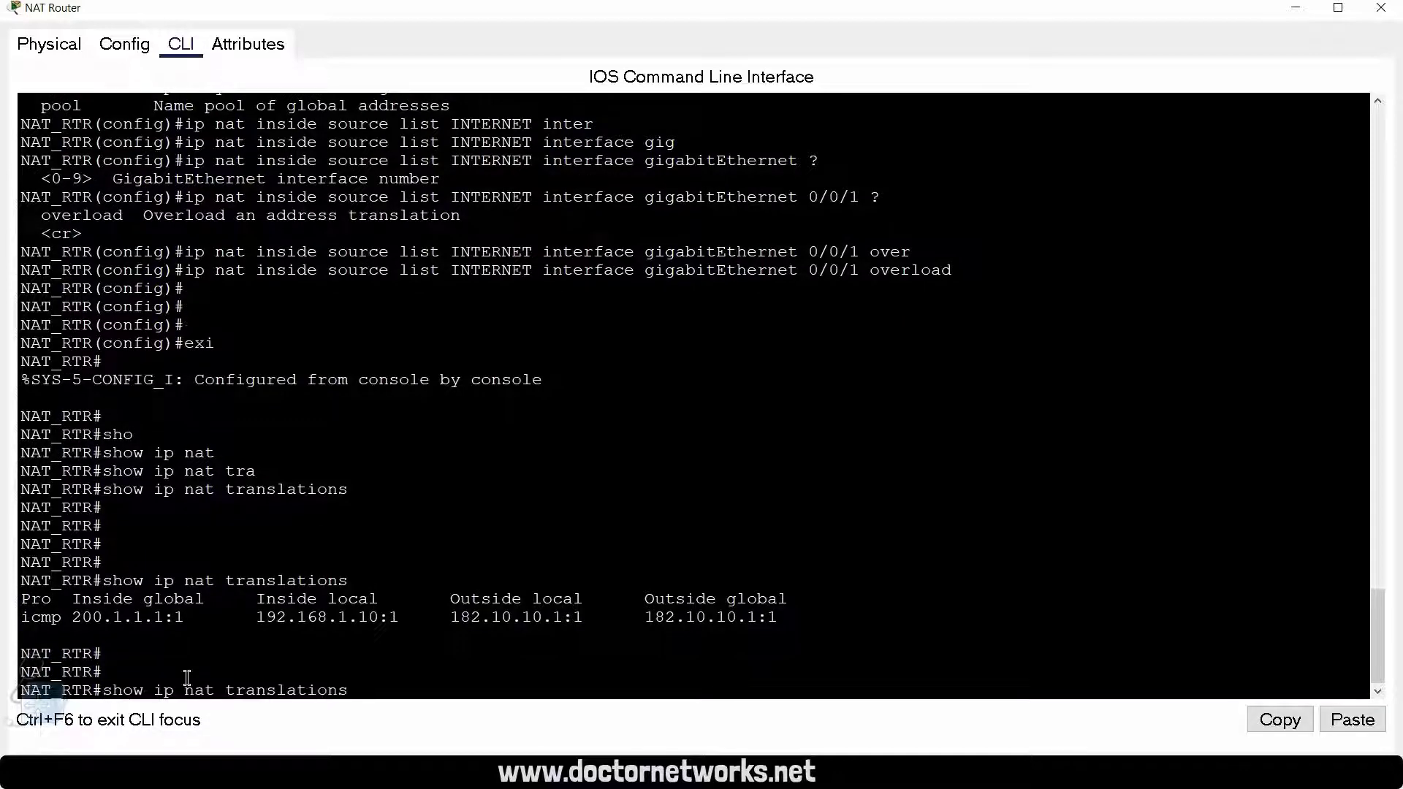
{"action": "key", "text": "Return"}
{"action": "key", "text": "Return"}
{"action": "key", "text": "Return"}
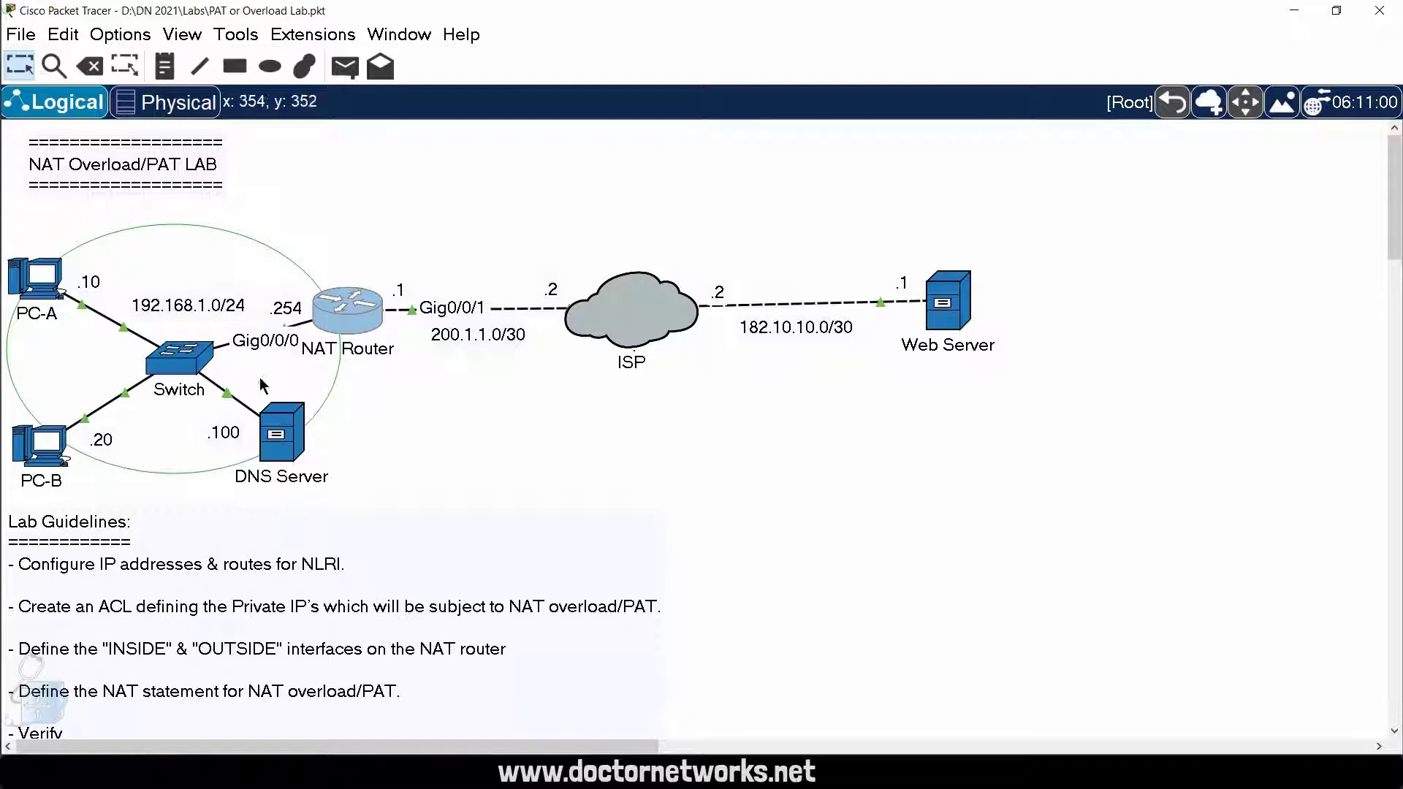
Step: Open PC-A from the topology and bring up its command prompt
{"action": "left_click", "coordinate": [45, 286]}
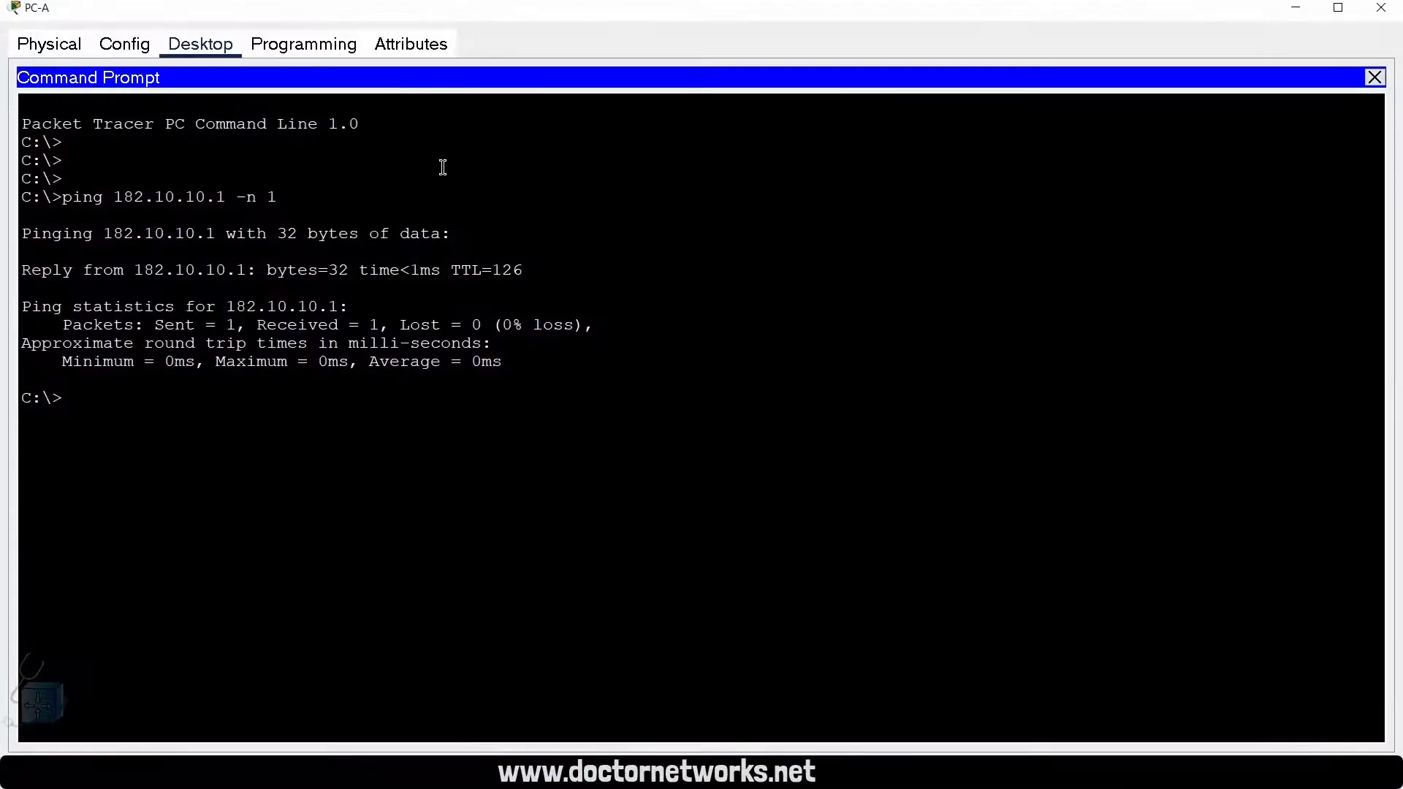
{"action": "left_click", "coordinate": [1375, 77]}
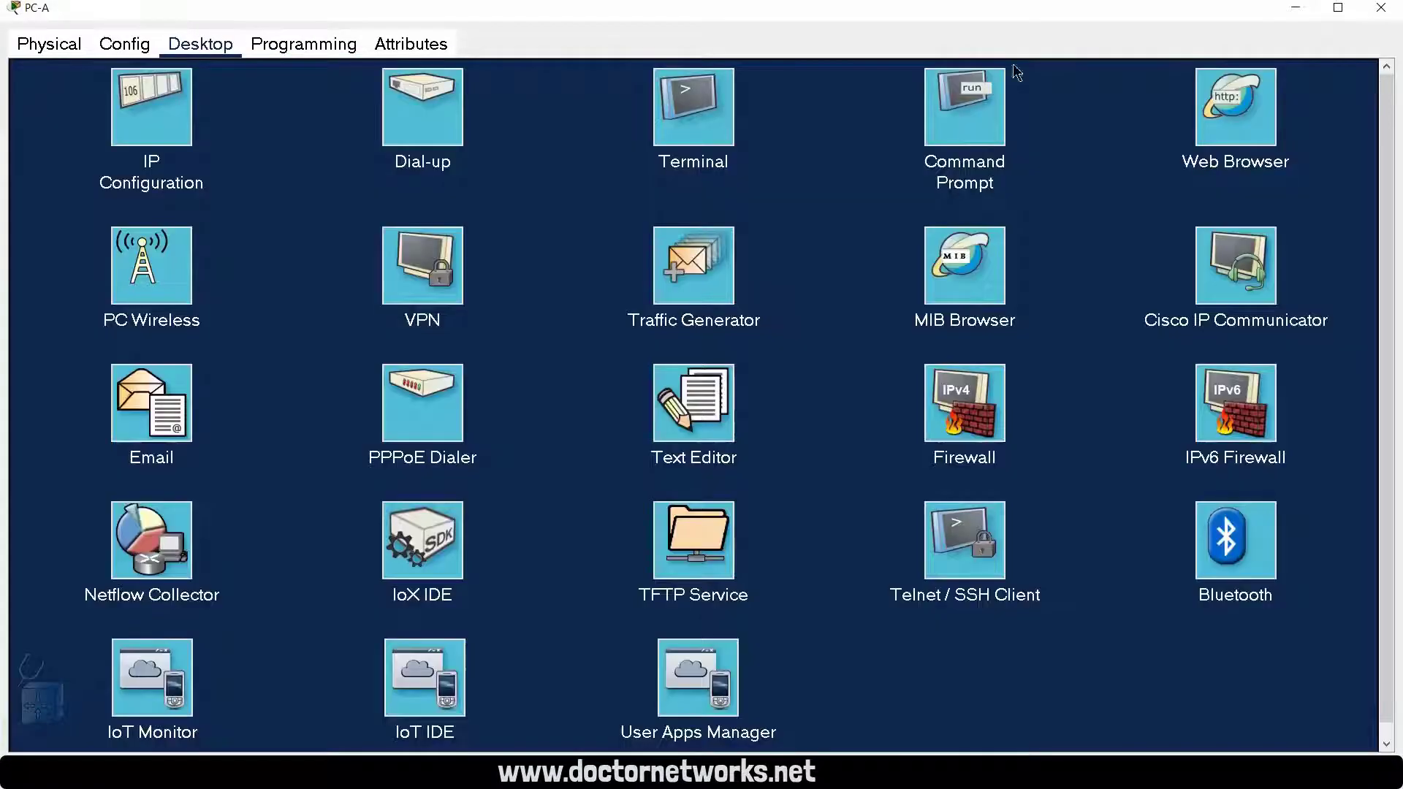
{"action": "left_click", "coordinate": [683, 103]}
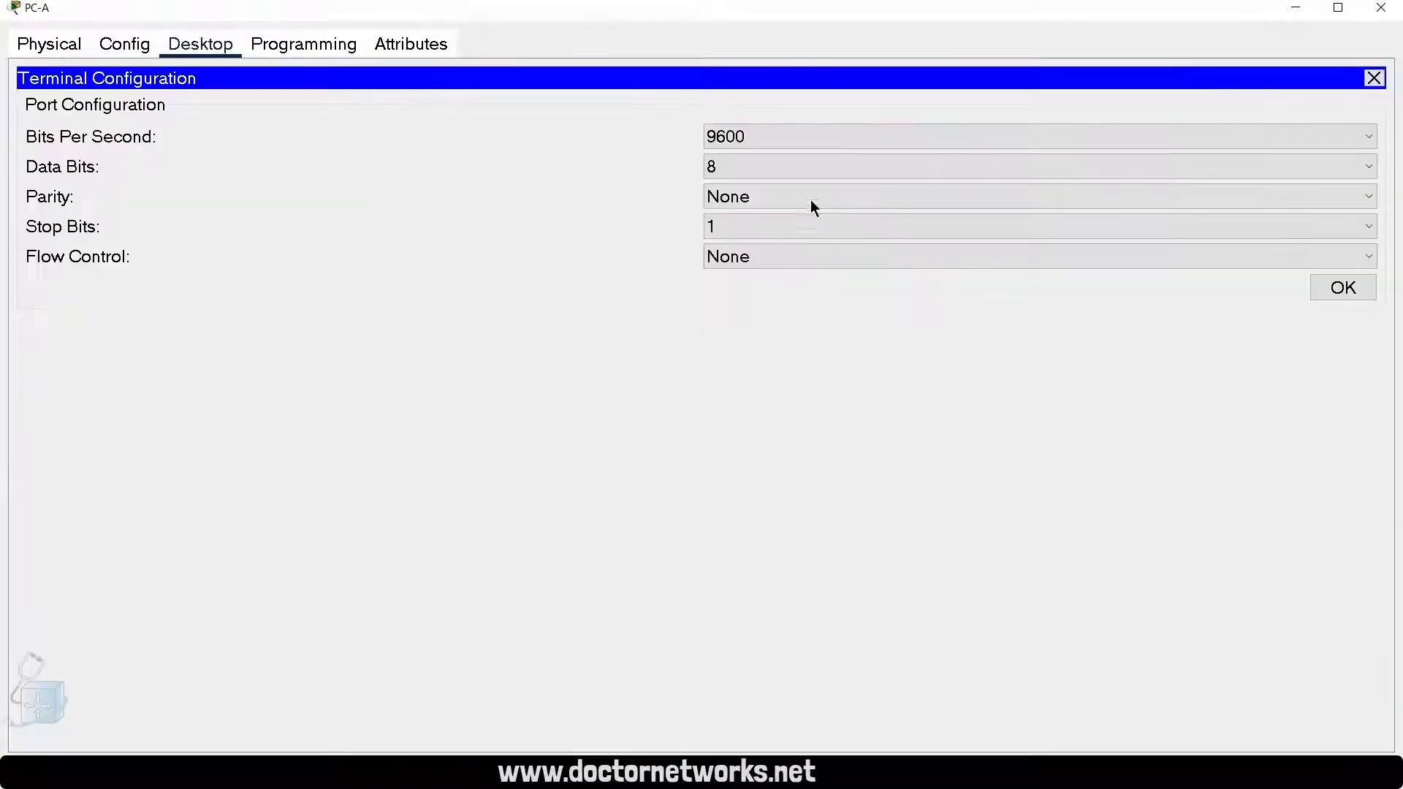
{"action": "left_click", "coordinate": [1374, 78]}
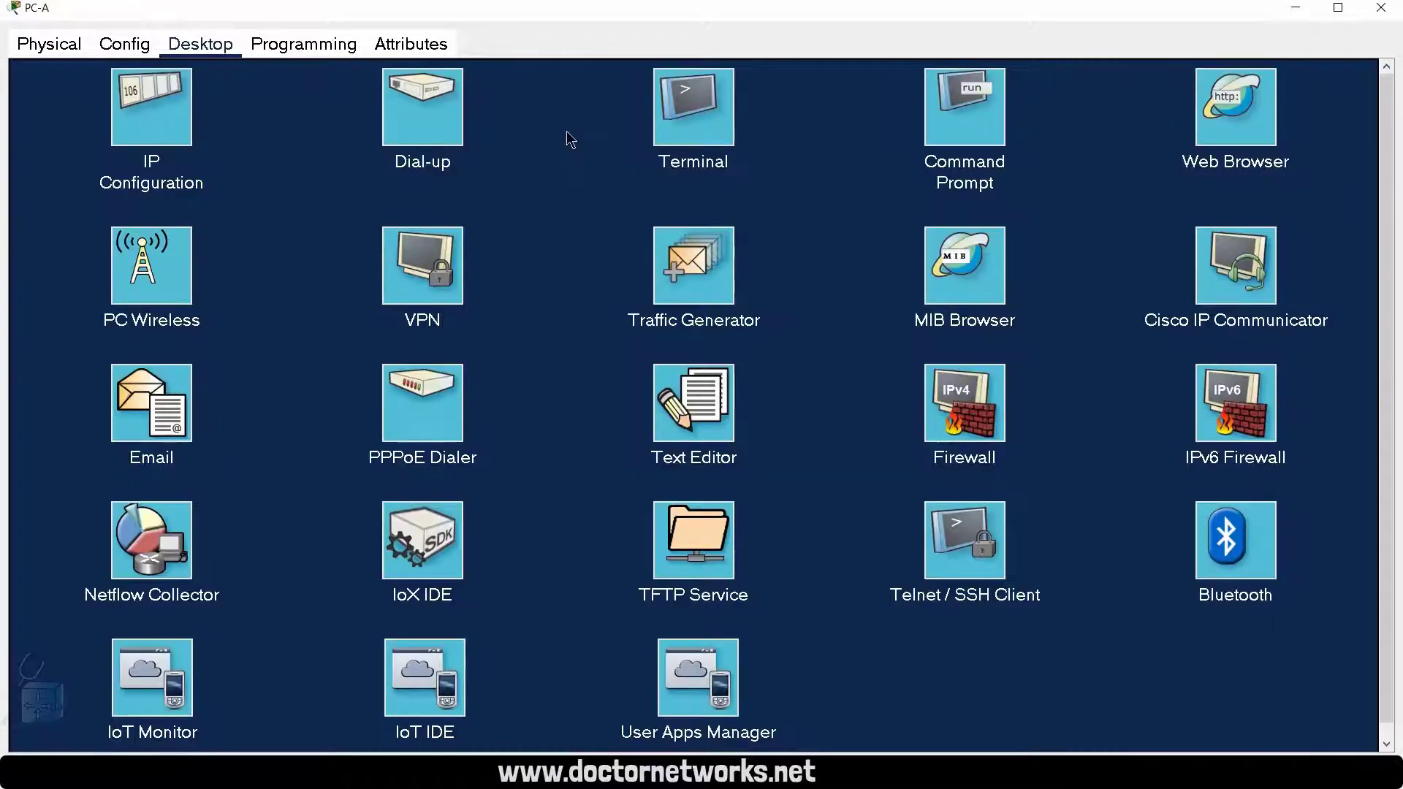
{"action": "left_click", "coordinate": [962, 139]}
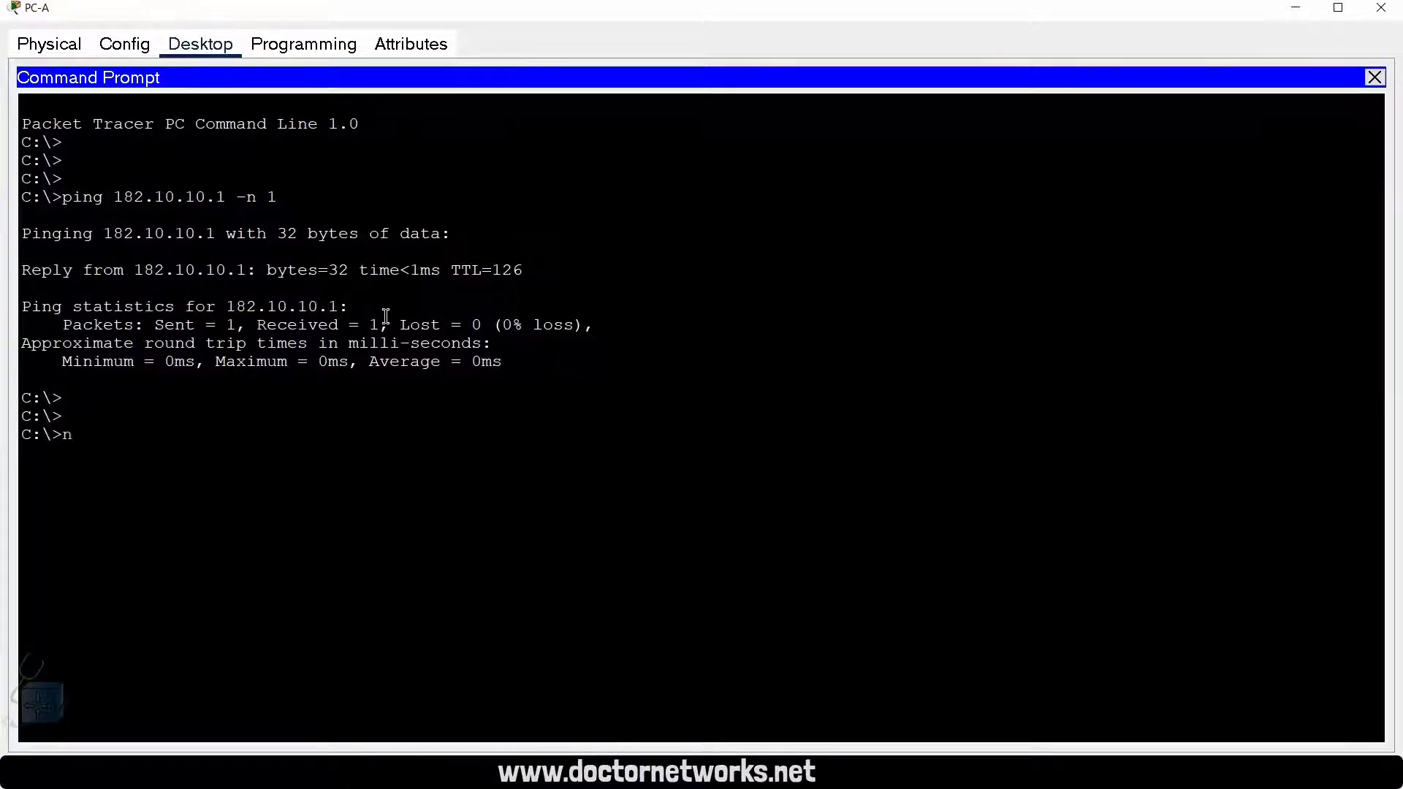
Step: Resolve the domain doctornetworks.net from PC-A with nslookup
{"action": "type", "text": "nslookup"}
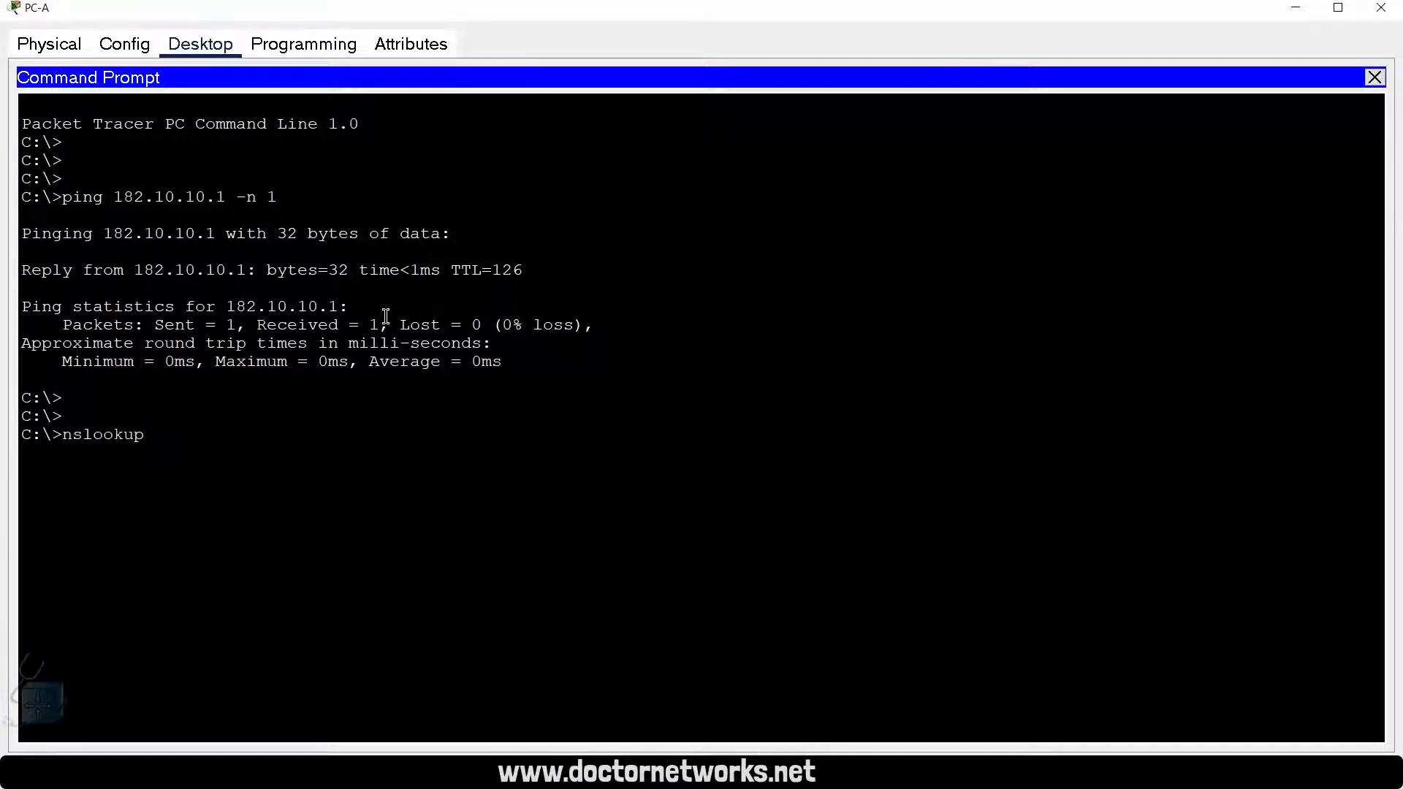
{"action": "type", "text": " doctornetworks.ne"}
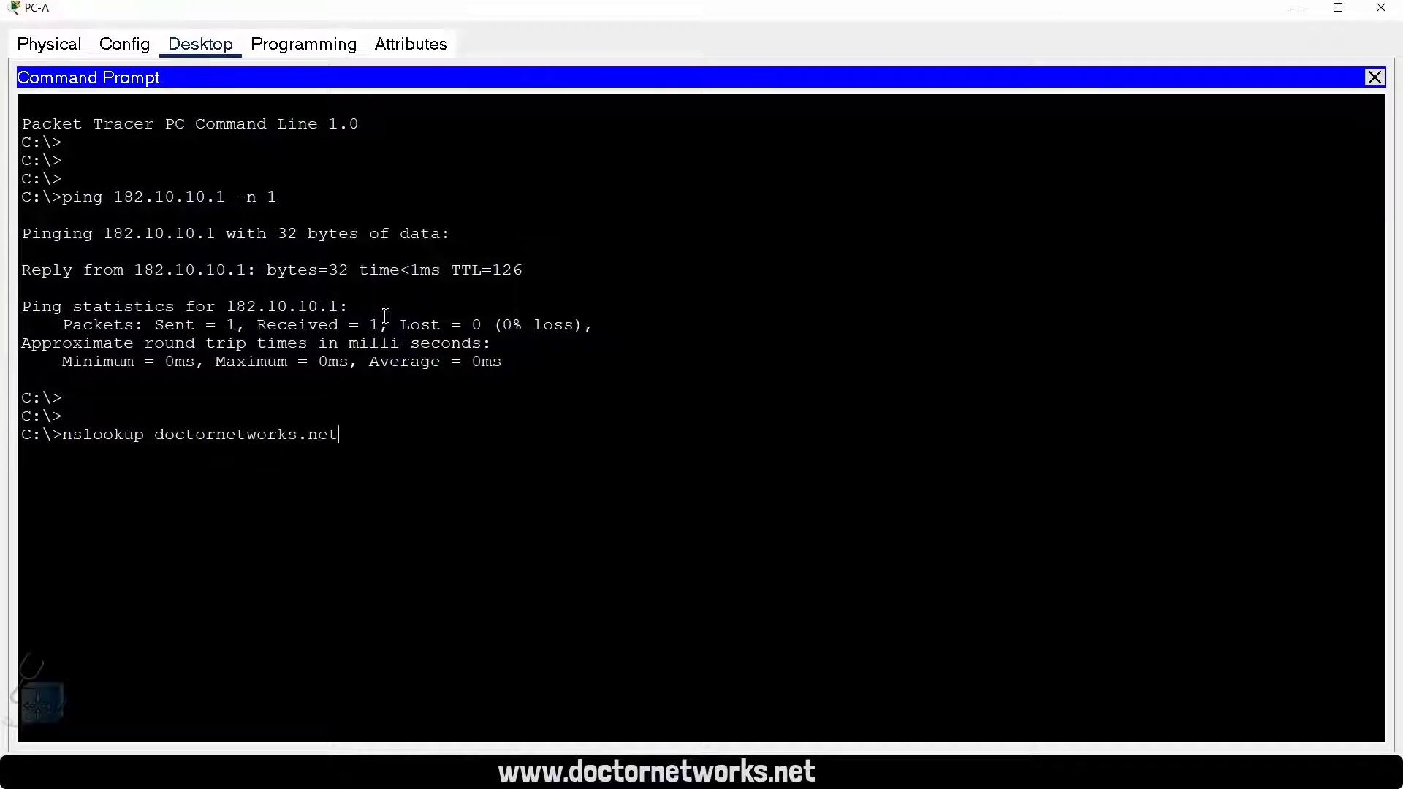
{"action": "type", "text": "t"}
{"action": "key", "text": "Return"}
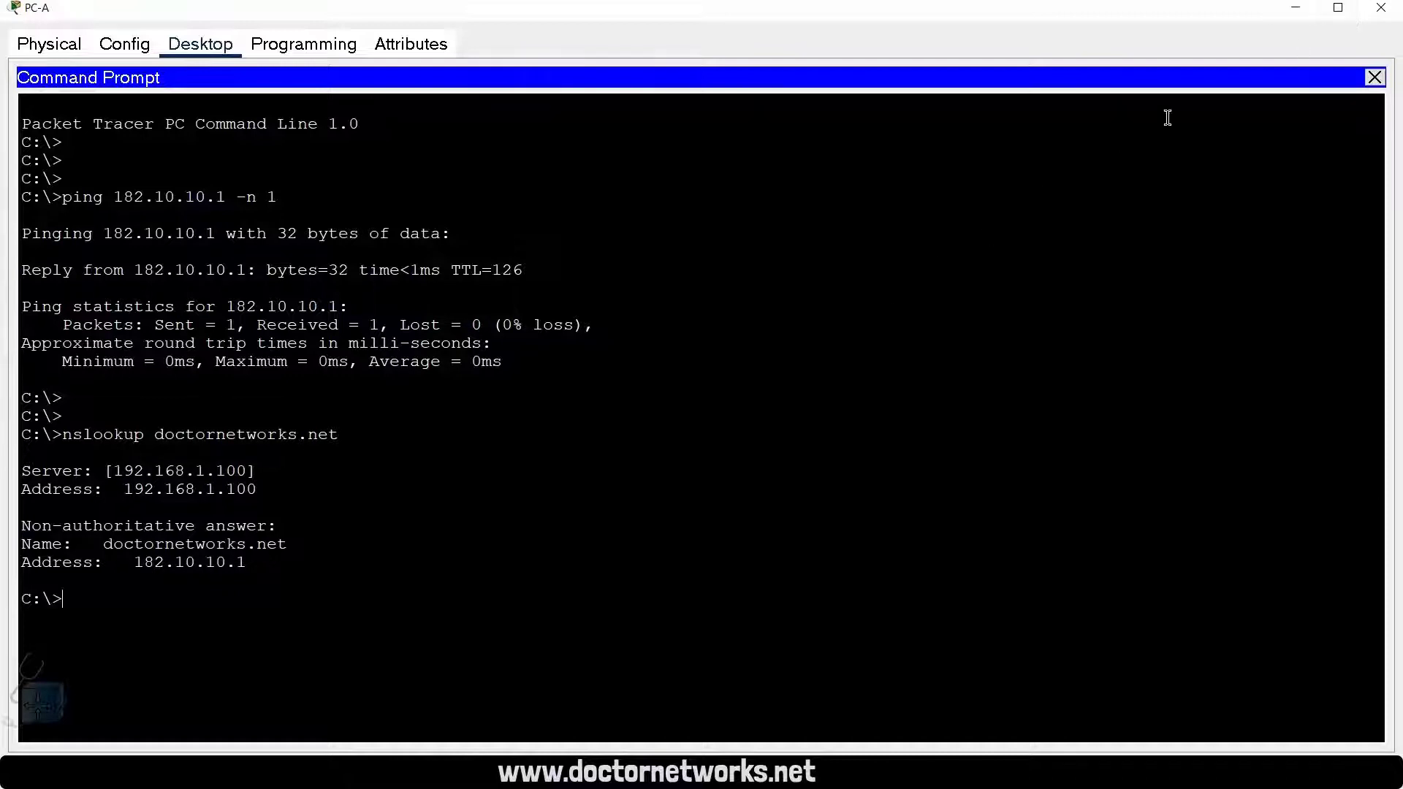
{"action": "left_click", "coordinate": [1380, 8]}
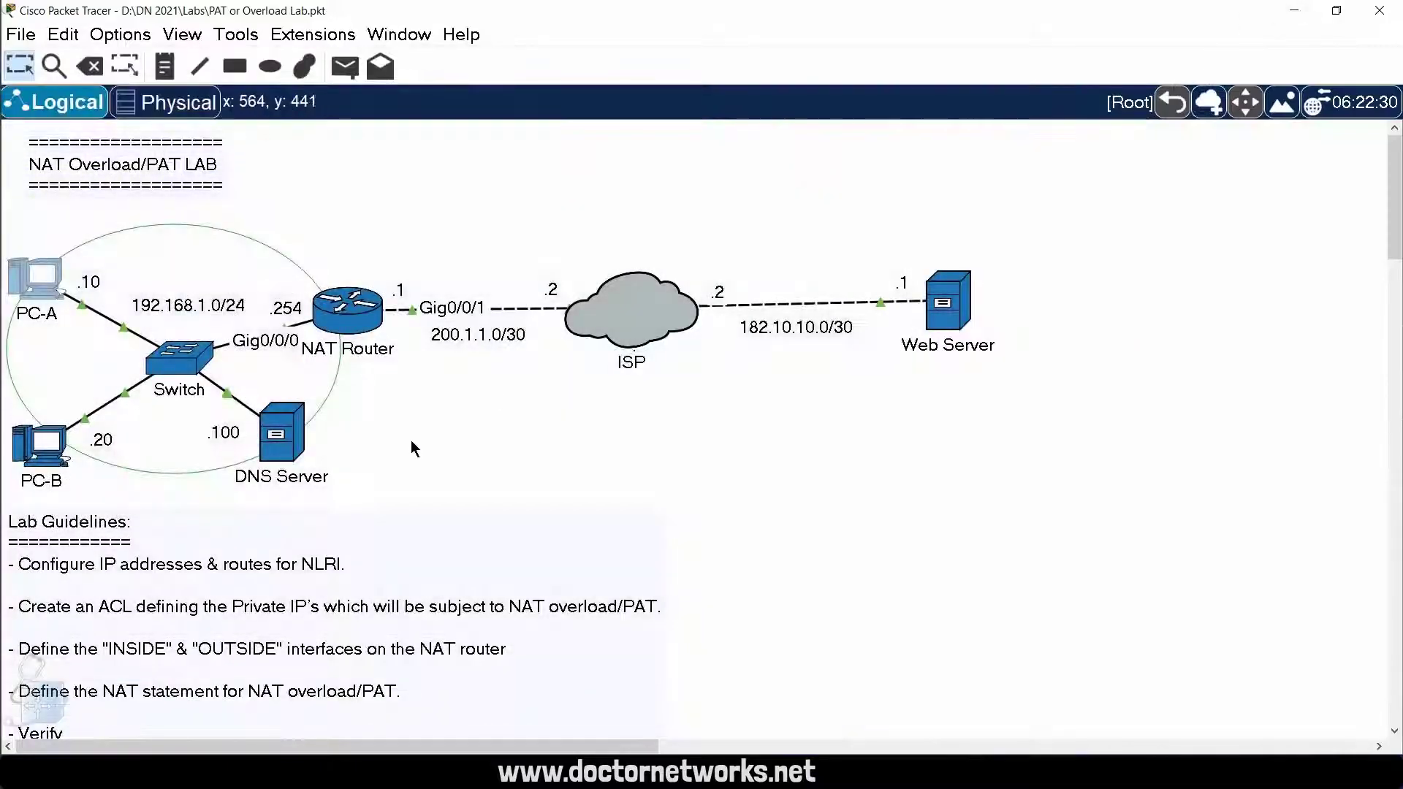
{"action": "left_click", "coordinate": [285, 436]}
{"action": "left_click", "coordinate": [1308, 8]}
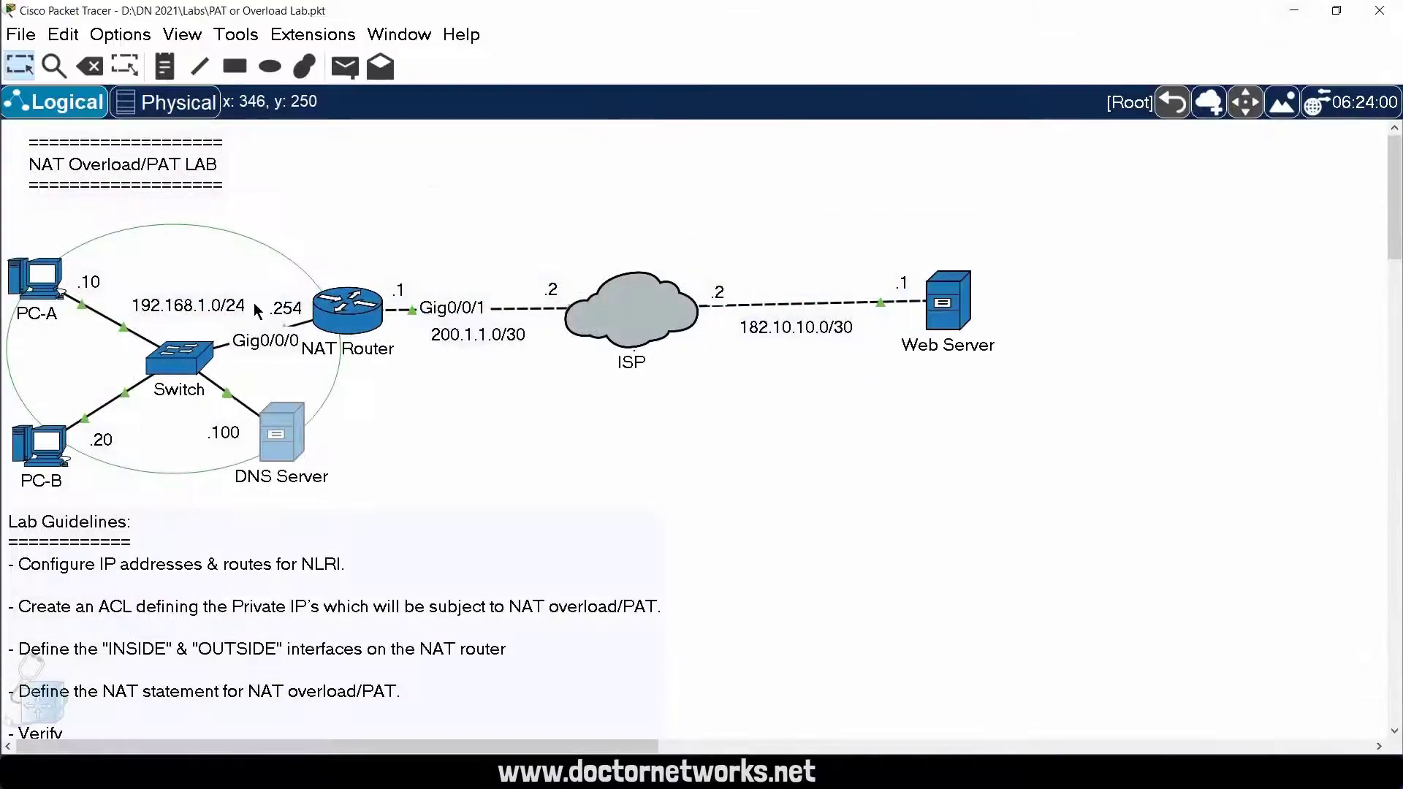
Step: Reopen PC-A's command prompt and examine the IP address resolved for doctornetworks.net
{"action": "left_click", "coordinate": [49, 293]}
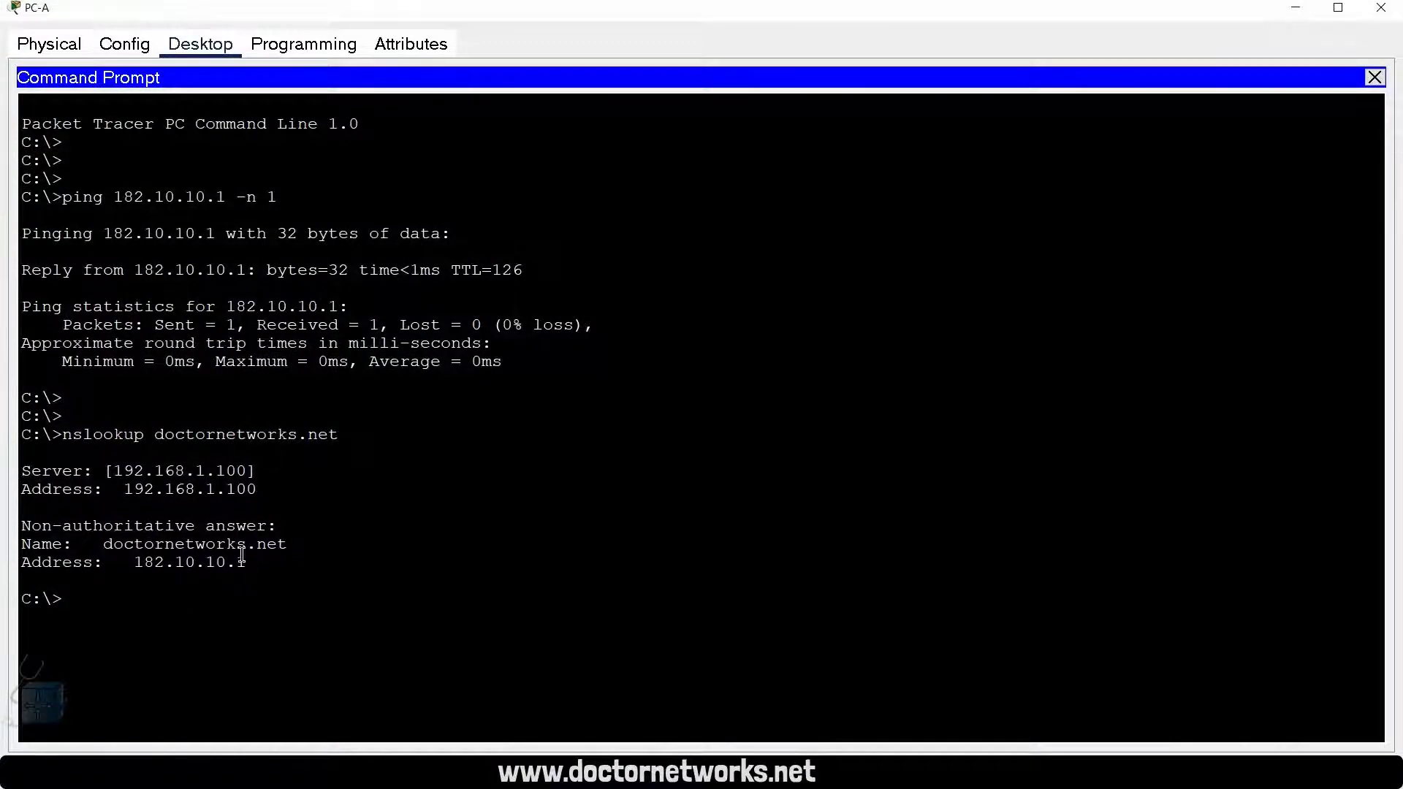
{"action": "left_click_drag", "start_coordinate": [240, 562], "coordinate": [130, 563]}
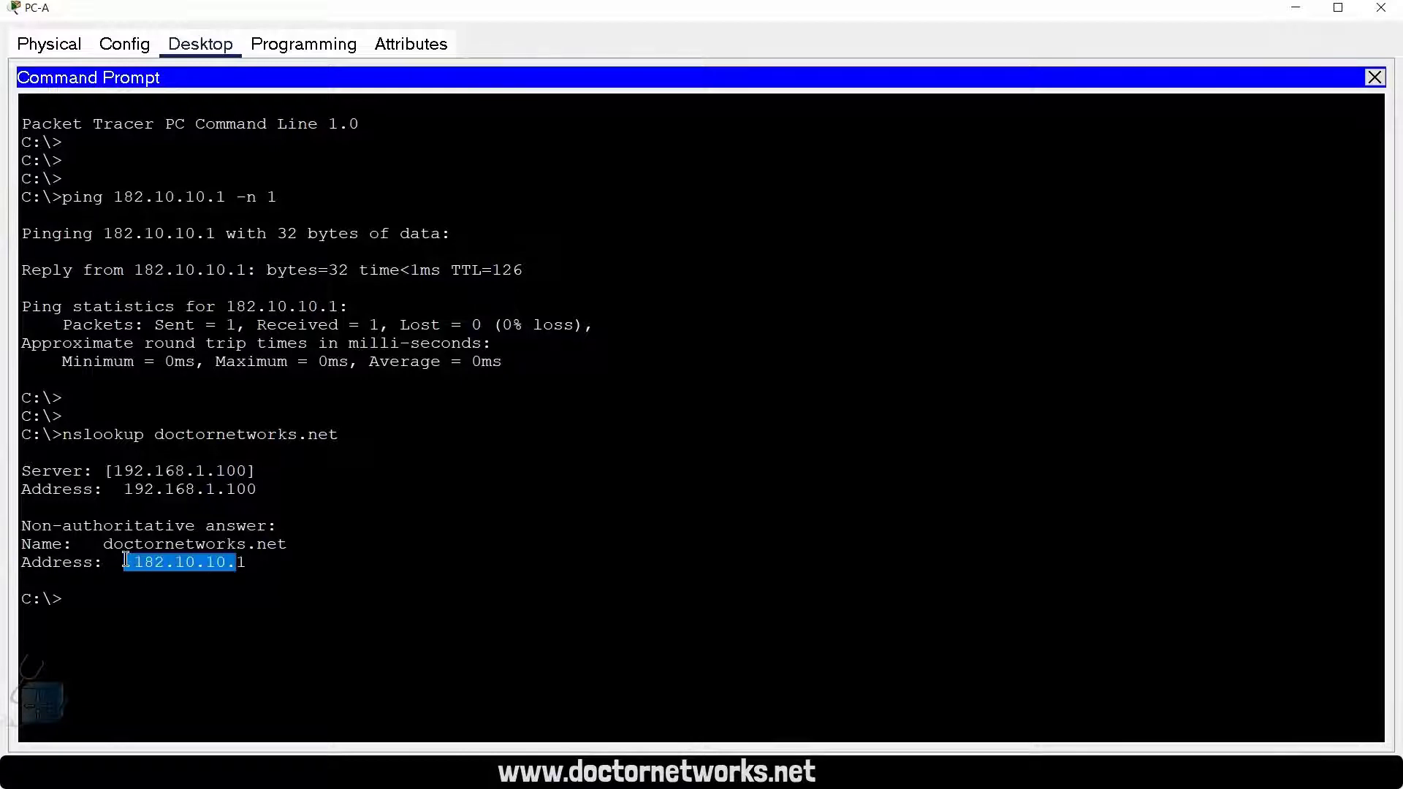
{"action": "left_click", "coordinate": [263, 569]}
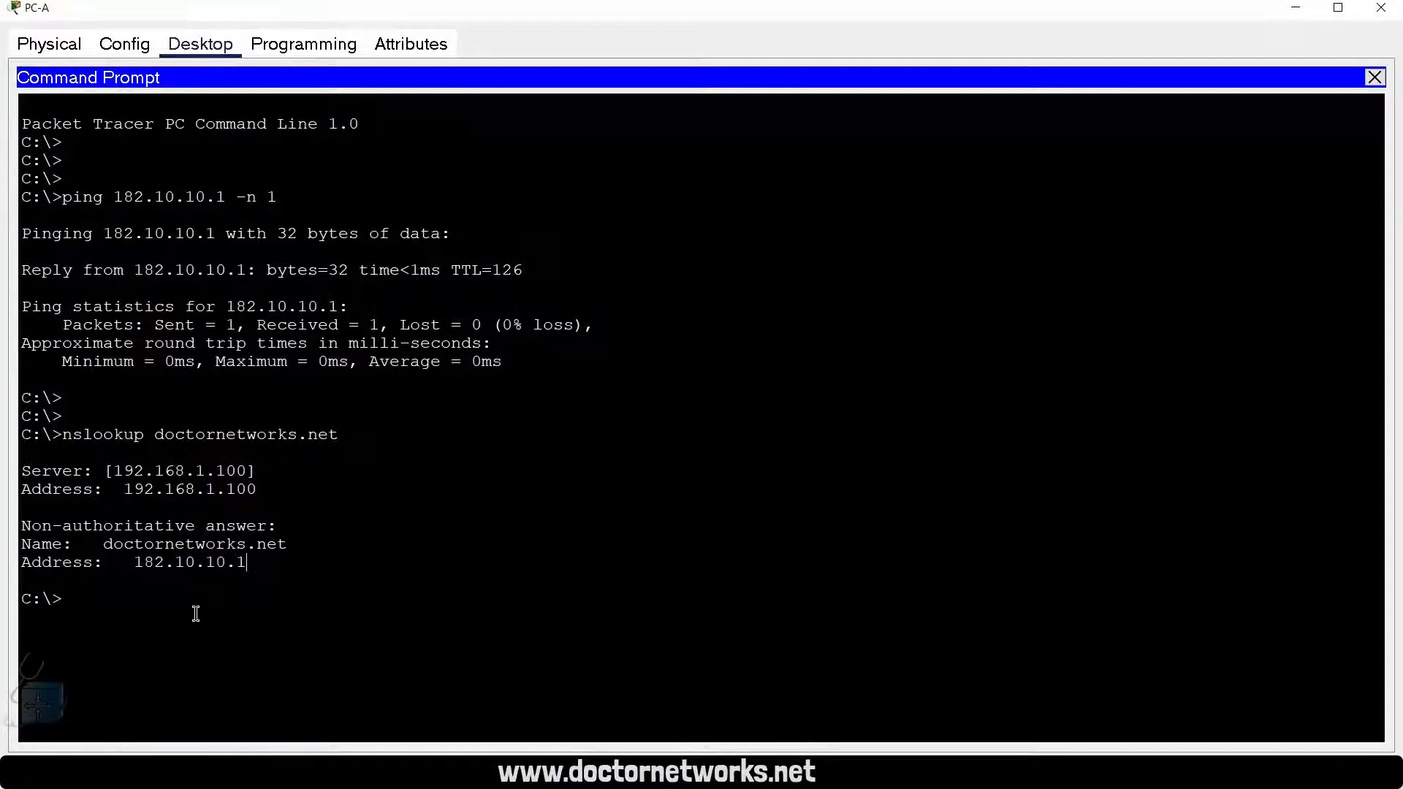
{"action": "key", "text": "Return"}
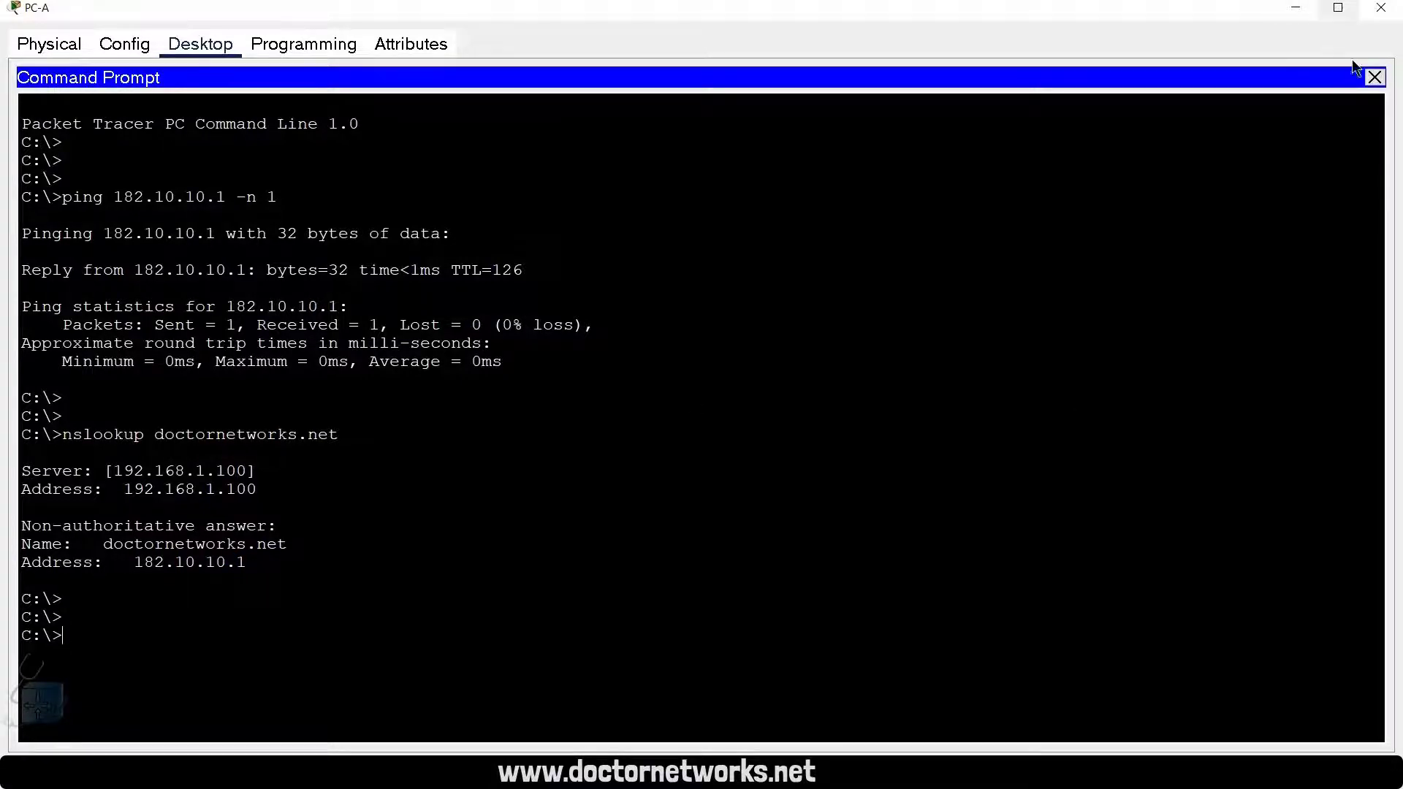
Step: Close PC-A's command prompt and load doctornetworks.net in its web browser
{"action": "left_click", "coordinate": [1374, 78]}
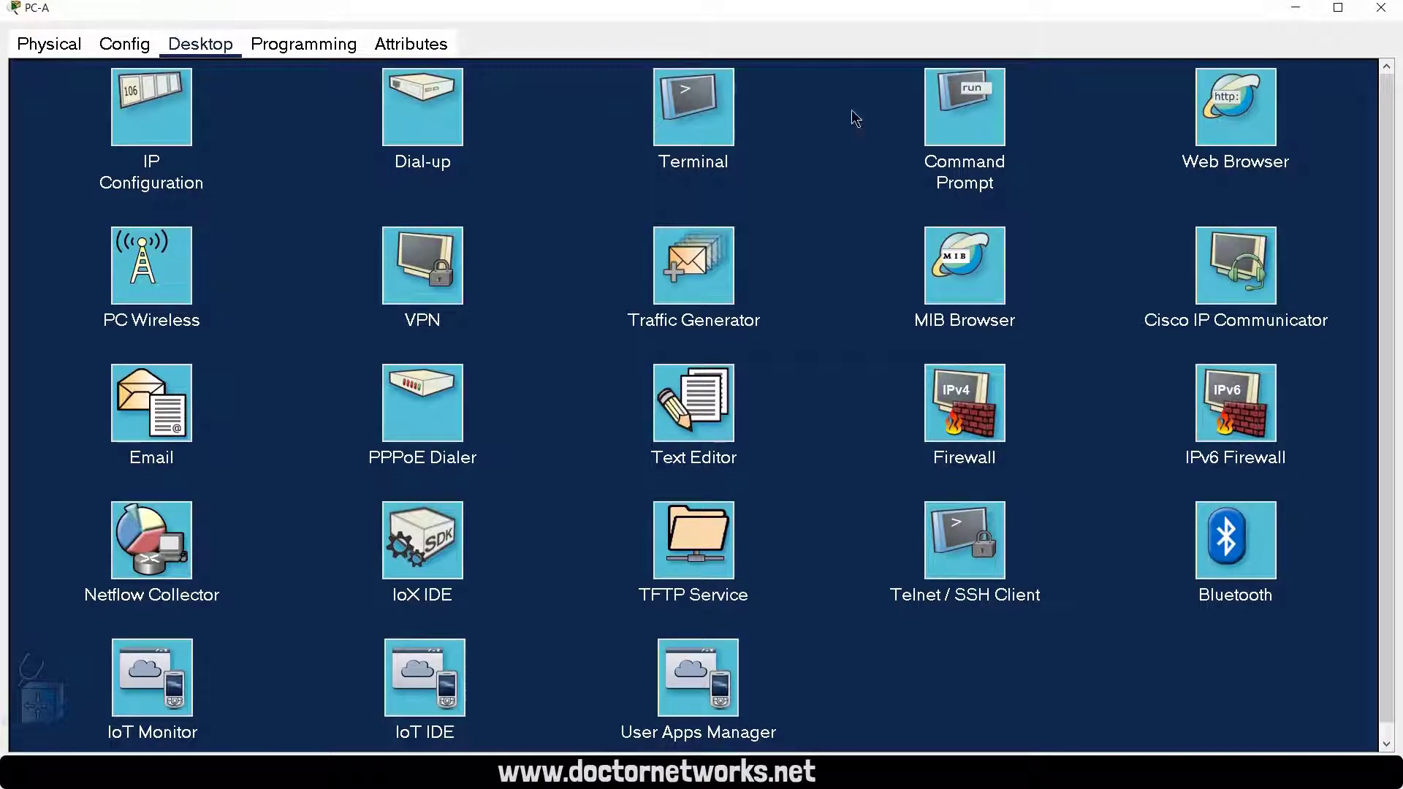
{"action": "left_click", "coordinate": [1235, 110]}
{"action": "left_click", "coordinate": [151, 109]}
{"action": "type", "text": "doctornetw"}
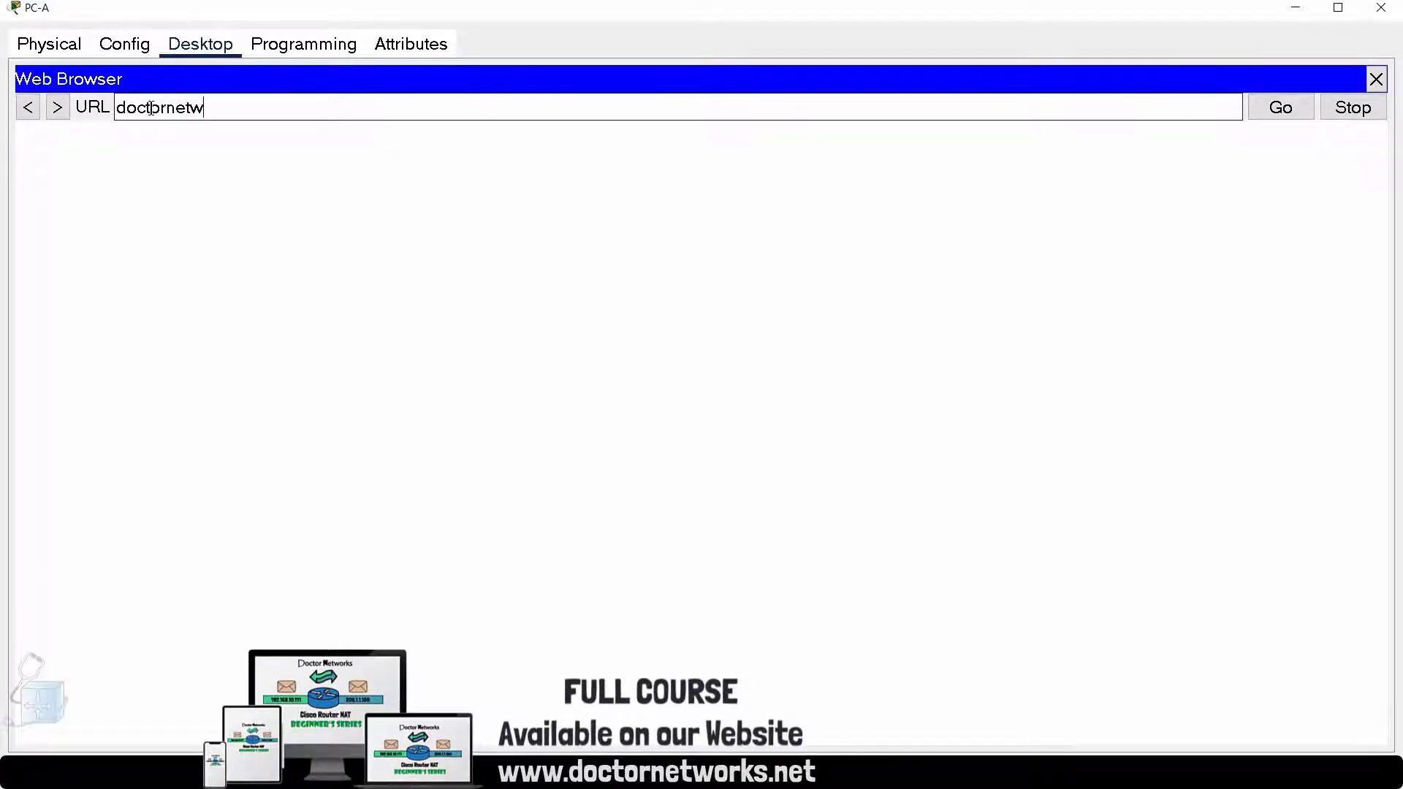
{"action": "type", "text": "orks.net"}
{"action": "key", "text": "Return"}
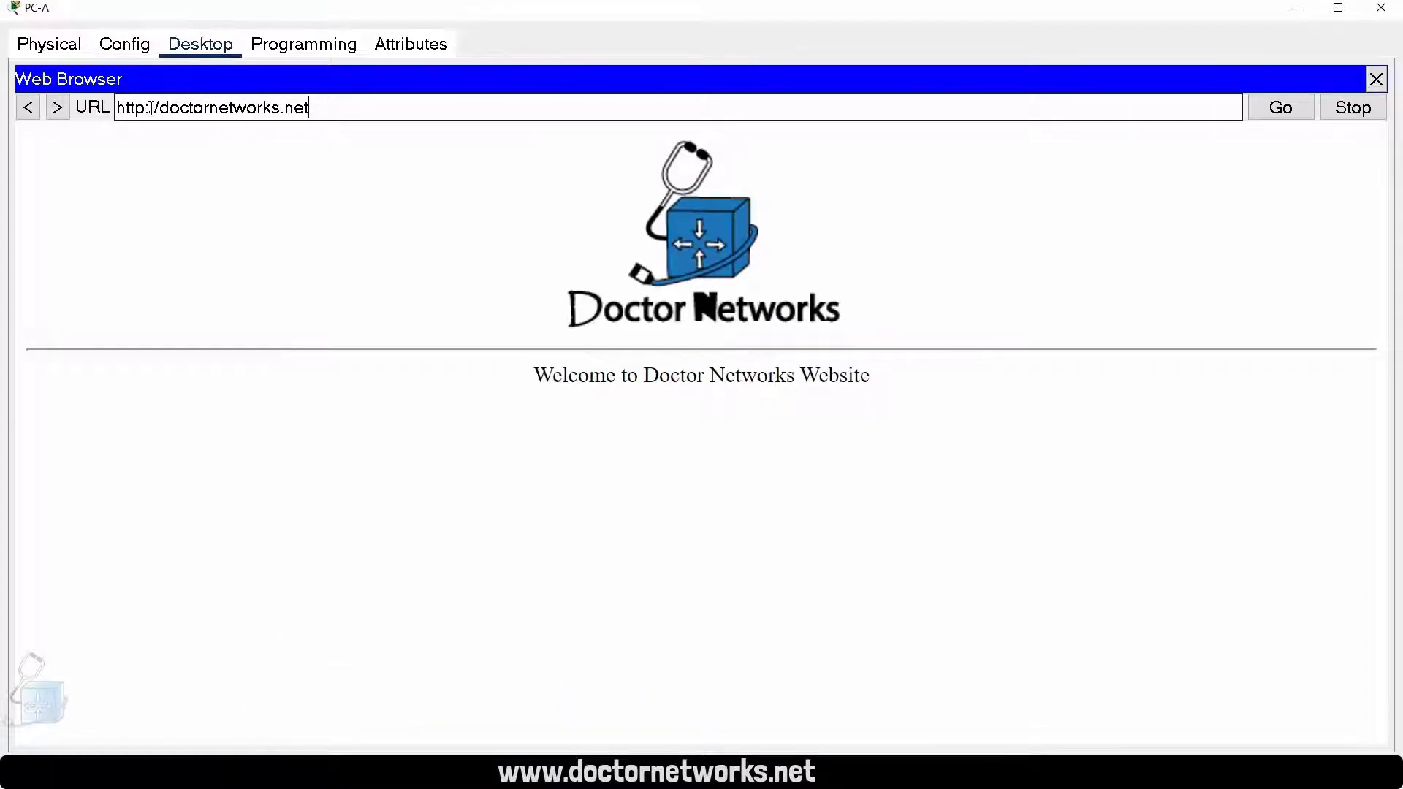
Step: Return to the NAT Router's CLI and rerun show ip nat translations to check PC-A's web traffic
{"action": "left_click", "coordinate": [1307, 13]}
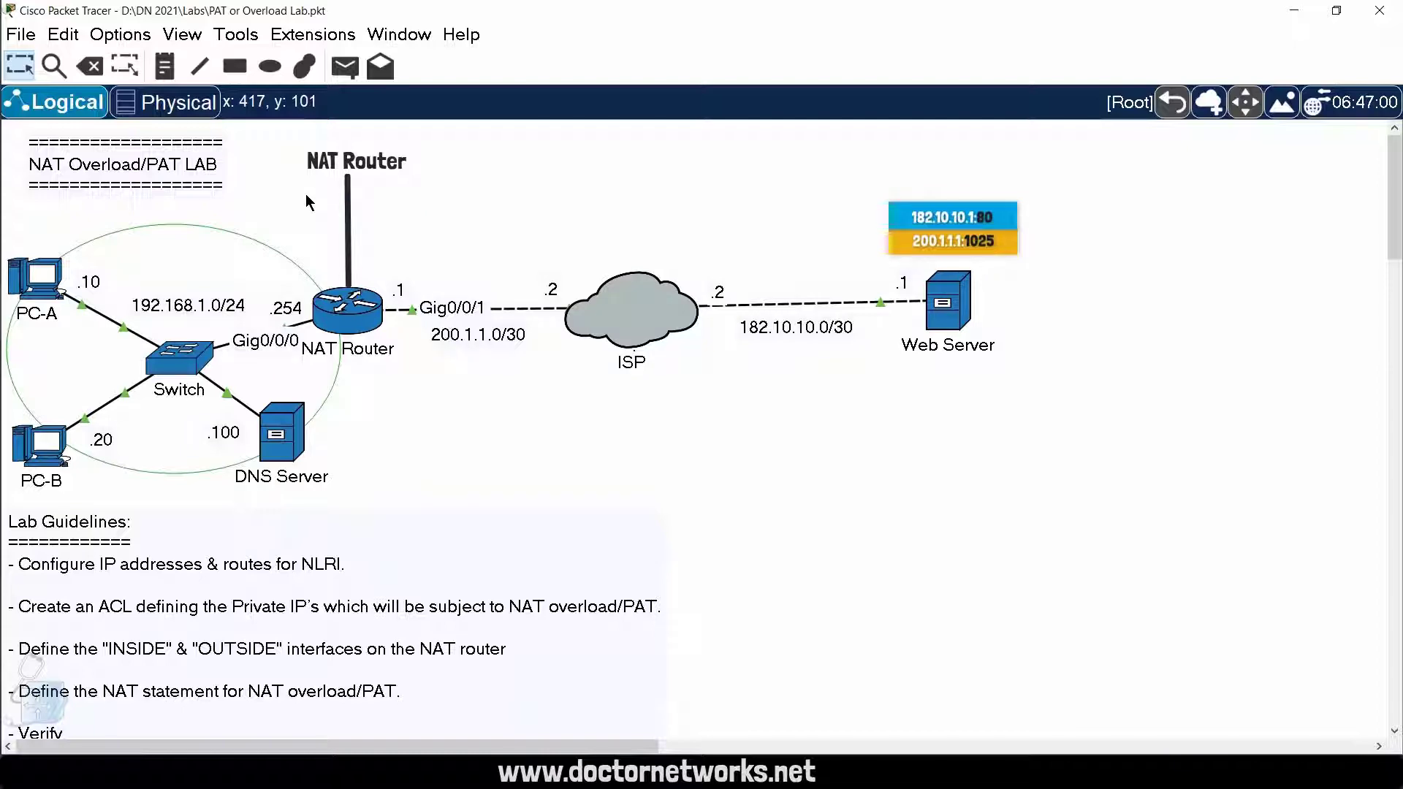
{"action": "left_click", "coordinate": [348, 303]}
{"action": "key", "text": "Return"}
{"action": "key", "text": "Return"}
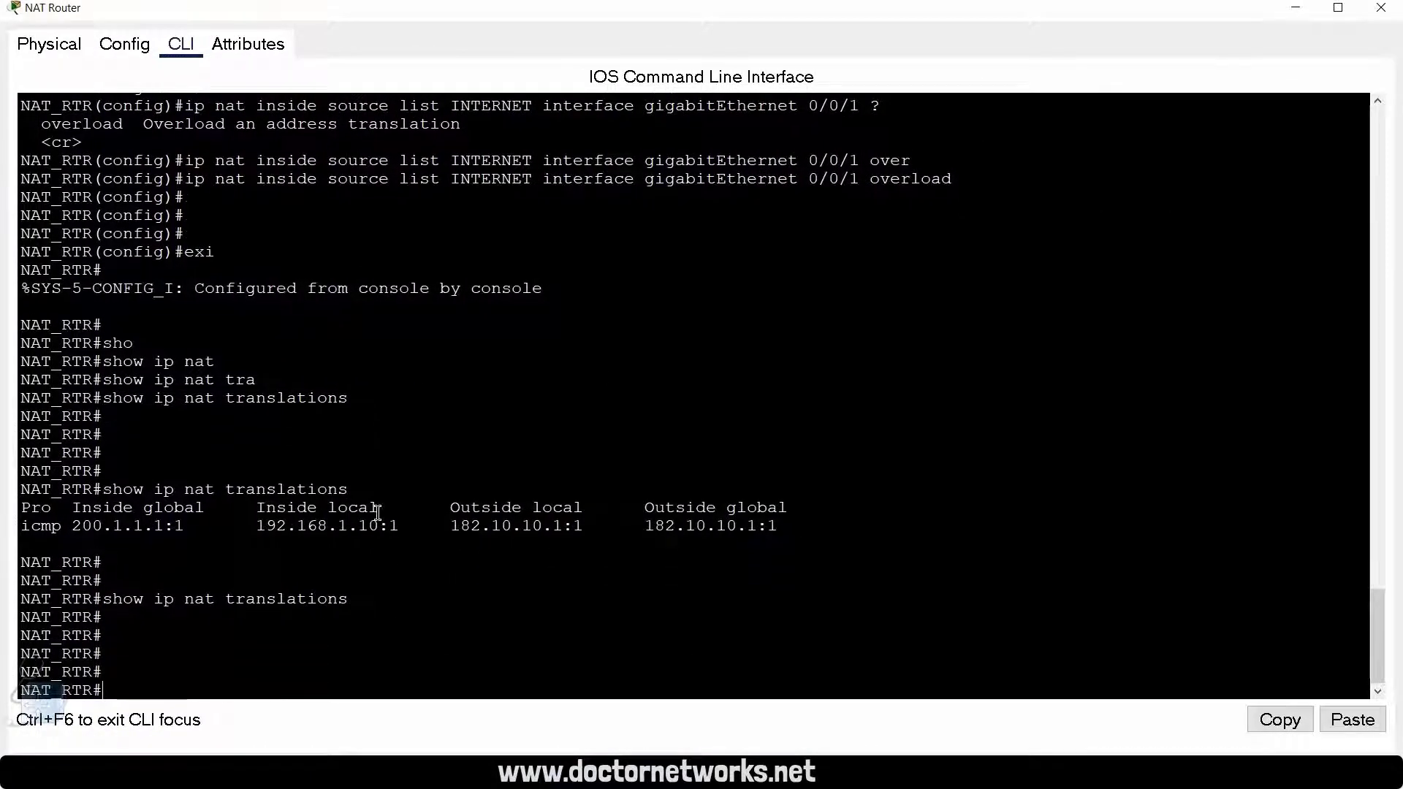
{"action": "key", "text": "Up"}
{"action": "key", "text": "Return"}
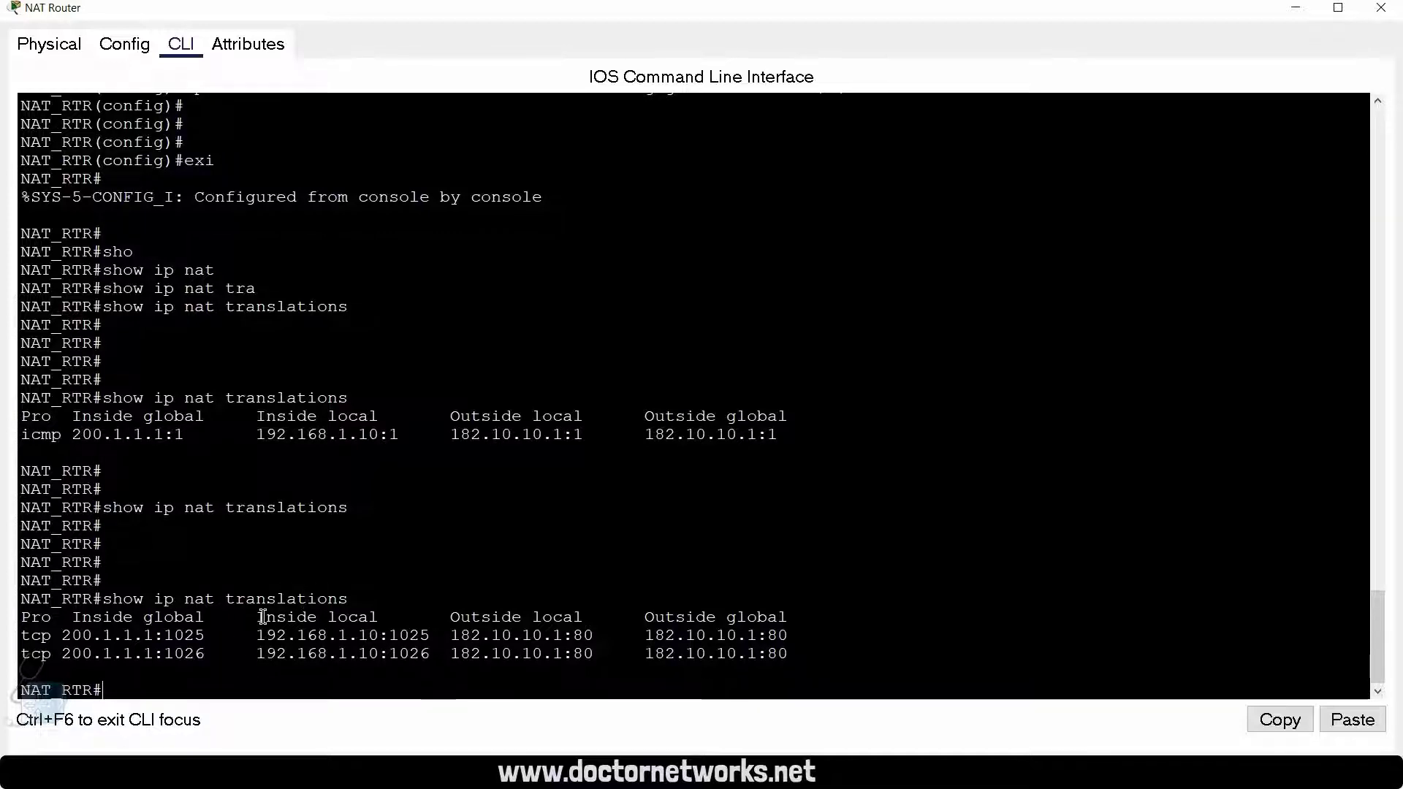
Step: Examine the inside local, inside global and outside addresses and port numbers of the first TCP translation entry
{"action": "left_click_drag", "start_coordinate": [266, 618], "coordinate": [374, 622]}
{"action": "left_click_drag", "start_coordinate": [256, 636], "coordinate": [427, 638]}
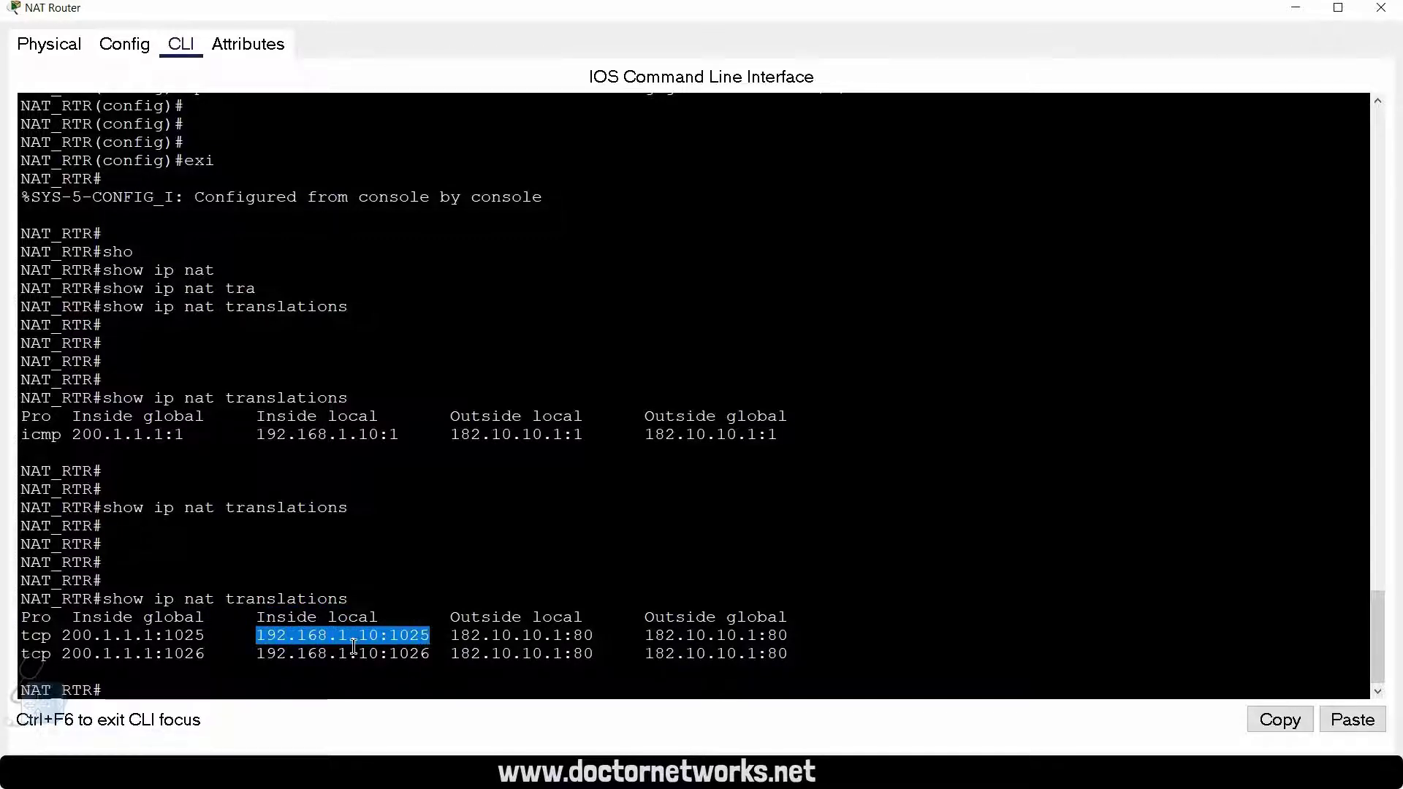
{"action": "left_click", "coordinate": [385, 662]}
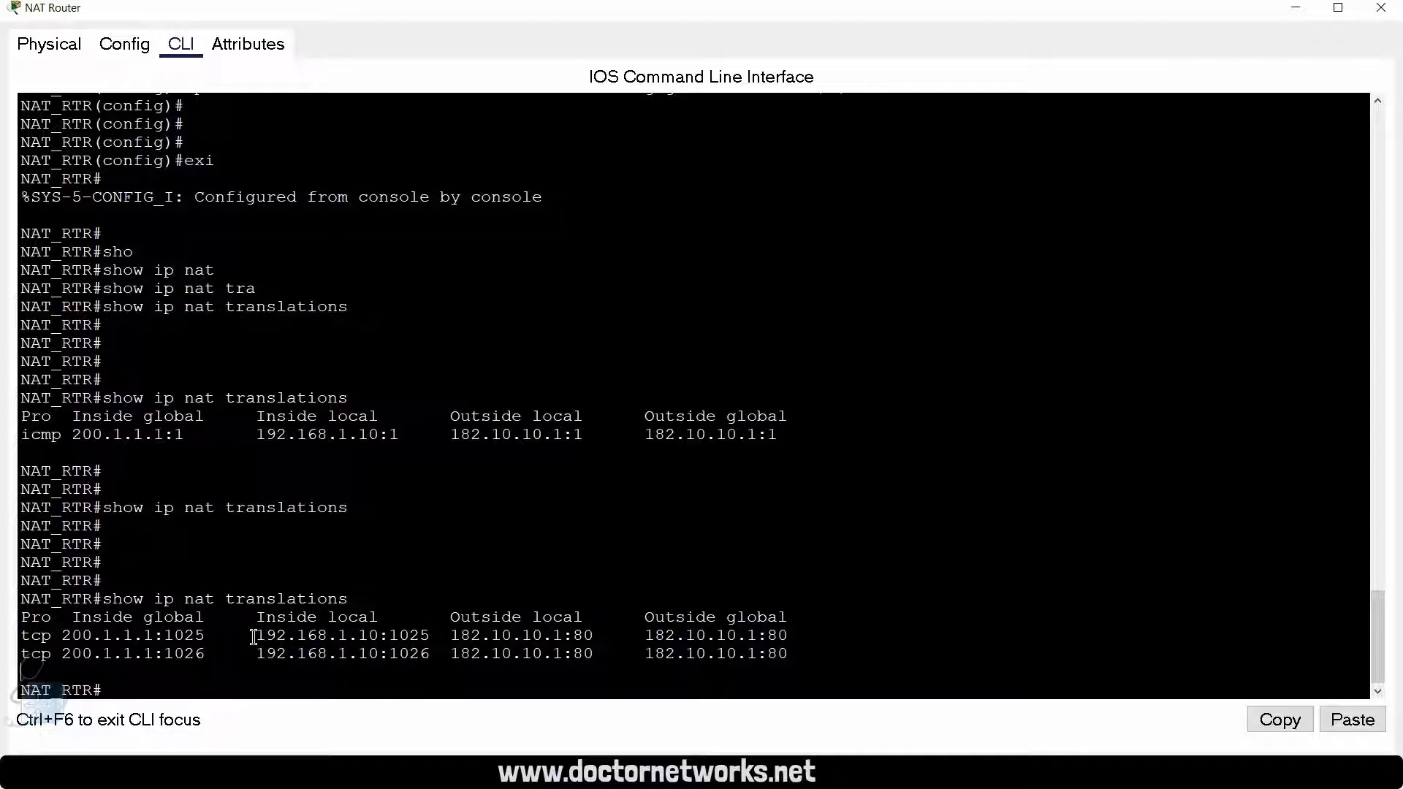
{"action": "left_click_drag", "start_coordinate": [152, 633], "coordinate": [62, 635]}
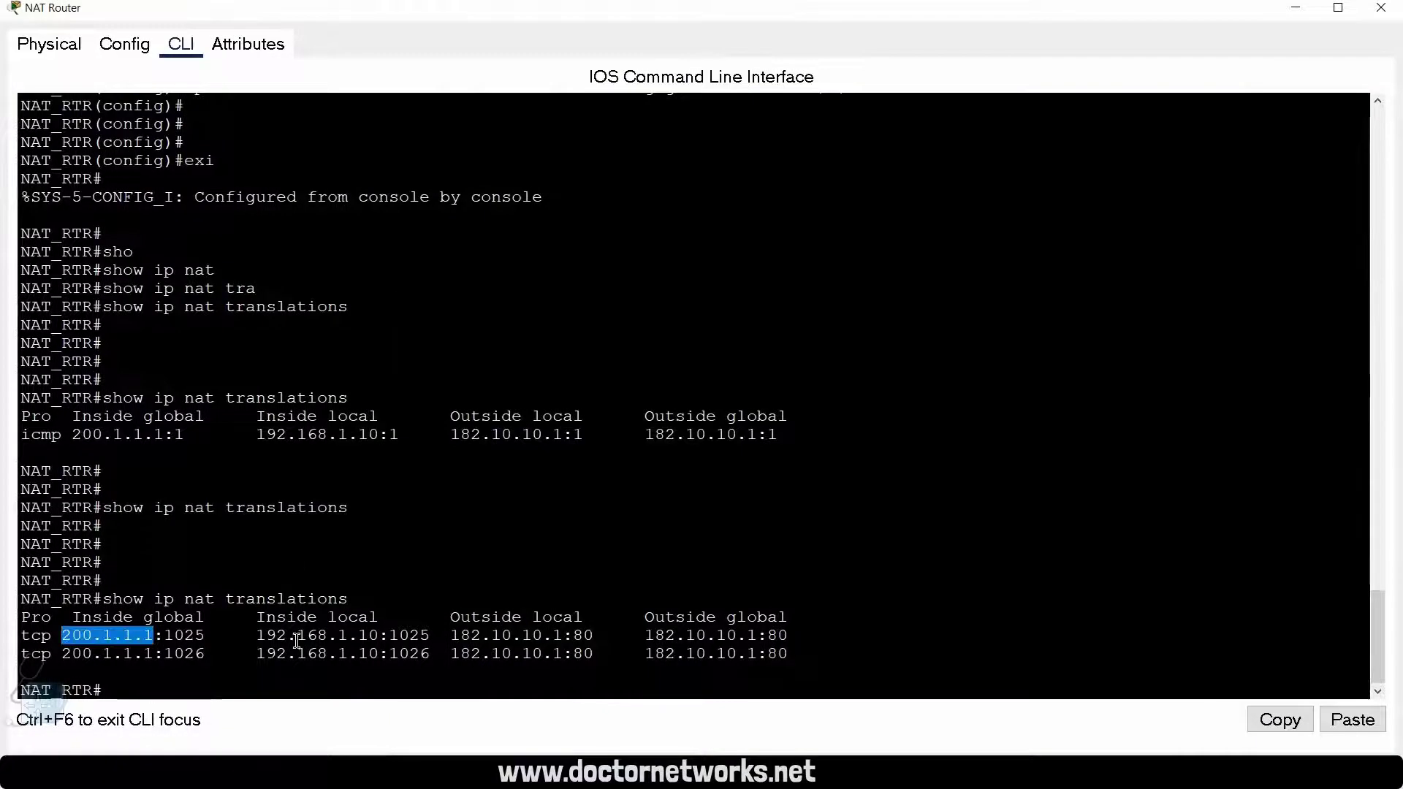
{"action": "left_click_drag", "start_coordinate": [414, 640], "coordinate": [391, 640]}
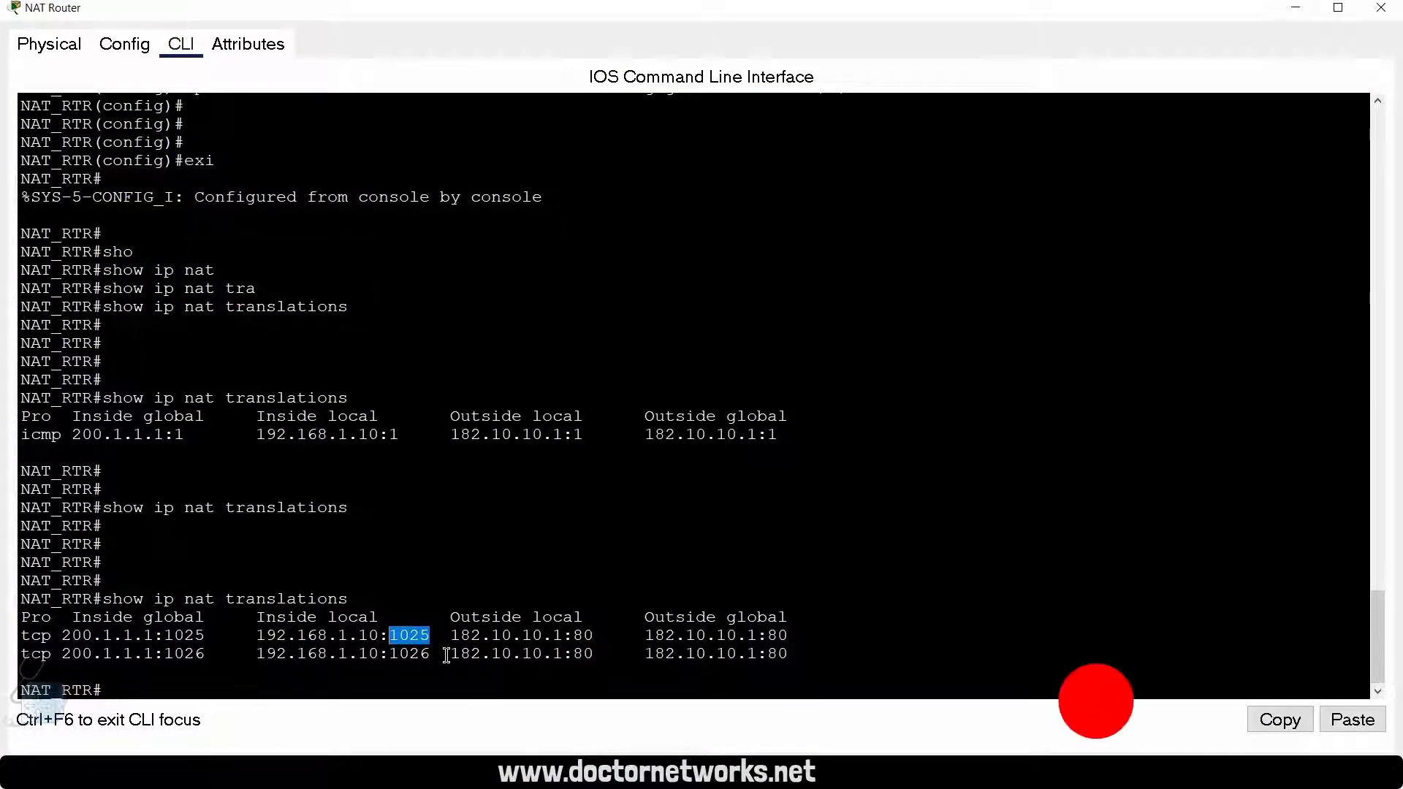
{"action": "left_click_drag", "start_coordinate": [432, 636], "coordinate": [389, 636]}
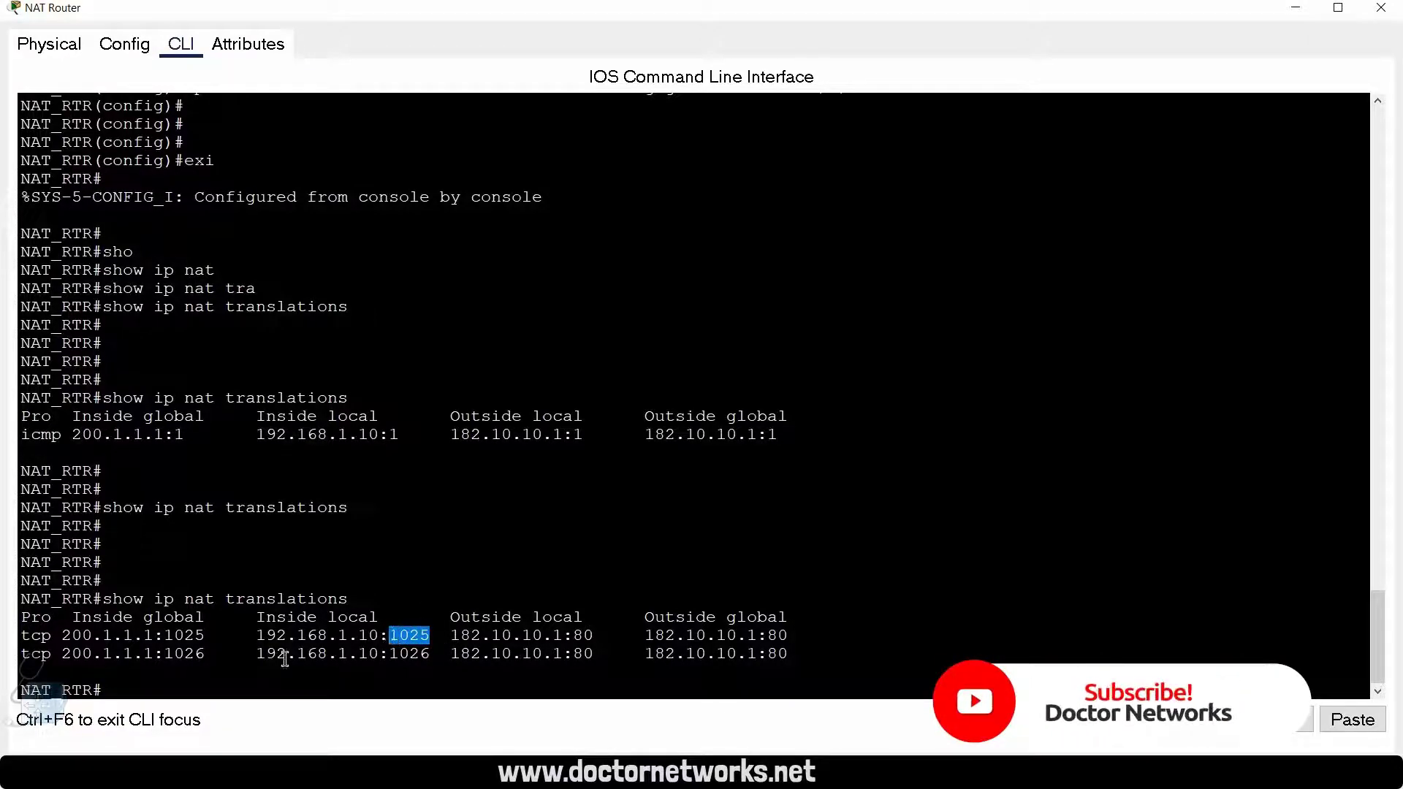
{"action": "left_click_drag", "start_coordinate": [205, 635], "coordinate": [167, 635]}
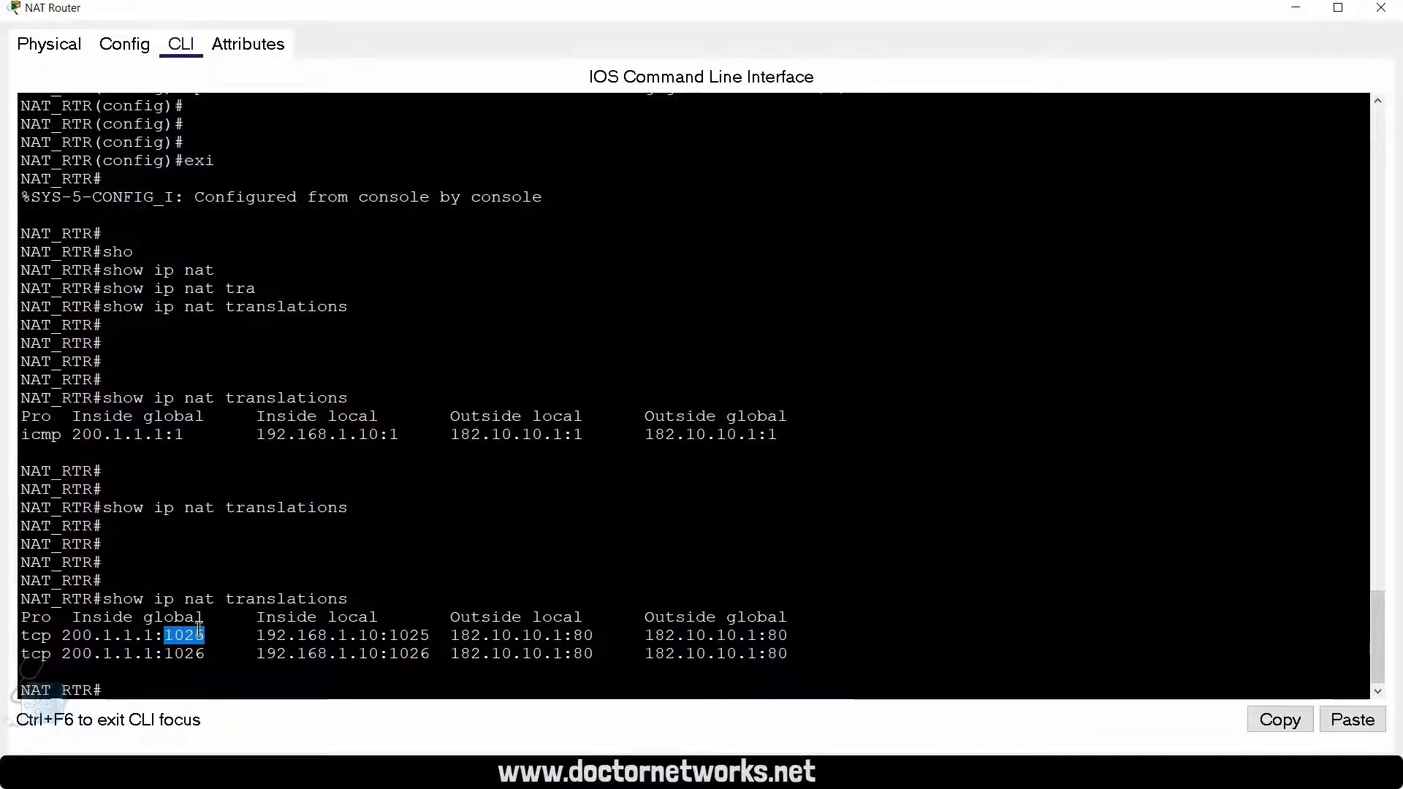
{"action": "left_click_drag", "start_coordinate": [430, 635], "coordinate": [62, 635]}
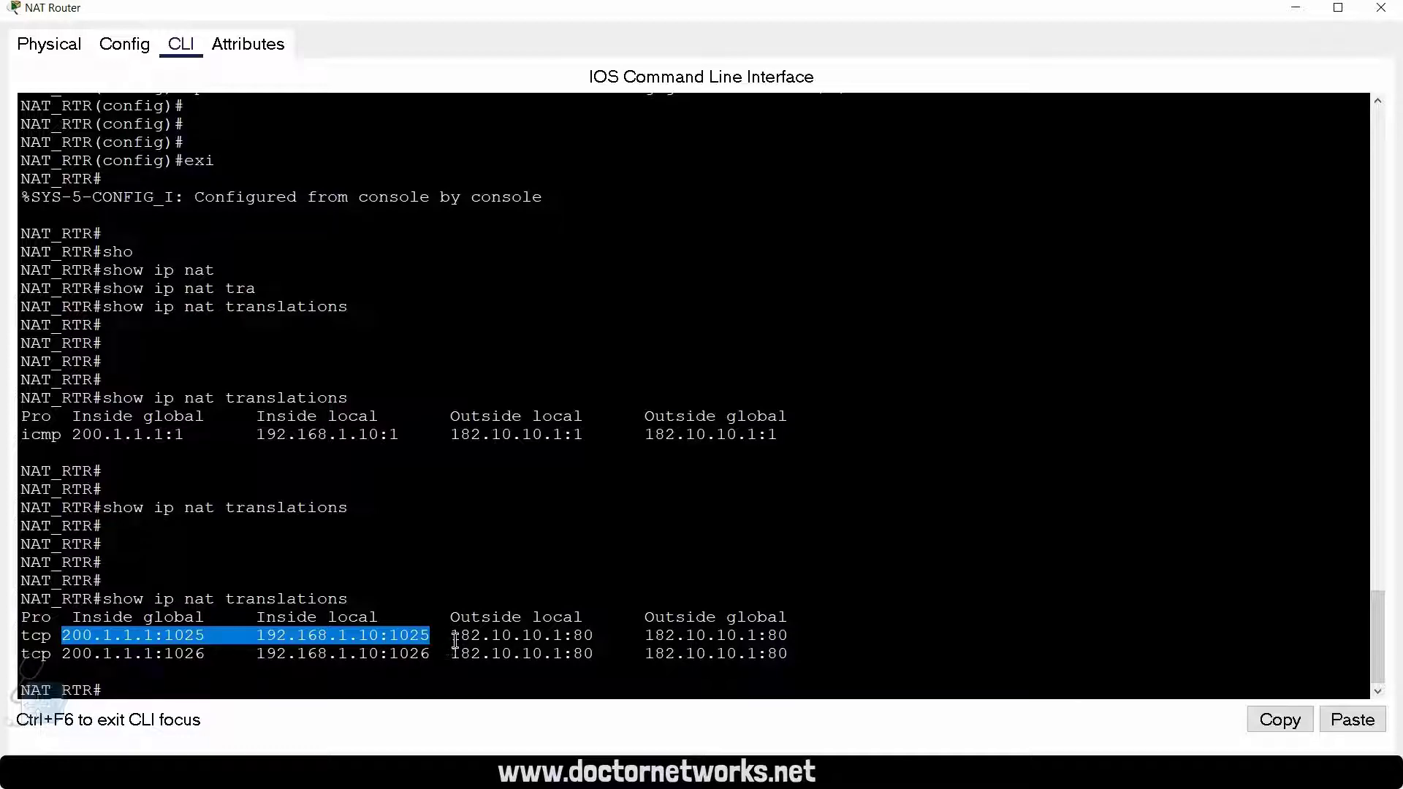
{"action": "left_click_drag", "start_coordinate": [450, 637], "coordinate": [787, 632]}
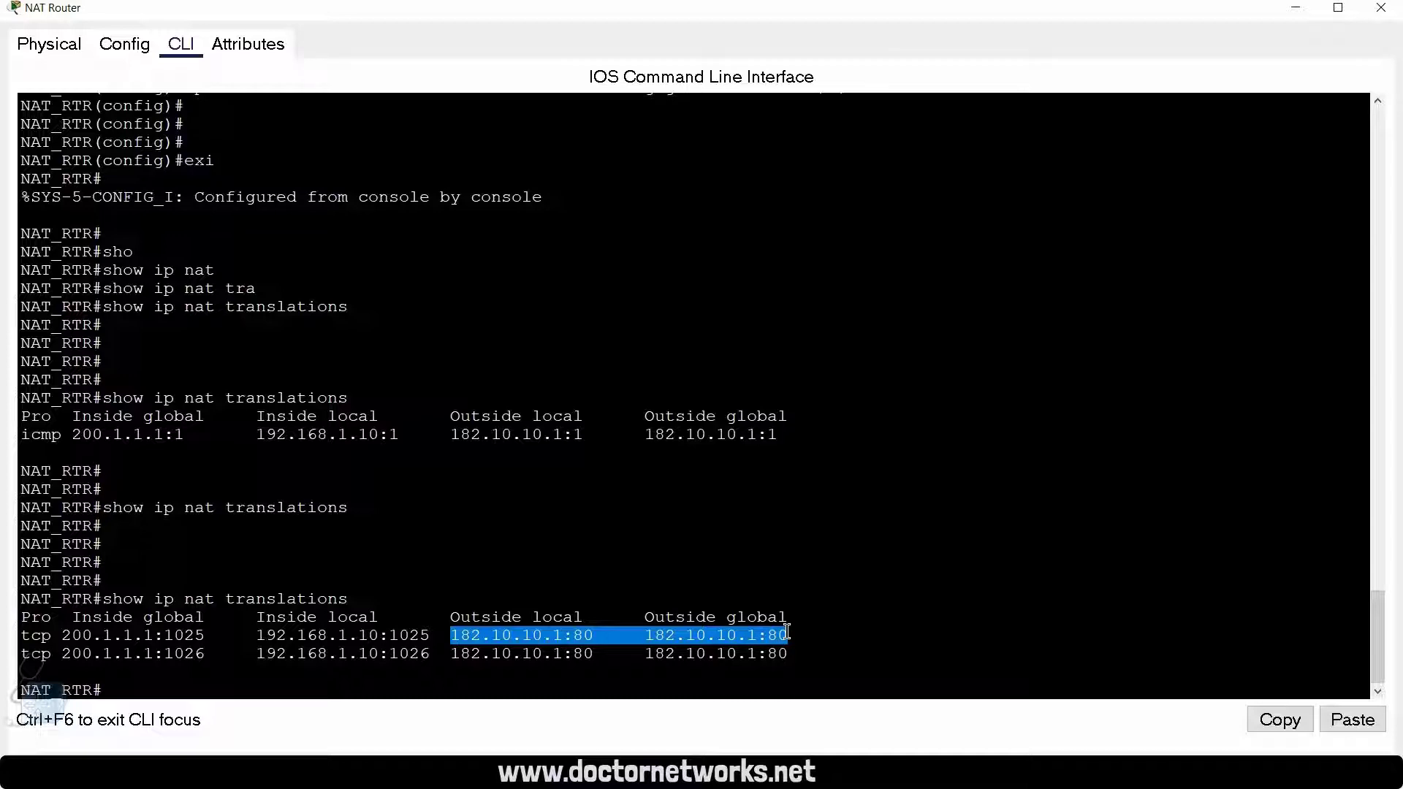
{"action": "left_click_drag", "start_coordinate": [790, 635], "coordinate": [451, 634]}
{"action": "left_click_drag", "start_coordinate": [826, 635], "coordinate": [451, 636]}
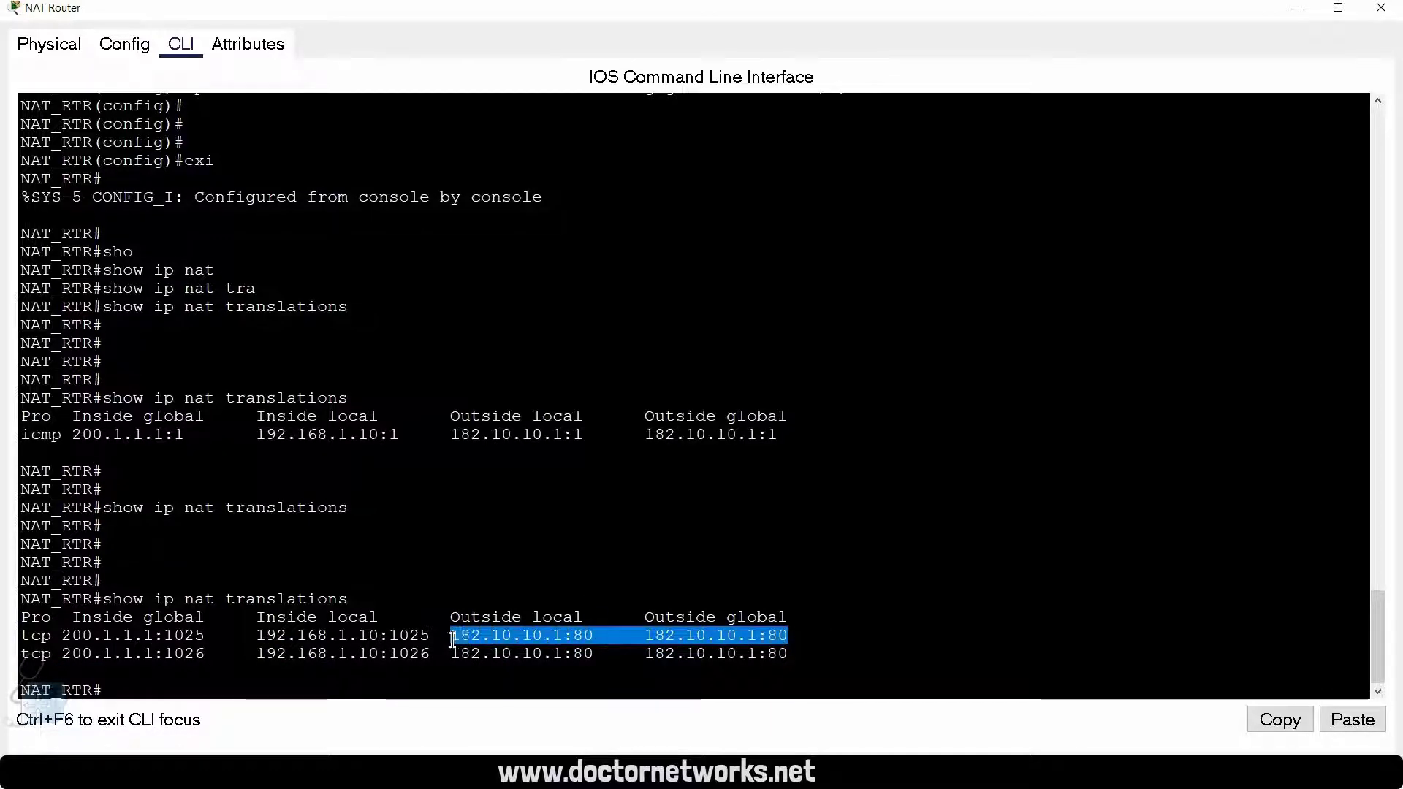
{"action": "left_click", "coordinate": [859, 634]}
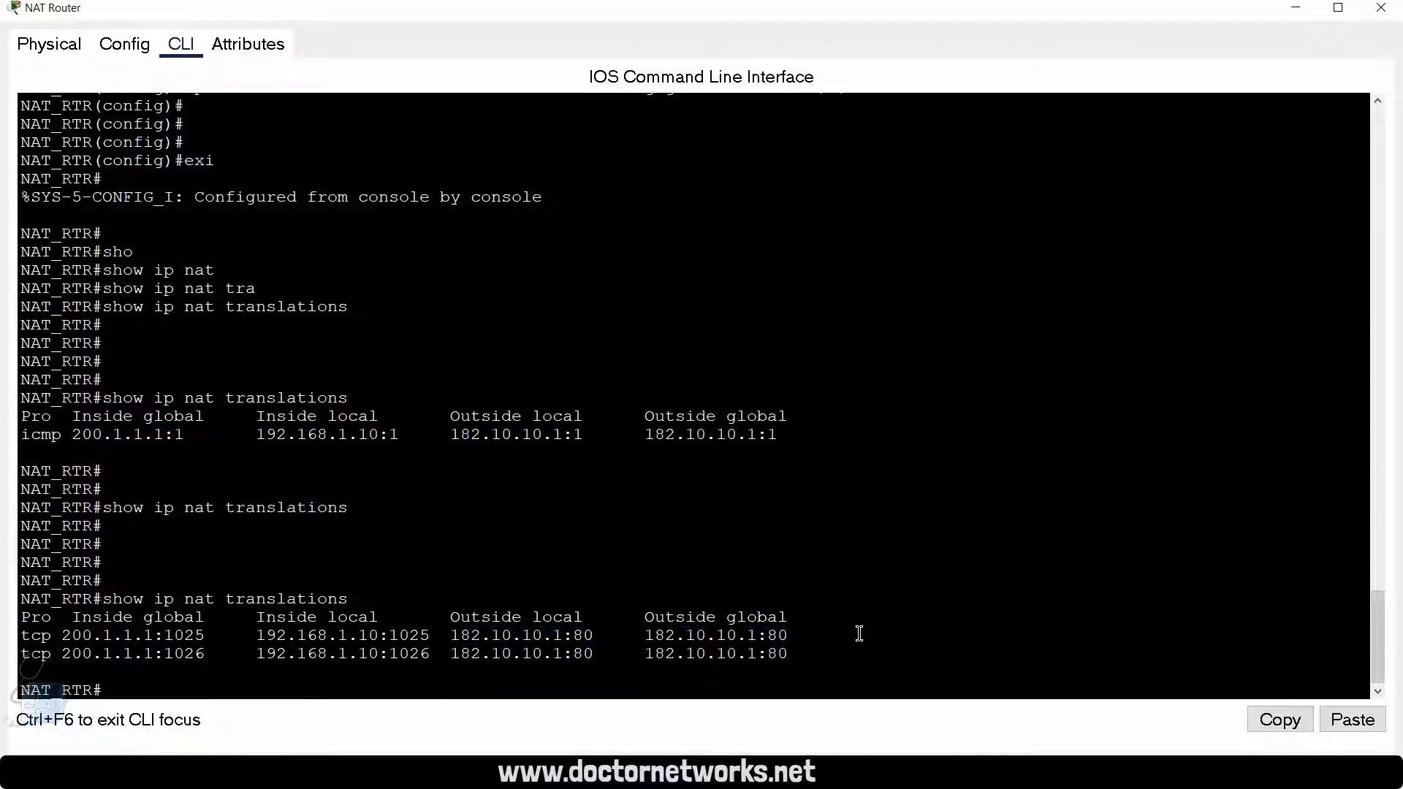
{"action": "left_click_drag", "start_coordinate": [597, 634], "coordinate": [573, 635]}
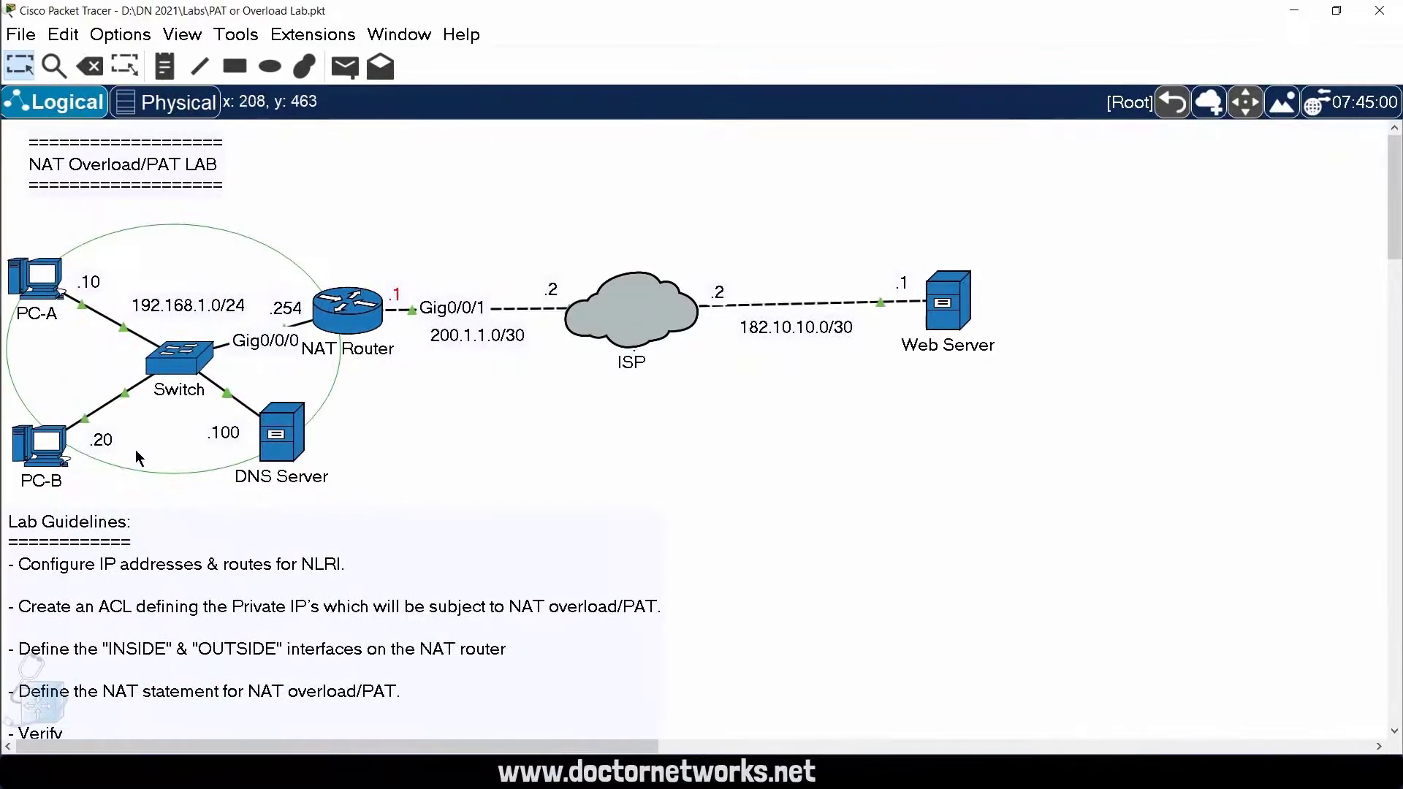
Step: Open PC-B from the topology and bring up its web browser
{"action": "left_click", "coordinate": [40, 447]}
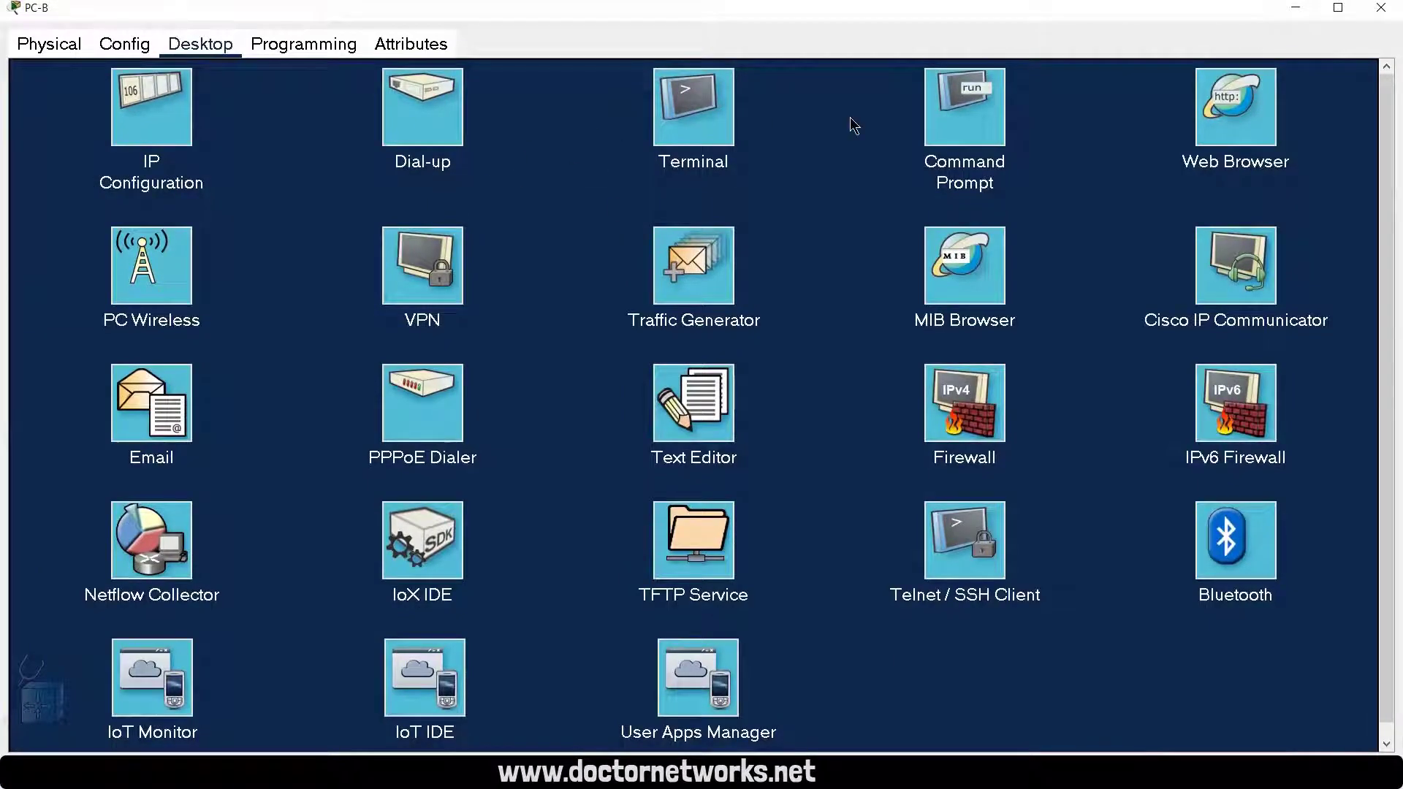
{"action": "left_click", "coordinate": [935, 115]}
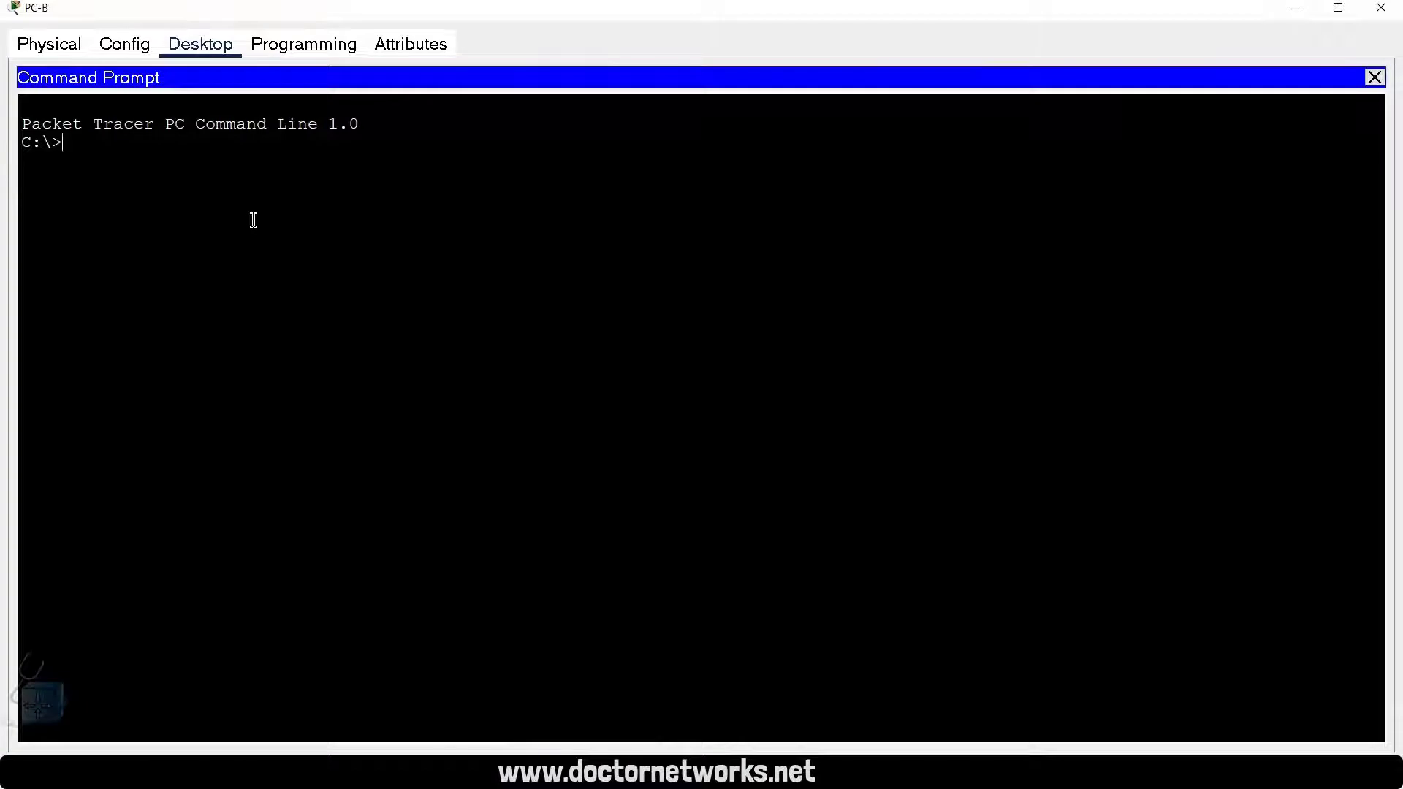
{"action": "left_click", "coordinate": [1374, 78]}
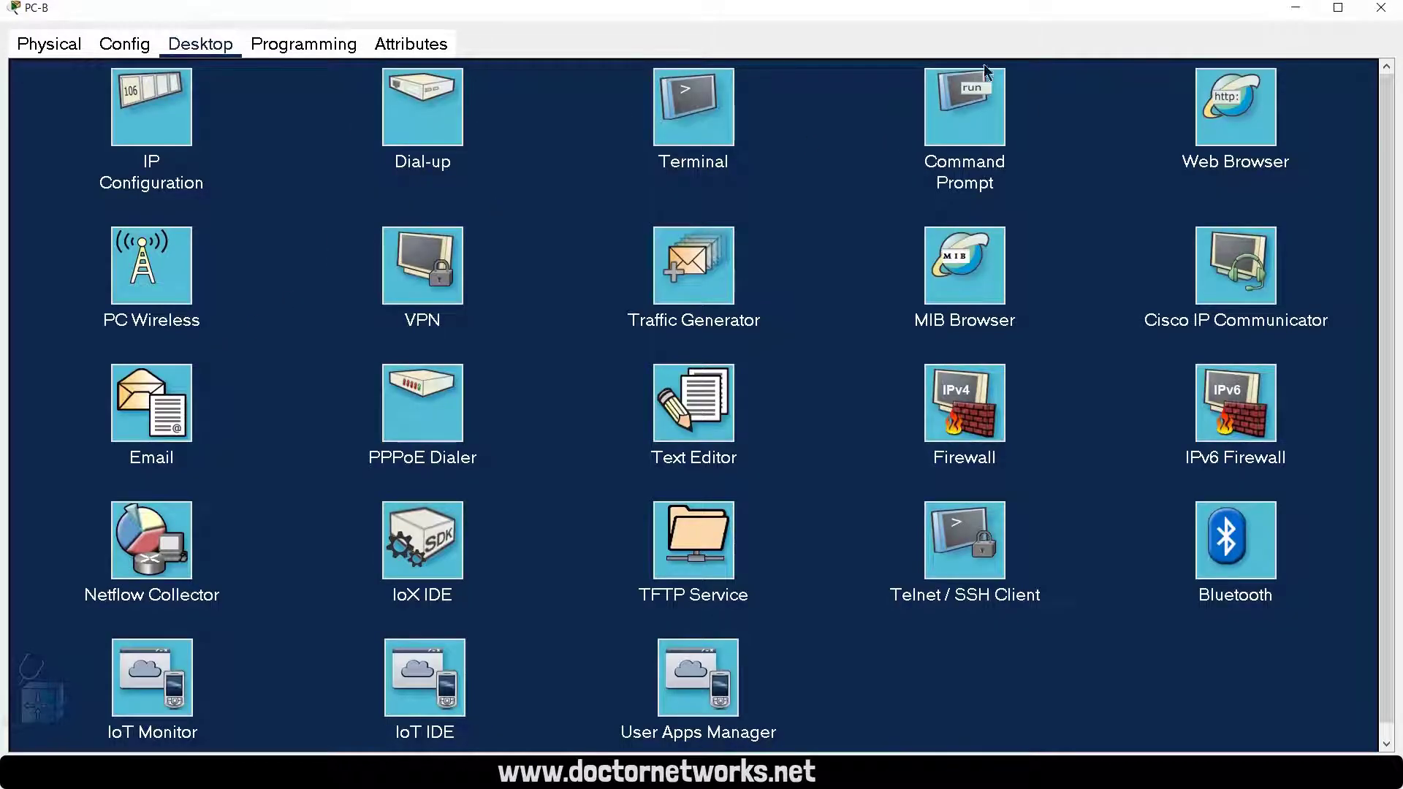
{"action": "left_click", "coordinate": [1221, 98]}
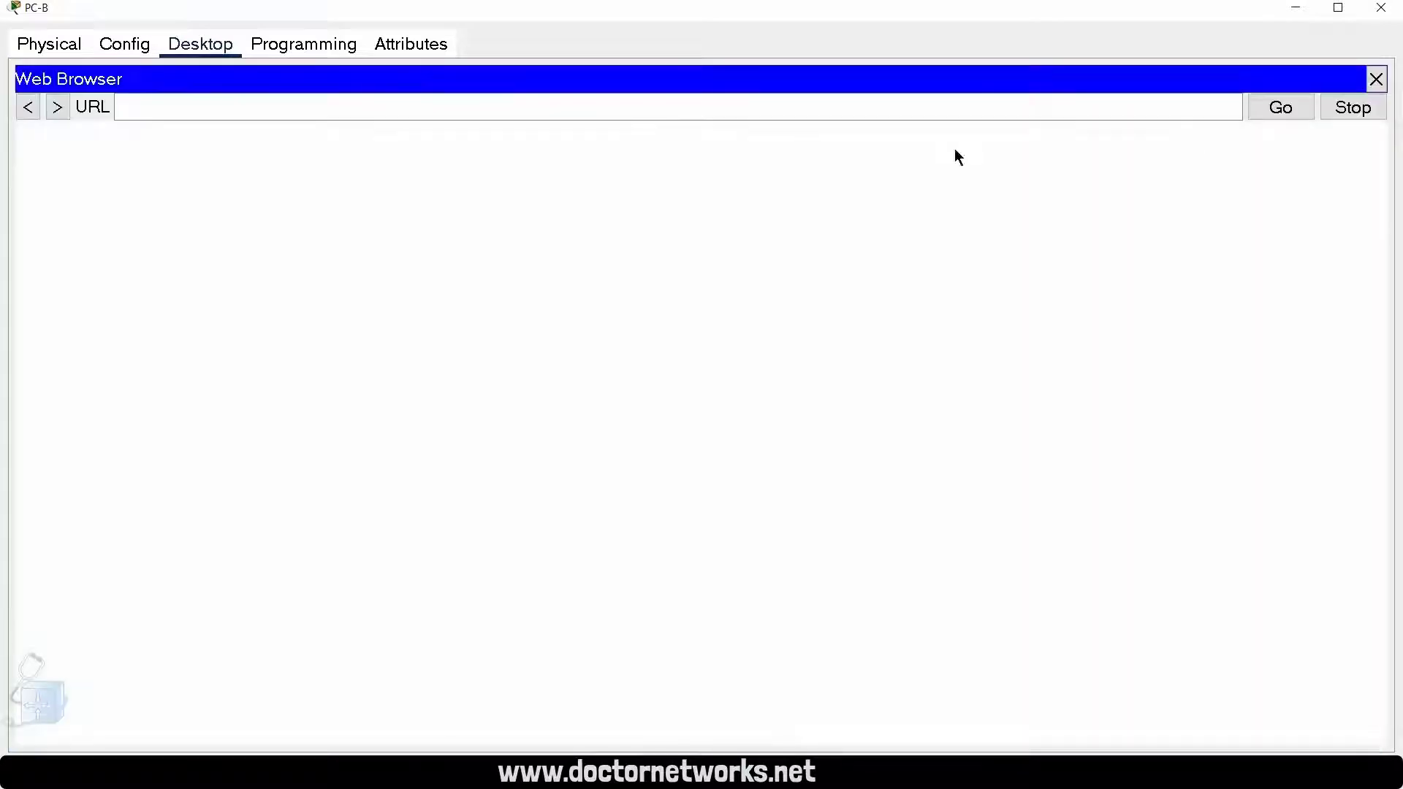
Step: Load the website doctornetworks.net from PC-B, correcting the misspelled address
{"action": "left_click", "coordinate": [483, 109]}
{"action": "type", "text": "doct"}
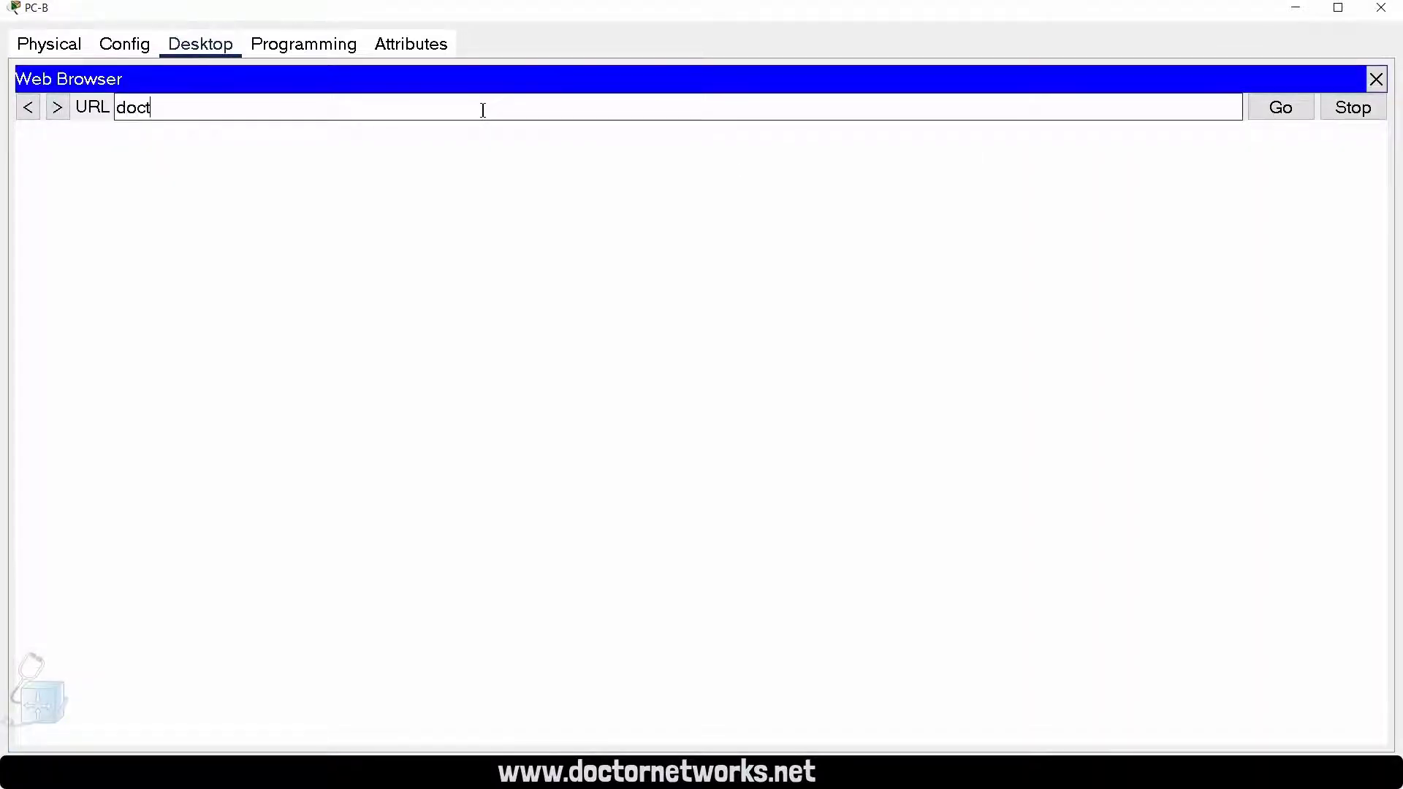
{"action": "type", "text": "networks.net"}
{"action": "key", "text": "Return"}
{"action": "key", "text": "Left"}
{"action": "key", "text": "Left"}
{"action": "key", "text": "Left"}
{"action": "key", "text": "Left"}
{"action": "key", "text": "Left"}
{"action": "key", "text": "Left"}
{"action": "key", "text": "Left"}
{"action": "key", "text": "Left"}
{"action": "key", "text": "Left"}
{"action": "key", "text": "Left"}
{"action": "type", "text": "or"}
{"action": "key", "text": "Return"}
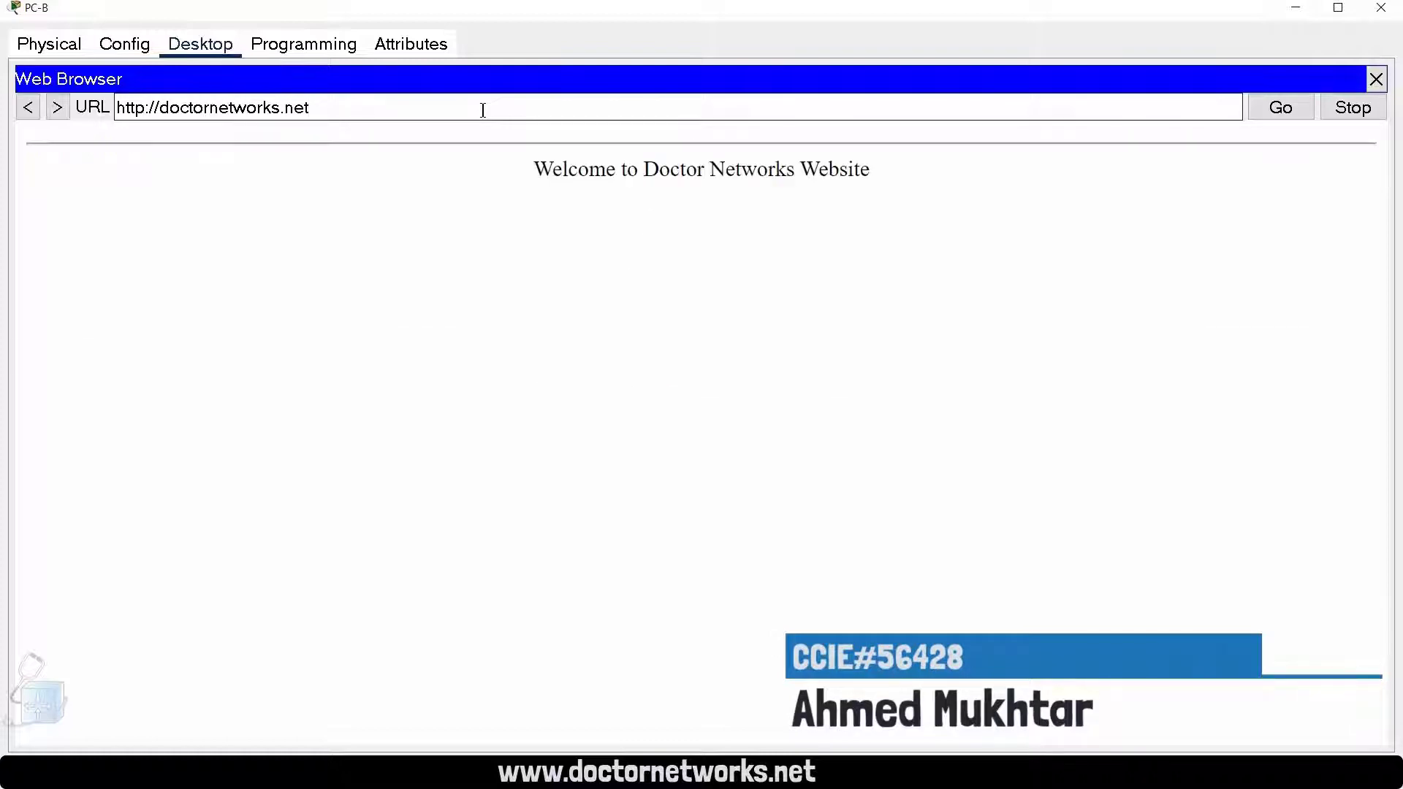
Step: Reopen the NAT Router's CLI and run show ip nat translations again to check the entries for PC-B's web traffic
{"action": "left_click", "coordinate": [1305, 9]}
{"action": "left_click", "coordinate": [367, 316]}
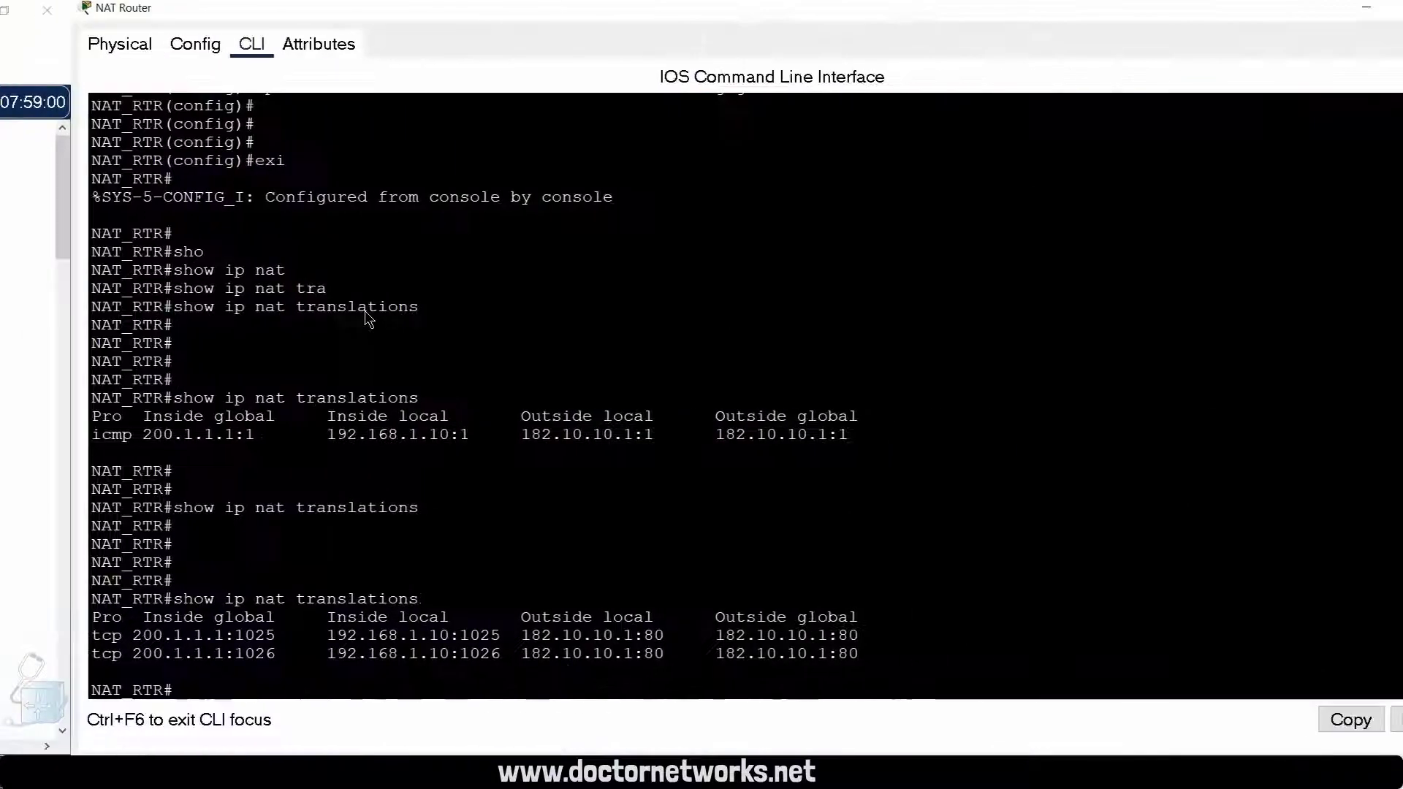
{"action": "scroll", "coordinate": [478, 350], "scroll_direction": "down", "scroll_amount": 1}
{"action": "key", "text": "Up"}
{"action": "key", "text": "Return"}
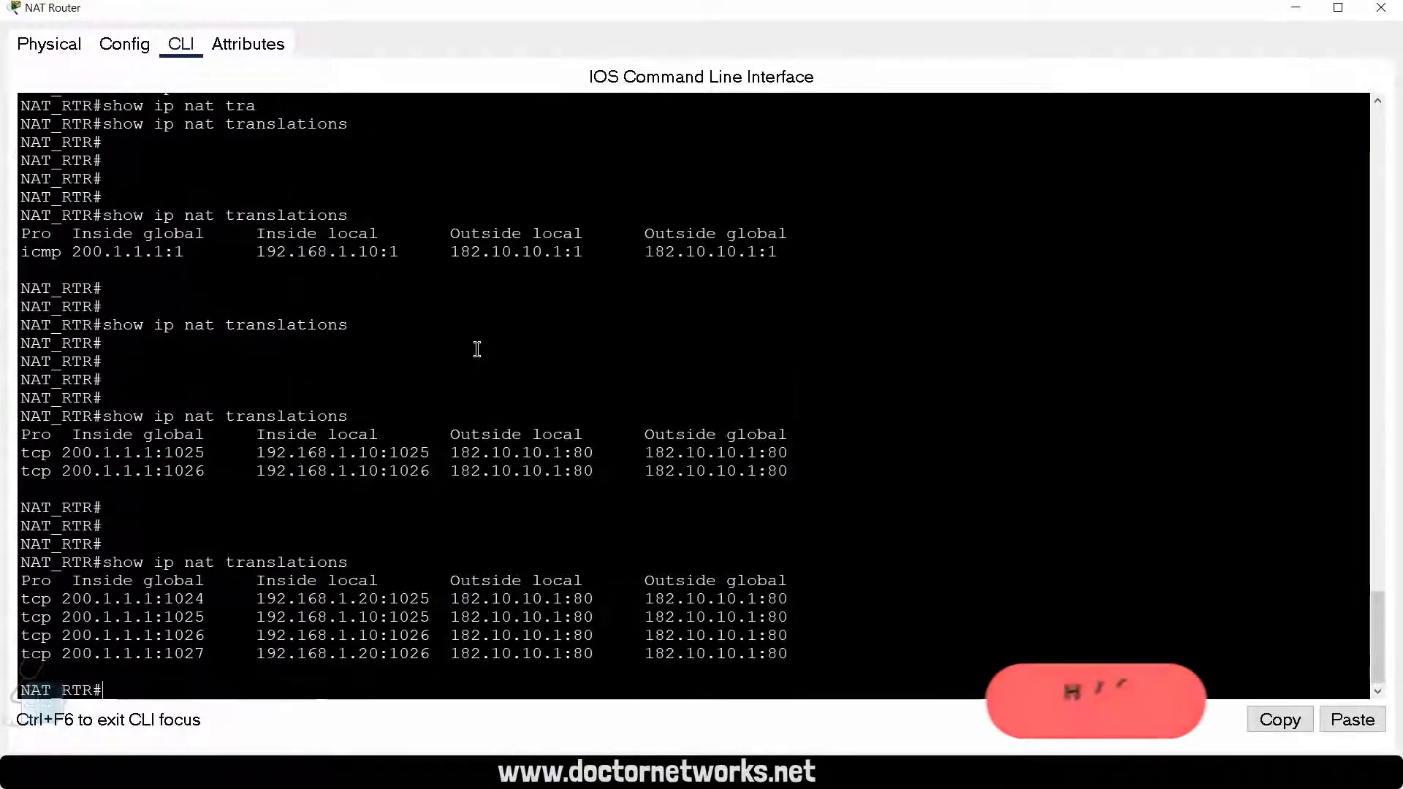